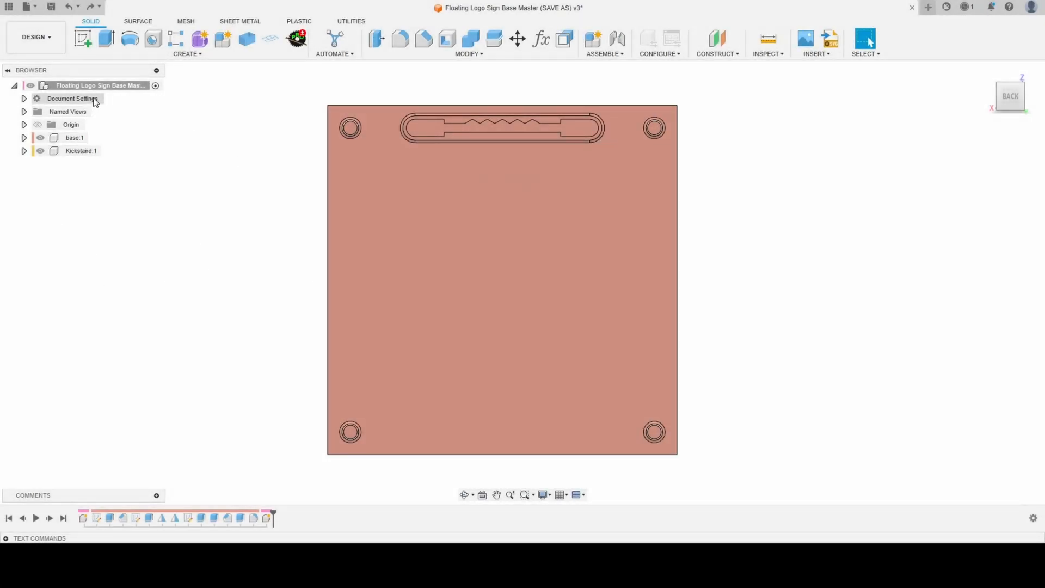
# - Activate the Kickstand component and start a new sketch on the back face of the base
pyautogui.click(106, 154)
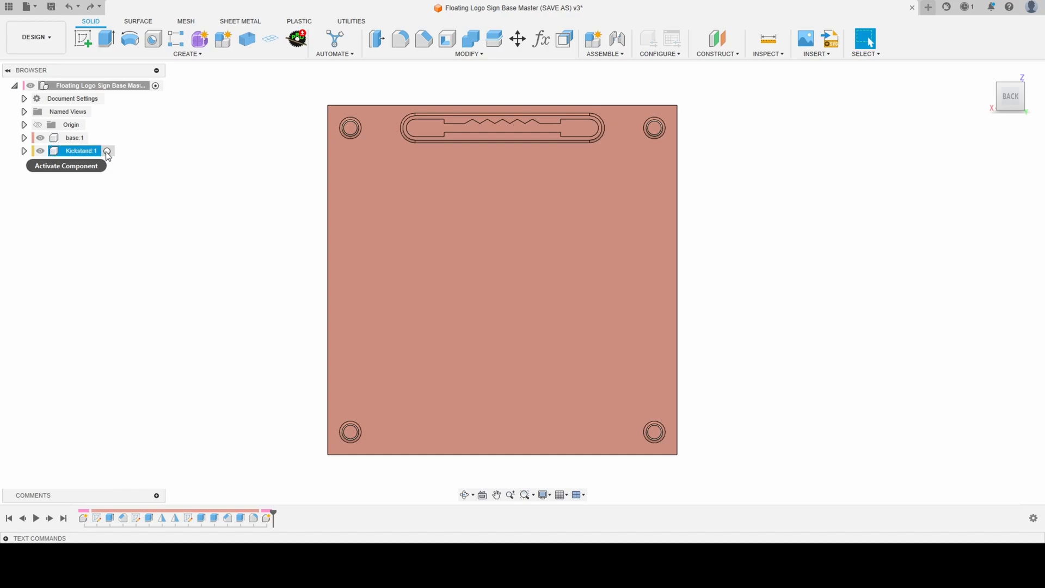
pyautogui.click(107, 153)
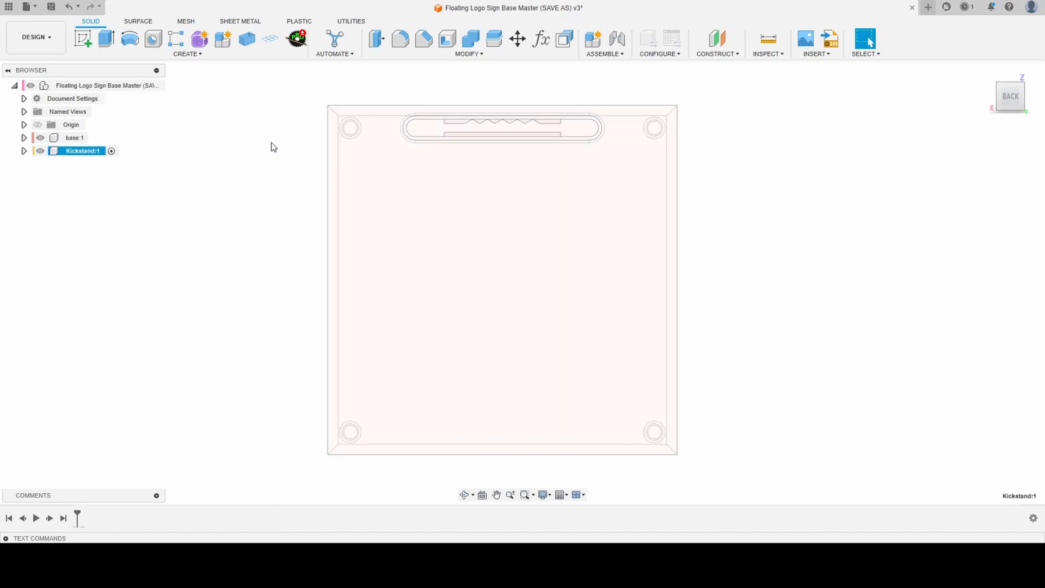
pyautogui.click(82, 39)
pyautogui.click(459, 250)
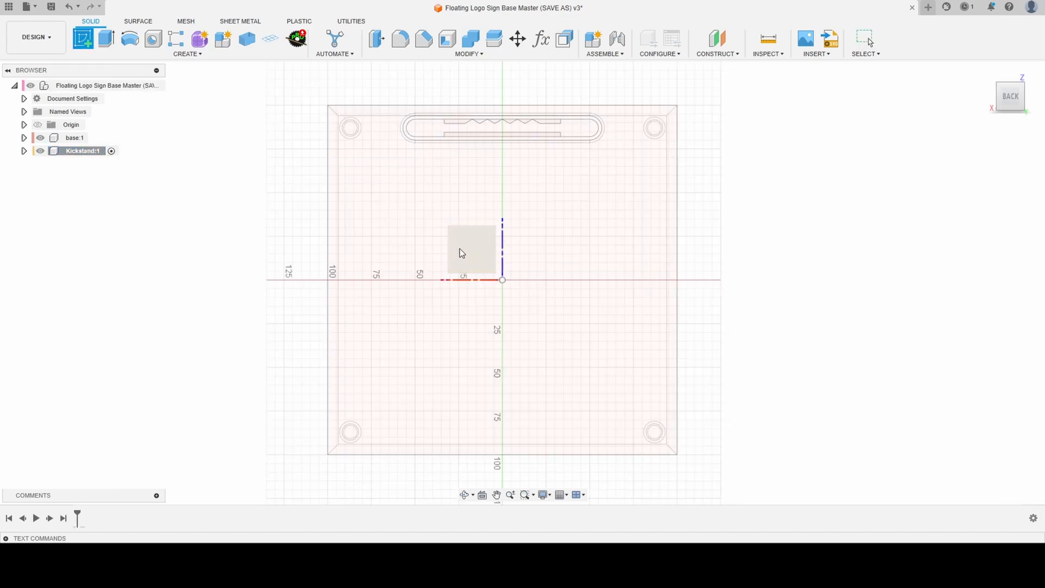
pyautogui.keyDown('shift'); pyautogui.moveTo(394, 216); pyautogui.dragTo(422, 231, button='middle'); pyautogui.keyUp('shift')
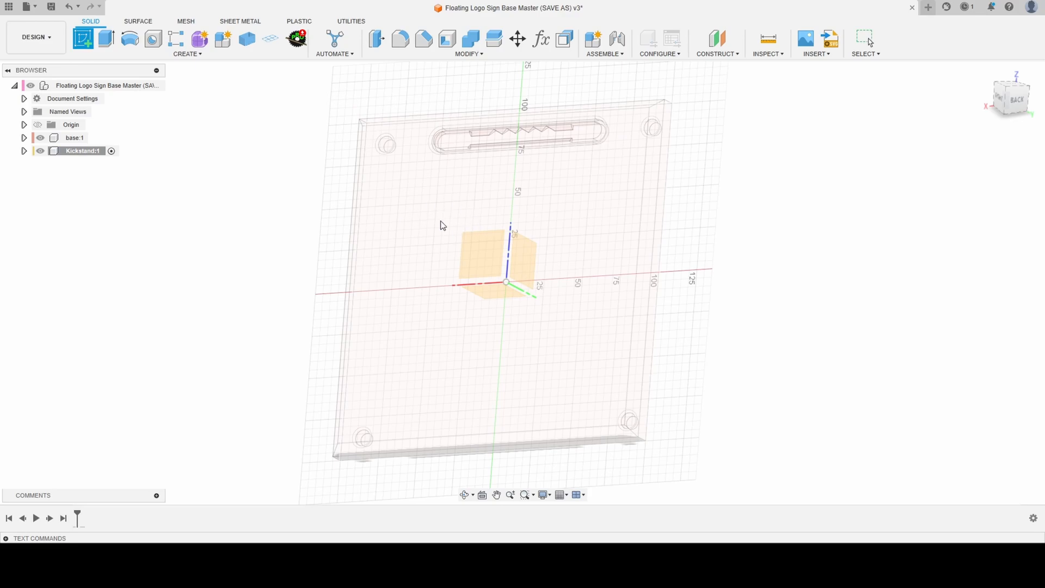
pyautogui.click(441, 219)
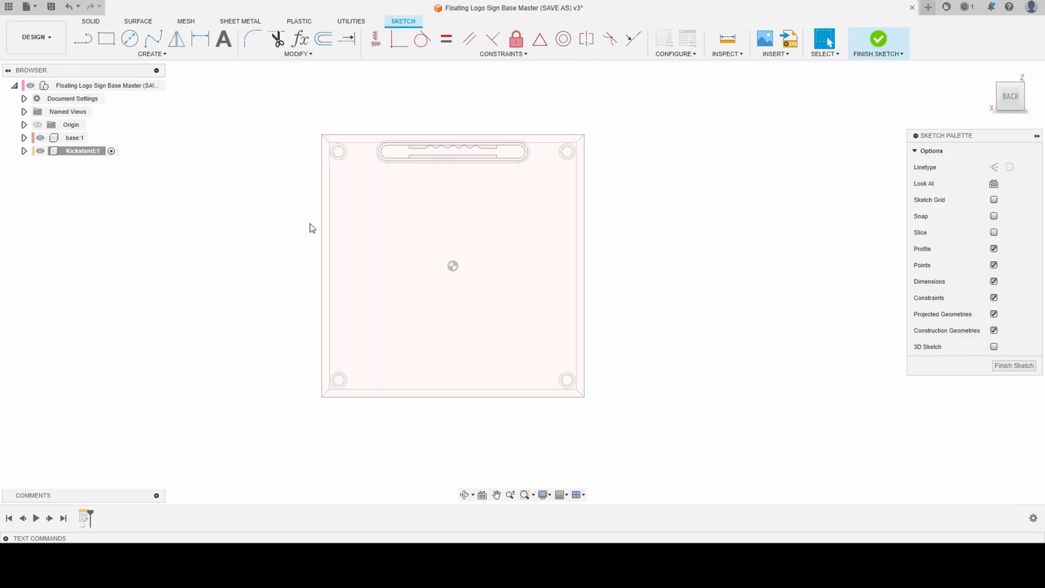
# - Sketch an upright rectangle about 44 by 88 mm near the centre and a wide rectangle about 139 by 21 mm directly beneath it
pyautogui.click(106, 38)
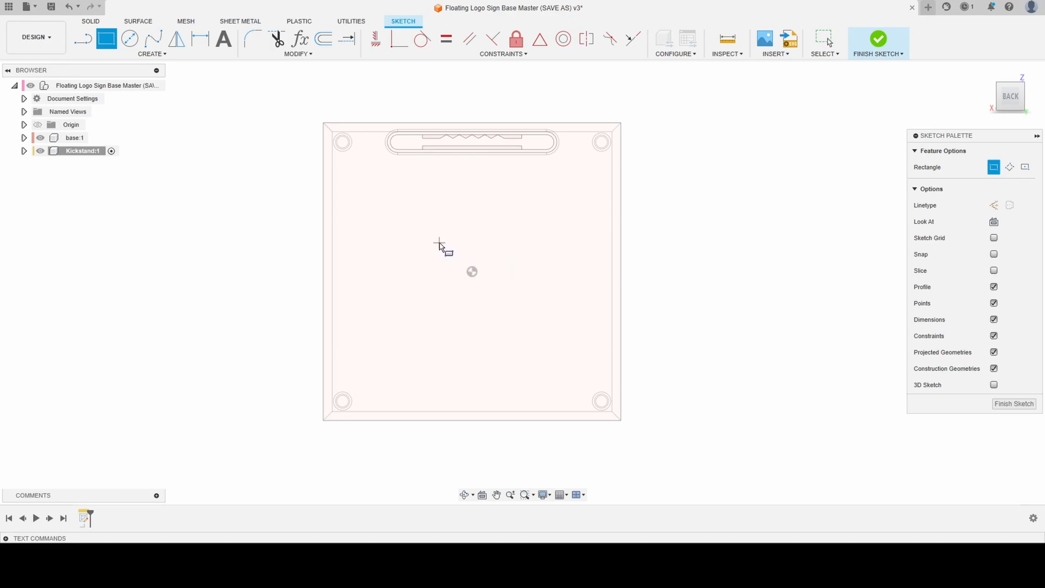
pyautogui.click(439, 243)
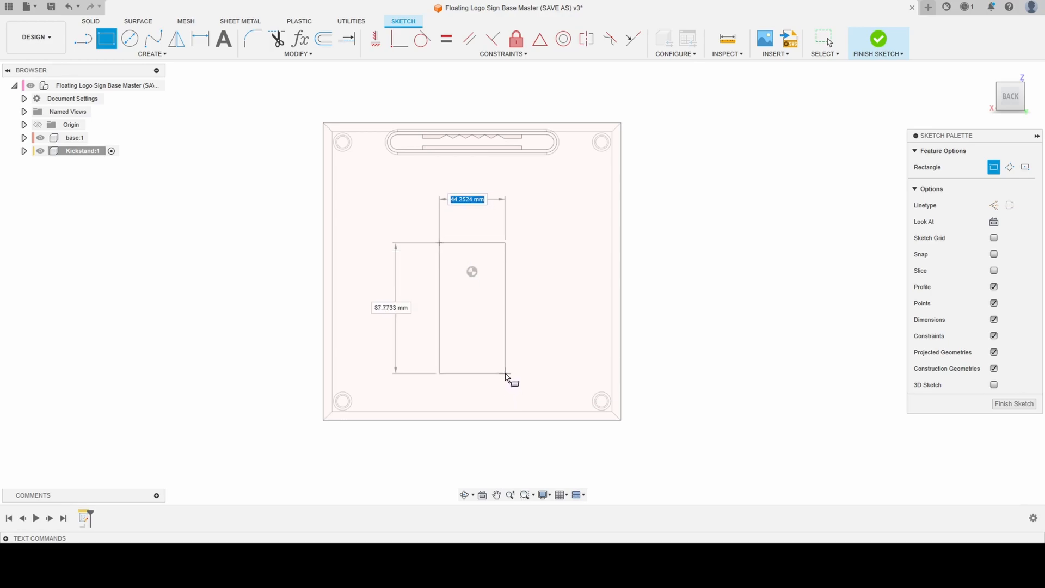
pyautogui.click(505, 374)
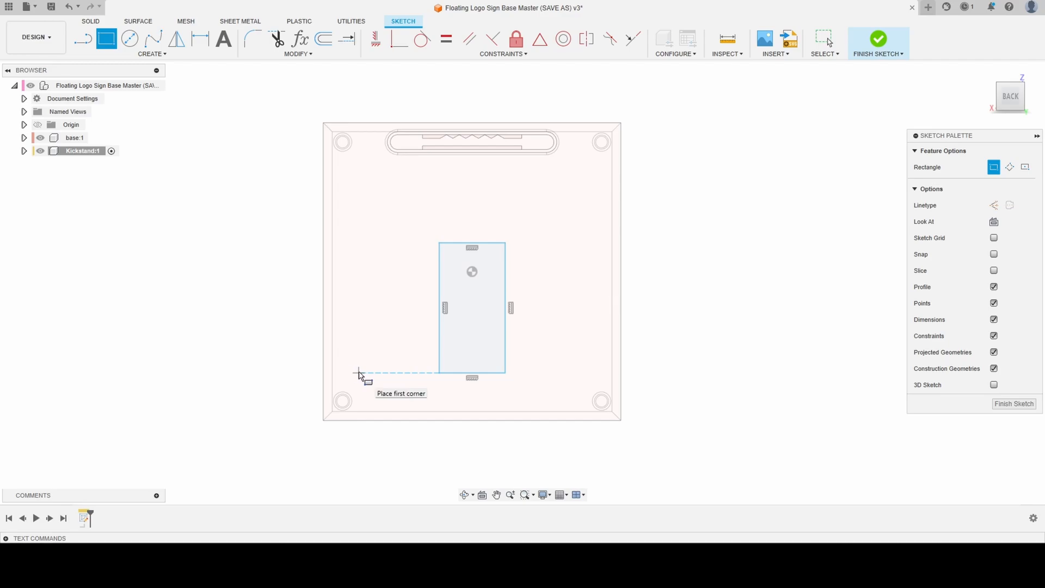
pyautogui.click(368, 373)
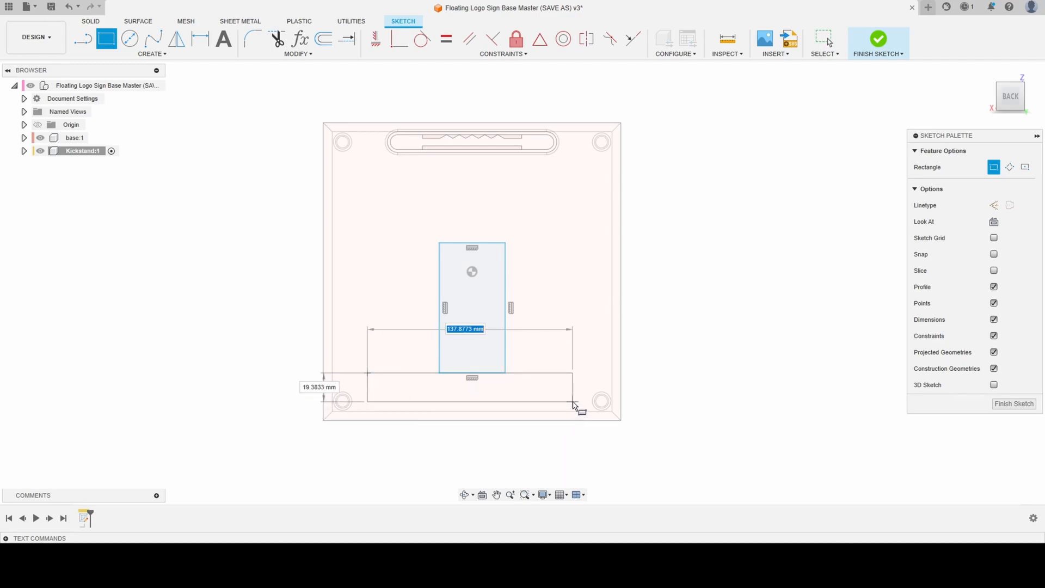
pyautogui.click(575, 403)
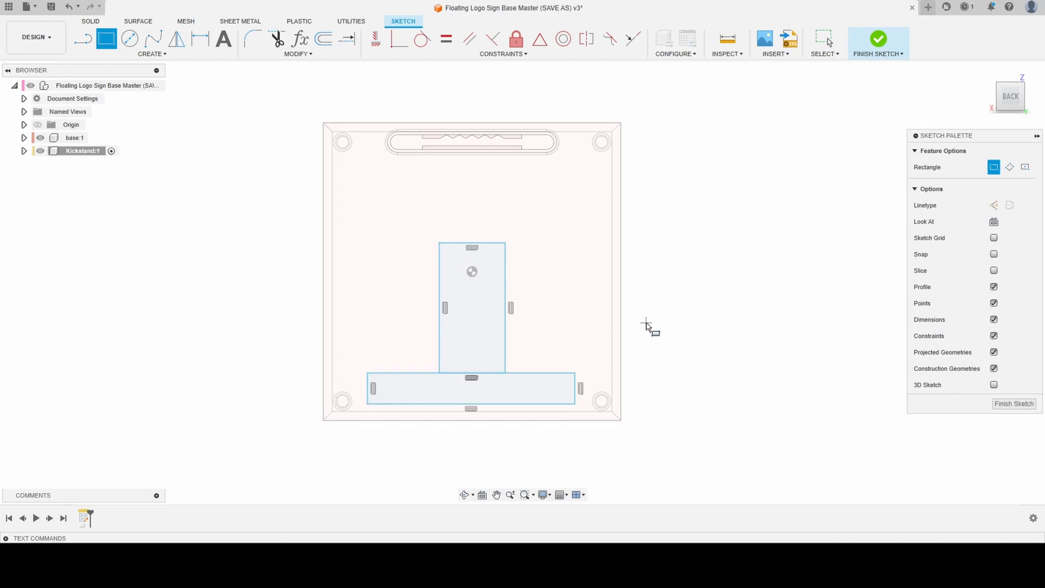
pyautogui.press('Escape')
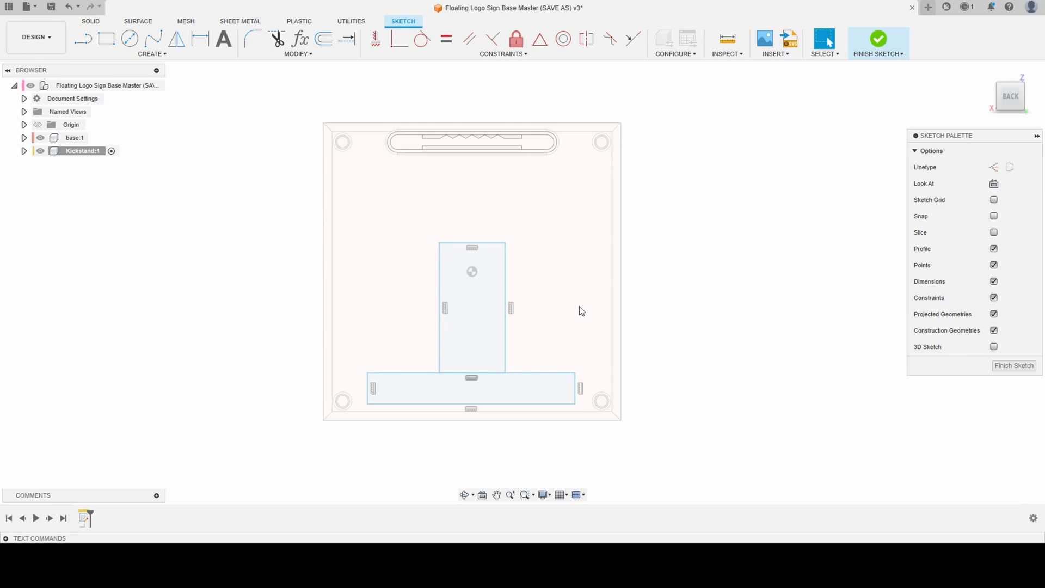
# - Project the base's back face into the sketch with the projection link kept on
pyautogui.press('d')
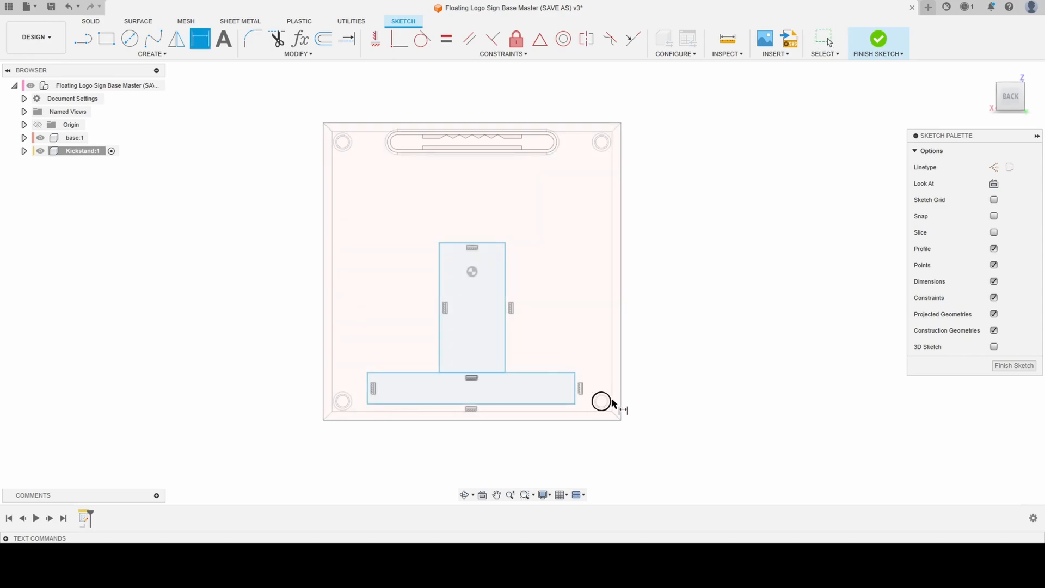
pyautogui.press('Escape')
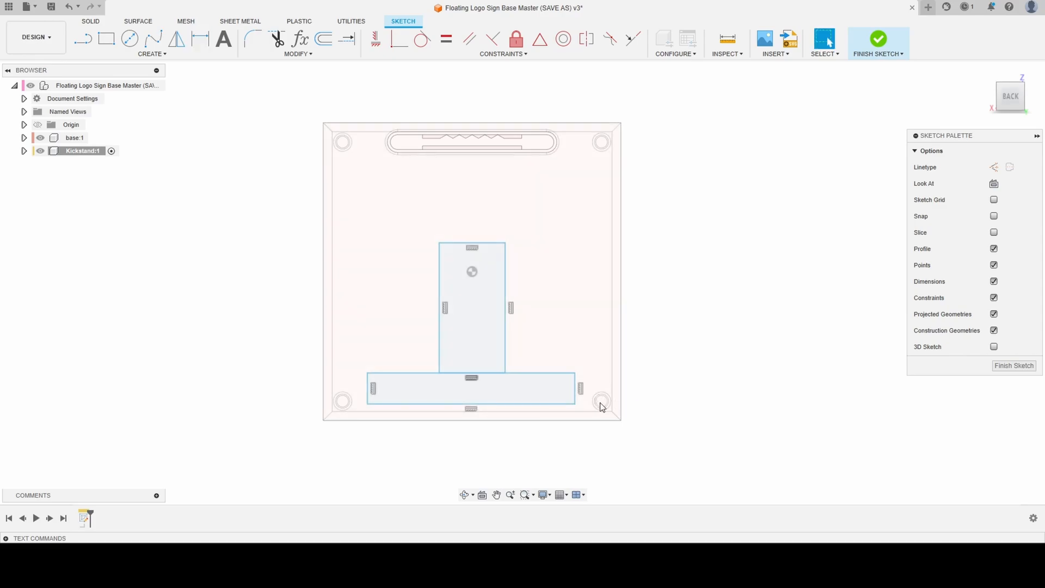
pyautogui.press('p')
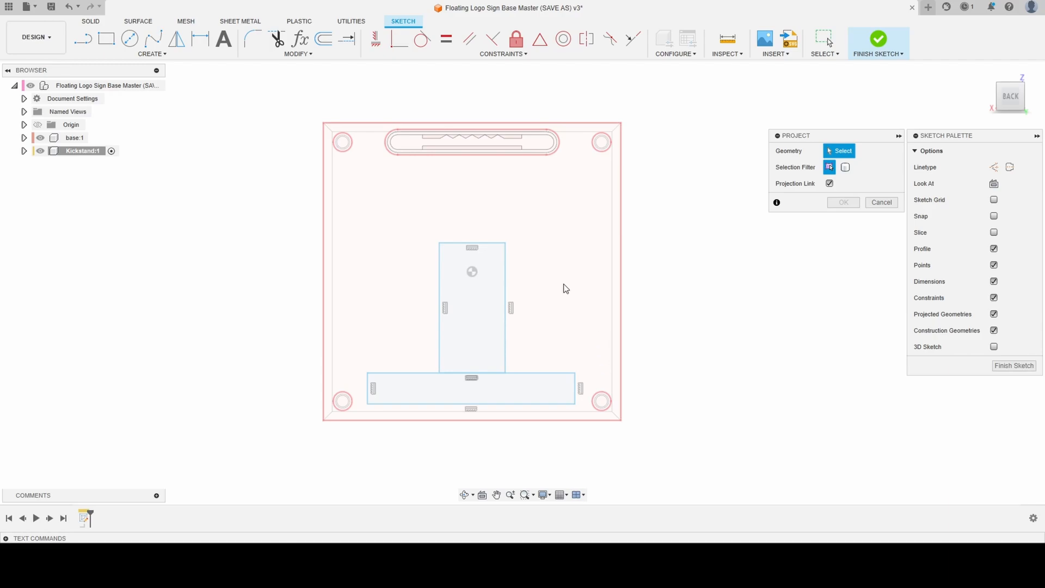
pyautogui.click(370, 223)
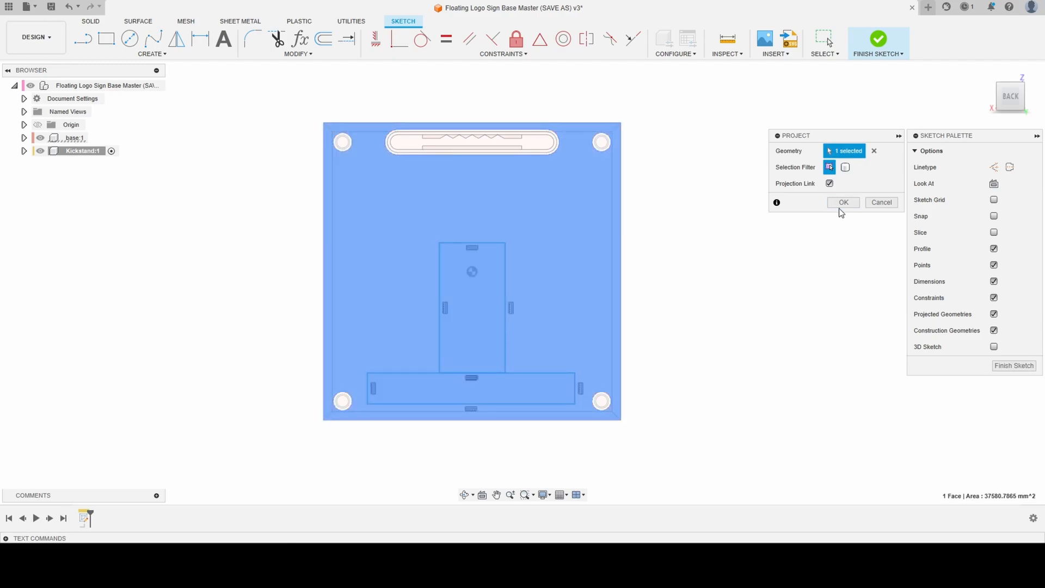
pyautogui.click(842, 205)
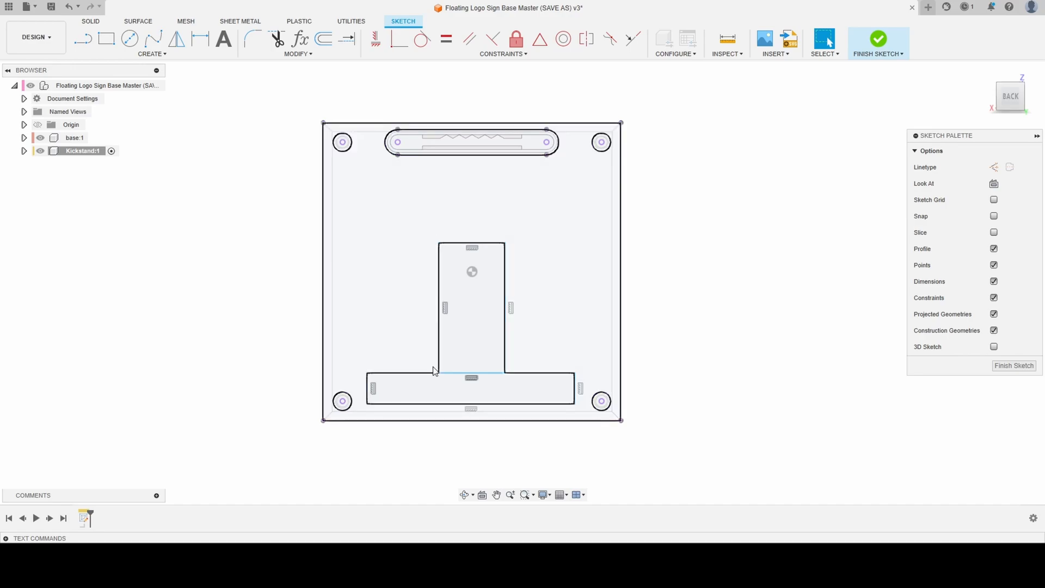
# - Dimension the wide rectangle's lower edge 8 mm from the projected bottom edge of the base
pyautogui.press('d')
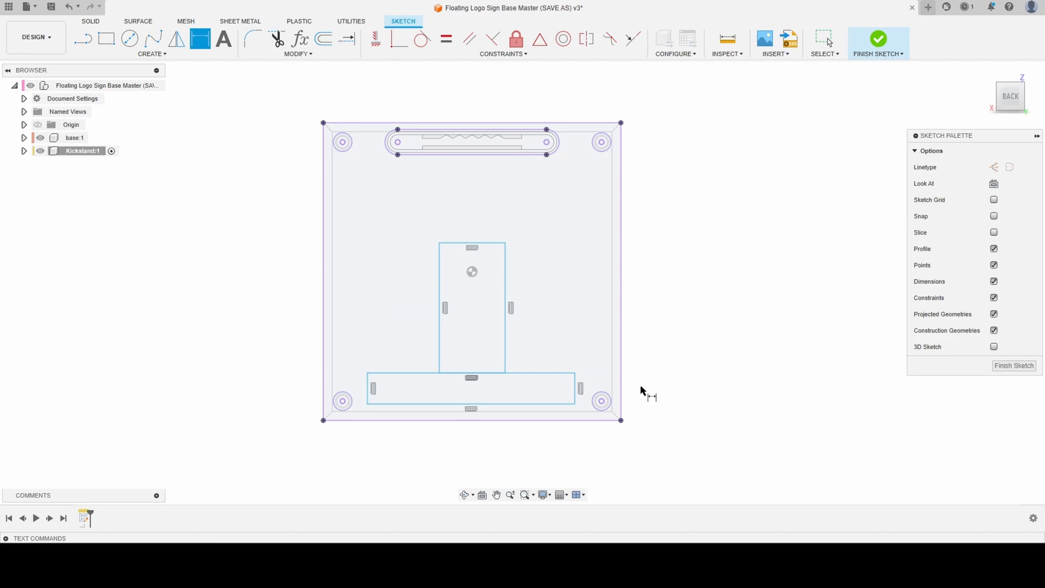
pyautogui.click(563, 403)
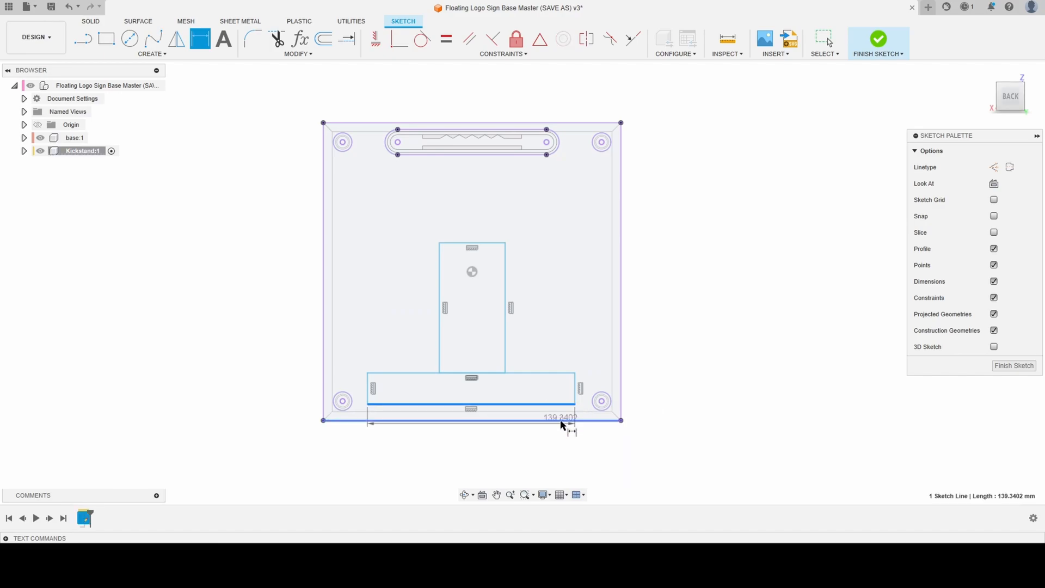
pyautogui.click(564, 420)
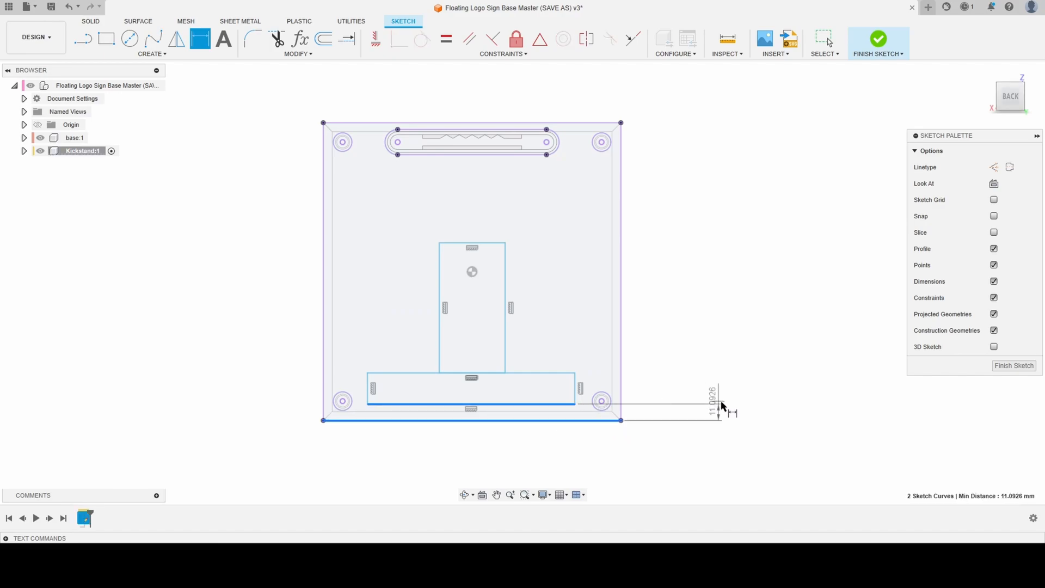
pyautogui.click(757, 415)
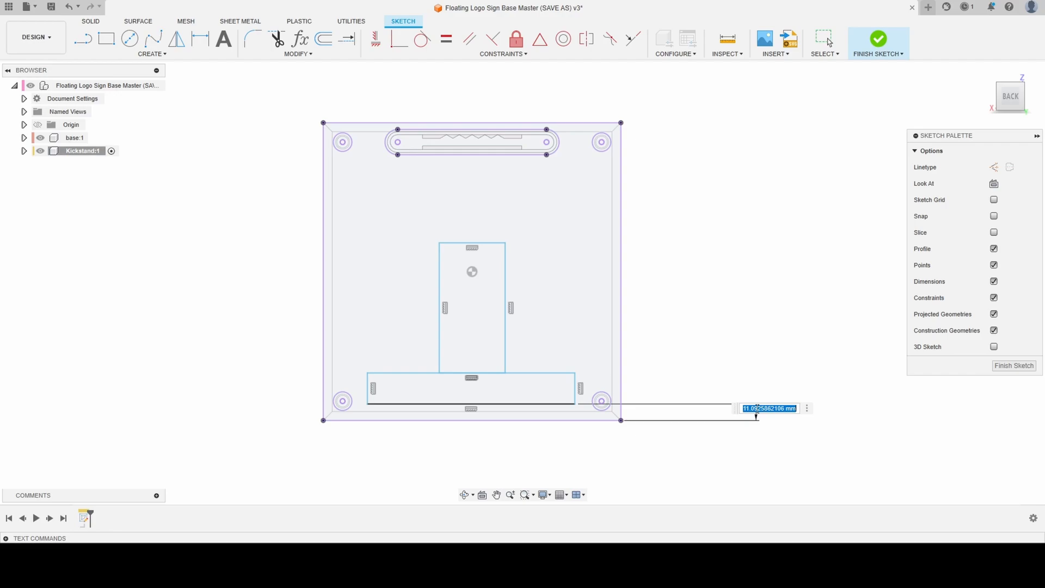
pyautogui.write('8')
pyautogui.press('Return')
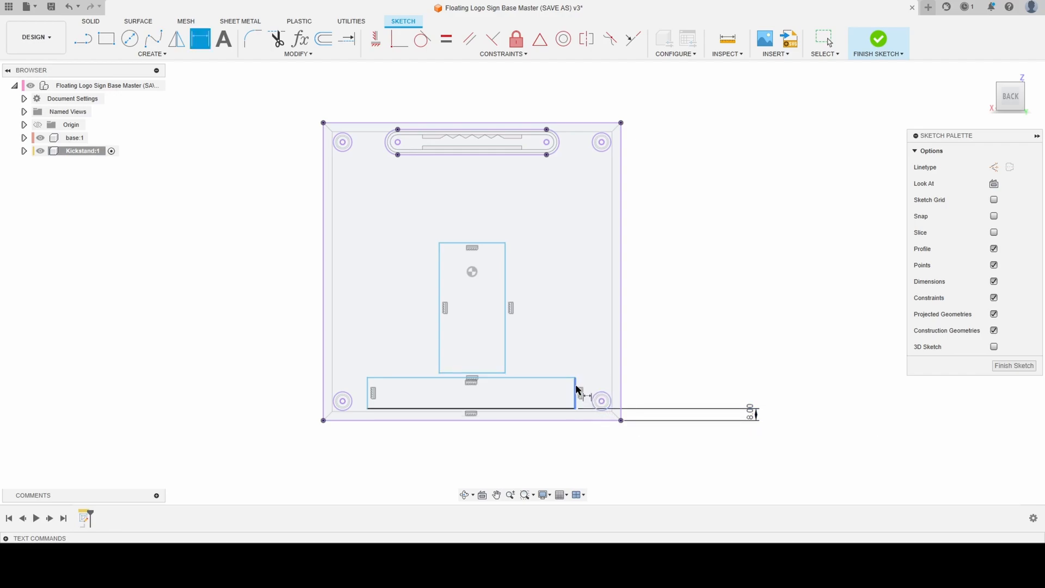
# - Dimension each short side of the wide rectangle 8 mm from the centre of the adjacent lower corner hole
pyautogui.click(601, 402)
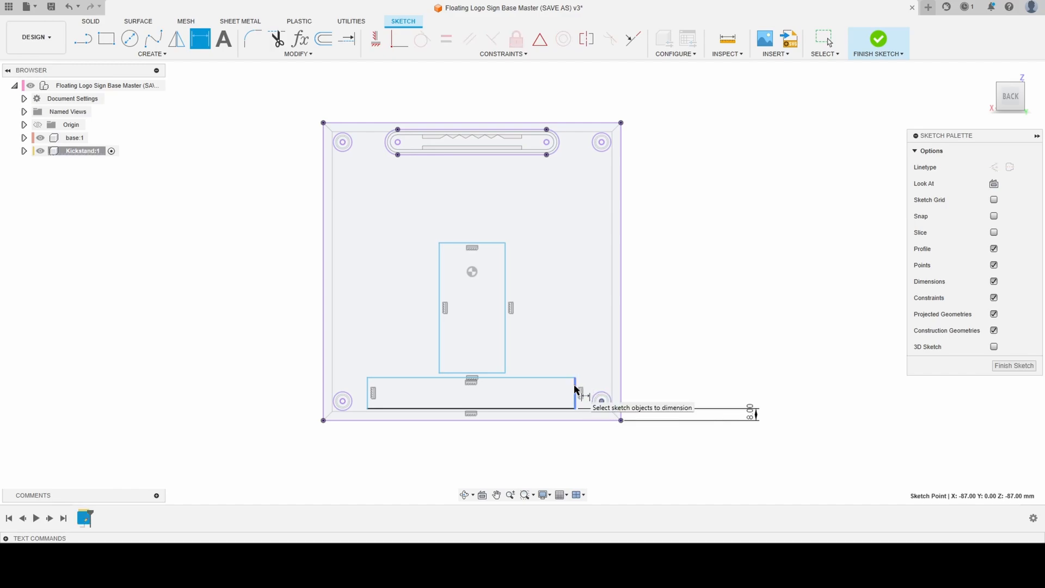
pyautogui.click(576, 391)
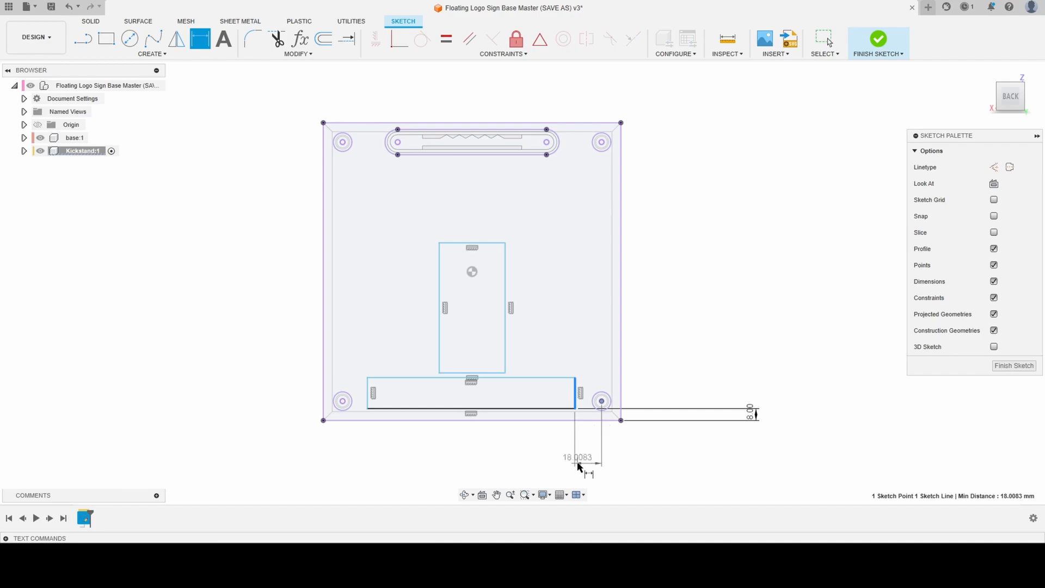
pyautogui.click(589, 455)
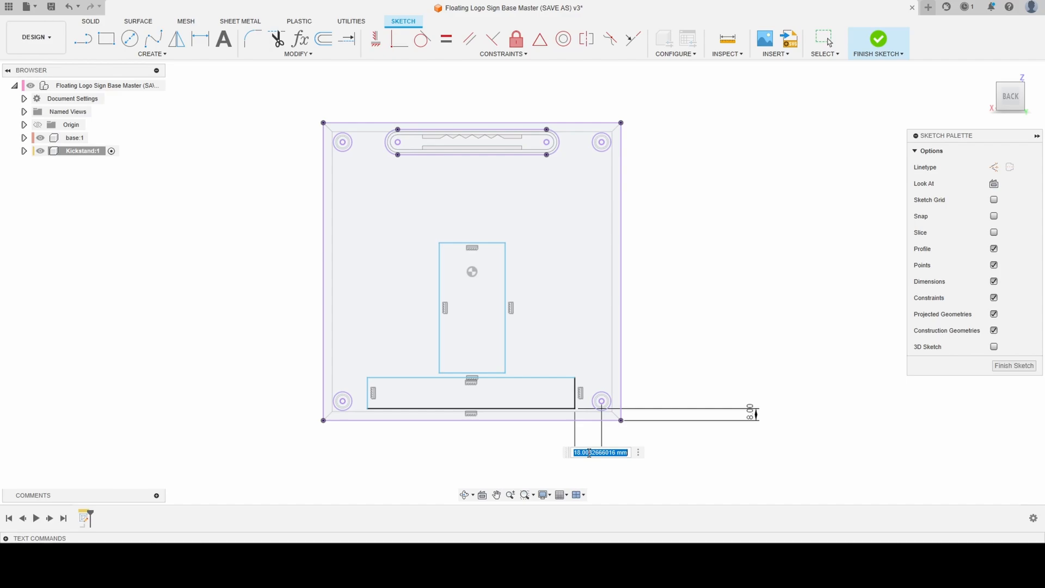
pyautogui.write('8')
pyautogui.press('Return')
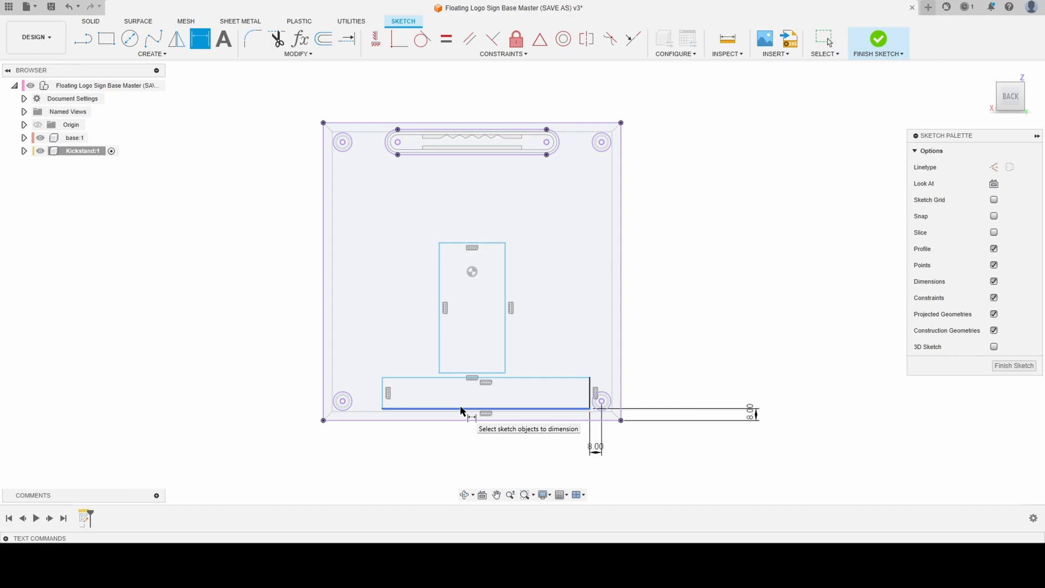
pyautogui.click(342, 401)
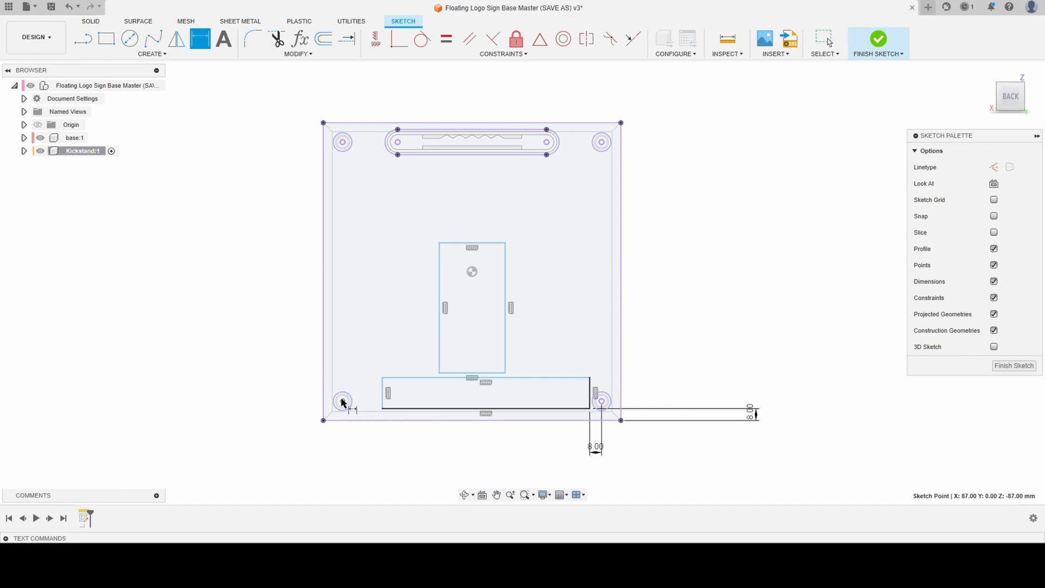
pyautogui.click(382, 402)
pyautogui.click(365, 460)
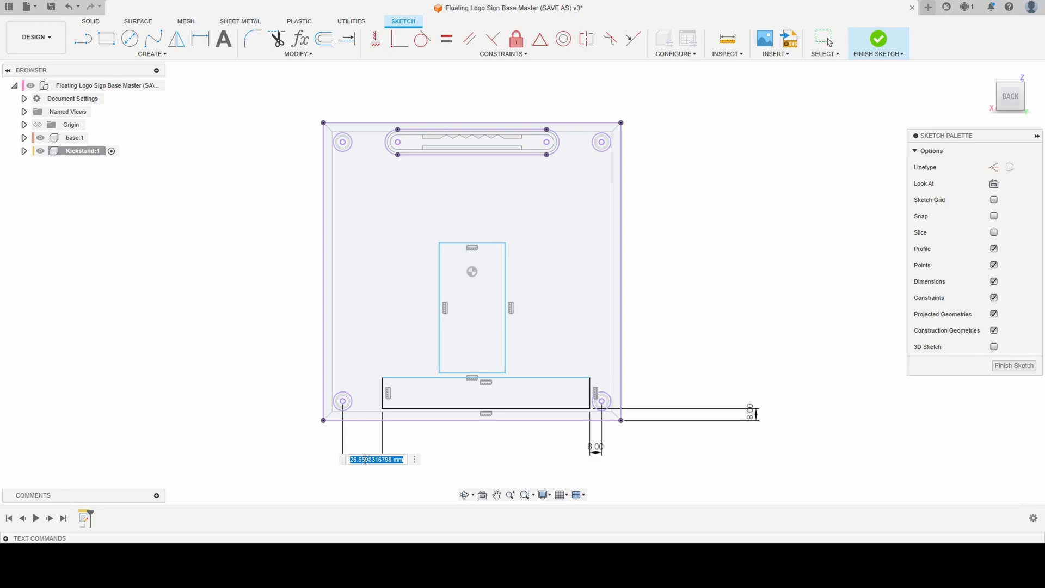
pyautogui.write('8')
pyautogui.press('Return')
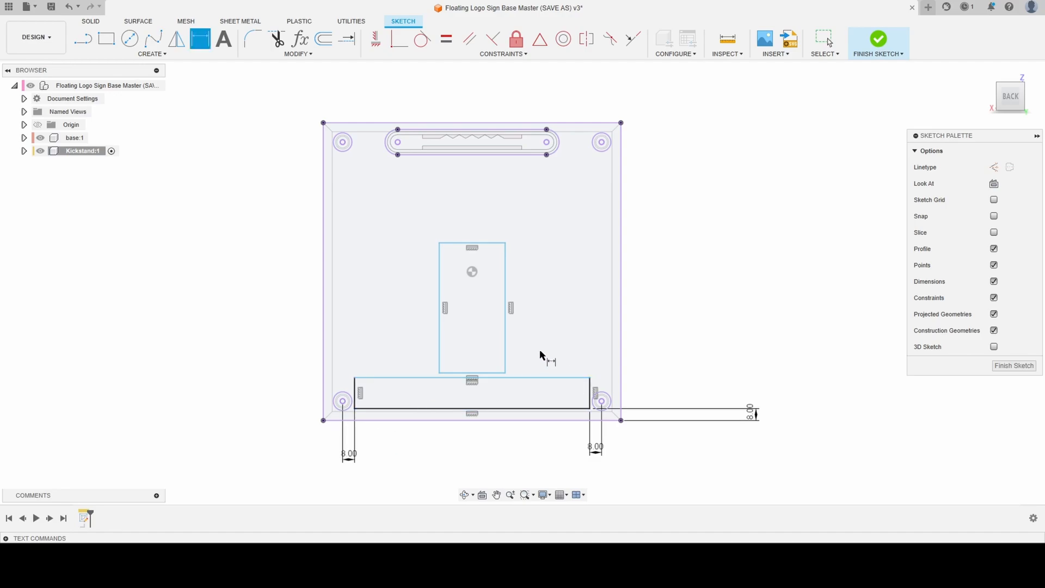
# - Dimension the wide rectangle's height to 16 mm
pyautogui.click(517, 378)
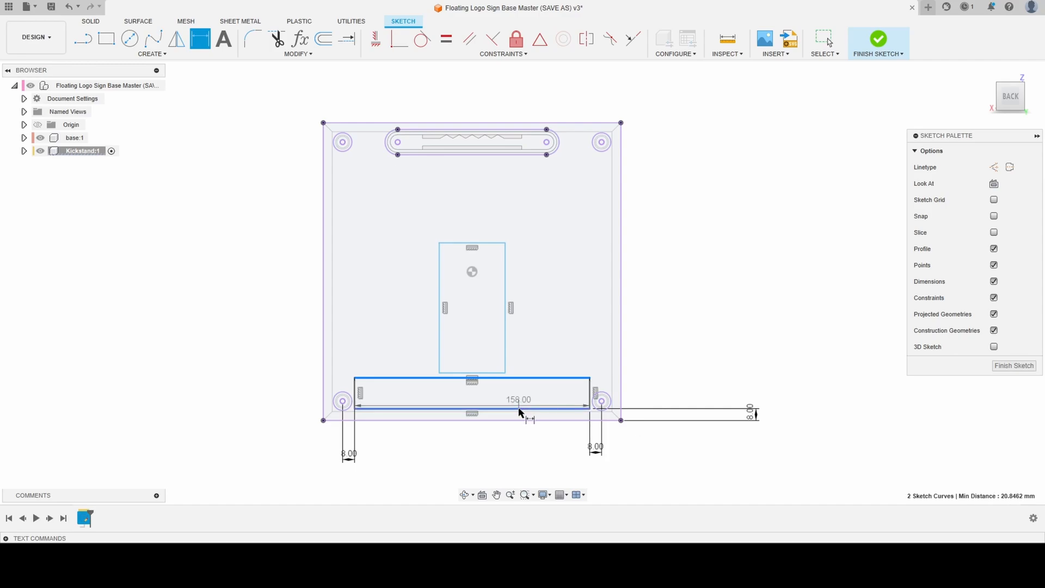
pyautogui.click(221, 393)
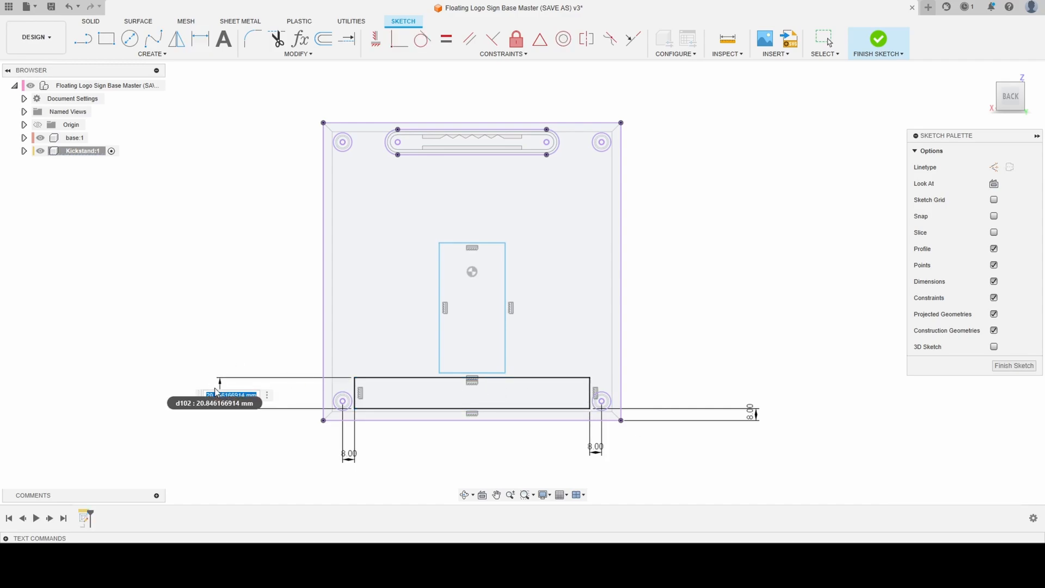
pyautogui.write('16')
pyautogui.press('Return')
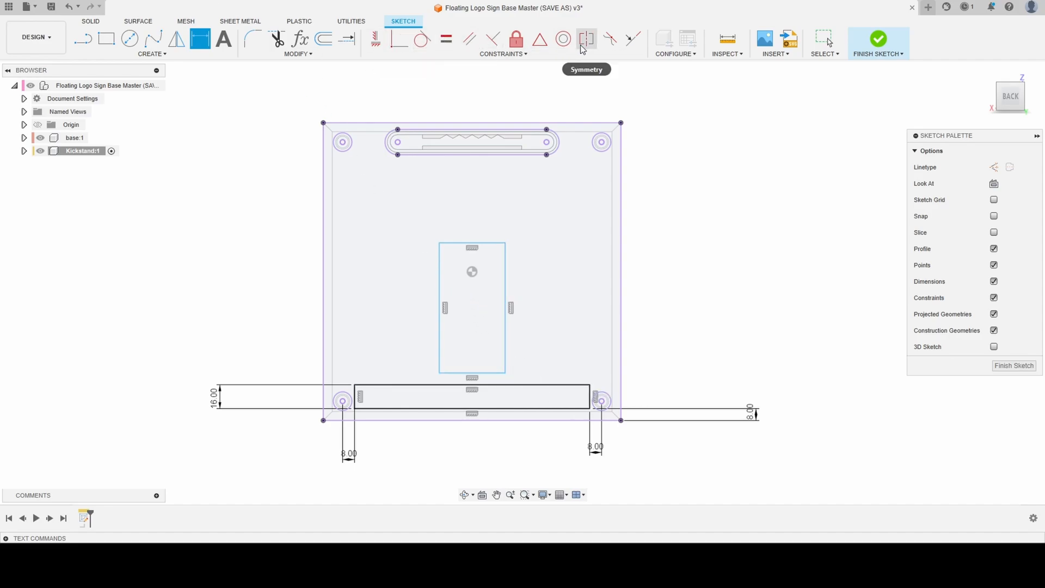
# - Make the upright rectangle's bottom edge collinear with the wide rectangle's top edge
pyautogui.click(504, 54)
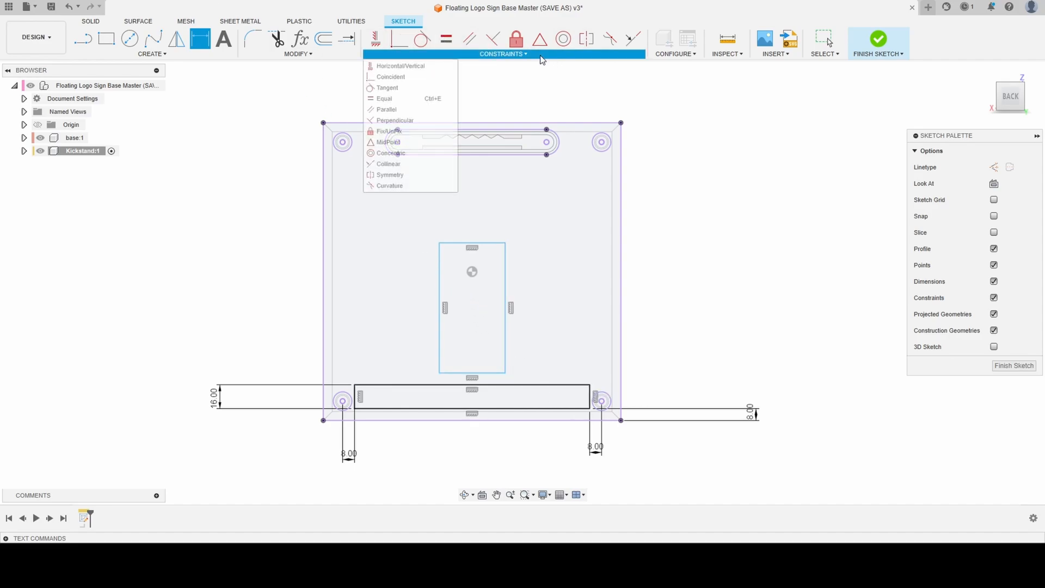
pyautogui.click(416, 164)
pyautogui.click(497, 375)
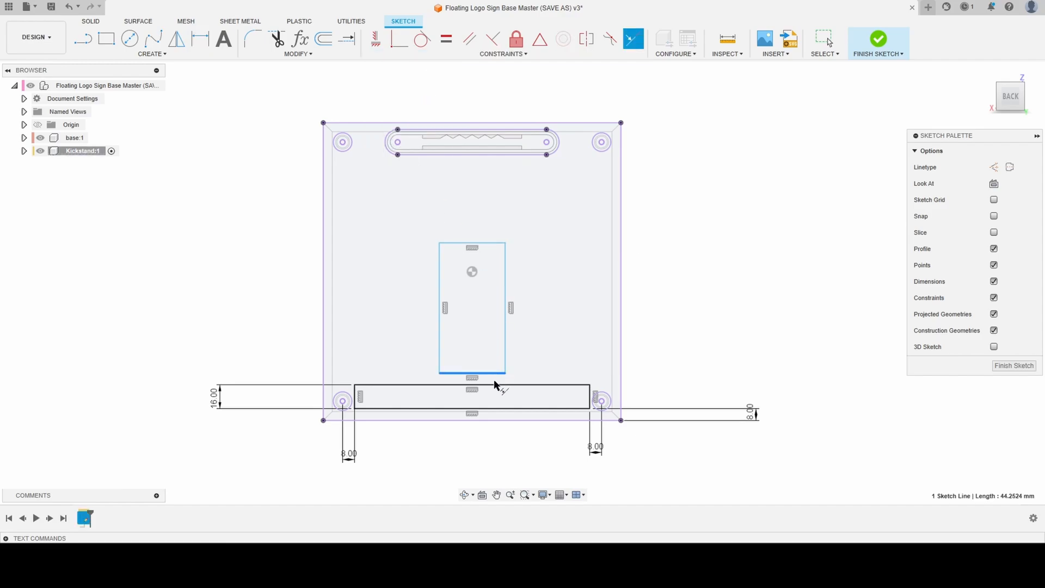
pyautogui.click(495, 385)
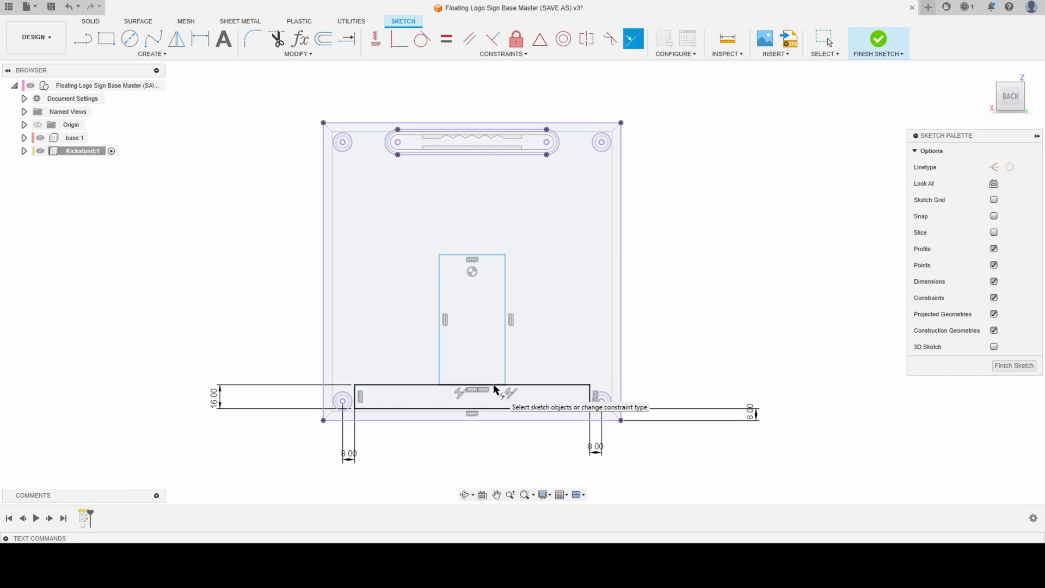
pyautogui.click(324, 328)
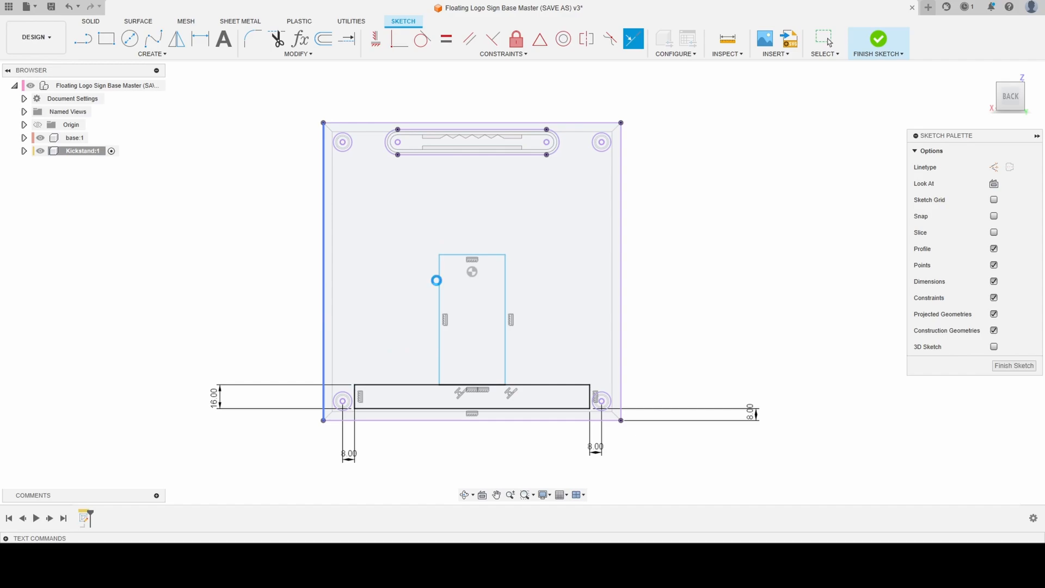
# - Dimension the upright rectangle's top edge from the projected bottom edge of the base as baseheight/1.75
pyautogui.click(438, 281)
pyautogui.press('Escape')
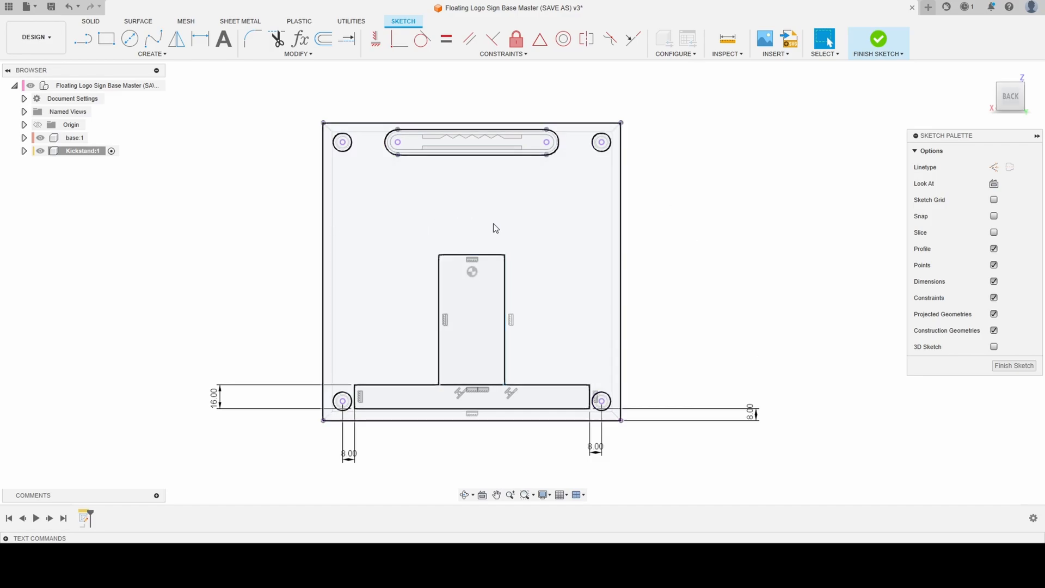
pyautogui.press('d')
pyautogui.click(479, 254)
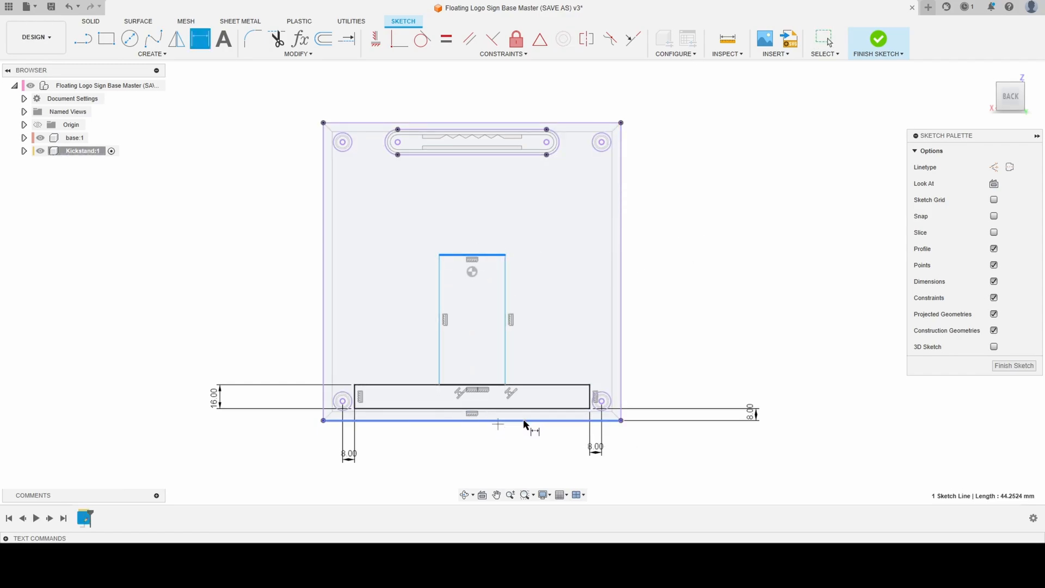
pyautogui.click(525, 421)
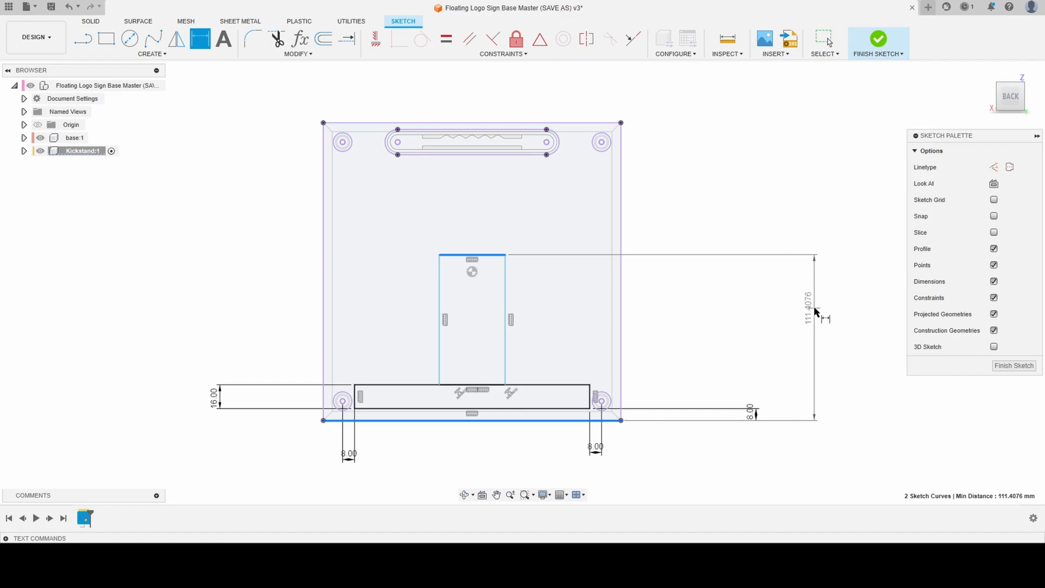
pyautogui.click(815, 319)
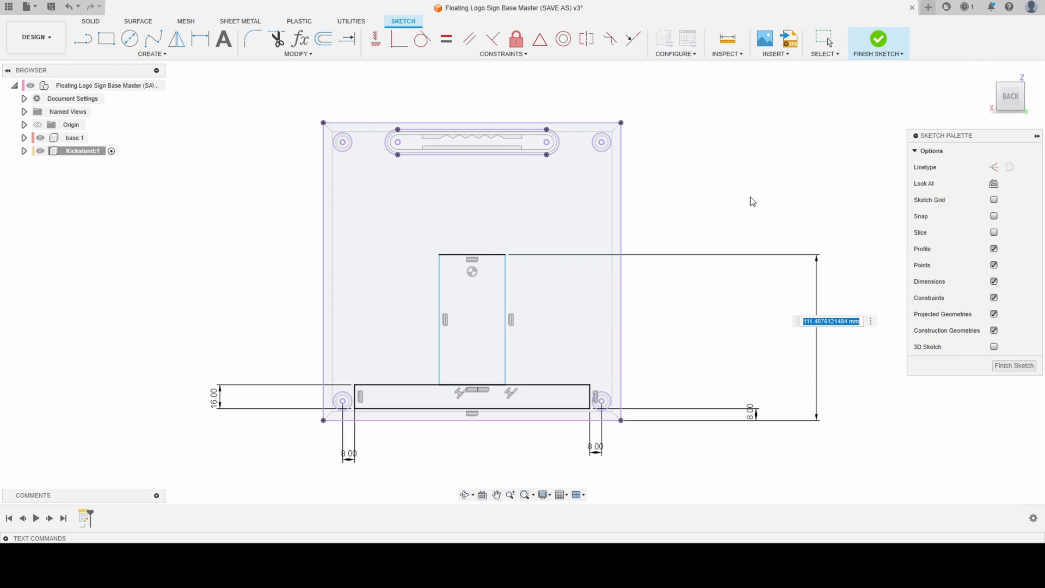
pyautogui.write('hei')
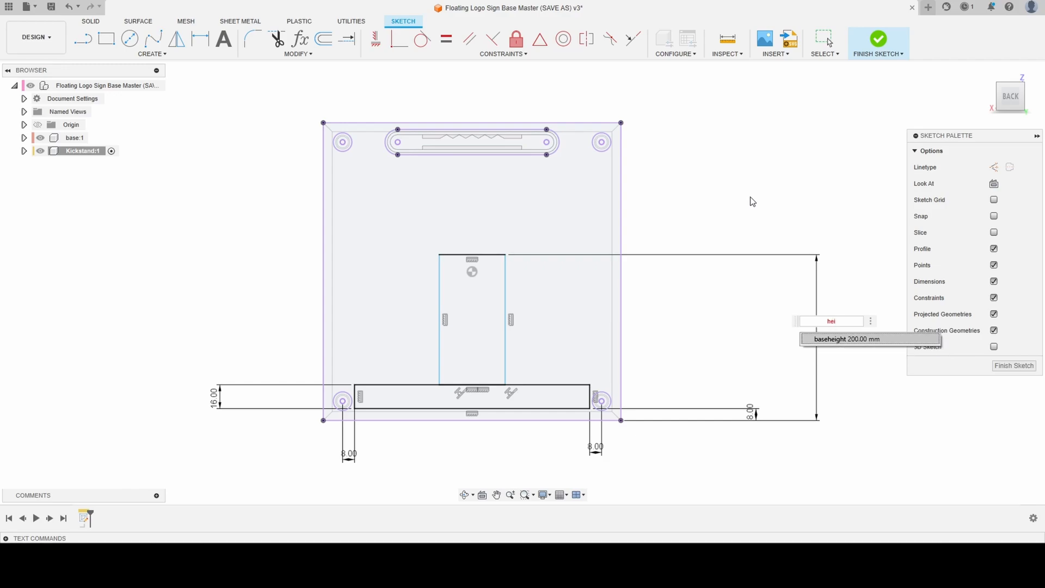
pyautogui.press('Return')
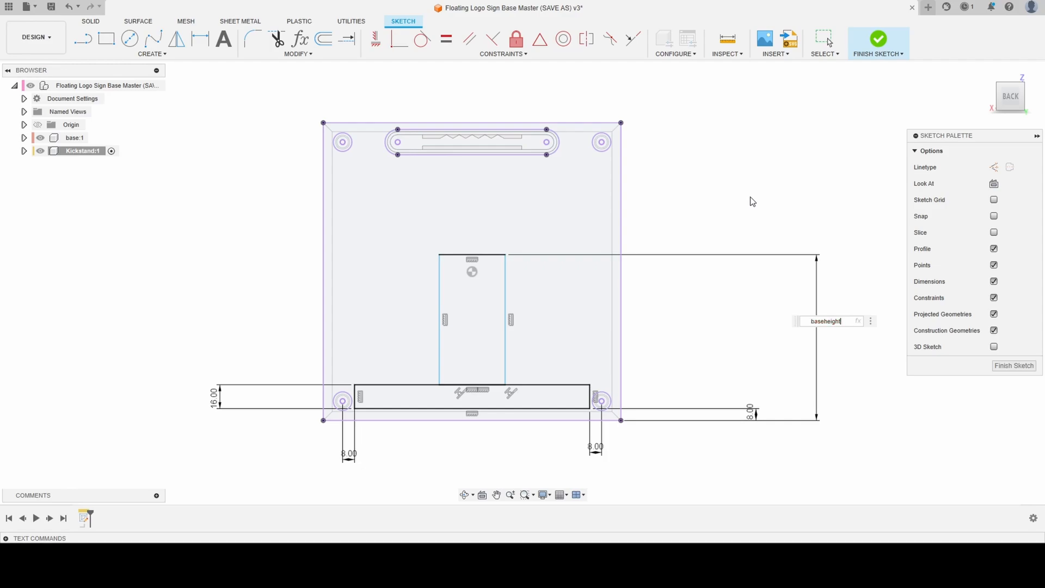
pyautogui.write('/')
pyautogui.write('1.75')
pyautogui.press('Return')
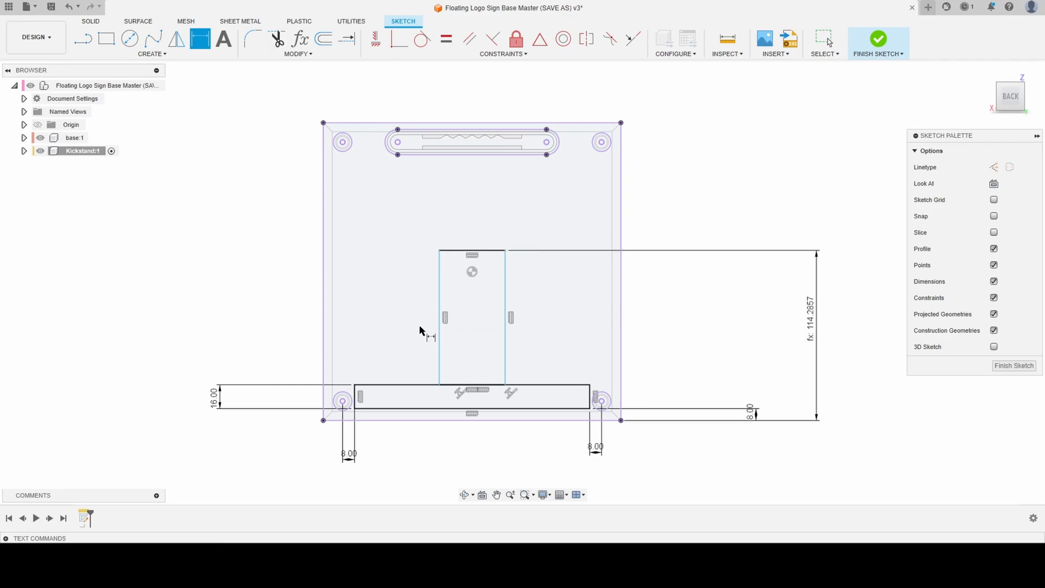
# - Dimension the upright rectangle's width to 30 mm and vertically align its top edge midpoint with the origin using a Horizontal/Vertical constraint
pyautogui.click(441, 297)
pyautogui.click(506, 294)
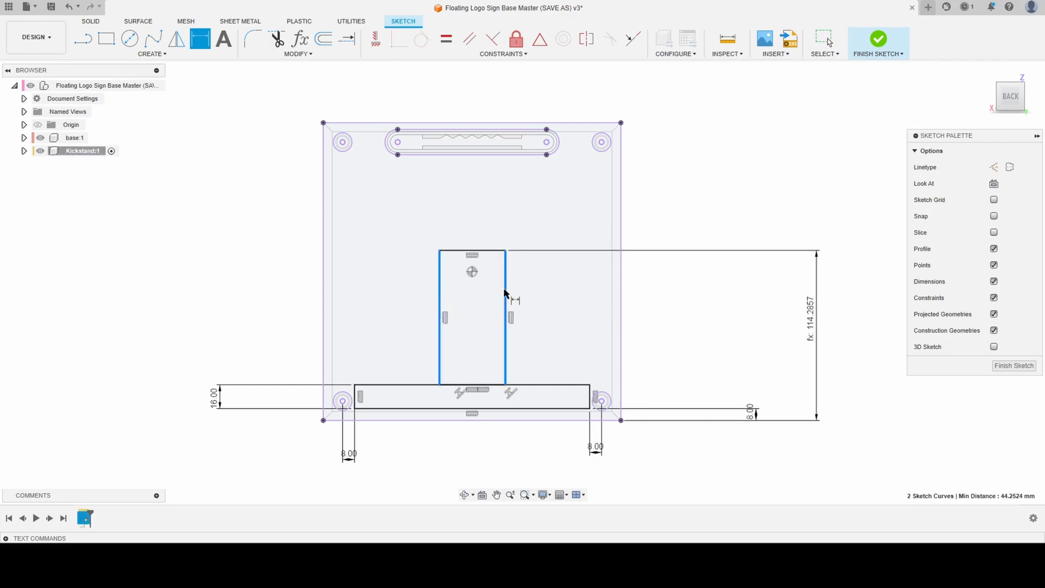
pyautogui.click(469, 182)
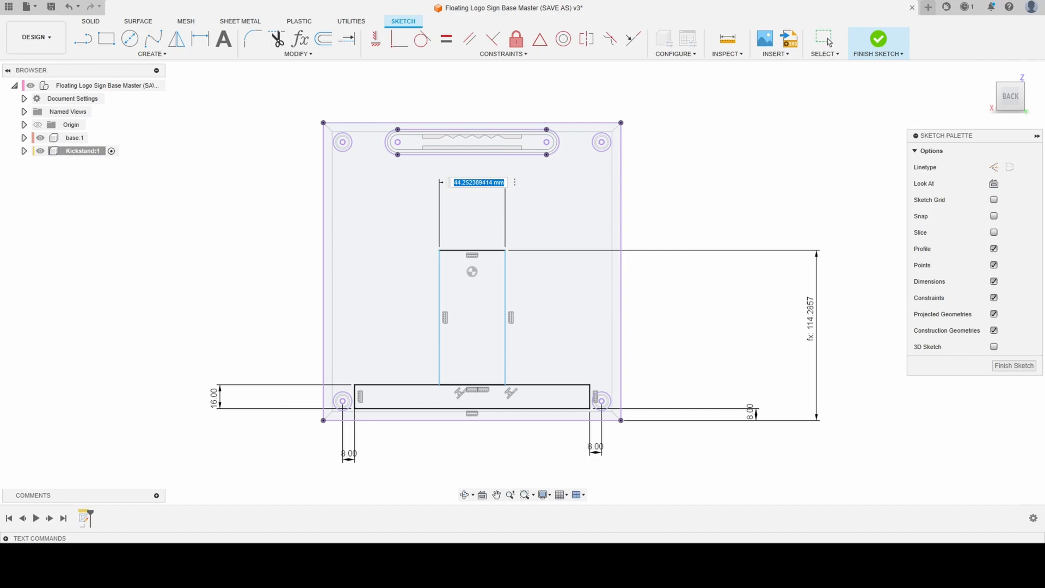
pyautogui.write('30')
pyautogui.press('Return')
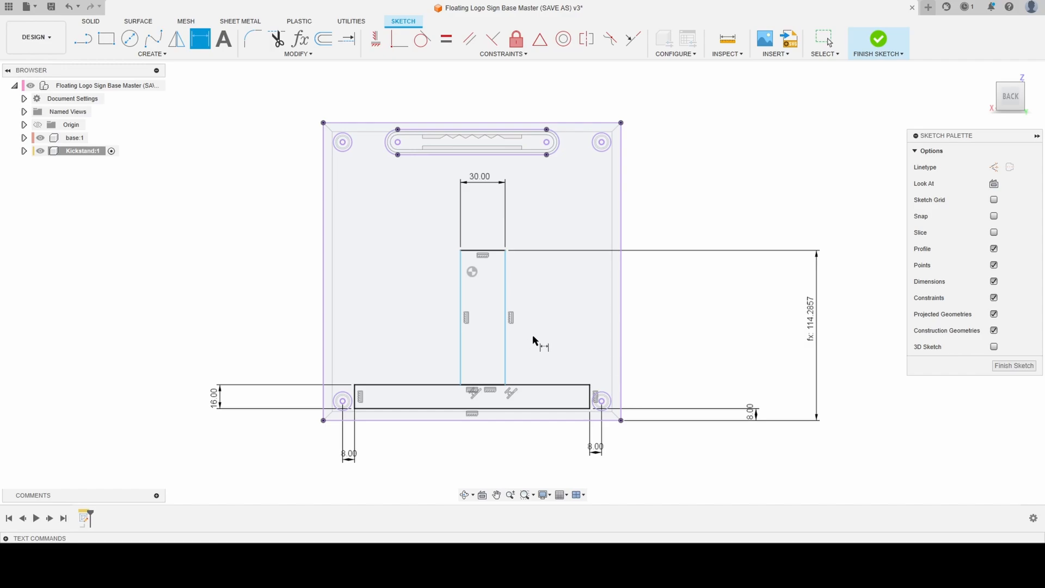
pyautogui.press('Escape')
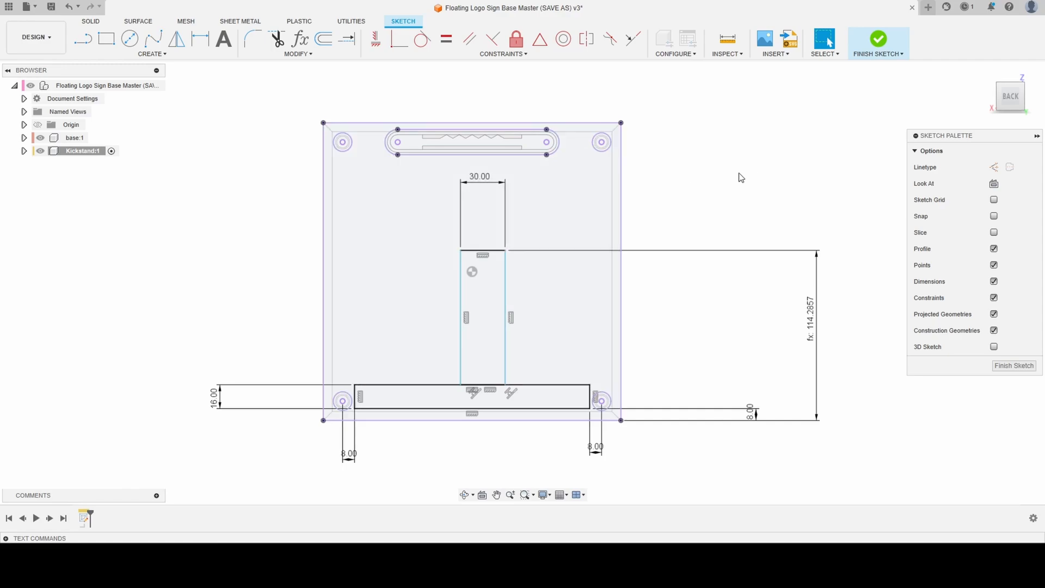
pyautogui.click(377, 40)
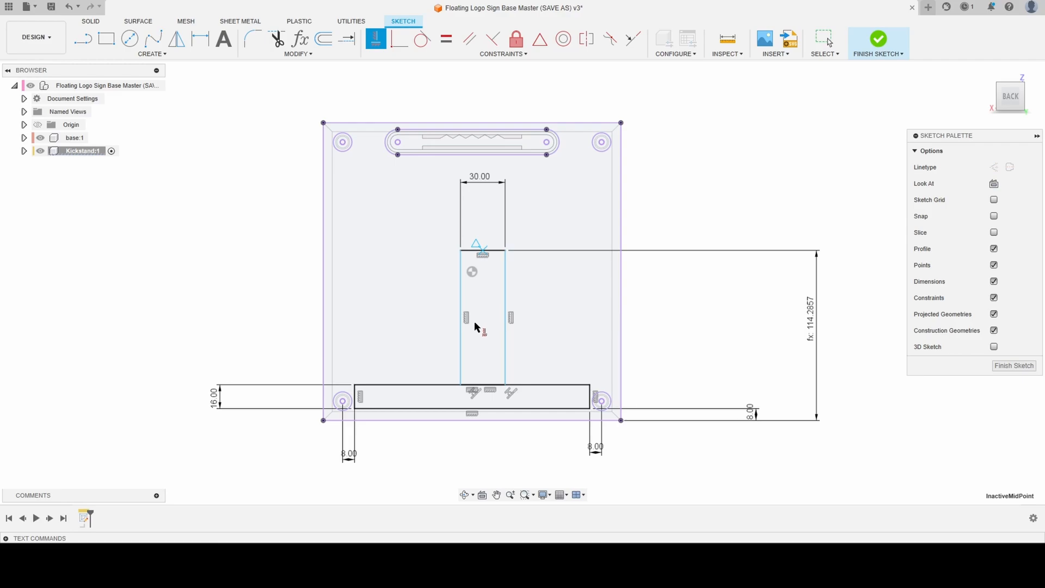
pyautogui.click(472, 272)
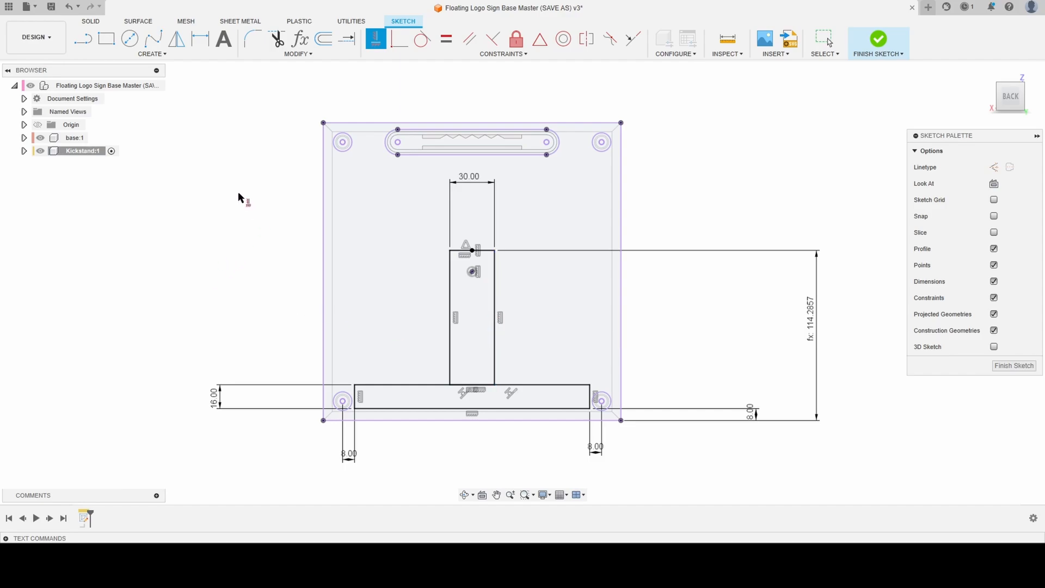
# - Sketch a narrow rectangle about 12.4 mm wide and 72.8 mm tall inside the upright, starting on its top edge
pyautogui.click(104, 40)
pyautogui.click(109, 41)
pyautogui.click(462, 251)
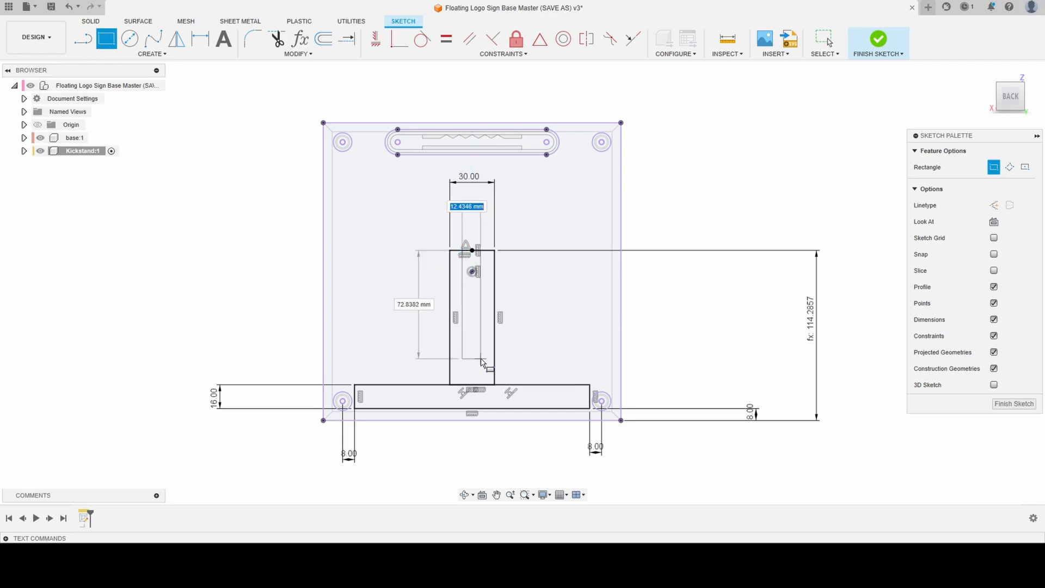
pyautogui.click(481, 359)
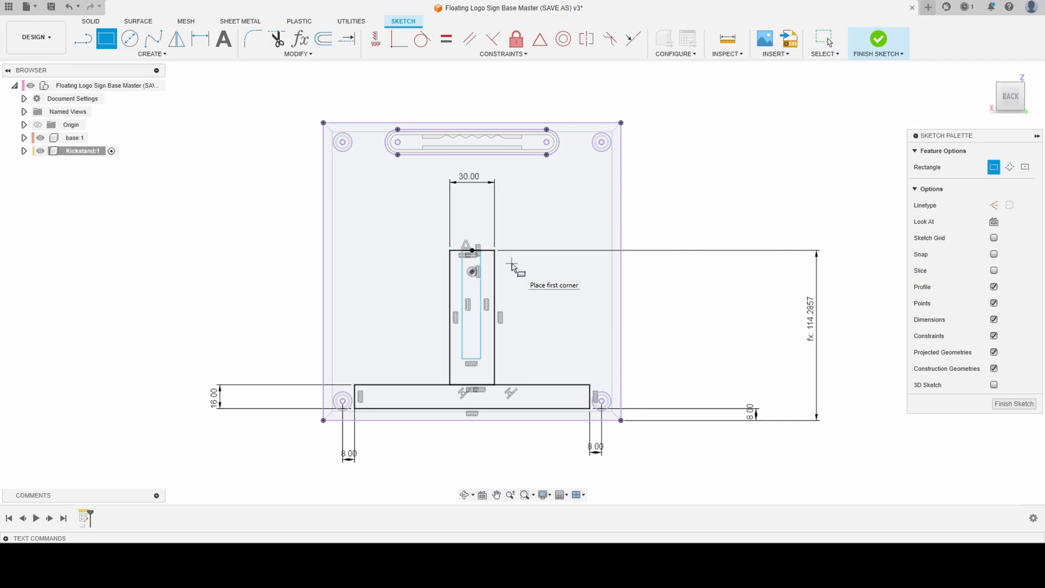
# - Dimension each long side of the narrow inner rectangle 10 mm from the adjacent side of the upright
pyautogui.press('d')
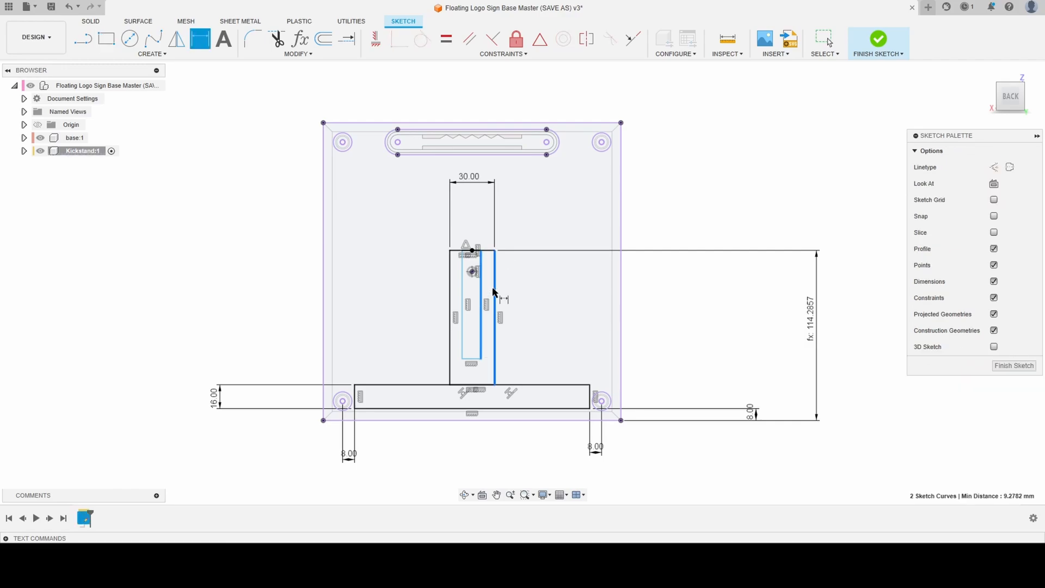
pyautogui.click(494, 292)
pyautogui.click(499, 230)
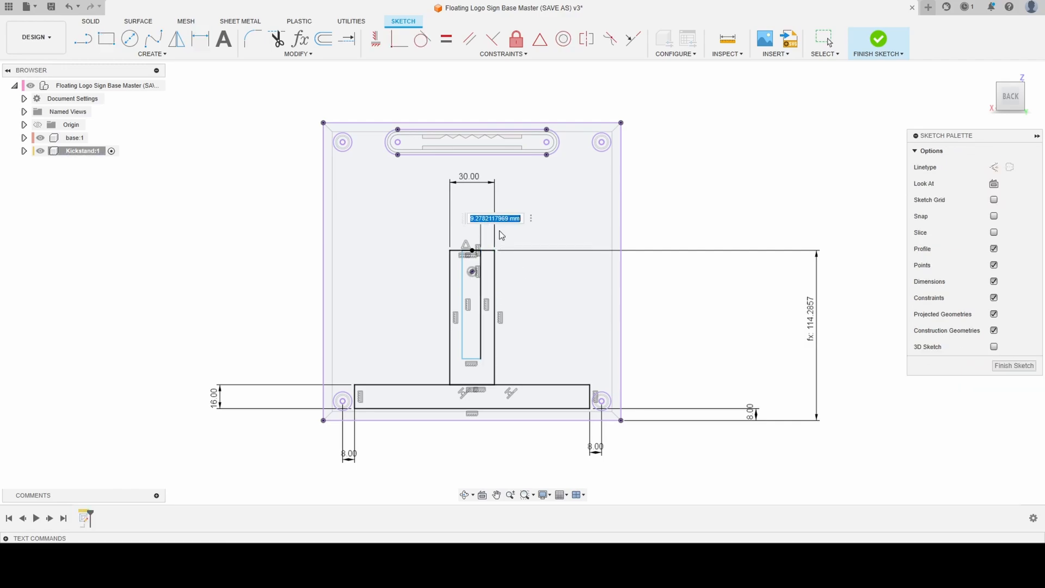
pyautogui.write('10')
pyautogui.press('Return')
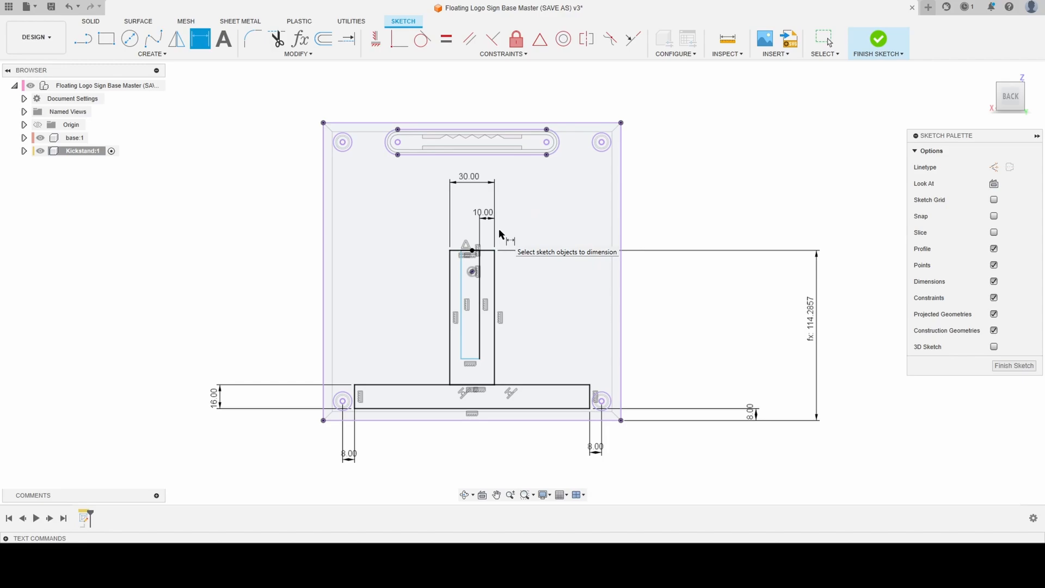
pyautogui.click(460, 299)
pyautogui.click(460, 227)
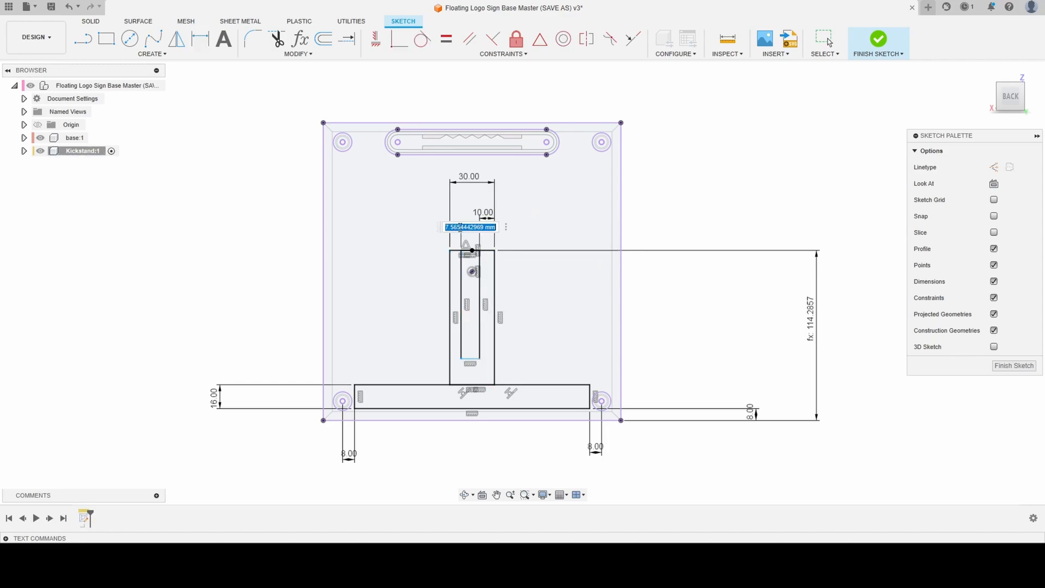
pyautogui.write('10')
pyautogui.press('Return')
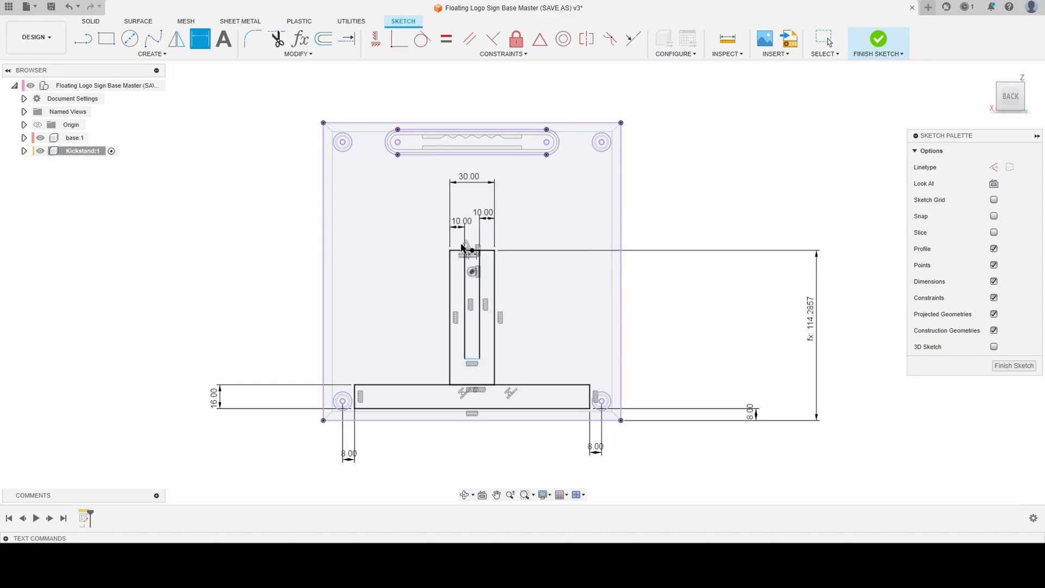
pyautogui.press('Escape')
pyautogui.click(570, 296)
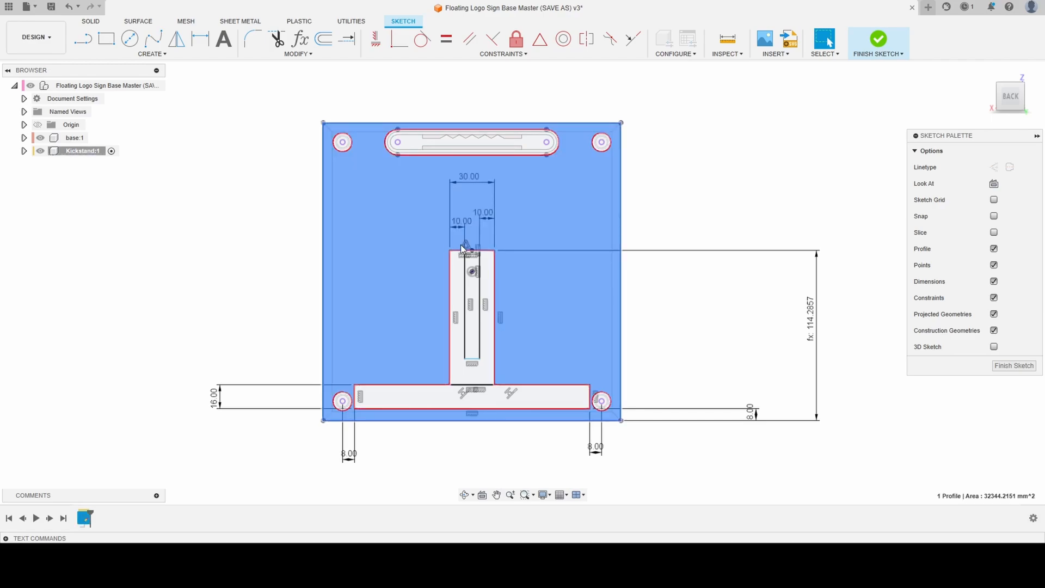
pyautogui.click(704, 253)
pyautogui.press('Escape')
# - Dimension the inner rectangle's height from the upright's top edge as the upright's existing vertical dimension divided by 2
pyautogui.press('d')
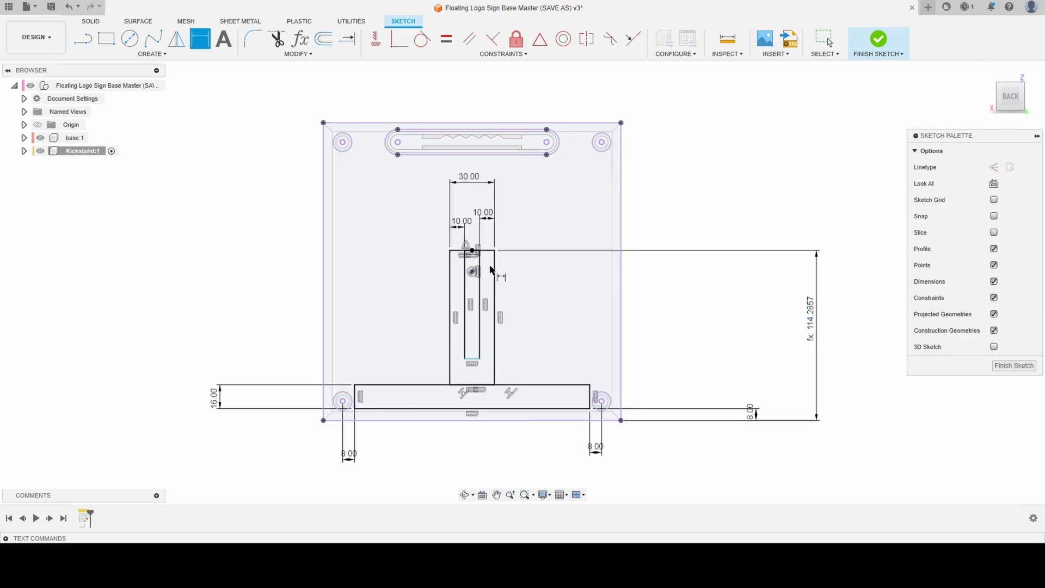
pyautogui.click(459, 251)
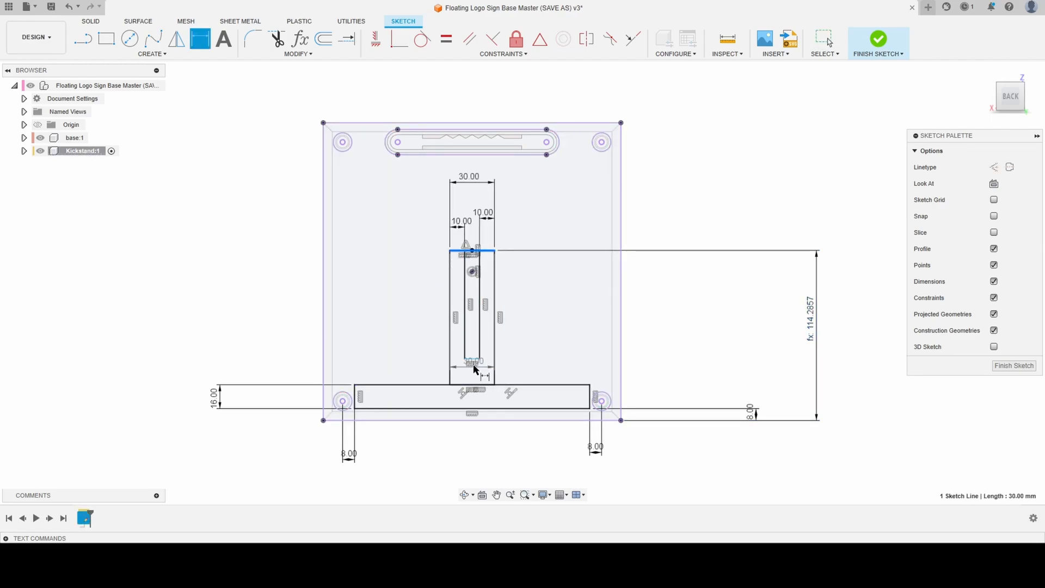
pyautogui.click(473, 359)
pyautogui.click(380, 287)
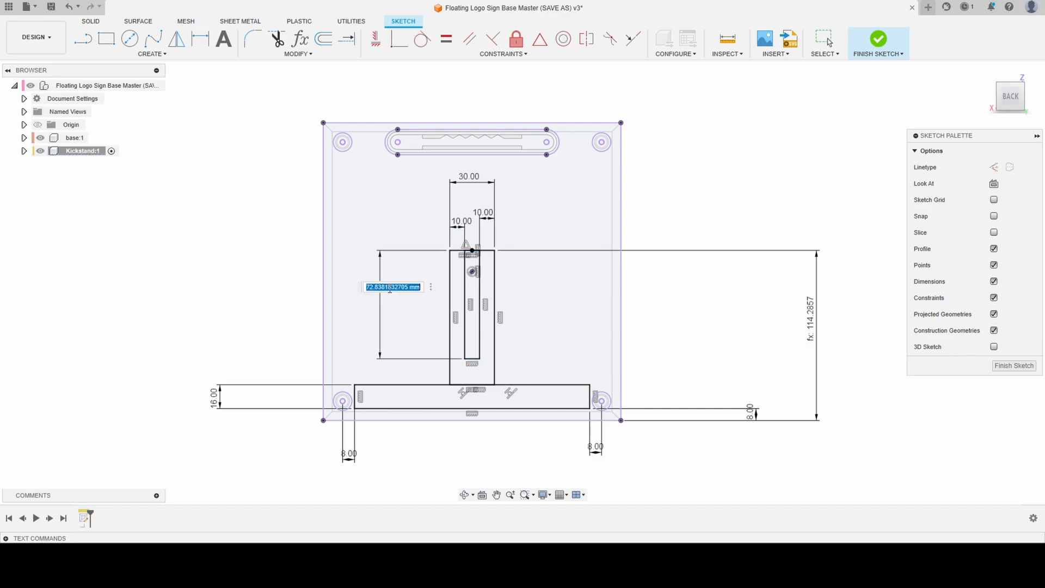
pyautogui.click(811, 313)
pyautogui.write('/2')
pyautogui.press('Return')
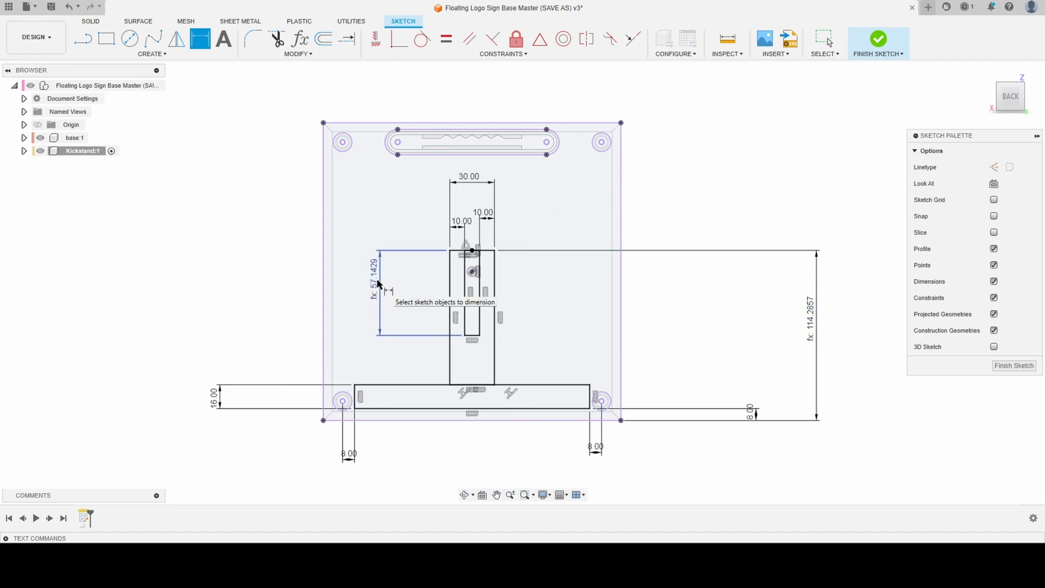
pyautogui.press('e')
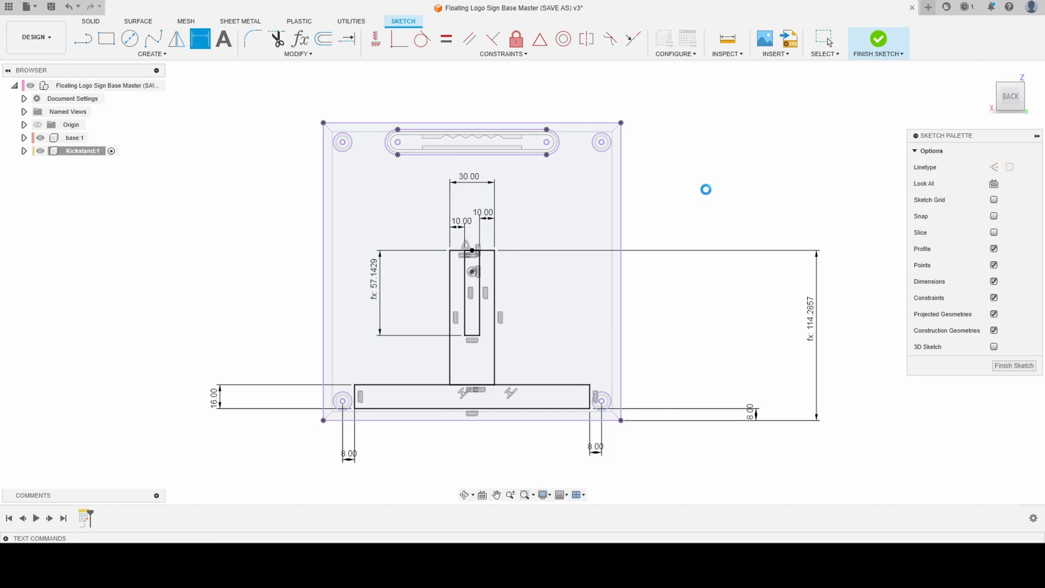
pyautogui.press('Escape')
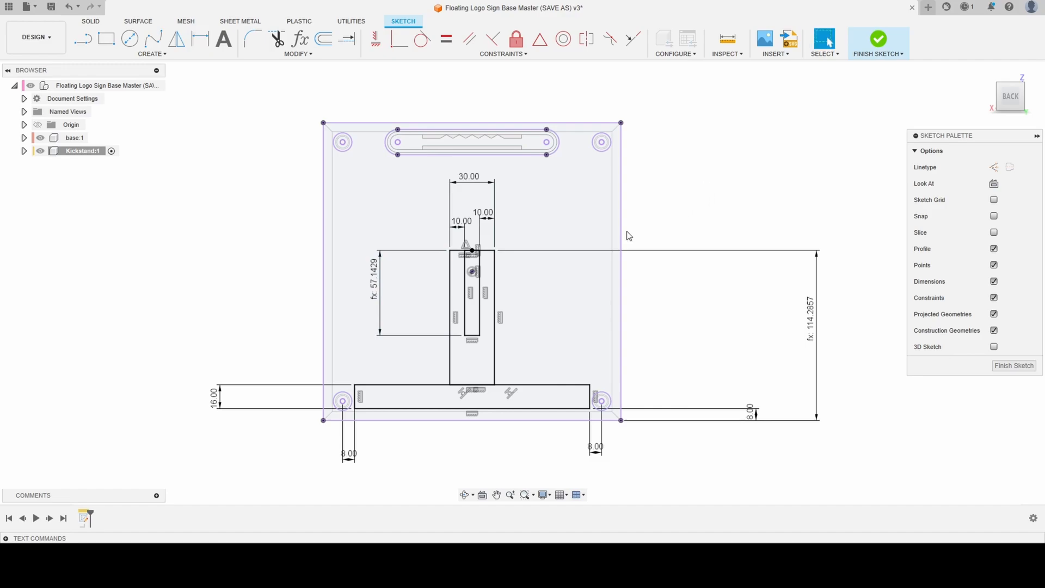
# - Set the baseheight user parameter to 130 mm and inspect how the kickstand profile adapts
pyautogui.scroll(-1, 303, 201)
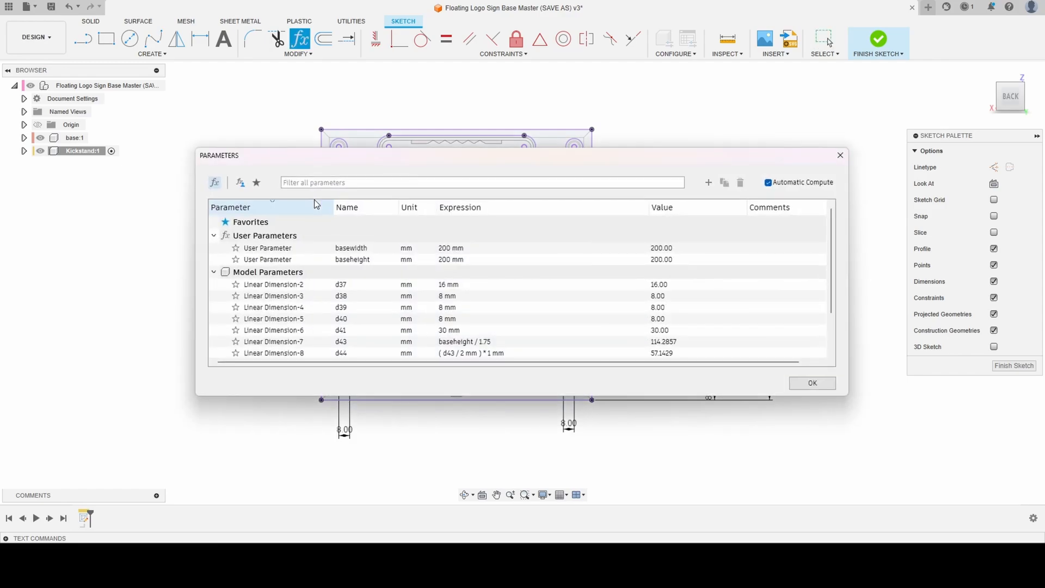
pyautogui.moveTo(542, 155)
pyautogui.mouseDown()
pyautogui.moveTo(792, 308)
pyautogui.moveTo(924, 181)
pyautogui.moveTo(994, 150)
pyautogui.mouseUp()
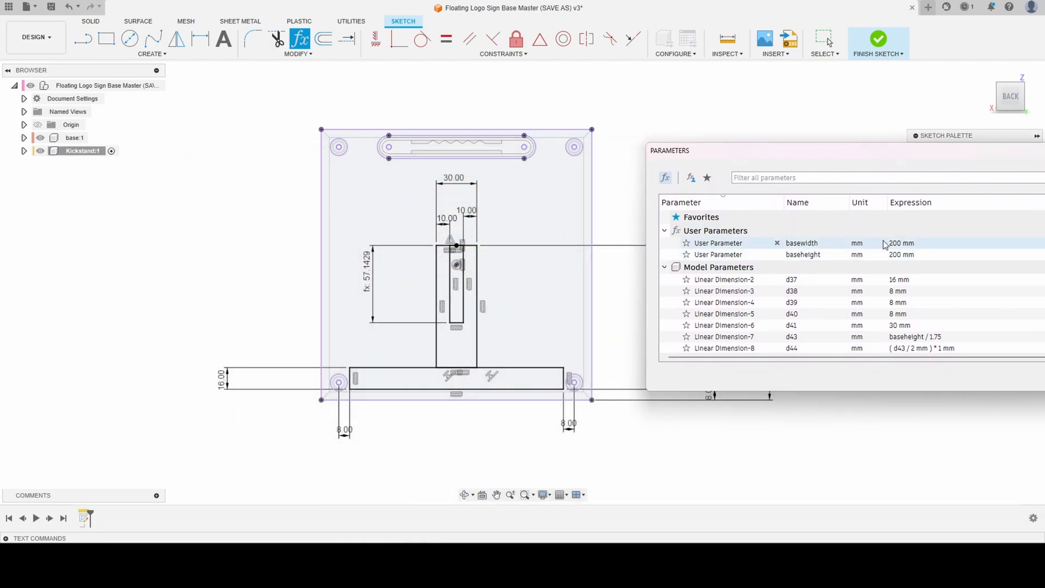
pyautogui.click(901, 256)
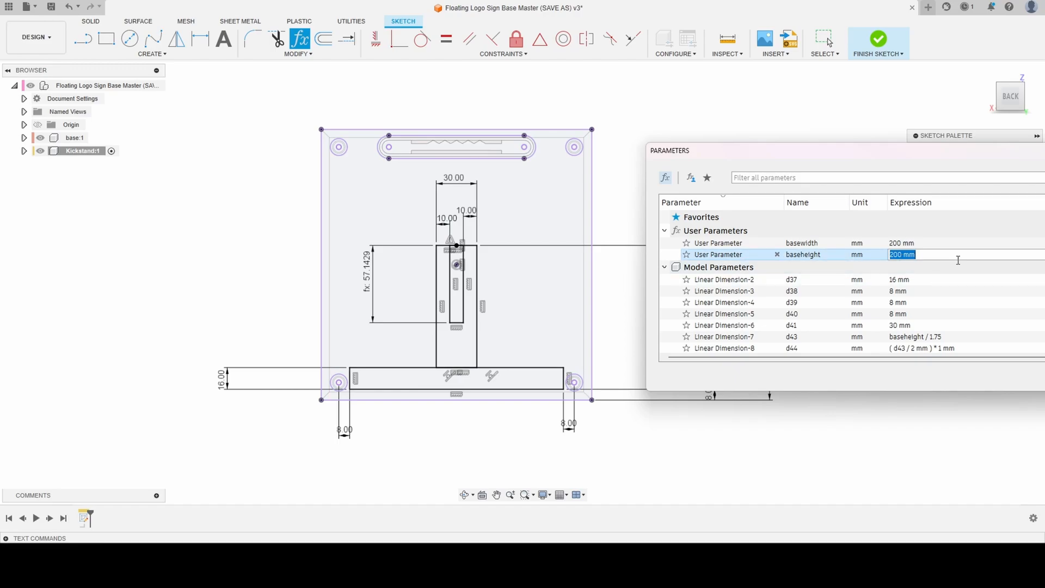
pyautogui.write('130')
pyautogui.press('Return')
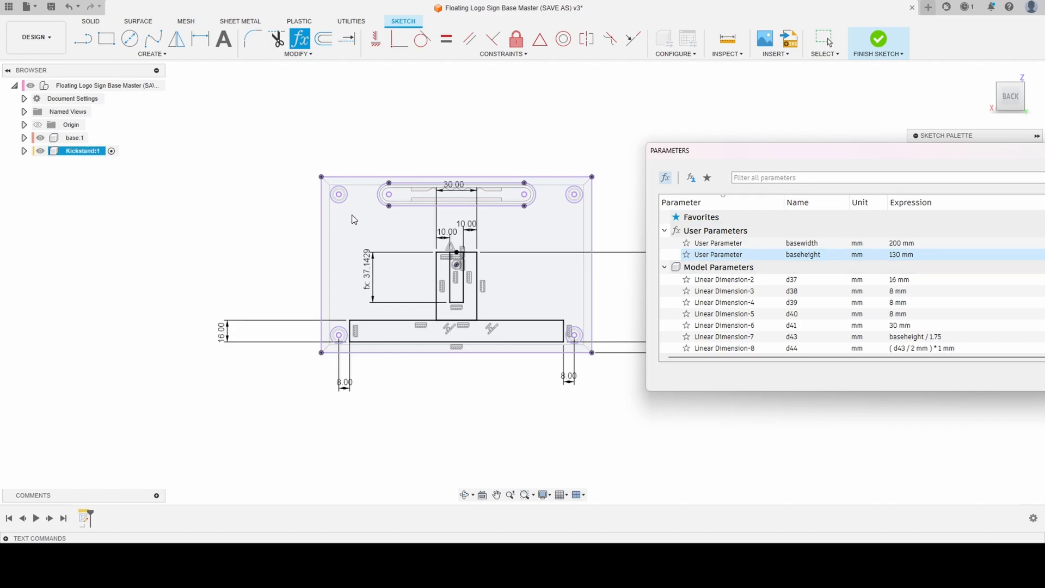
pyautogui.scroll(-4, 312, 334)
pyautogui.scroll(5, 311, 334)
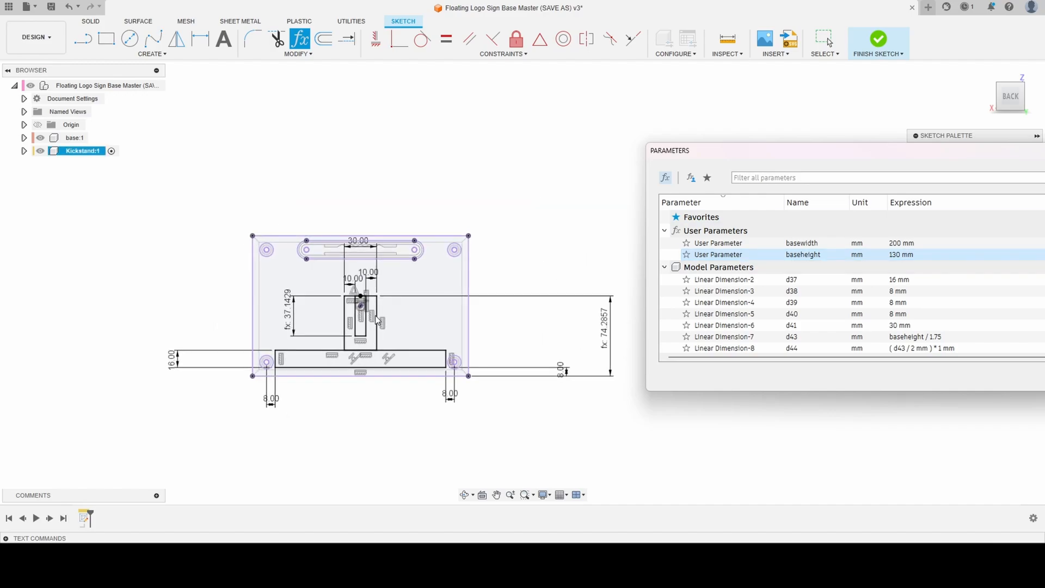
pyautogui.scroll(2, 328, 383)
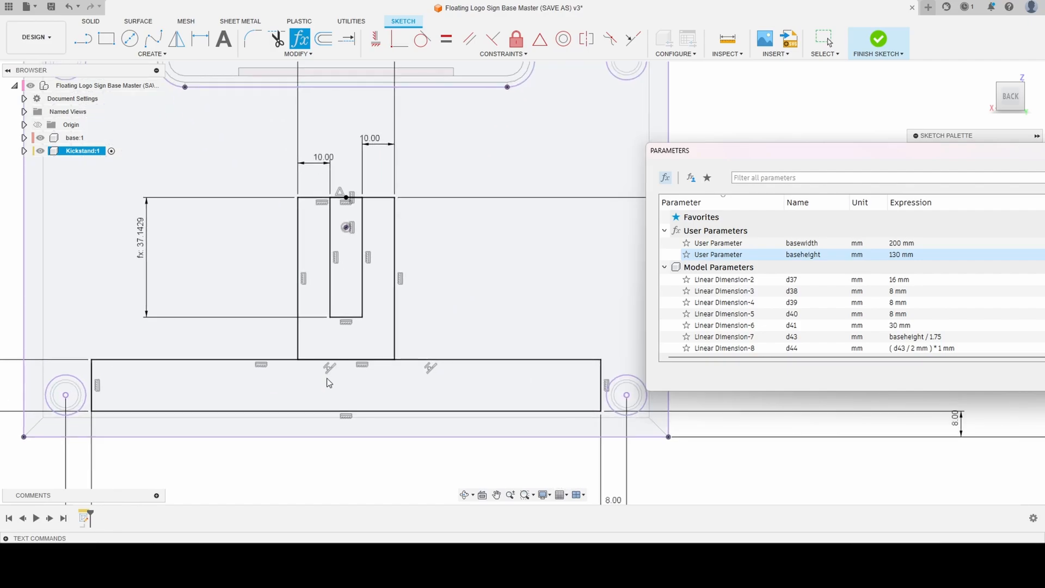
# - Set the baseheight user parameter to 200 mm and inspect how the kickstand profile adapts
pyautogui.keyDown('shift'); pyautogui.moveTo(347, 374); pyautogui.dragTo(308, 392, button='middle'); pyautogui.keyUp('shift')
pyautogui.click(1004, 98)
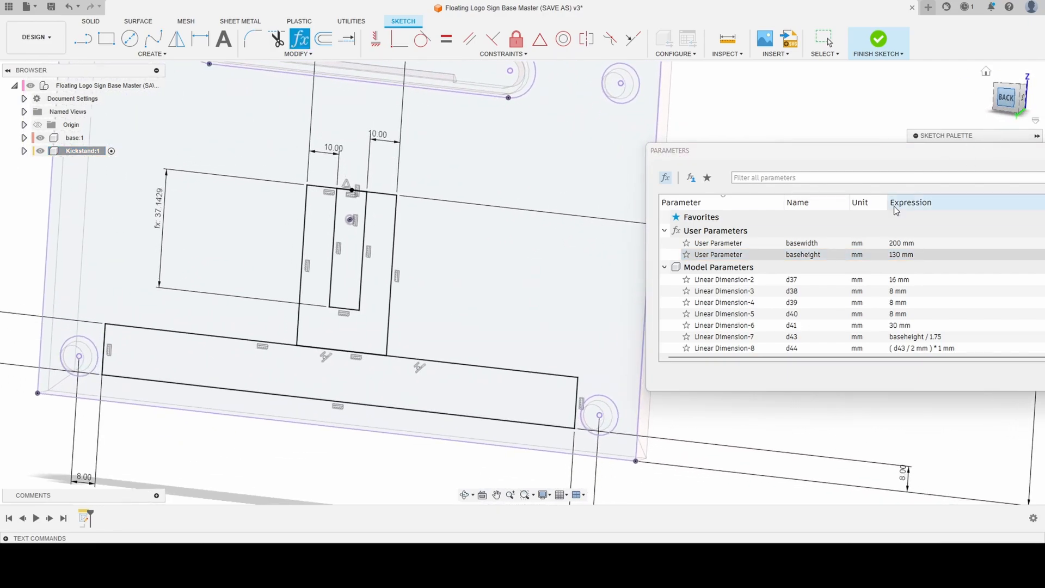
pyautogui.click(905, 255)
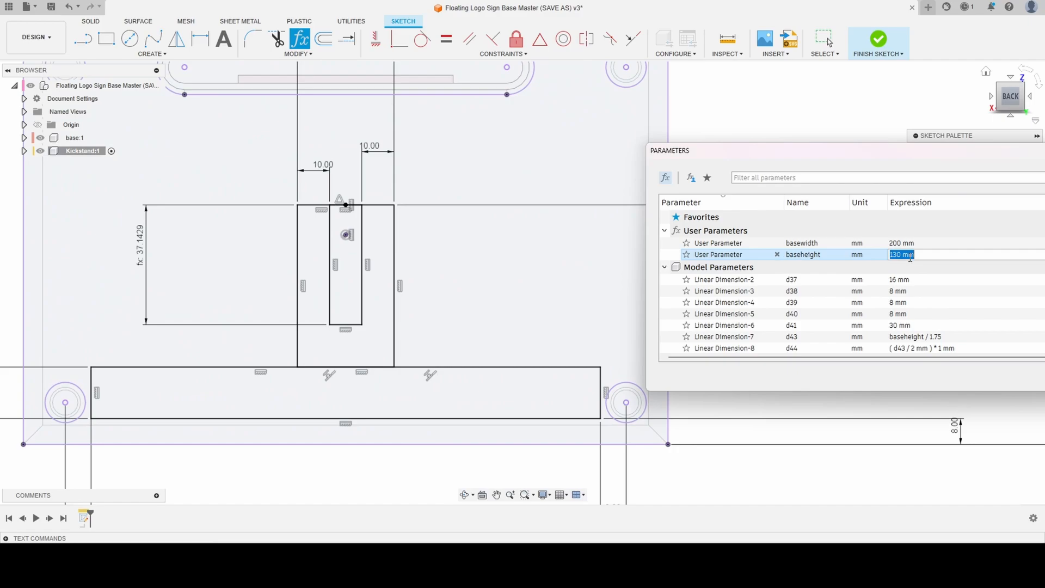
pyautogui.write('200')
pyautogui.press('Return')
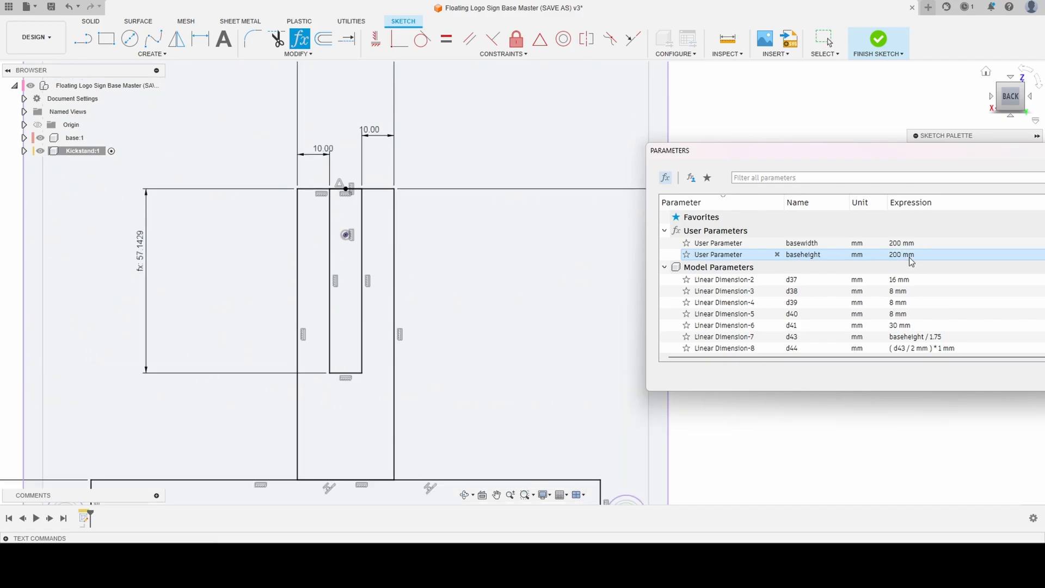
pyautogui.scroll(3, 403, 193)
pyautogui.scroll(-4, 403, 193)
pyautogui.scroll(-3, 403, 190)
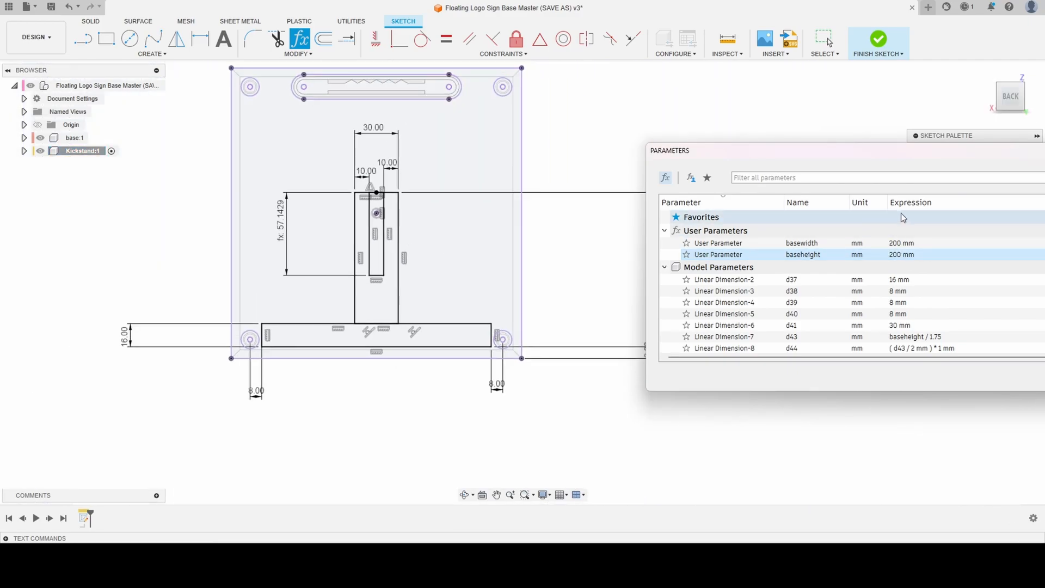
# - Set the basewidth user parameter to 130 mm and check the kickstand profile on the narrower base
pyautogui.click(907, 246)
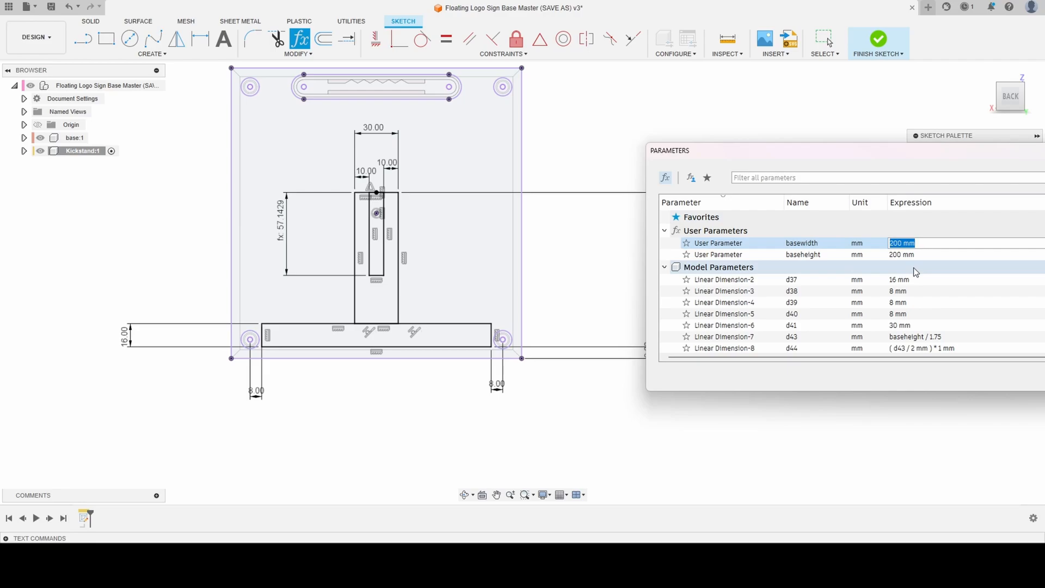
pyautogui.write('130')
pyautogui.press('Return')
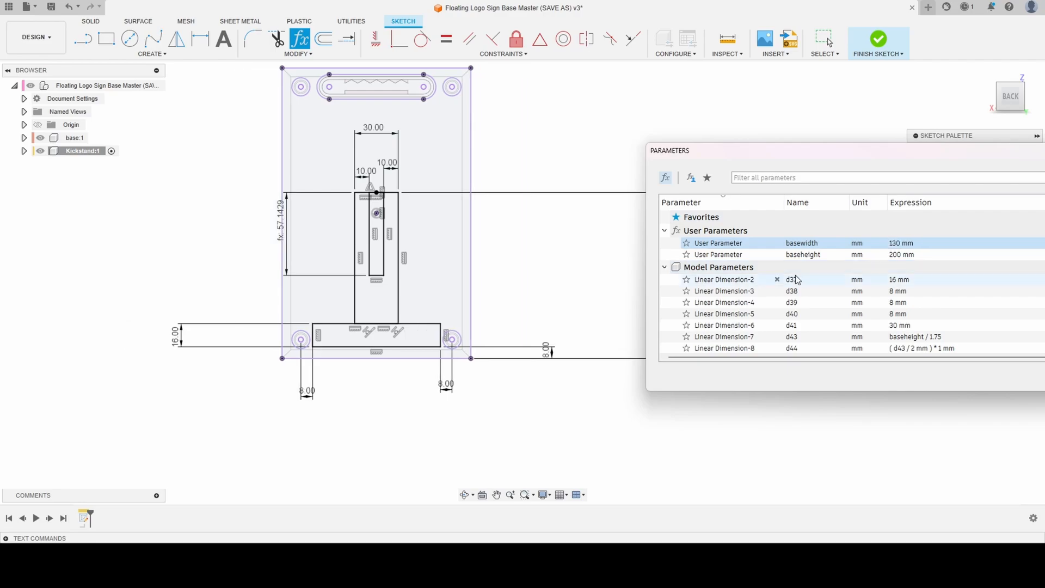
pyautogui.scroll(3, 428, 310)
pyautogui.scroll(-3, 342, 328)
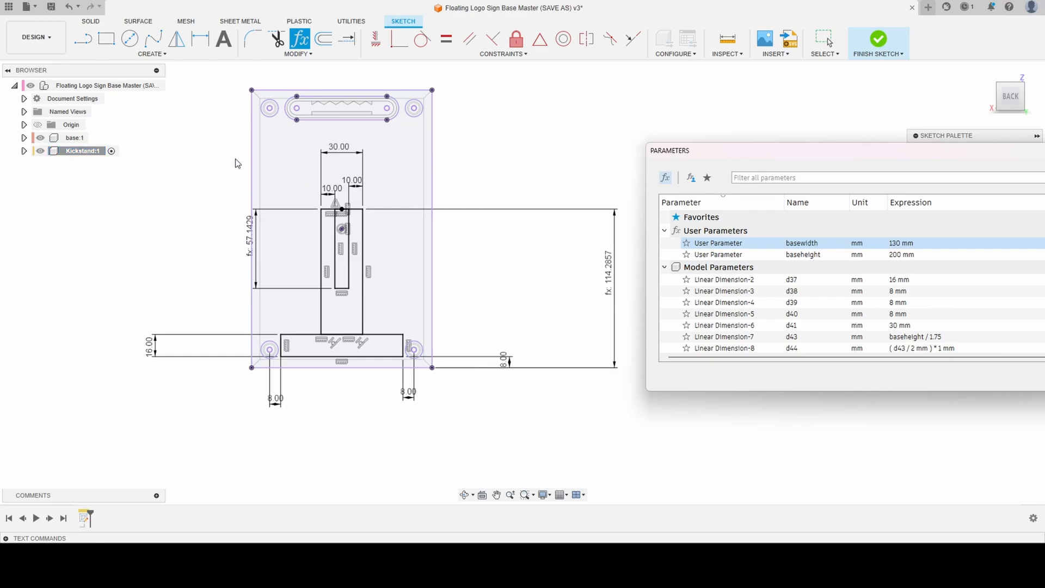
# - Set the basewidth user parameter to 200 mm and close the parameters
pyautogui.click(901, 249)
pyautogui.write('20')
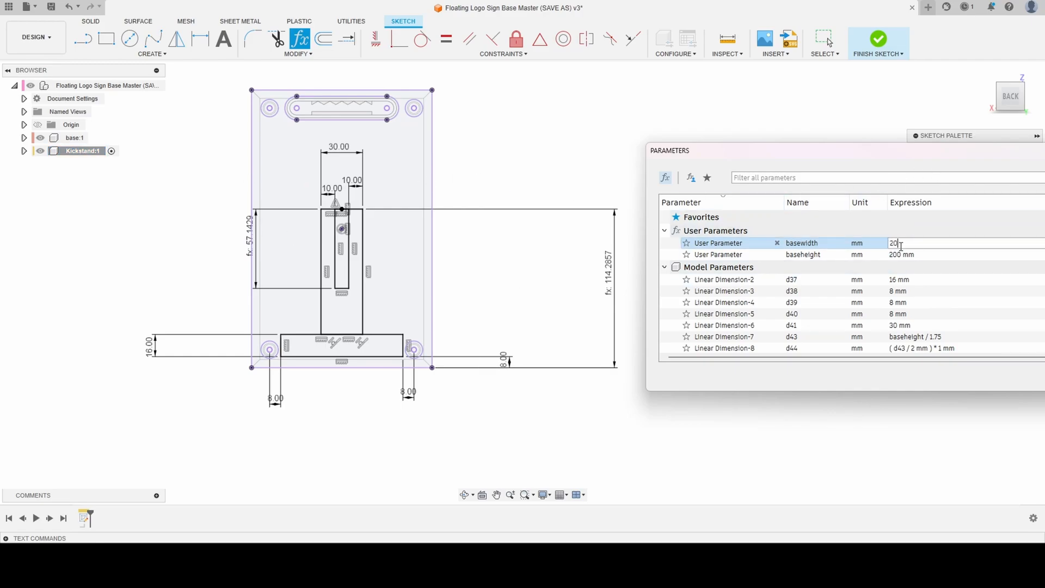
pyautogui.write('0')
pyautogui.press('Return')
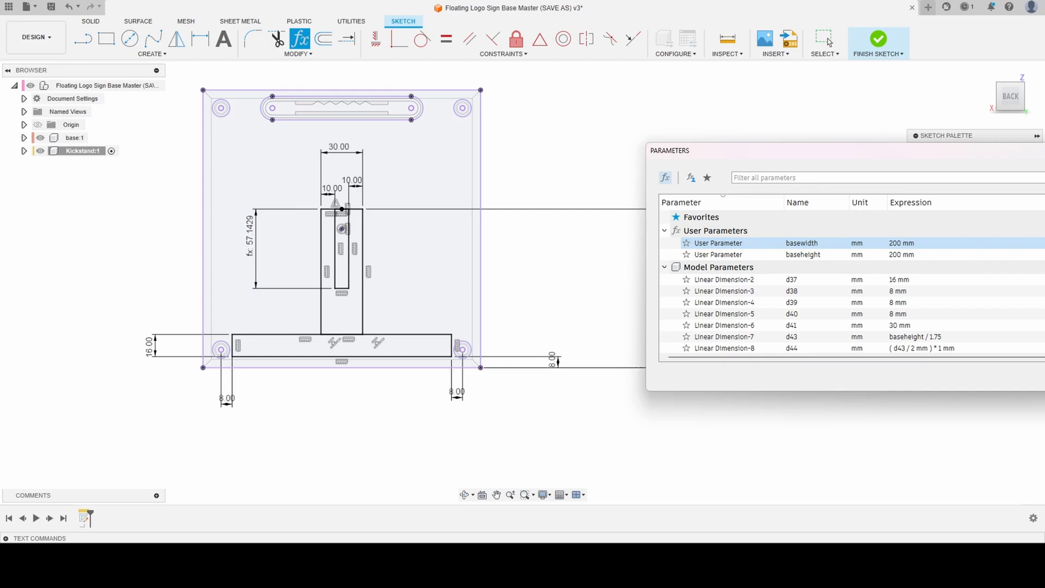
pyautogui.press('Return')
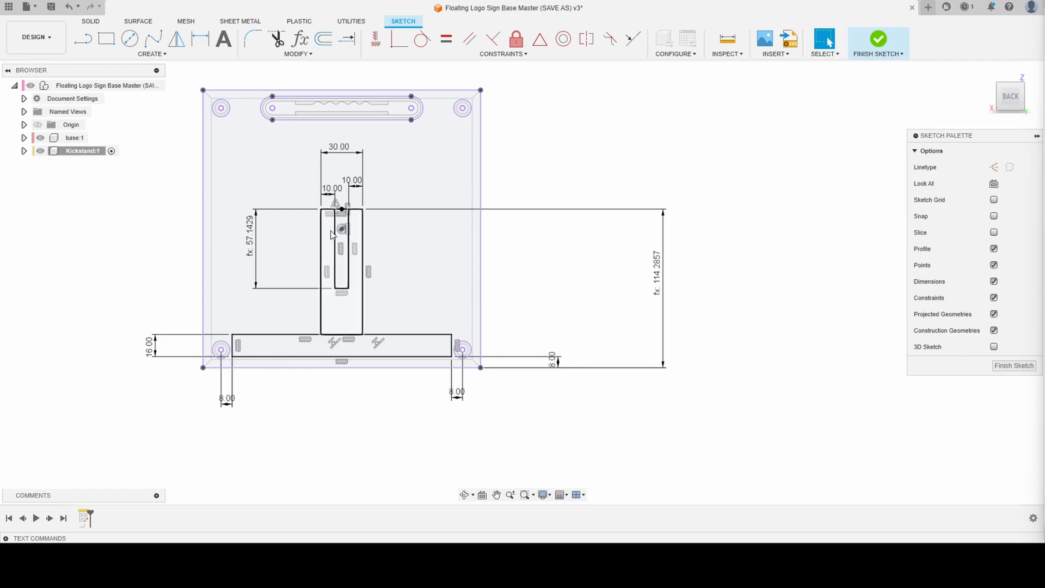
# - Extrude the crossbar, upright and inner slot profiles together by -7 mm into the base as a new body
pyautogui.press('e')
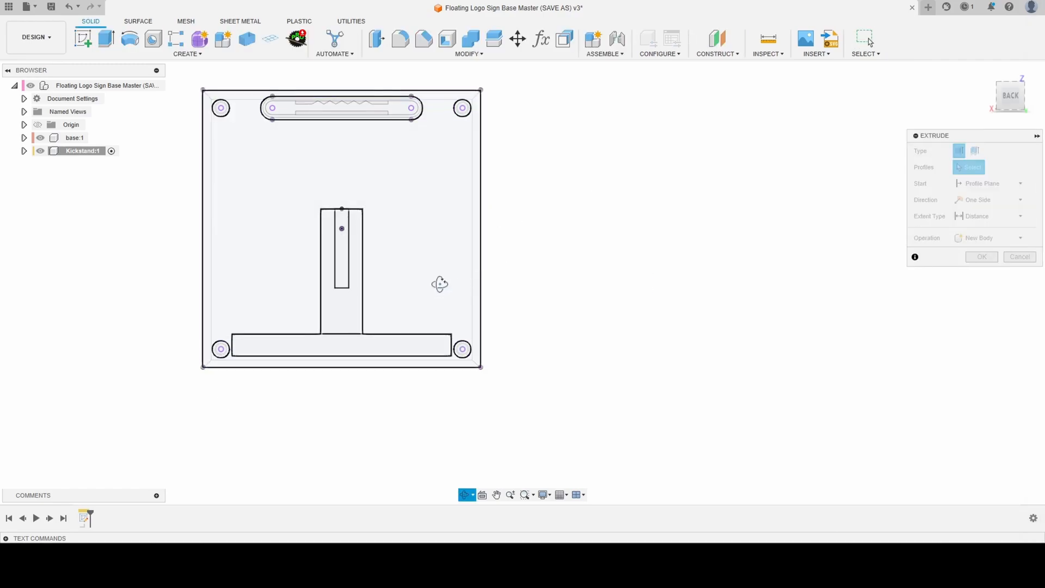
pyautogui.keyDown('shift'); pyautogui.moveTo(439, 285); pyautogui.dragTo(426, 232, button='middle'); pyautogui.keyUp('shift')
pyautogui.scroll(5, 341, 226)
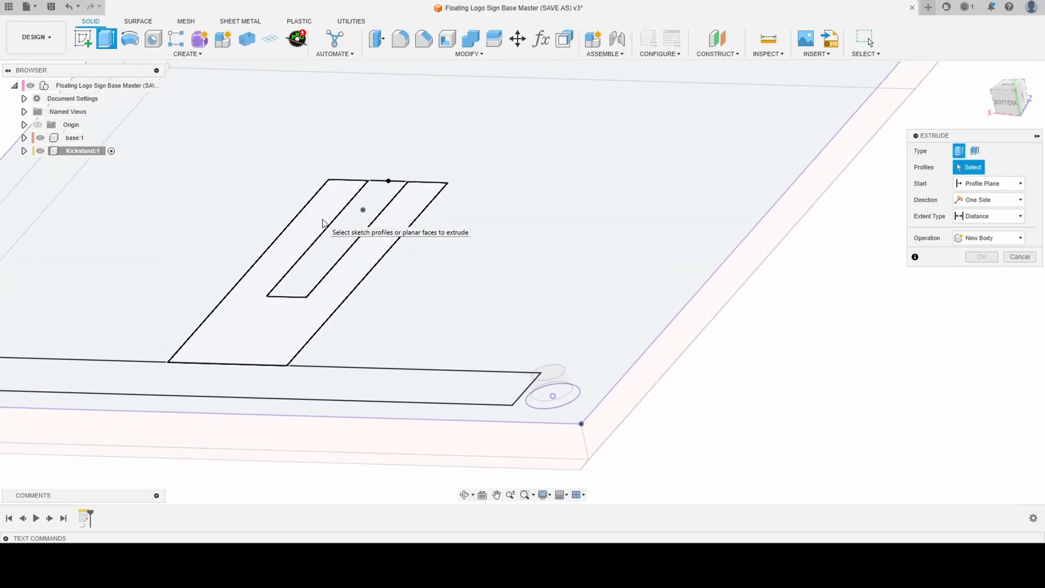
pyautogui.click(357, 225)
pyautogui.click(245, 338)
pyautogui.click(220, 371)
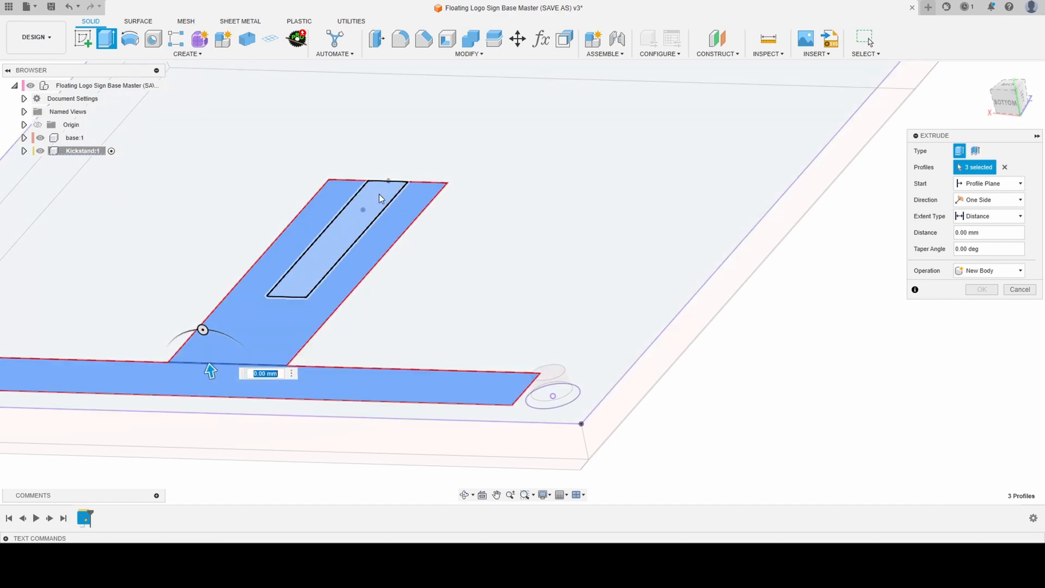
pyautogui.scroll(-5, 402, 195)
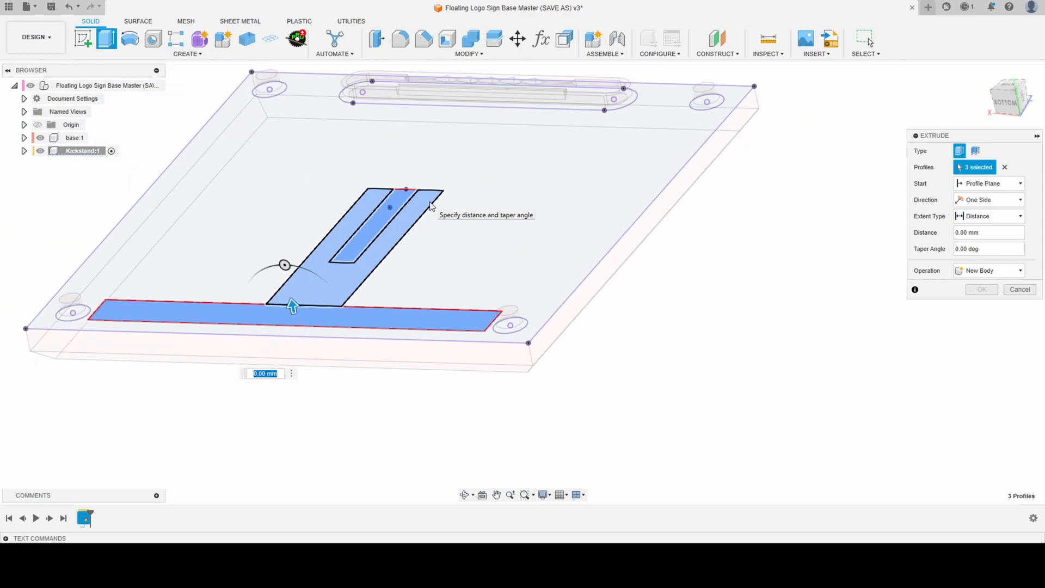
pyautogui.write('-7')
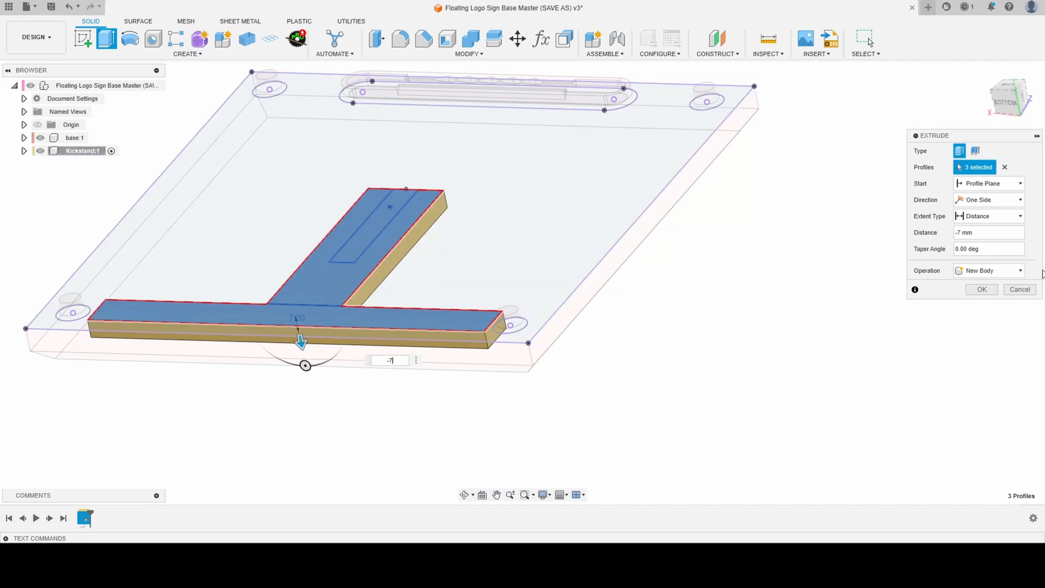
pyautogui.click(981, 289)
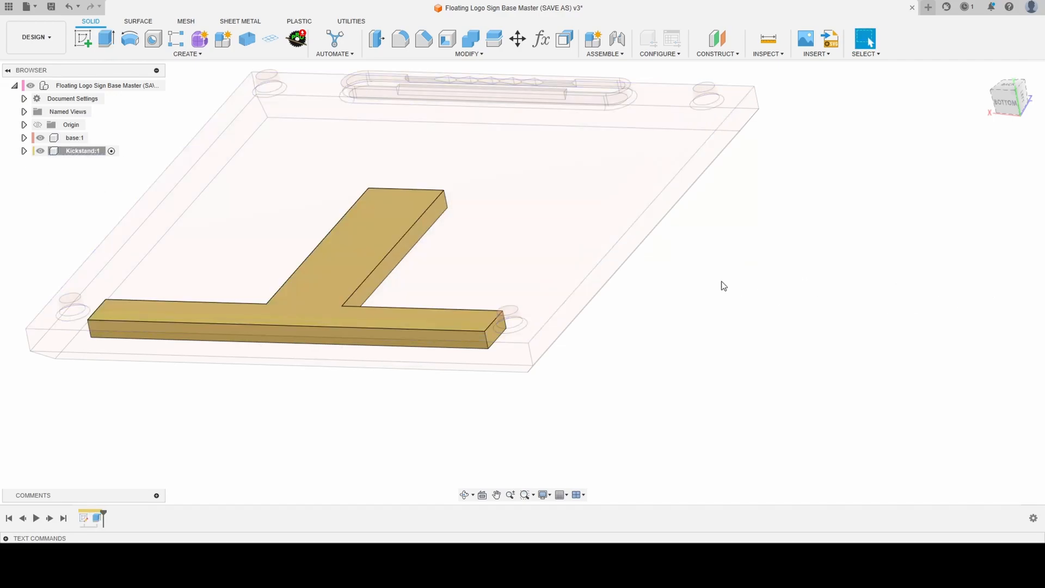
# - Hide the base component and start a sketch on the long side face of the kickstand's upright
pyautogui.keyDown('shift'); pyautogui.moveTo(767, 520); pyautogui.dragTo(653, 522, button='middle'); pyautogui.keyUp('shift')
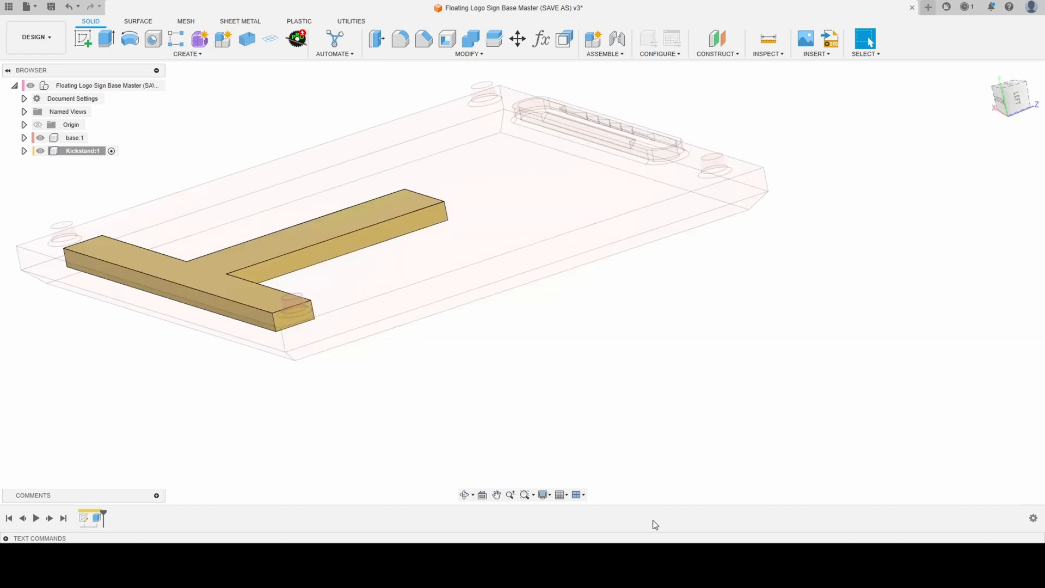
pyautogui.scroll(-2, 667, 375)
pyautogui.scroll(2, 280, 150)
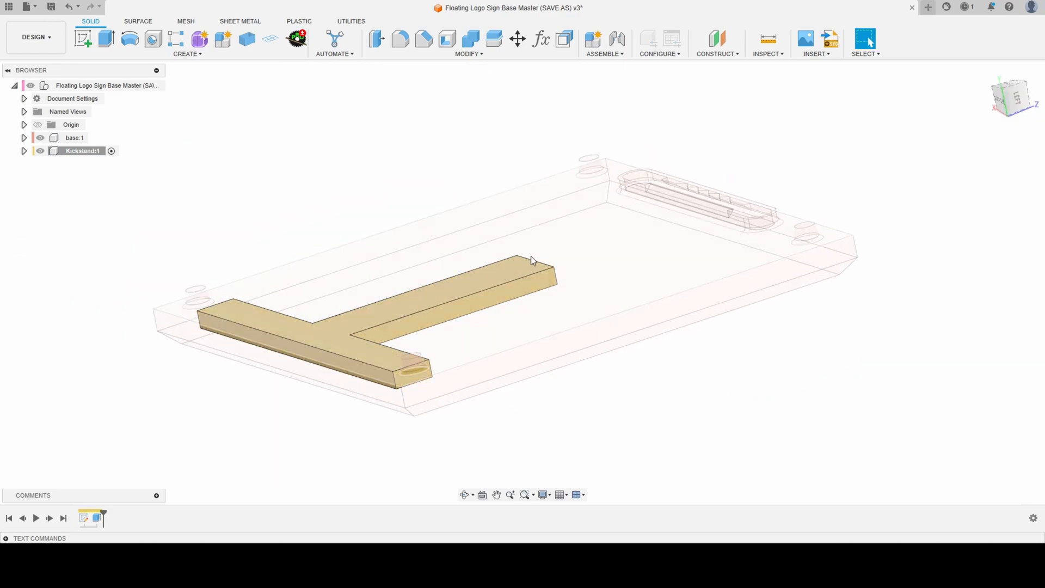
pyautogui.scroll(1, 533, 291)
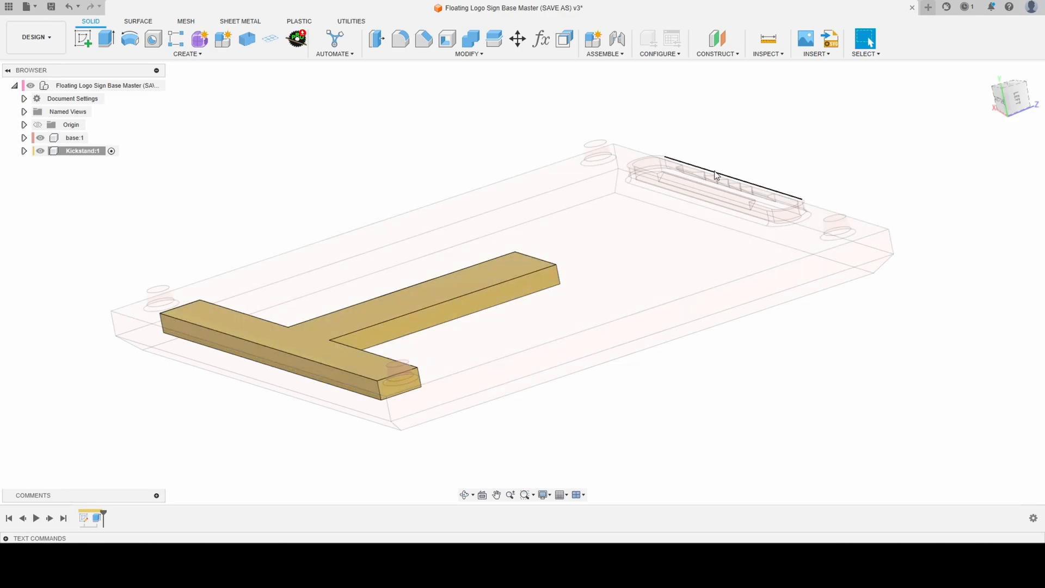
pyautogui.click(40, 138)
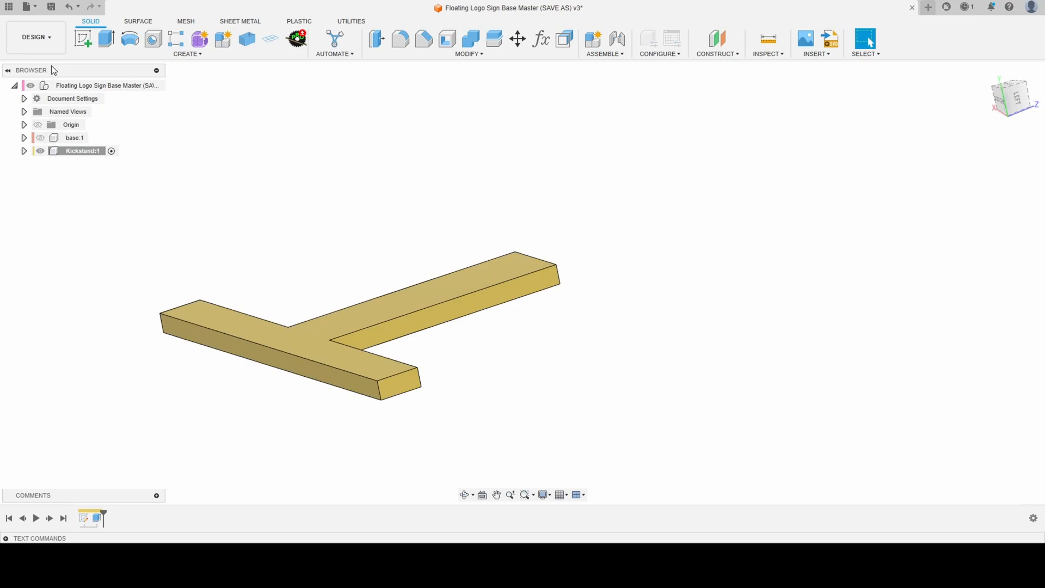
pyautogui.click(79, 41)
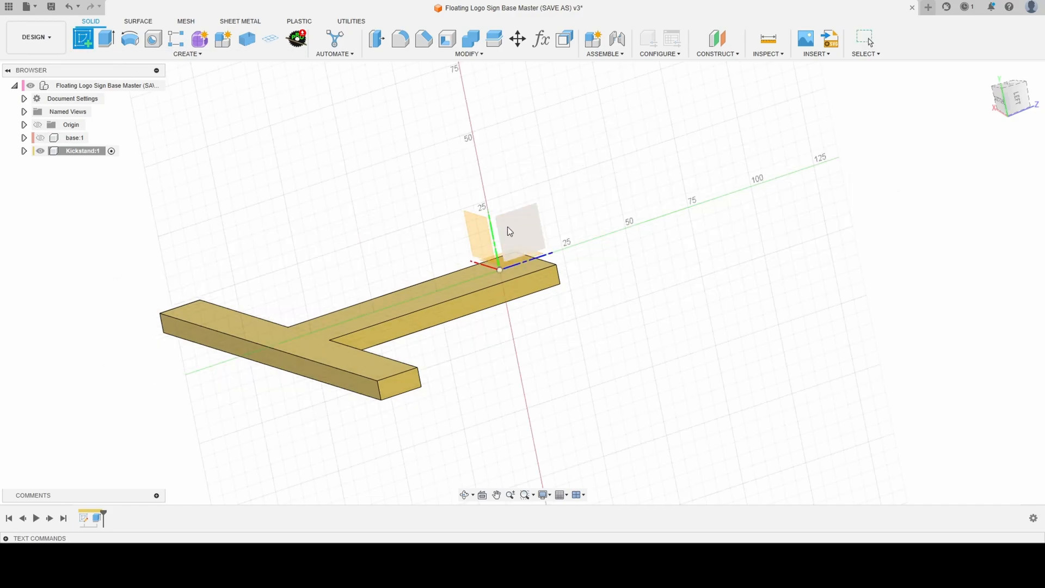
pyautogui.click(536, 282)
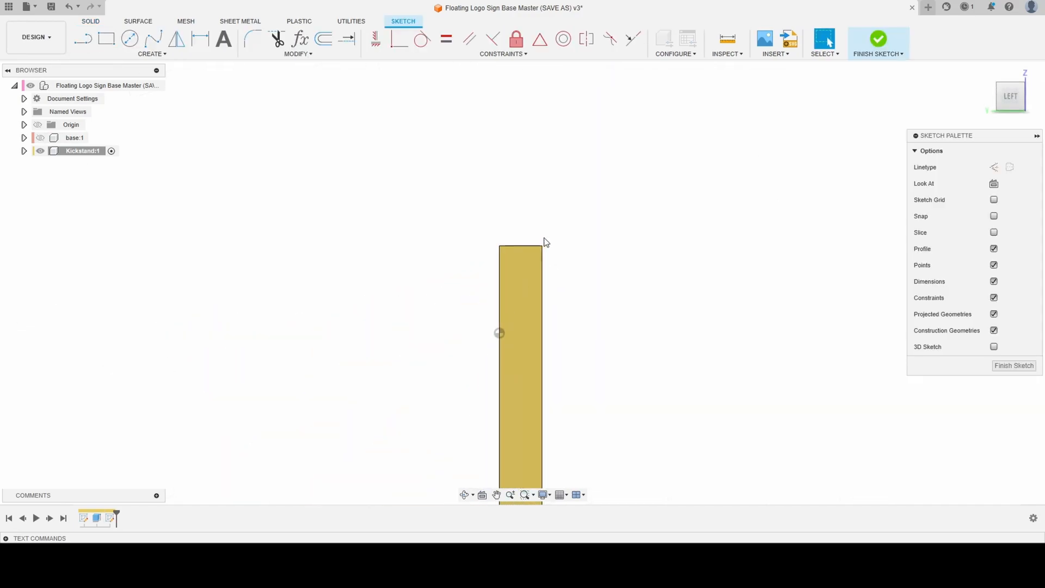
# - Sketch a circle near the upper end of the upright's side face and dimension its diameter to 7 mm
pyautogui.click(129, 38)
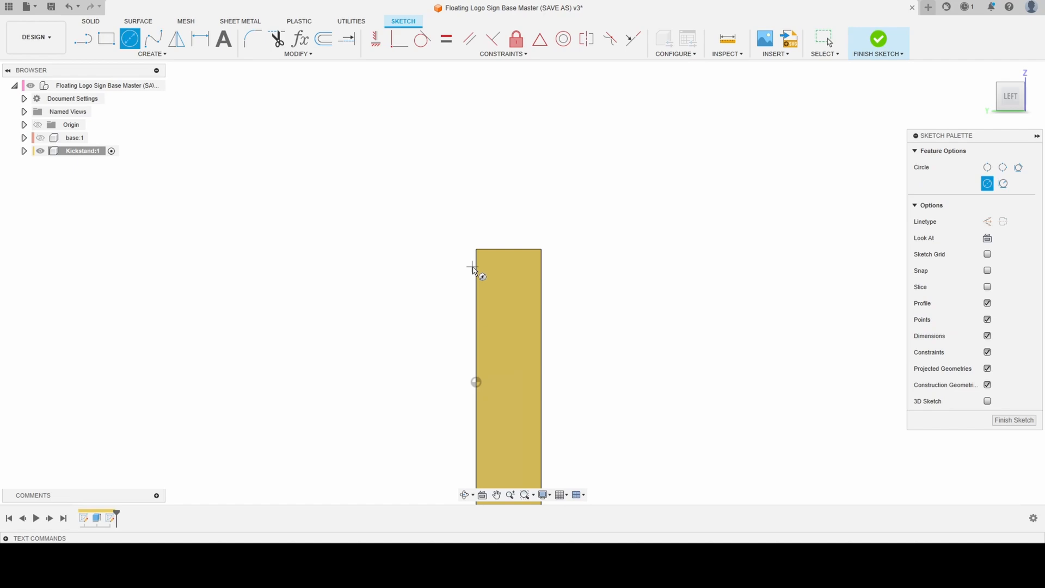
pyautogui.click(506, 292)
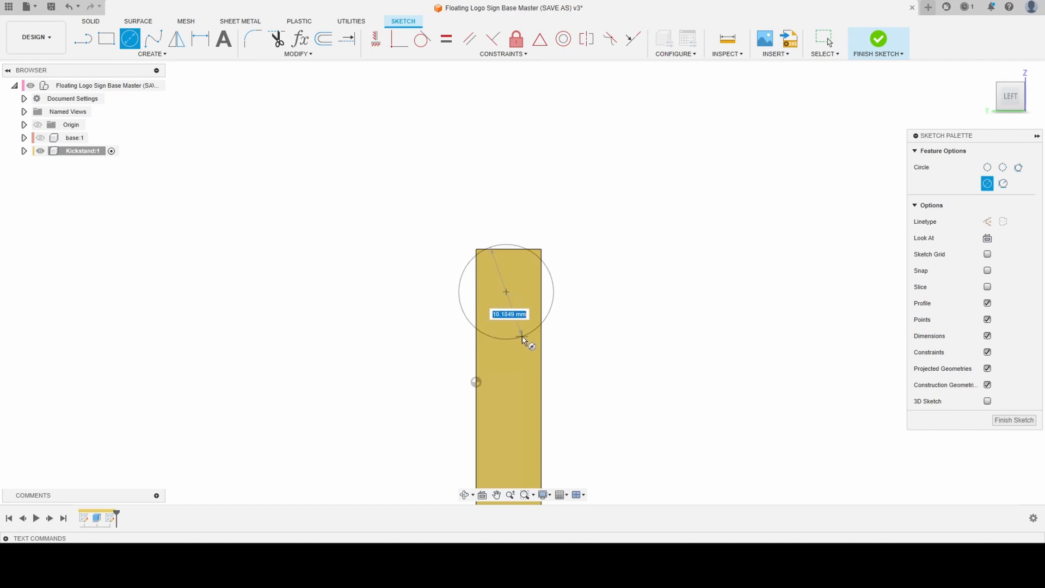
pyautogui.click(518, 320)
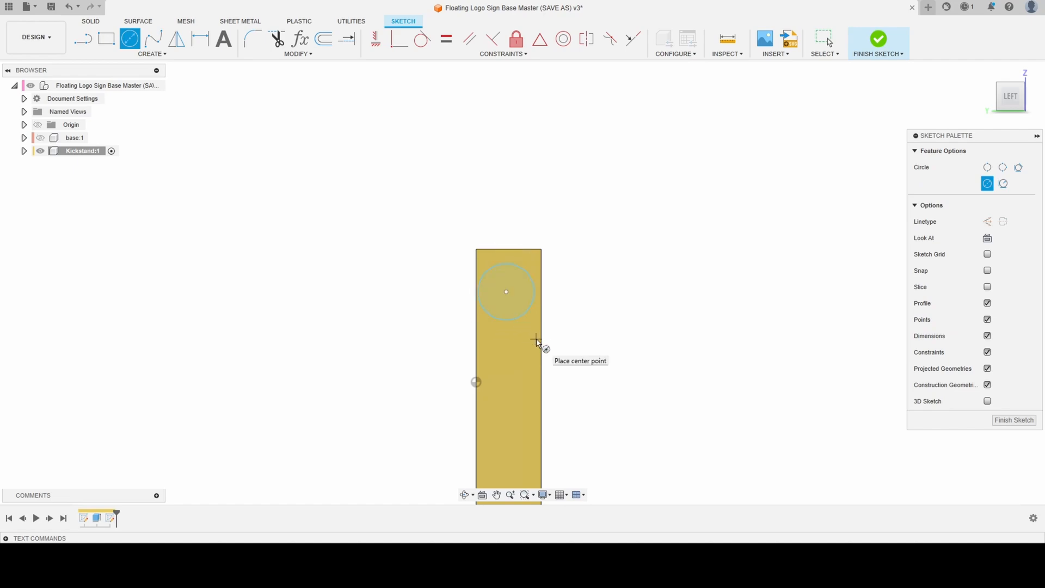
pyautogui.press('d')
pyautogui.click(517, 272)
pyautogui.click(648, 306)
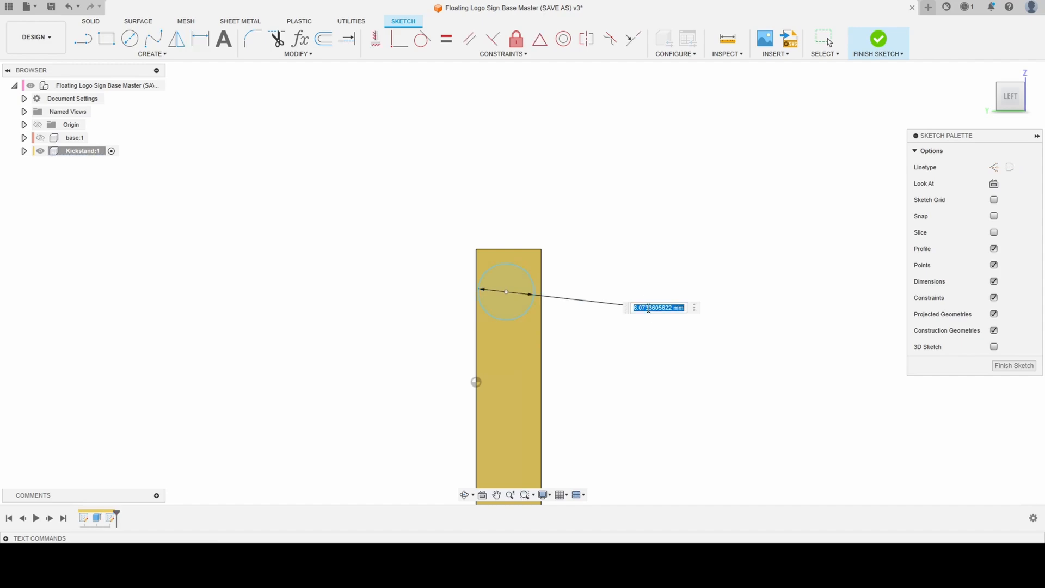
pyautogui.write('7')
pyautogui.press('Return')
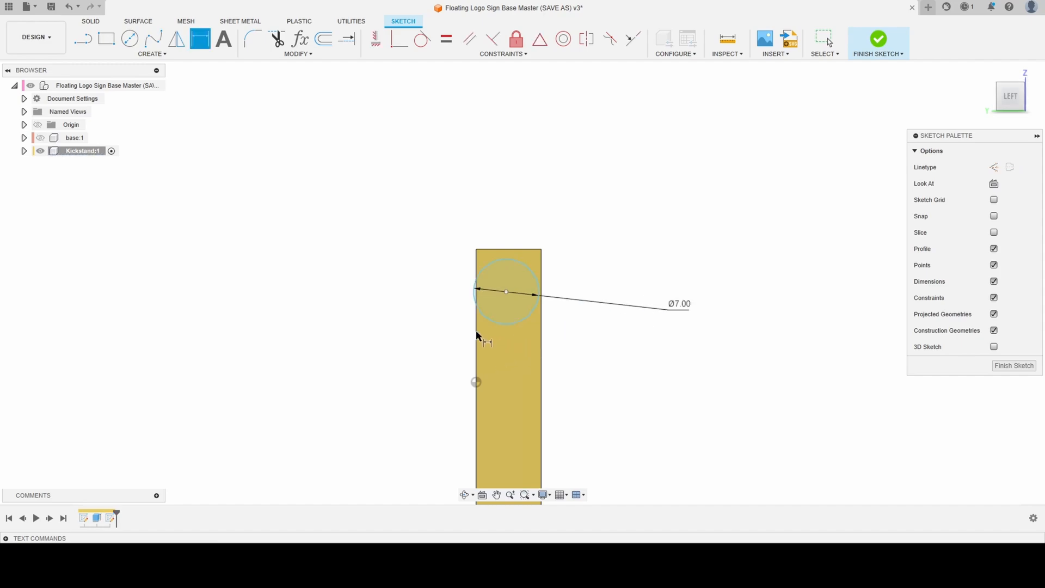
# - Make the 7 mm circle tangent to the side face's long edge nearest the origin and to its top edge
pyautogui.click(422, 38)
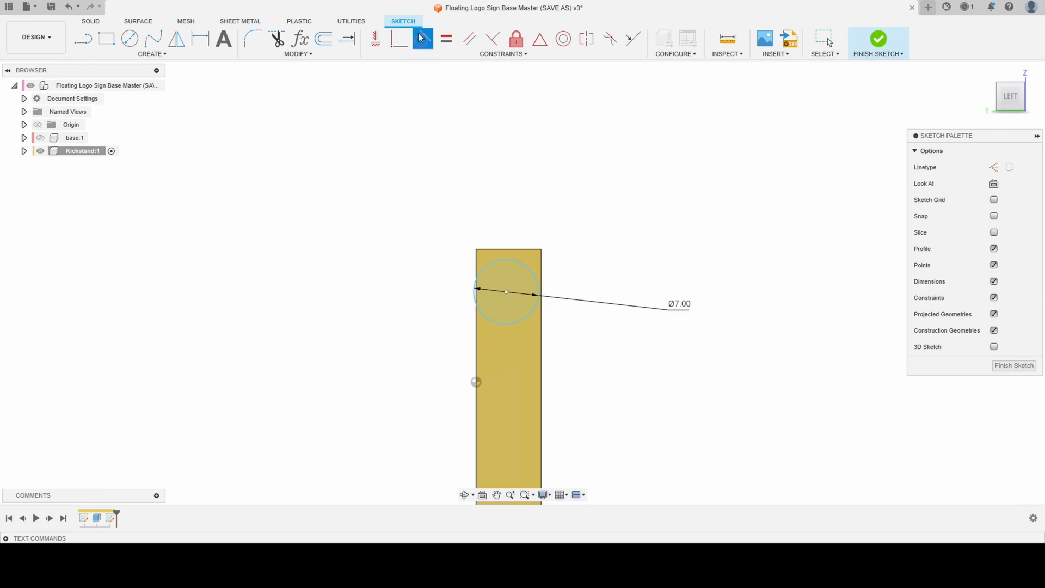
pyautogui.click(479, 272)
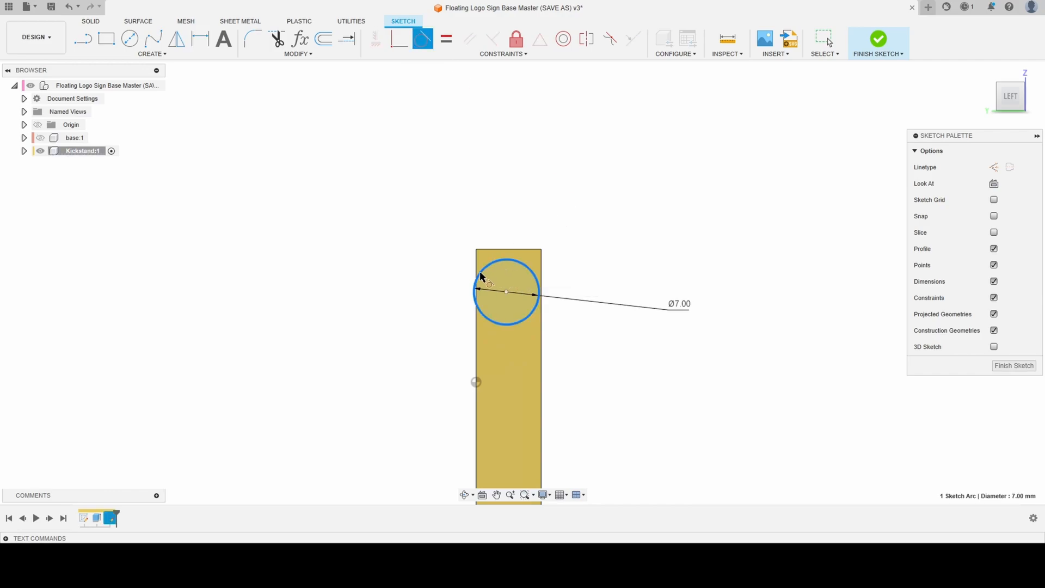
pyautogui.click(477, 269)
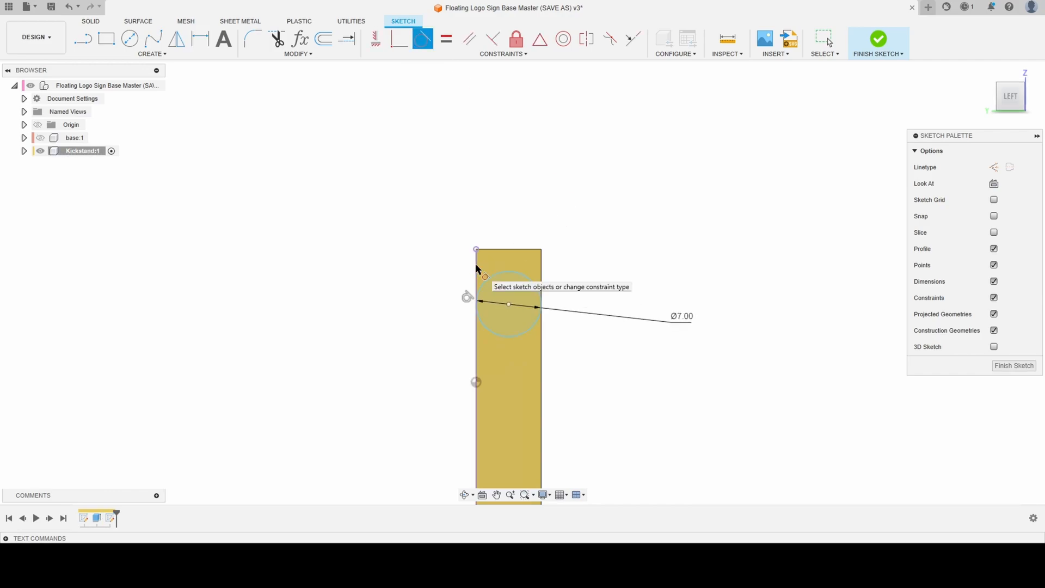
pyautogui.click(504, 273)
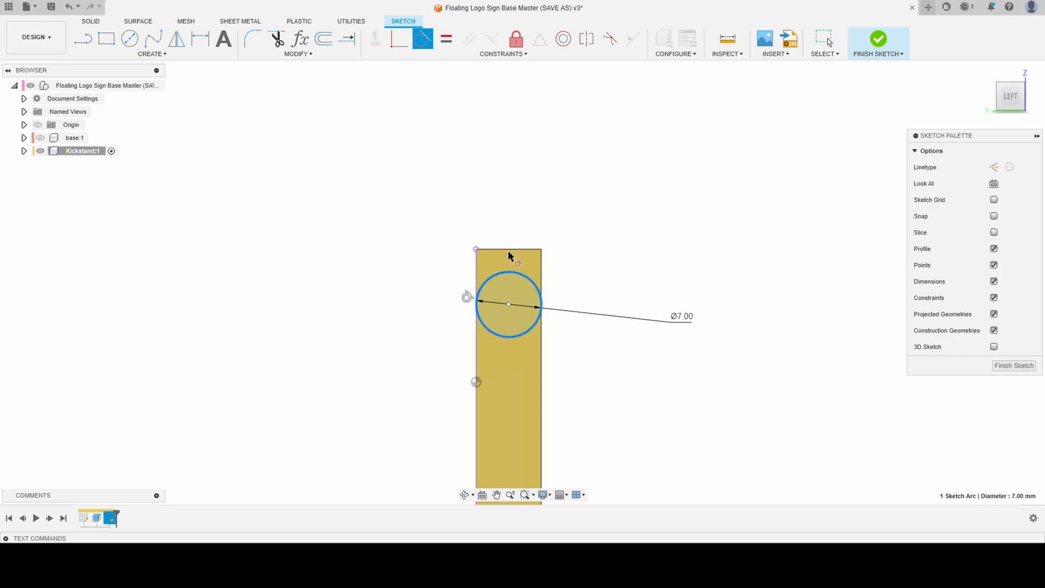
pyautogui.click(508, 250)
pyautogui.scroll(-2, 386, 140)
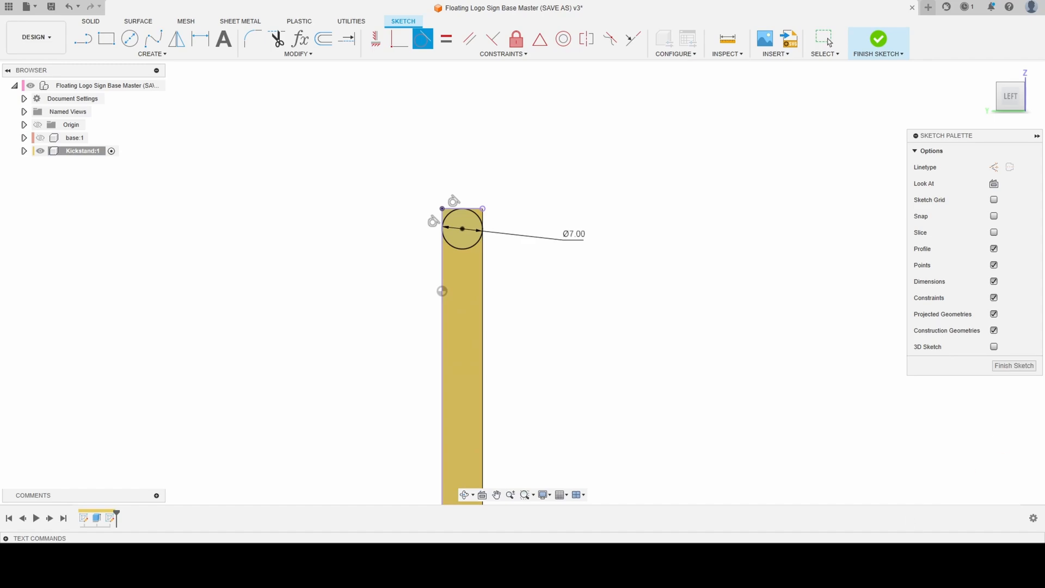
pyautogui.scroll(-1, 669, 212)
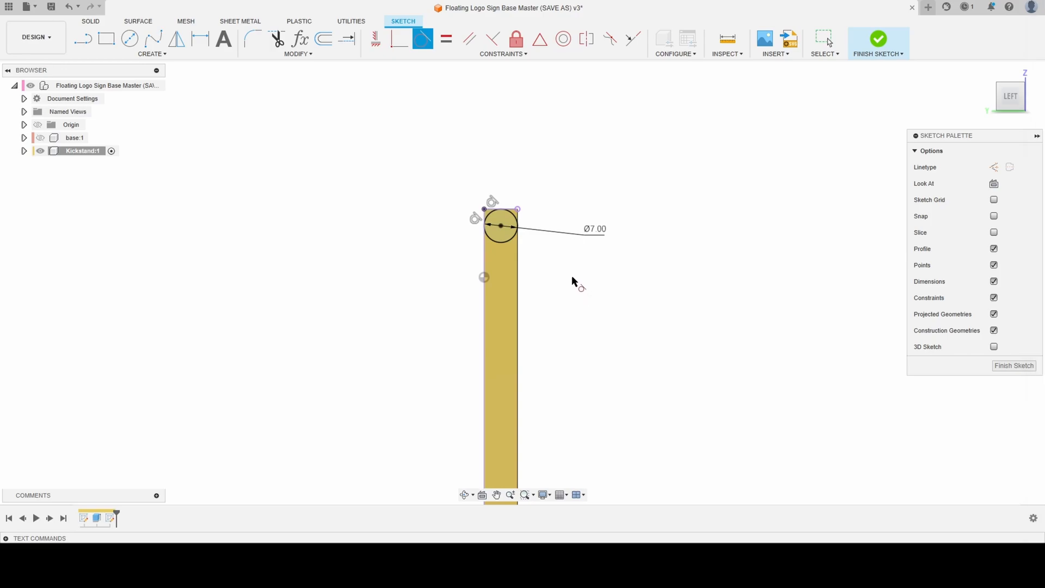
# - Extrude the circle at the upright's upper end outward by 3 mm with a -45° taper, joined to the kickstand
pyautogui.press('e')
pyautogui.click(507, 220)
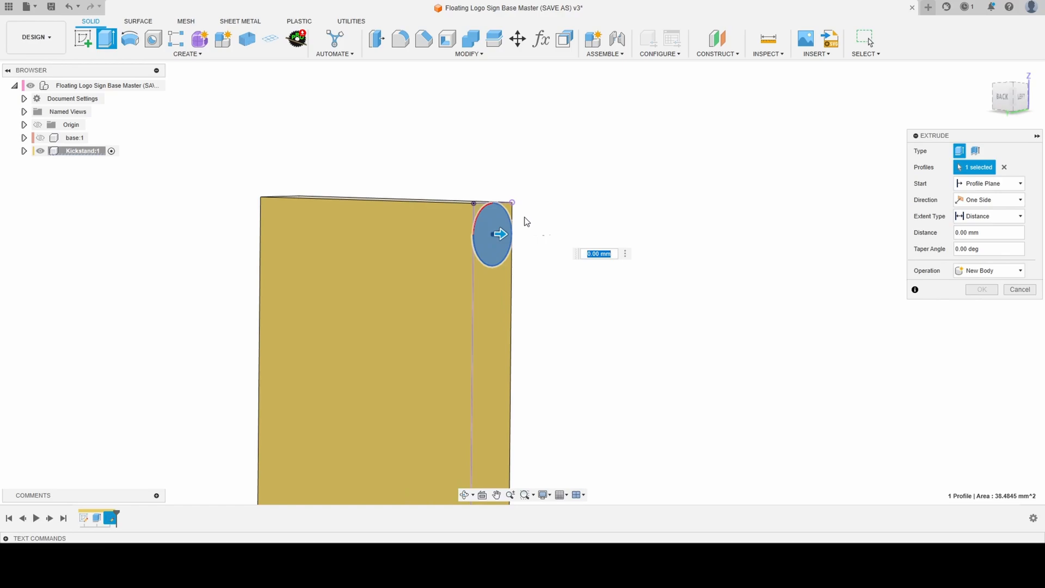
pyautogui.write('3')
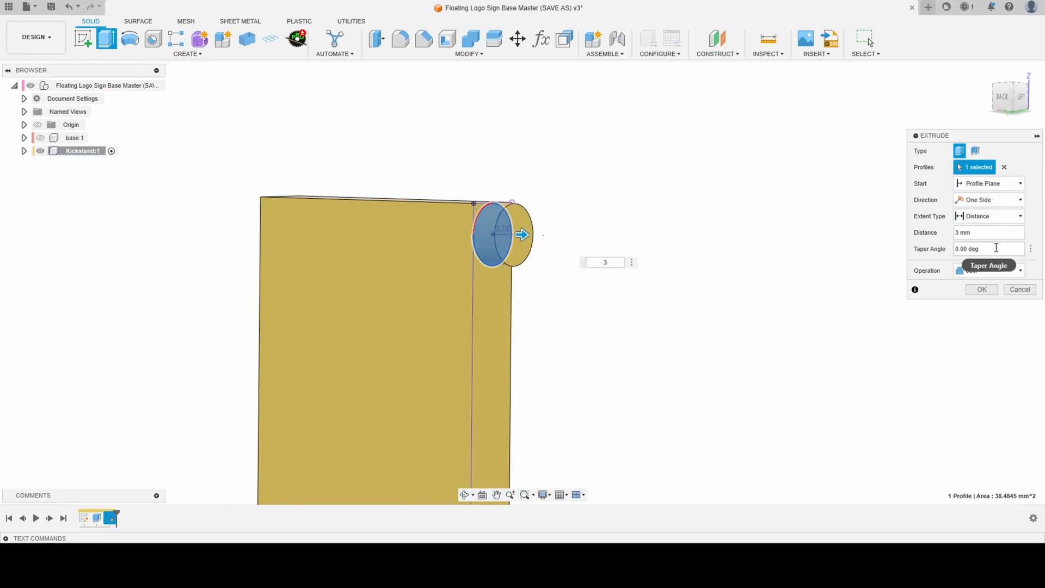
pyautogui.click(969, 249)
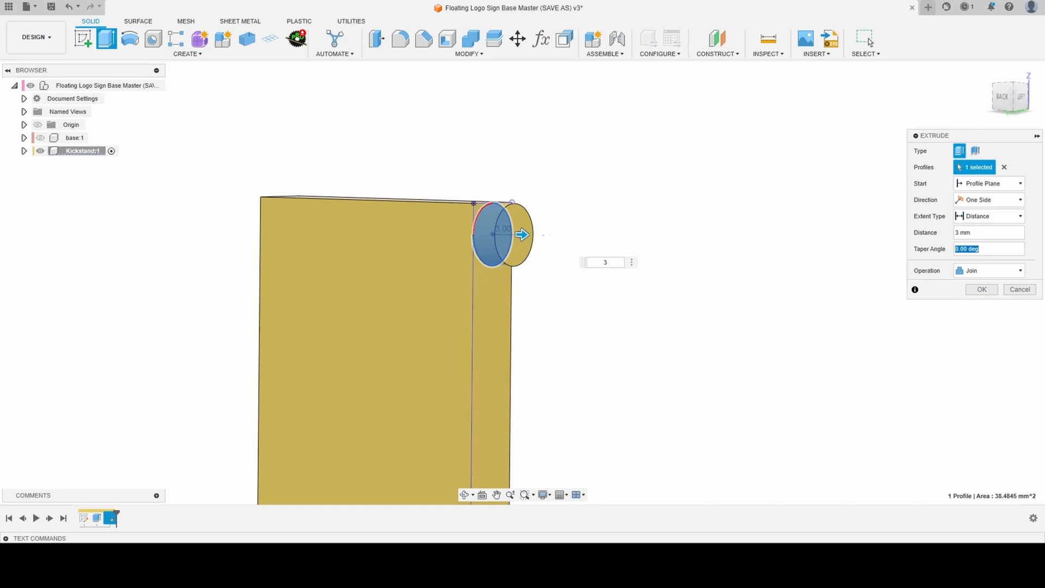
pyautogui.write('-45')
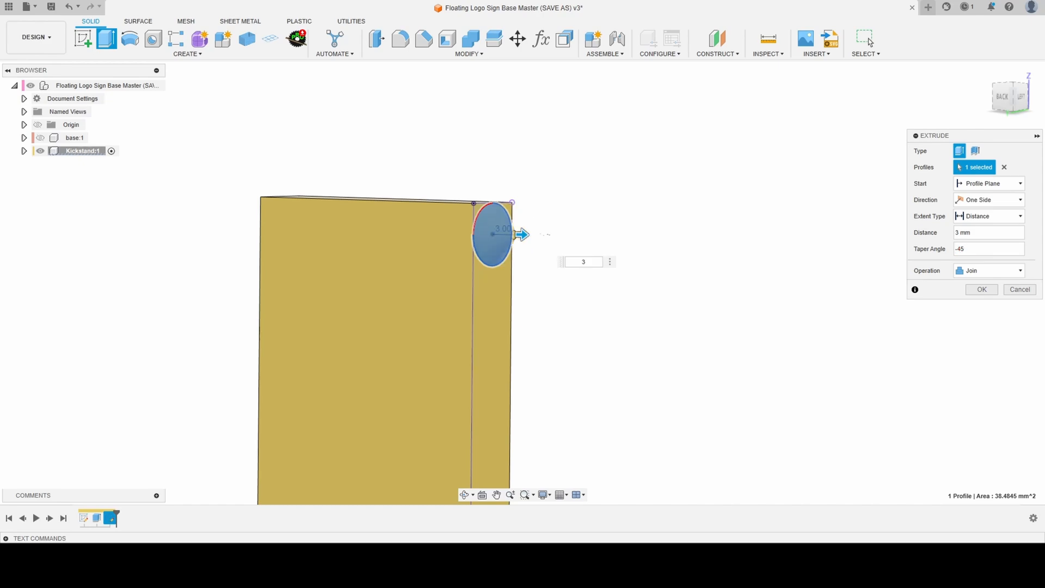
pyautogui.scroll(5, 452, 247)
pyautogui.keyDown('shift'); pyautogui.moveTo(453, 247); pyautogui.dragTo(425, 243, button='middle'); pyautogui.keyUp('shift')
pyautogui.scroll(-4, 725, 217)
pyautogui.scroll(1, 439, 217)
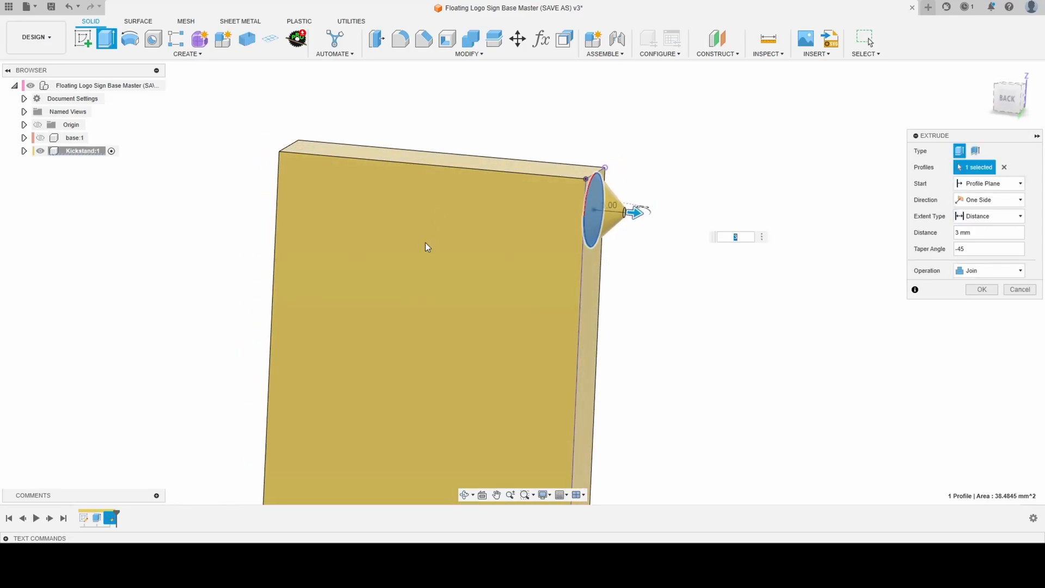
pyautogui.click(981, 289)
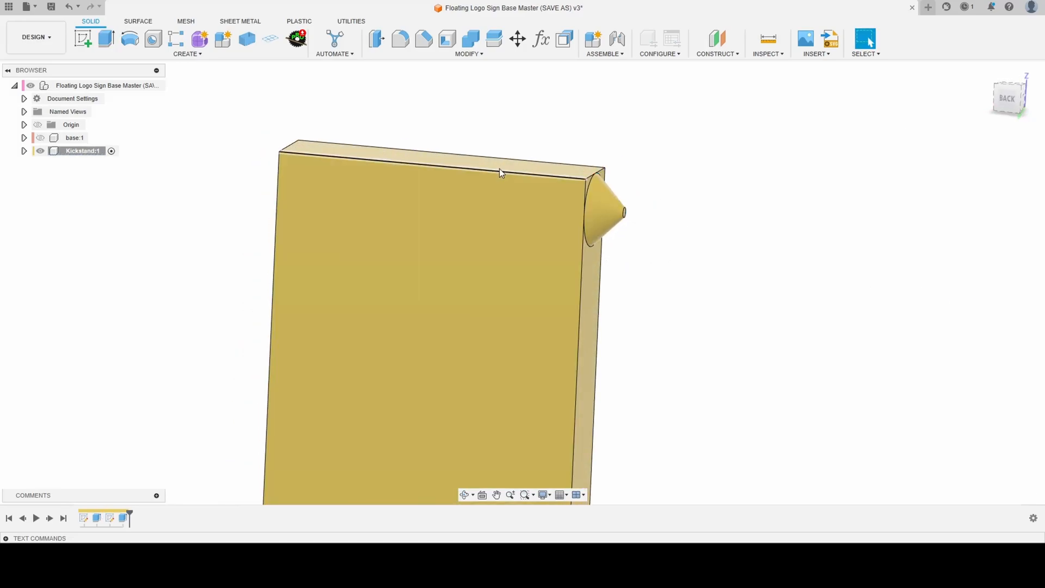
# - Mirror the tapered pin feature across the origin plane through the upright's middle to the opposite side face
pyautogui.click(175, 56)
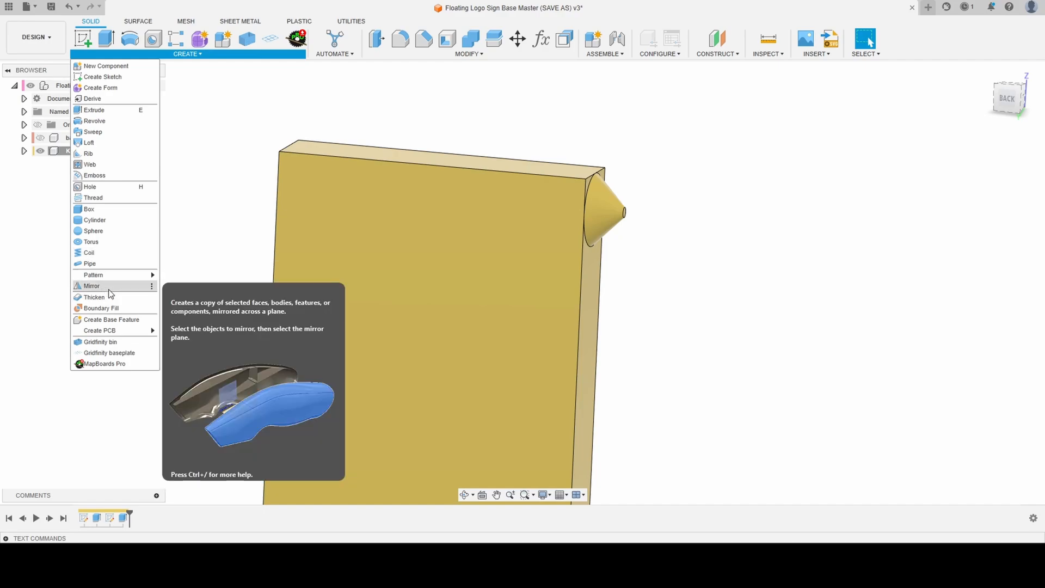
pyautogui.click(91, 285)
pyautogui.click(977, 154)
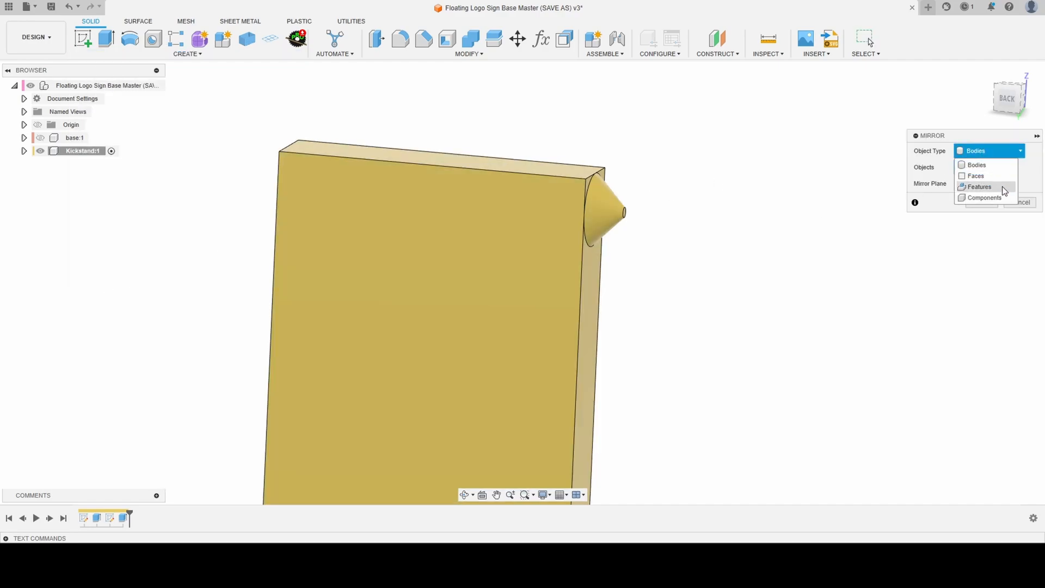
pyautogui.click(1002, 186)
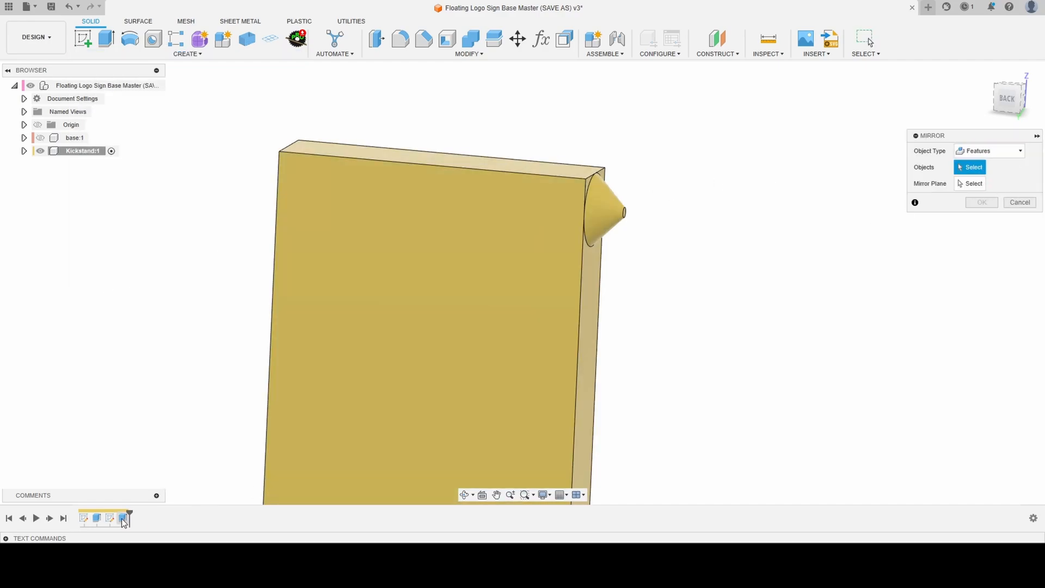
pyautogui.click(123, 519)
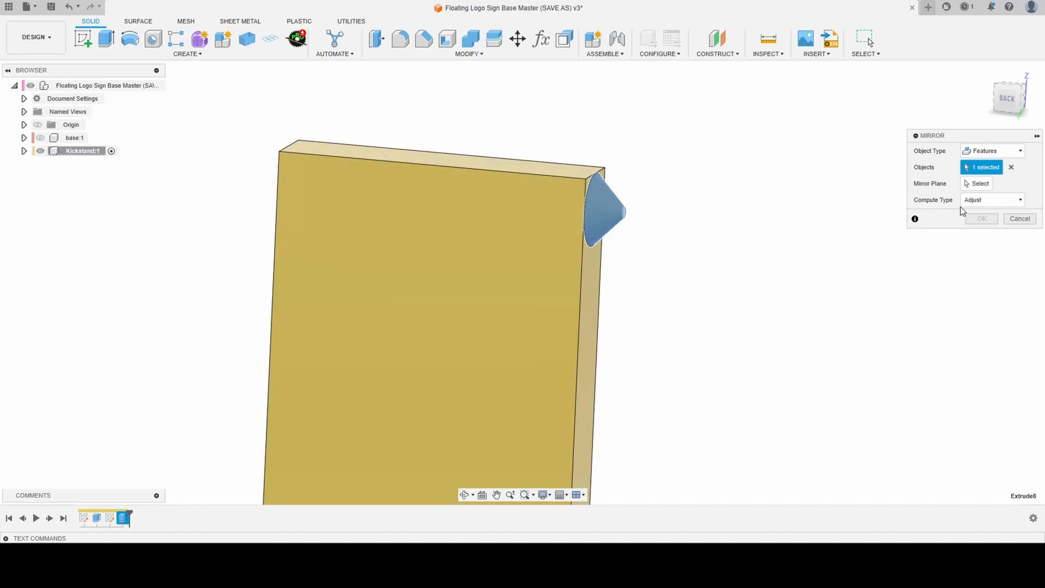
pyautogui.keyDown('shift'); pyautogui.moveTo(521, 97); pyautogui.dragTo(382, 233, button='middle'); pyautogui.keyUp('shift')
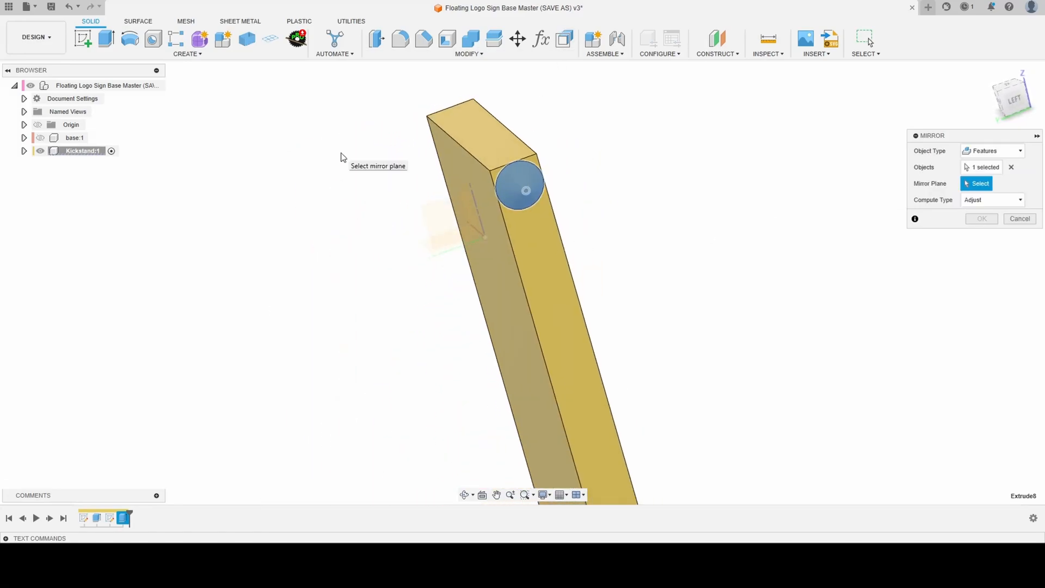
pyautogui.click(446, 223)
pyautogui.keyDown('shift'); pyautogui.moveTo(446, 223); pyautogui.dragTo(525, 228, button='middle'); pyautogui.keyUp('shift')
pyautogui.click(981, 218)
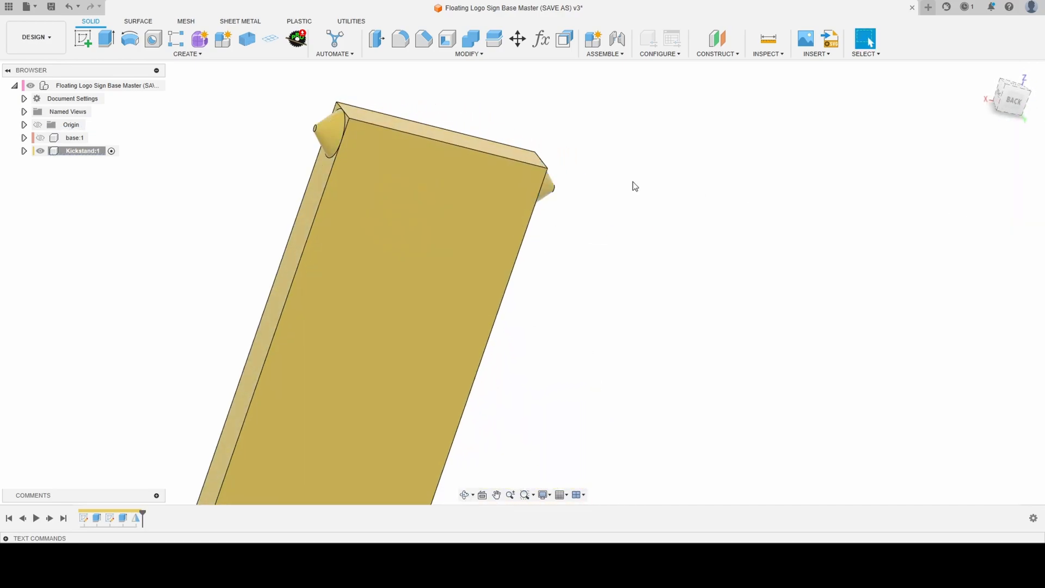
# - Fillet the crossbar's four end corner edges and the two inner corners where it meets the upright with a 2.5 mm radius
pyautogui.keyDown('shift'); pyautogui.moveTo(632, 185); pyautogui.dragTo(586, 140, button='middle'); pyautogui.keyUp('shift')
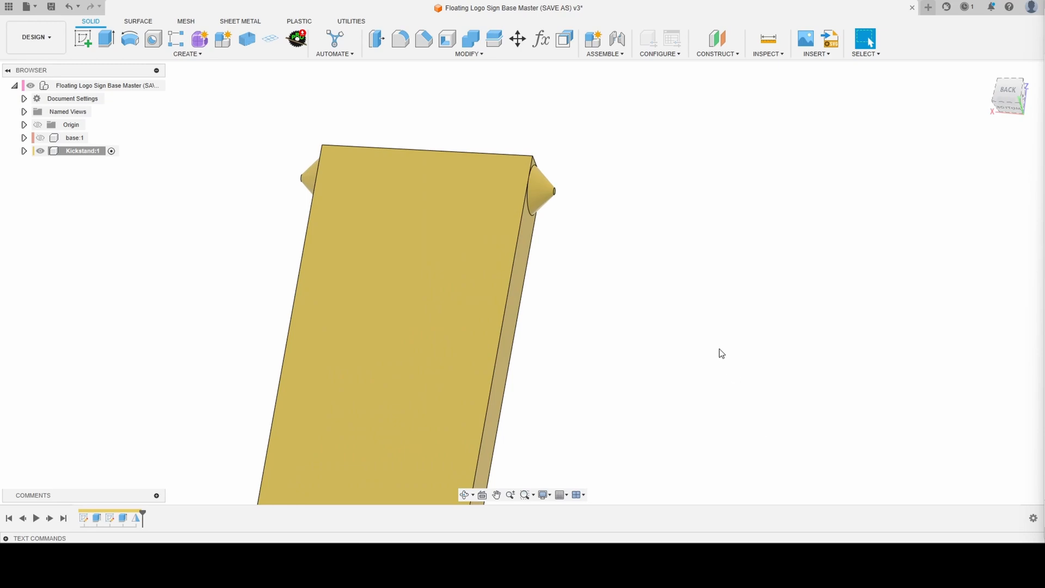
pyautogui.scroll(-5, 560, 149)
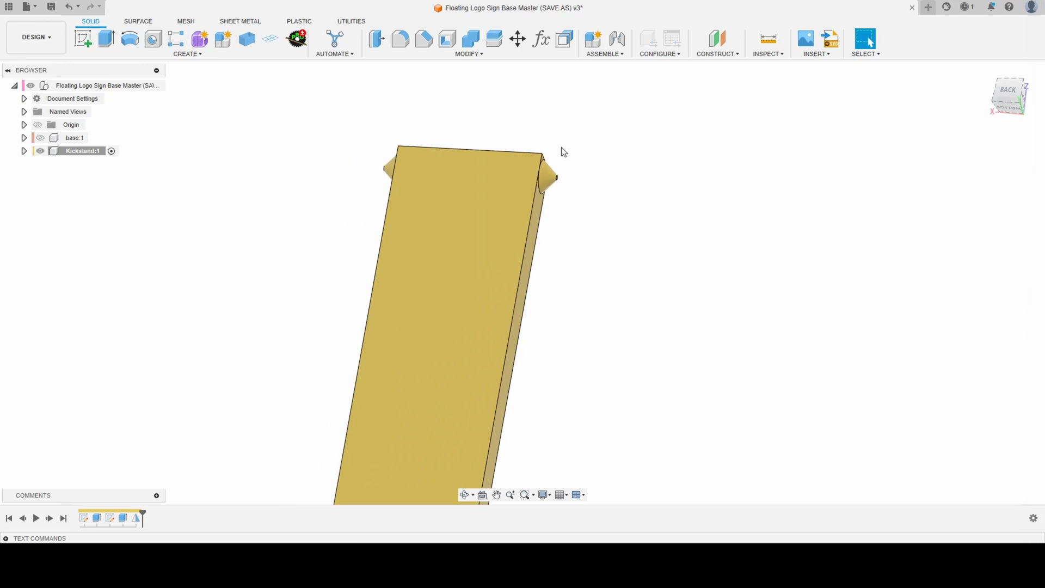
pyautogui.keyDown('shift'); pyautogui.moveTo(524, 140); pyautogui.dragTo(550, 180, button='middle'); pyautogui.keyUp('shift')
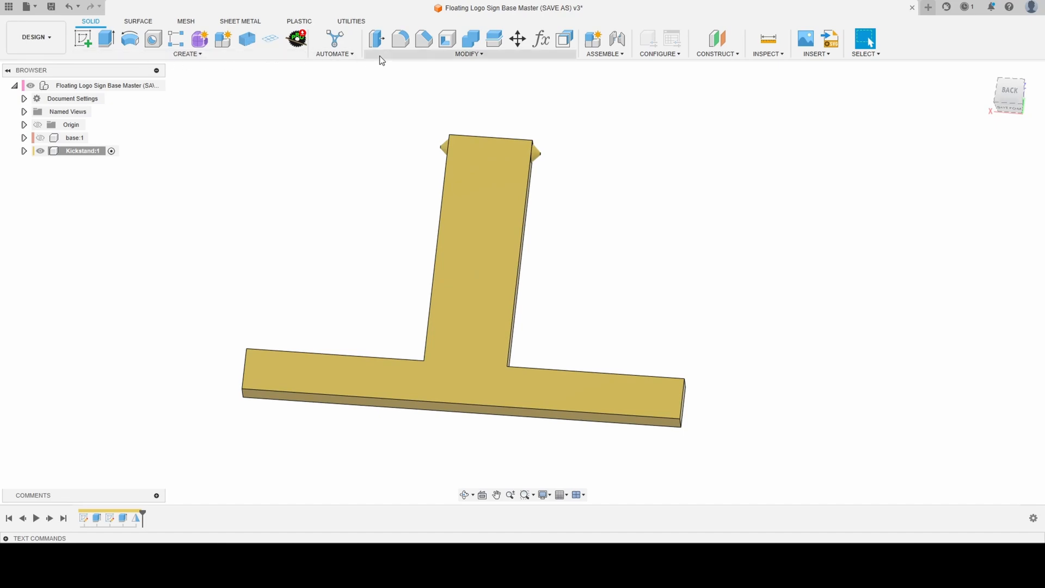
pyautogui.click(412, 48)
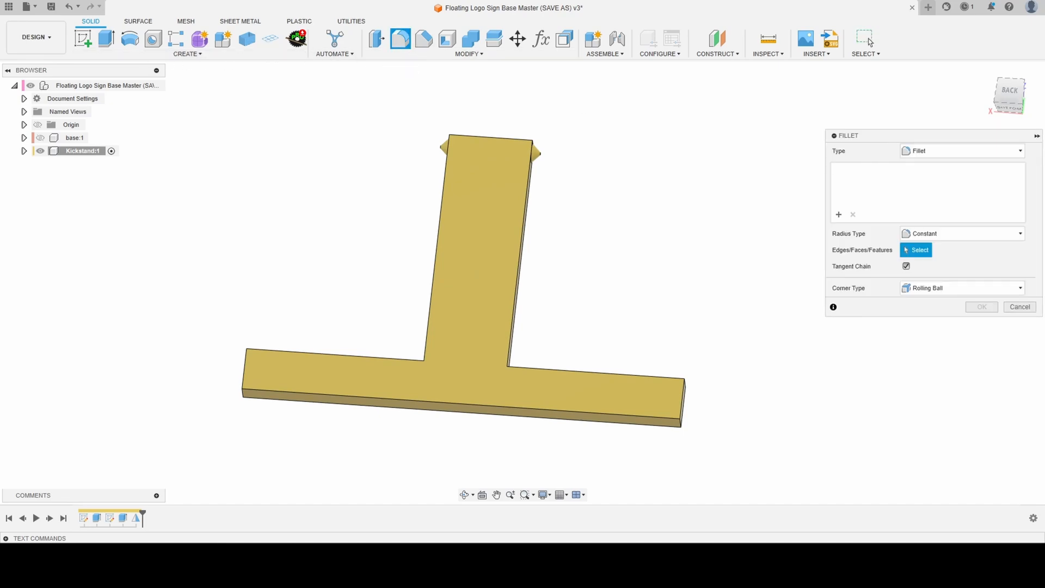
pyautogui.keyDown('shift'); pyautogui.moveTo(564, 371); pyautogui.dragTo(564, 356, button='middle'); pyautogui.keyUp('shift')
pyautogui.scroll(4, 738, 401)
pyautogui.click(633, 408)
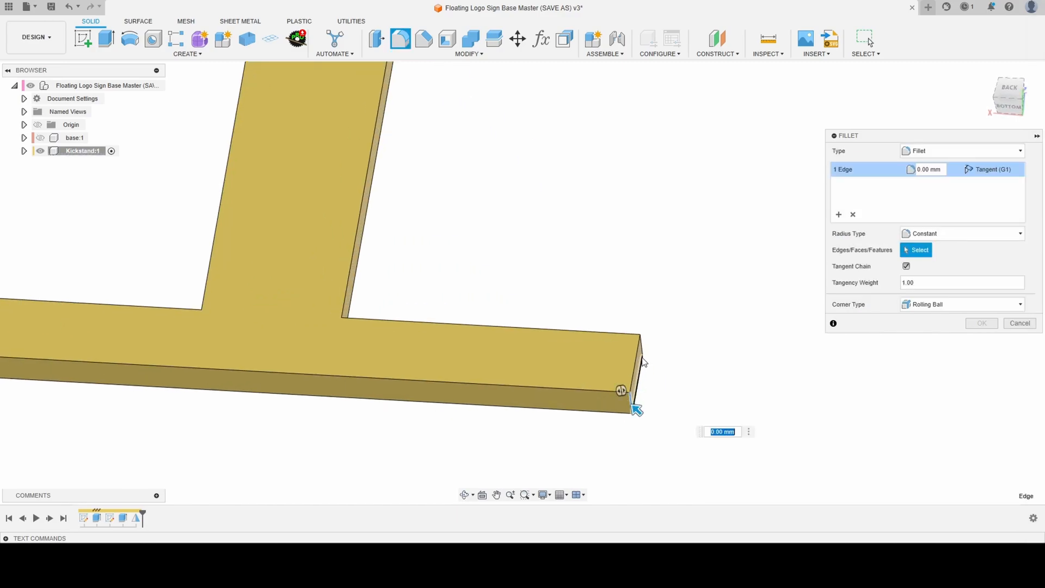
pyautogui.scroll(-3, 822, 378)
pyautogui.scroll(4, 349, 387)
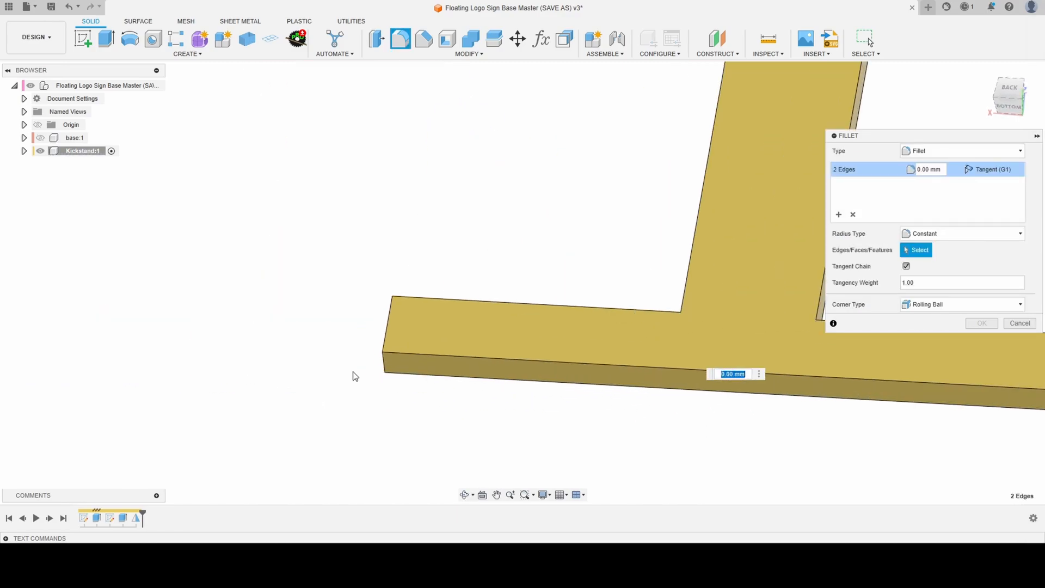
pyautogui.click(381, 370)
pyautogui.keyDown('shift'); pyautogui.moveTo(381, 370); pyautogui.dragTo(363, 347, button='middle'); pyautogui.keyUp('shift')
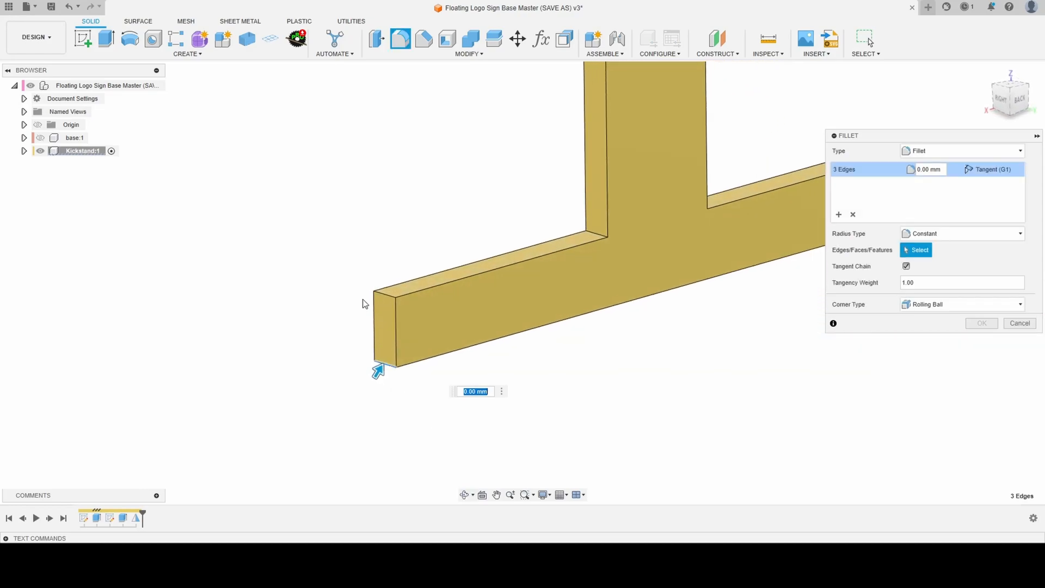
pyautogui.click(593, 231)
pyautogui.keyDown('shift'); pyautogui.moveTo(592, 230); pyautogui.dragTo(644, 249, button='middle'); pyautogui.keyUp('shift')
pyautogui.click(644, 250)
pyautogui.click(647, 251)
pyautogui.scroll(-3, 561, 296)
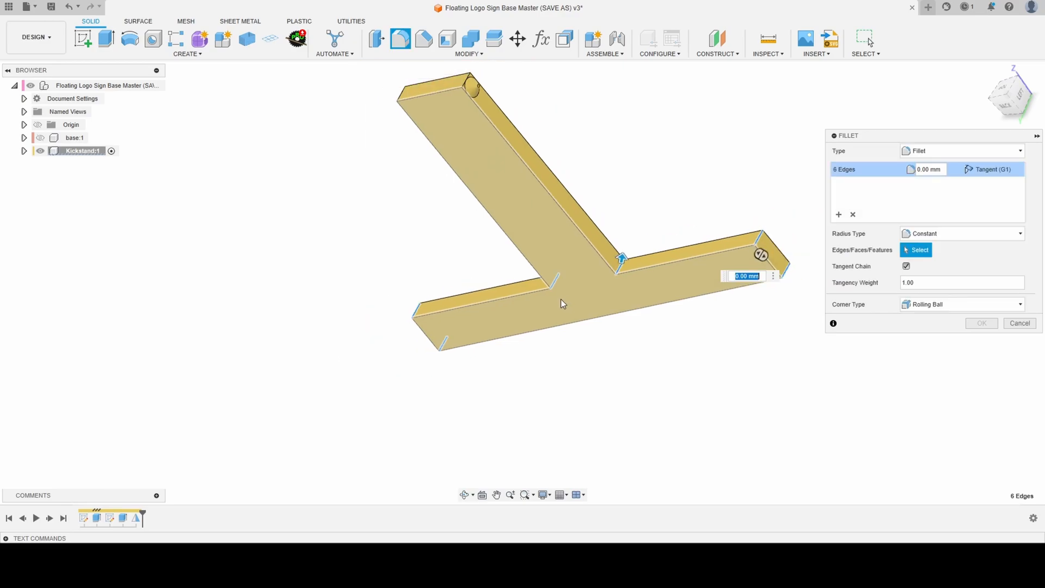
pyautogui.keyDown('shift'); pyautogui.moveTo(561, 299); pyautogui.dragTo(623, 270, button='middle'); pyautogui.keyUp('shift')
pyautogui.write('2.5')
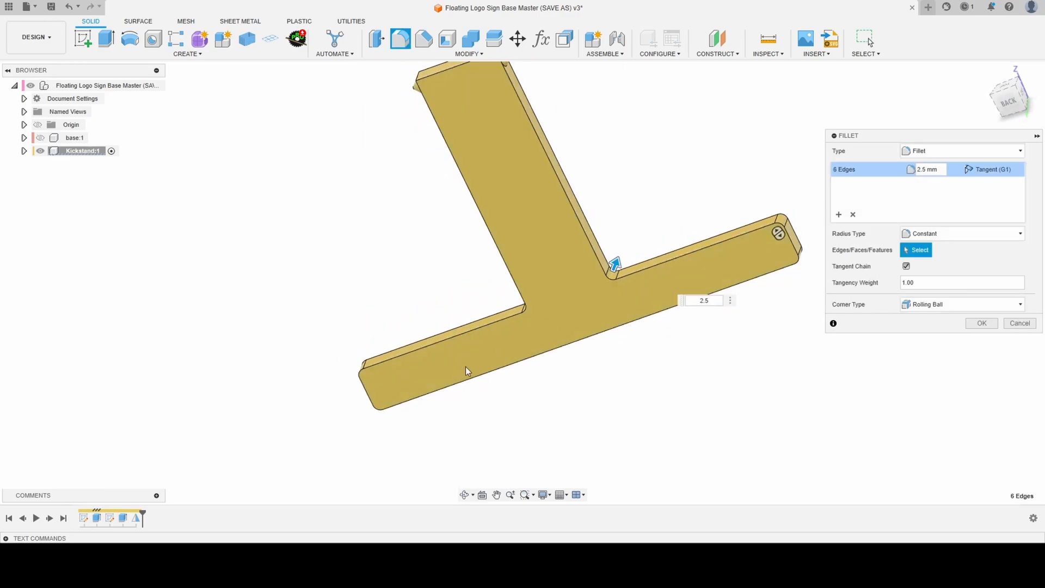
pyautogui.click(982, 323)
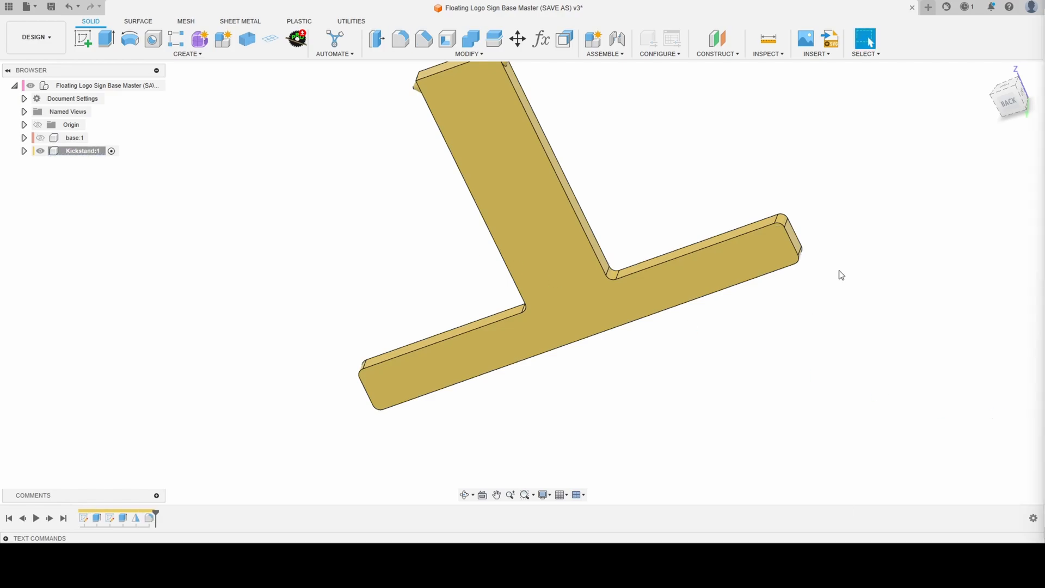
# - Show the base component again and activate the top-level assembly
pyautogui.scroll(-3, 840, 273)
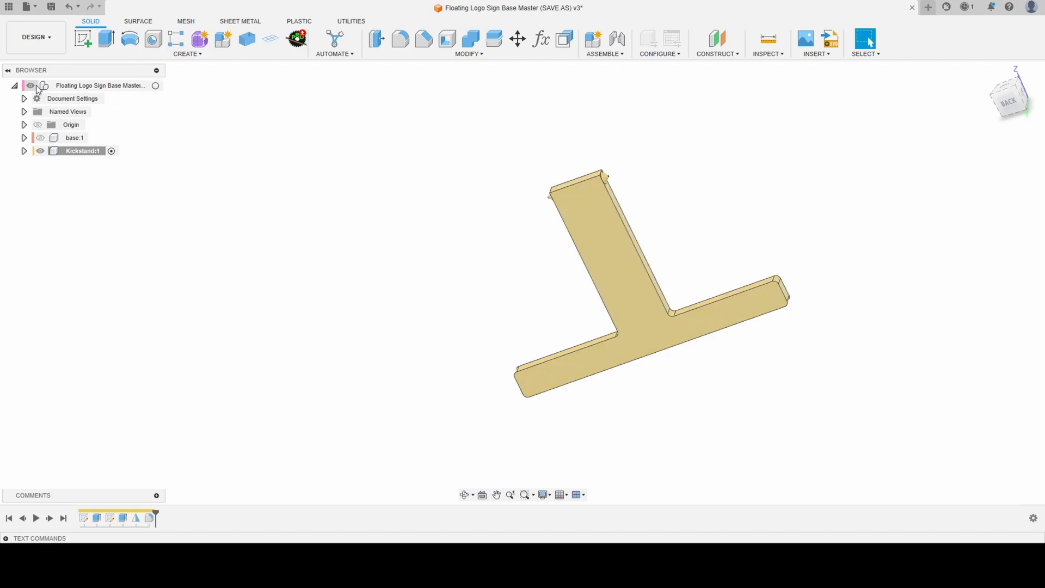
pyautogui.click(40, 138)
pyautogui.keyDown('shift'); pyautogui.moveTo(494, 250); pyautogui.dragTo(477, 213, button='middle'); pyautogui.keyUp('shift')
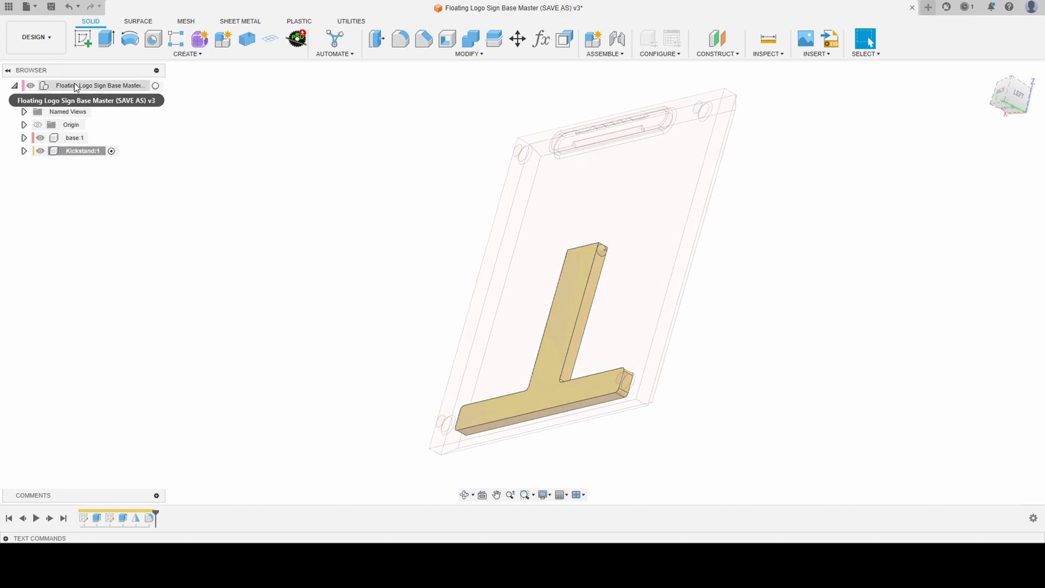
pyautogui.click(155, 85)
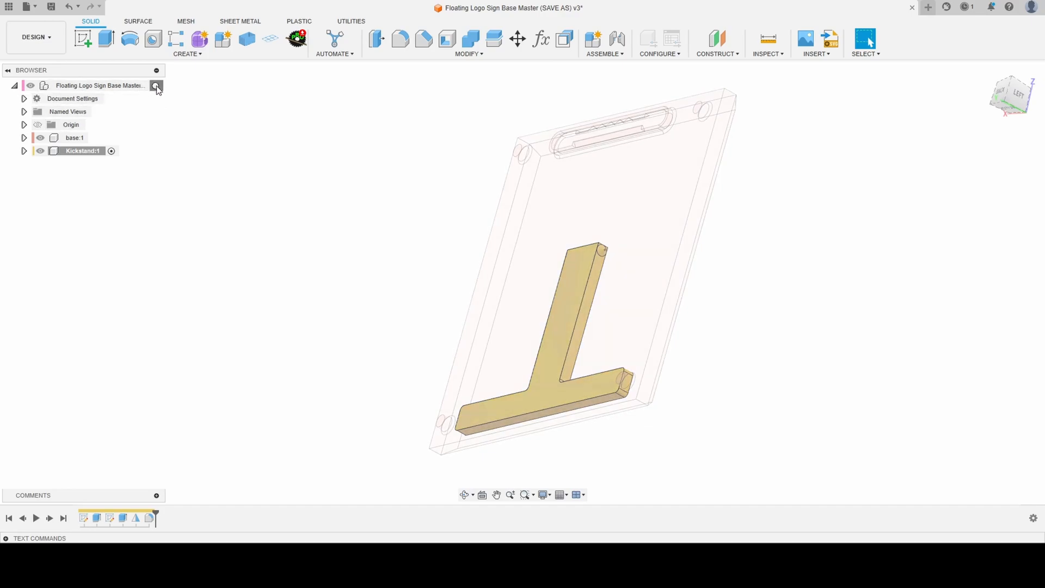
pyautogui.moveTo(290, 133)
pyautogui.keyDown('shift'); pyautogui.mouseDown(button='middle')
pyautogui.moveTo(279, 147)
pyautogui.moveTo(298, 128)
pyautogui.moveTo(304, 135)
pyautogui.mouseUp(button='middle'); pyautogui.keyUp('shift')
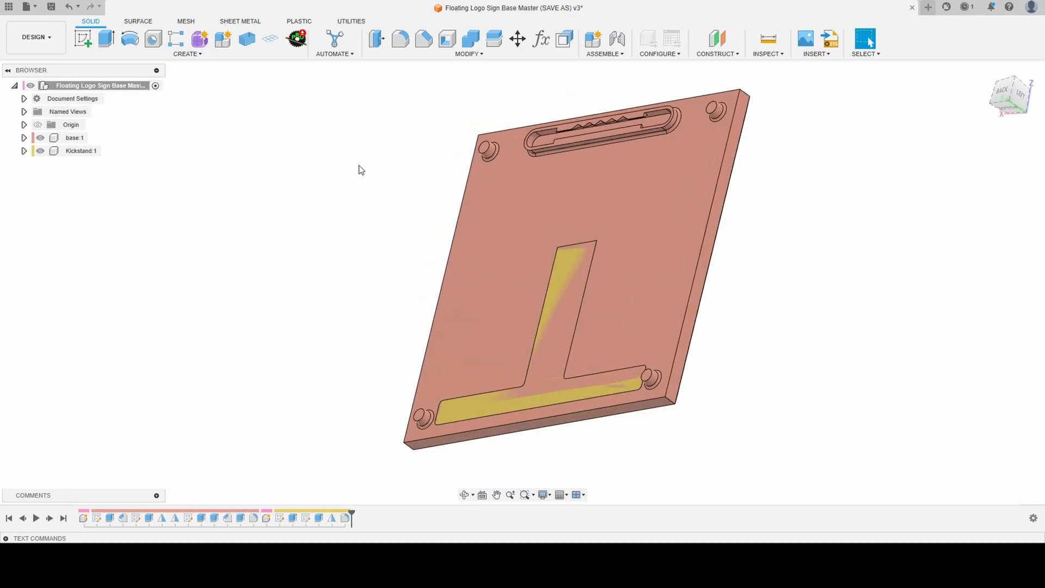
# - Cut the kickstand body out of the base body with Combine, keeping the tool body
pyautogui.click(469, 43)
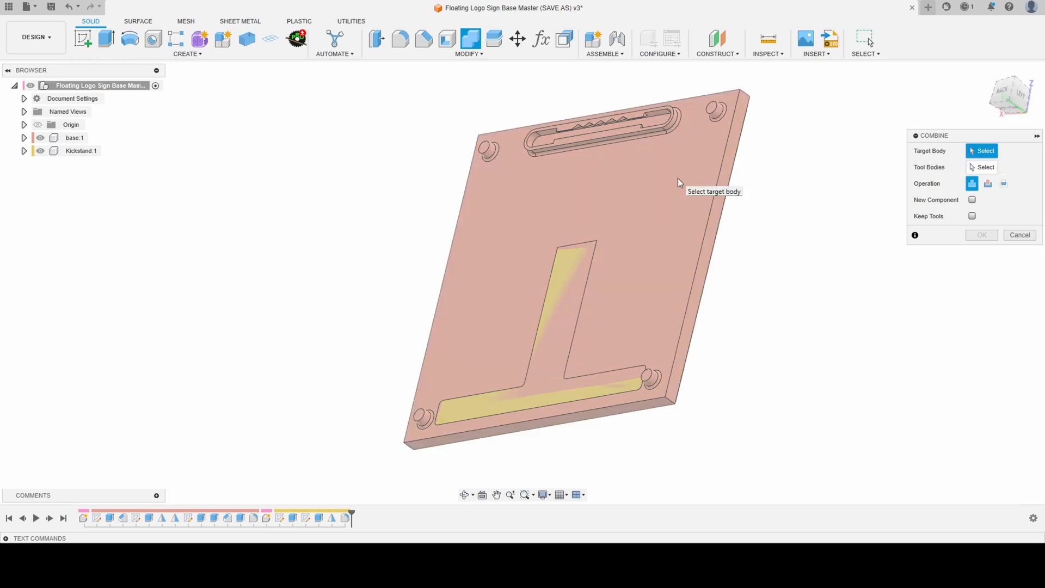
pyautogui.click(678, 178)
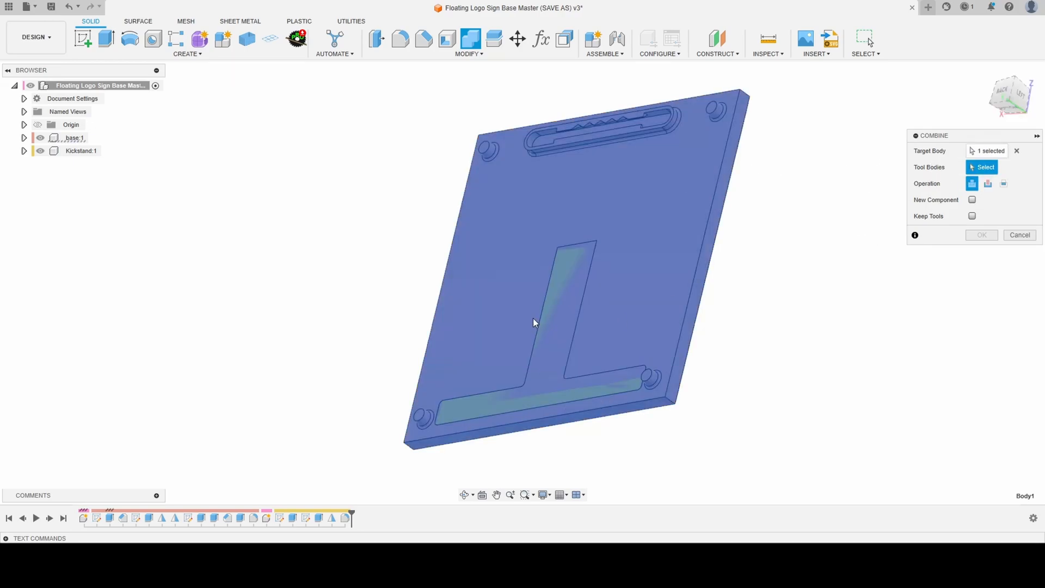
pyautogui.click(550, 319)
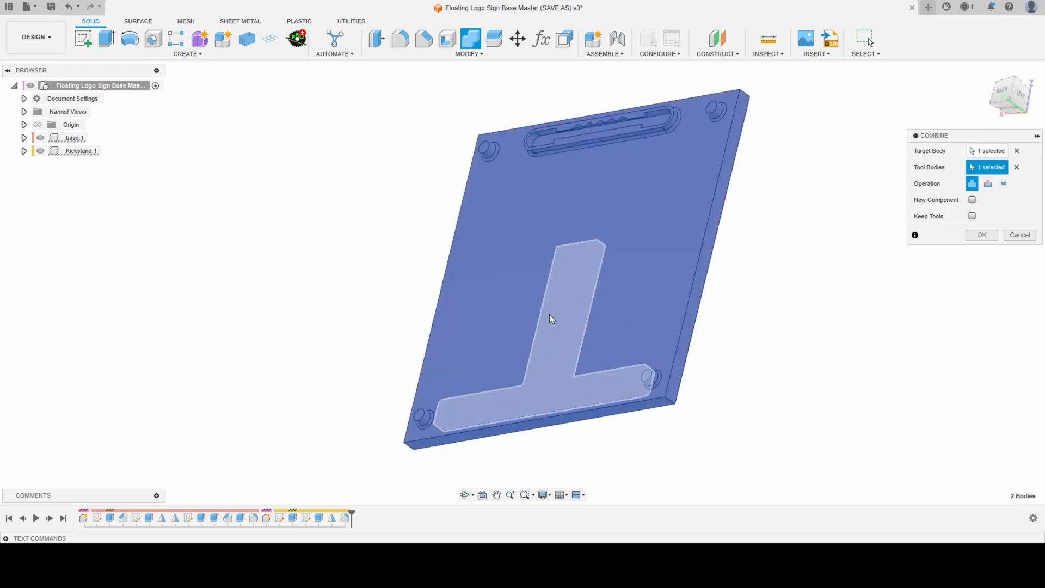
pyautogui.click(988, 184)
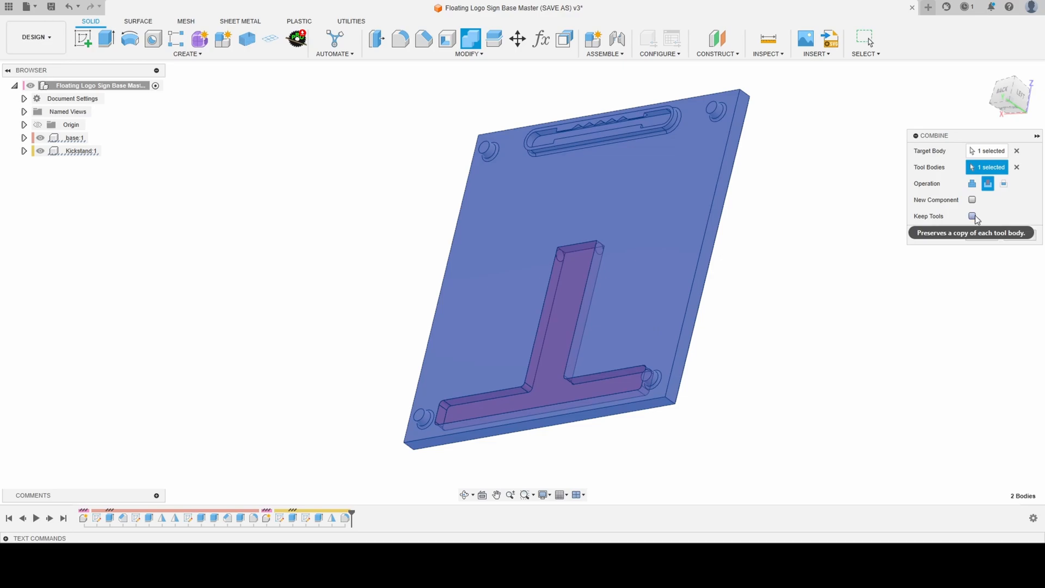
pyautogui.click(973, 217)
pyautogui.click(972, 234)
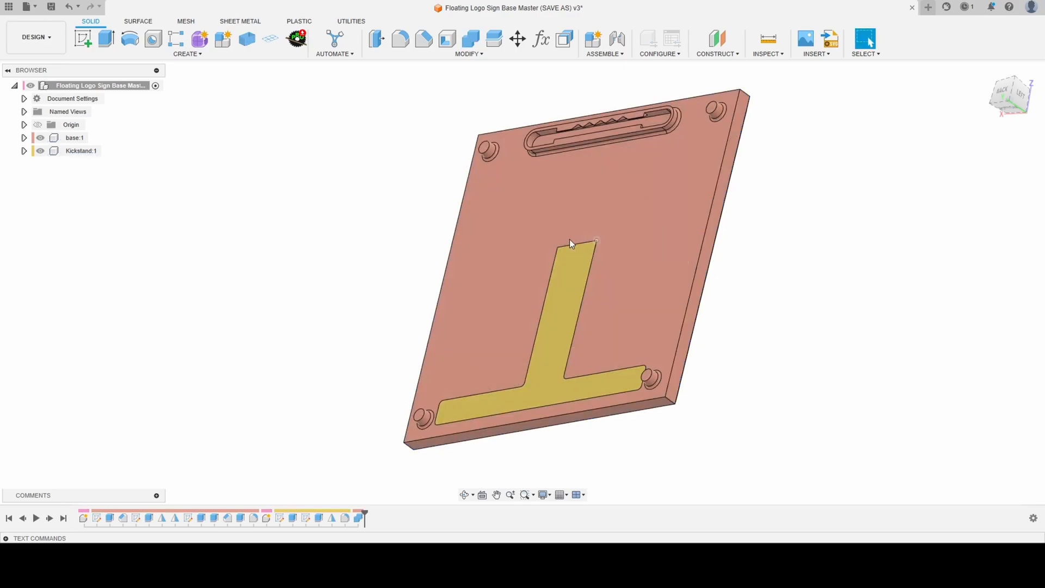
# - Hide the kickstand component and examine the T-shaped pocket and its conical hinge recesses in the base
pyautogui.click(40, 151)
pyautogui.scroll(5, 552, 308)
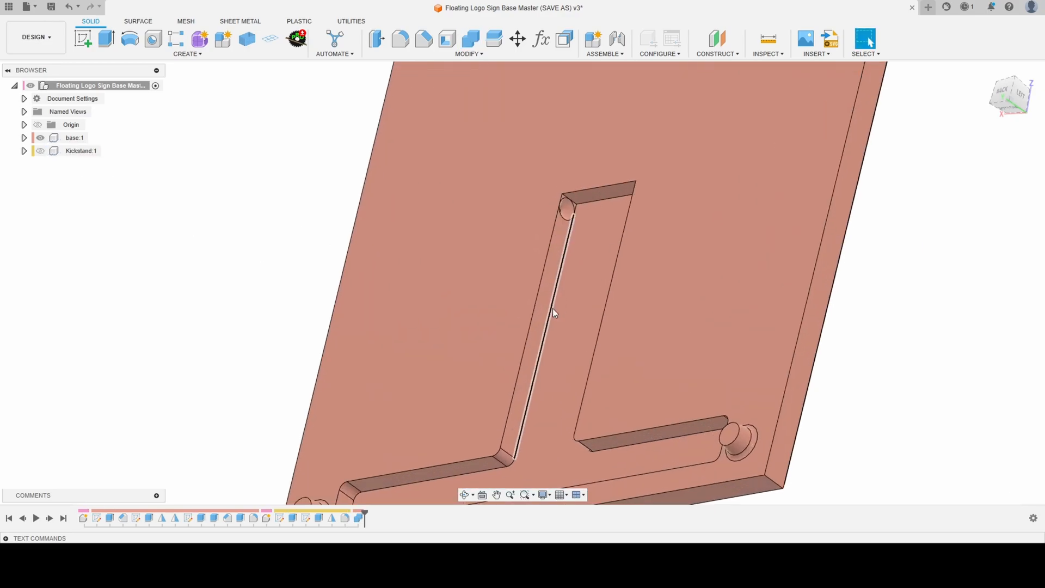
pyautogui.keyDown('shift'); pyautogui.moveTo(553, 308); pyautogui.dragTo(539, 329, button='middle'); pyautogui.keyUp('shift')
pyautogui.scroll(5, 577, 198)
pyautogui.keyDown('shift'); pyautogui.moveTo(577, 198); pyautogui.dragTo(578, 239, button='middle'); pyautogui.keyUp('shift')
pyautogui.scroll(-10, 586, 163)
pyautogui.scroll(-1, 577, 239)
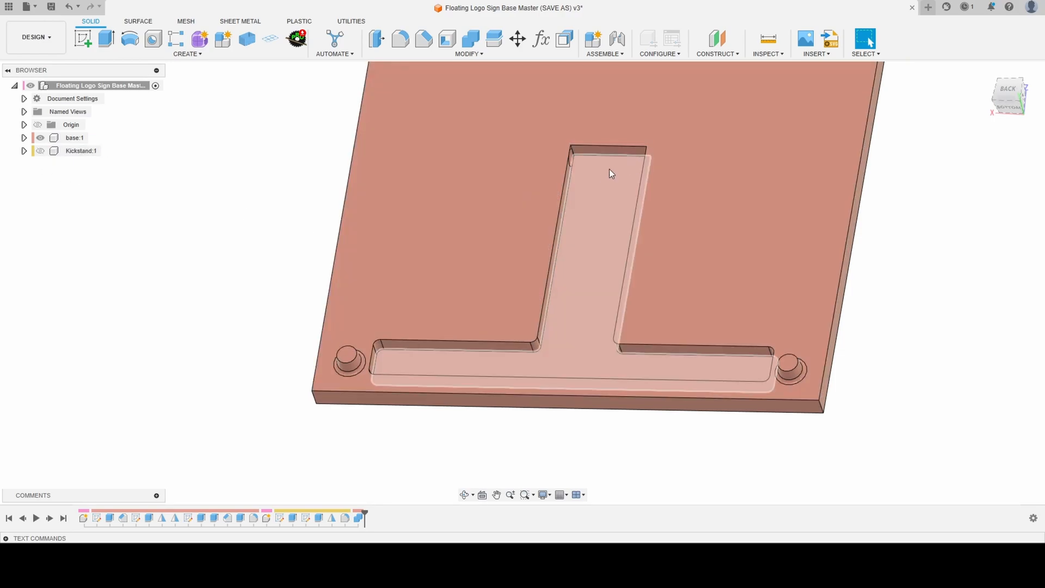
pyautogui.keyDown('shift'); pyautogui.moveTo(609, 173); pyautogui.dragTo(607, 194, button='middle'); pyautogui.keyUp('shift')
# - Show the kickstand component again and examine how its upright sits in the base pocket
pyautogui.click(40, 150)
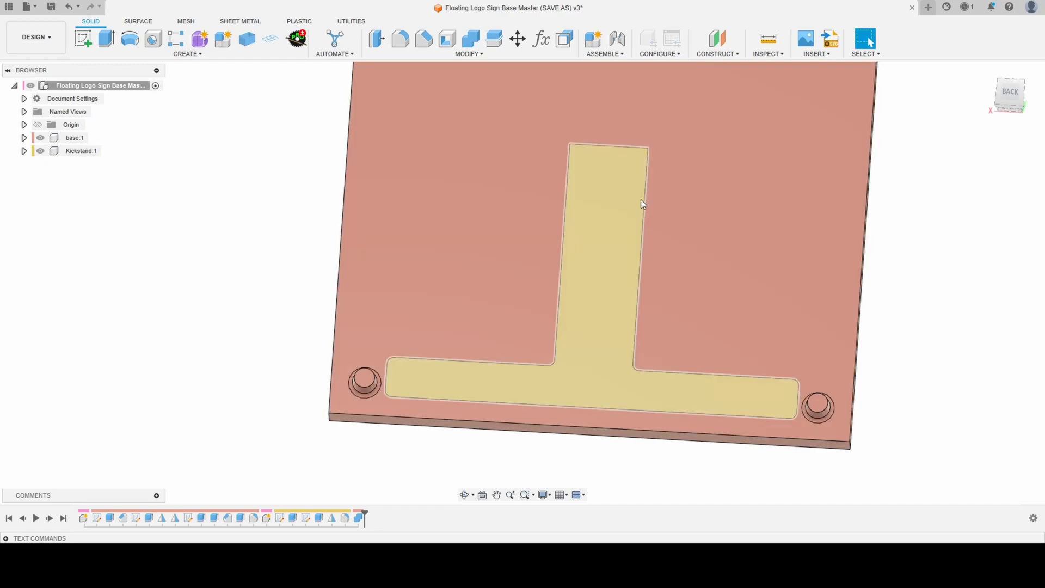
pyautogui.scroll(5, 647, 174)
pyautogui.keyDown('shift'); pyautogui.moveTo(660, 144); pyautogui.dragTo(616, 182, button='middle'); pyautogui.keyUp('shift')
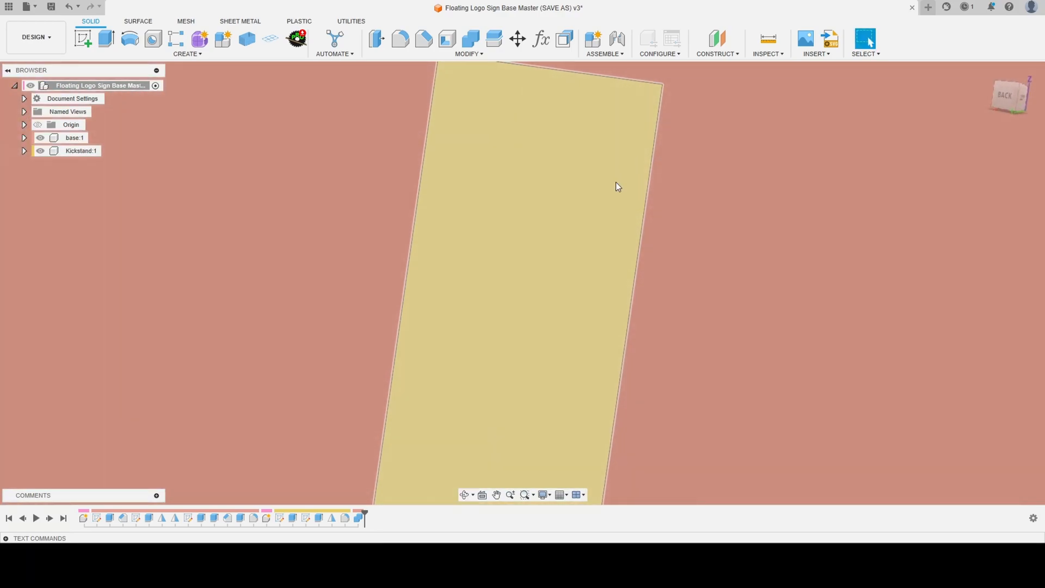
# - Examine the fit of the T-shaped kickstand in the pocket on the back of the base
pyautogui.scroll(-5, 538, 86)
pyautogui.scroll(-2, 514, 96)
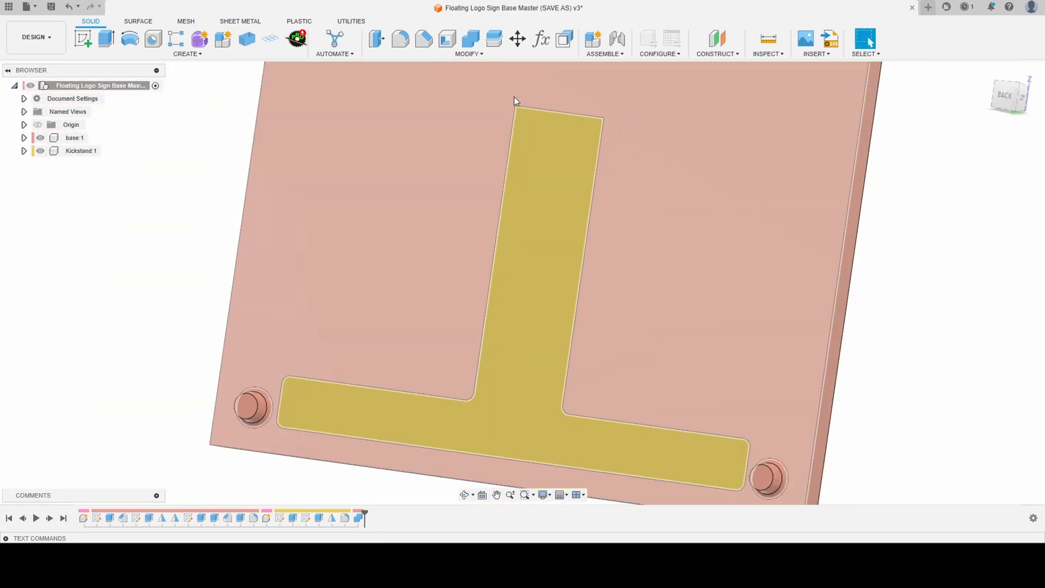
pyautogui.scroll(-2, 513, 97)
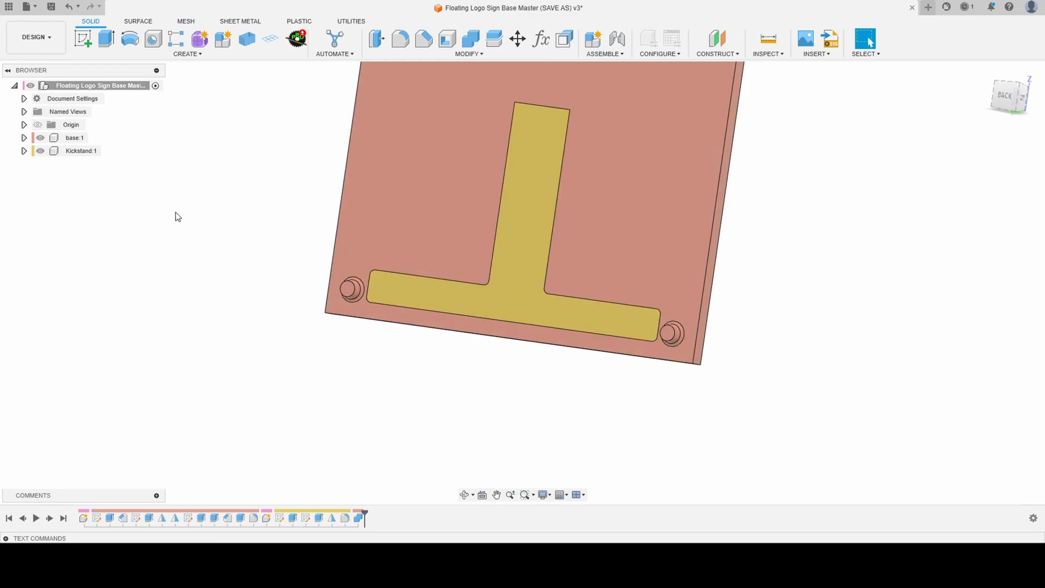
pyautogui.scroll(4, 528, 94)
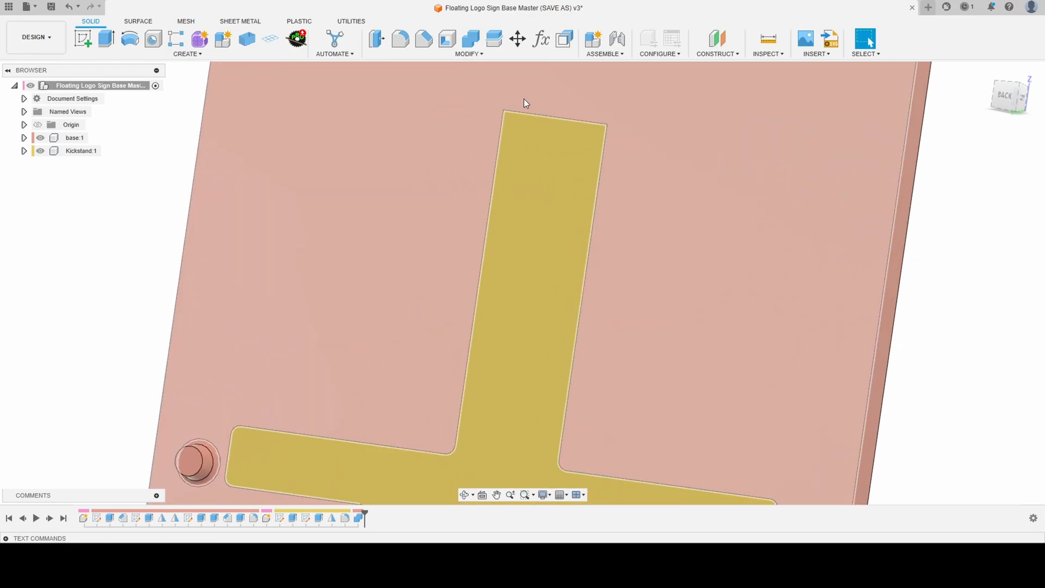
pyautogui.keyDown('shift'); pyautogui.moveTo(523, 99); pyautogui.dragTo(500, 106, button='middle'); pyautogui.keyUp('shift')
pyautogui.scroll(-3, 499, 105)
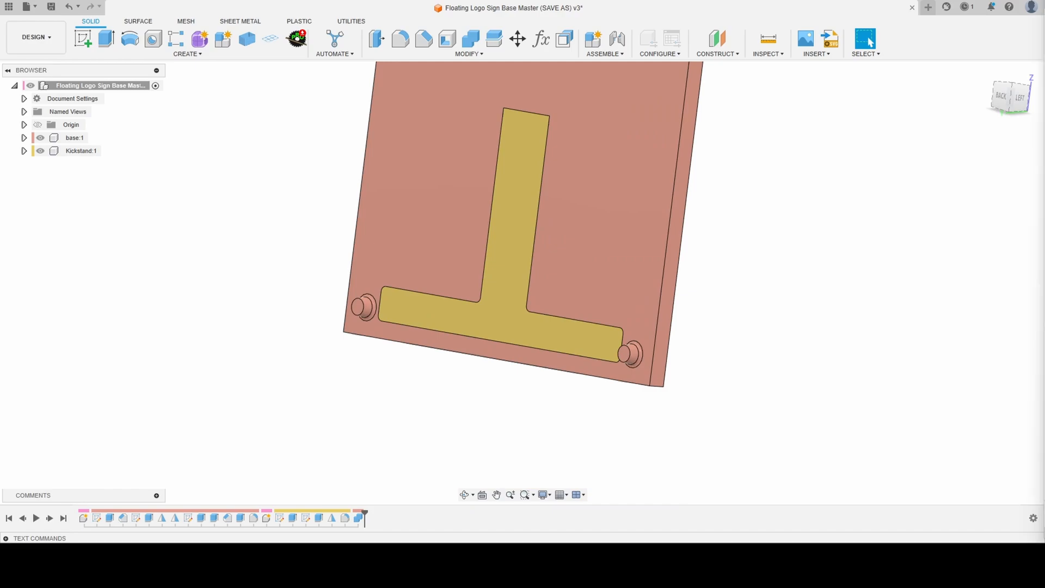
pyautogui.scroll(-5, 496, 294)
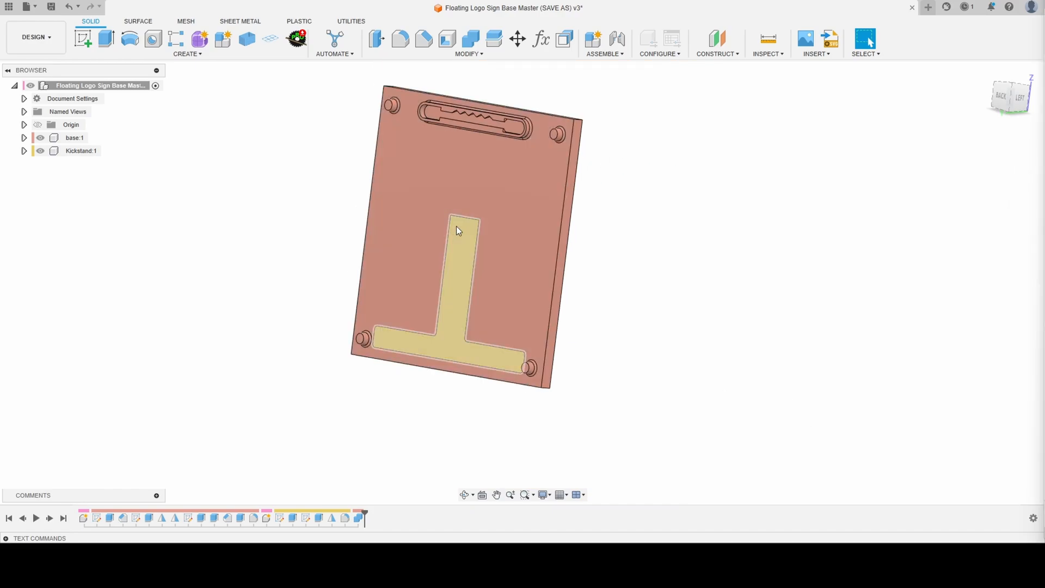
pyautogui.keyDown('shift'); pyautogui.moveTo(446, 241); pyautogui.dragTo(469, 240, button='middle'); pyautogui.keyUp('shift')
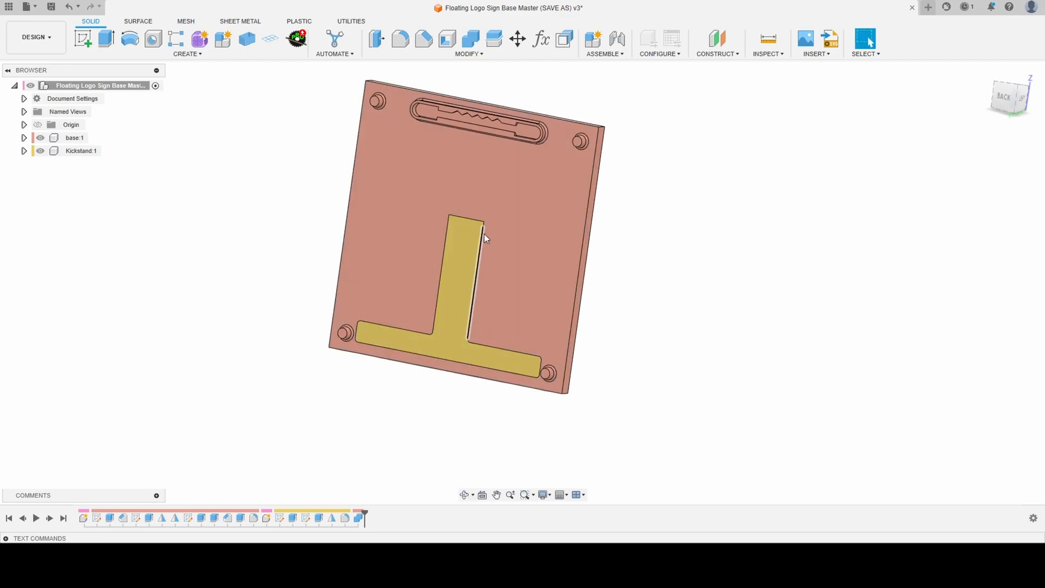
pyautogui.keyDown('shift'); pyautogui.moveTo(362, 284); pyautogui.dragTo(312, 292, button='middle'); pyautogui.keyUp('shift')
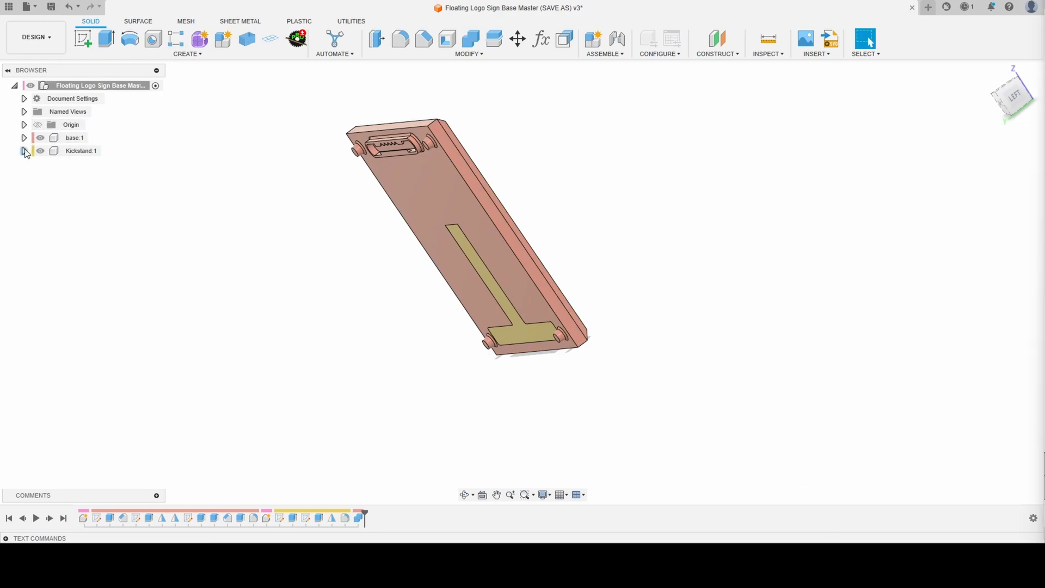
# - Hide the base and start a joint at the tip of the conical hinge pin near the kickstand's upper end
pyautogui.click(40, 138)
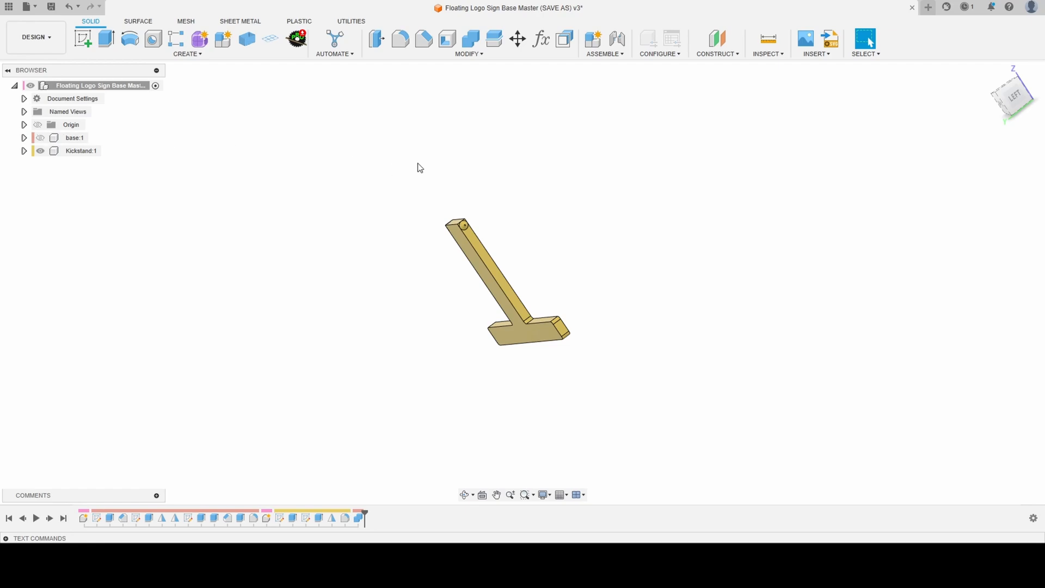
pyautogui.click(617, 38)
pyautogui.scroll(10, 465, 224)
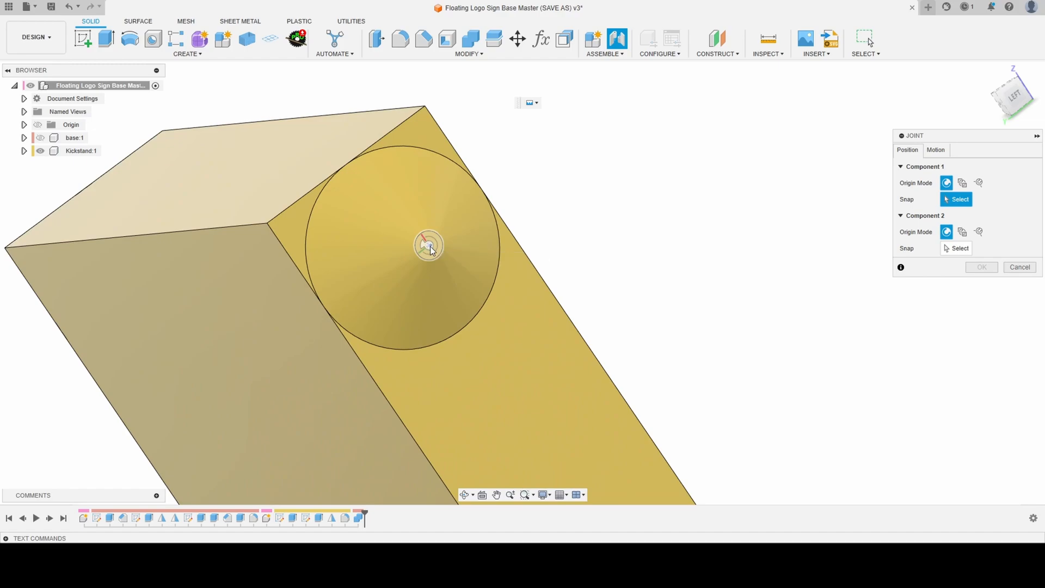
pyautogui.click(430, 246)
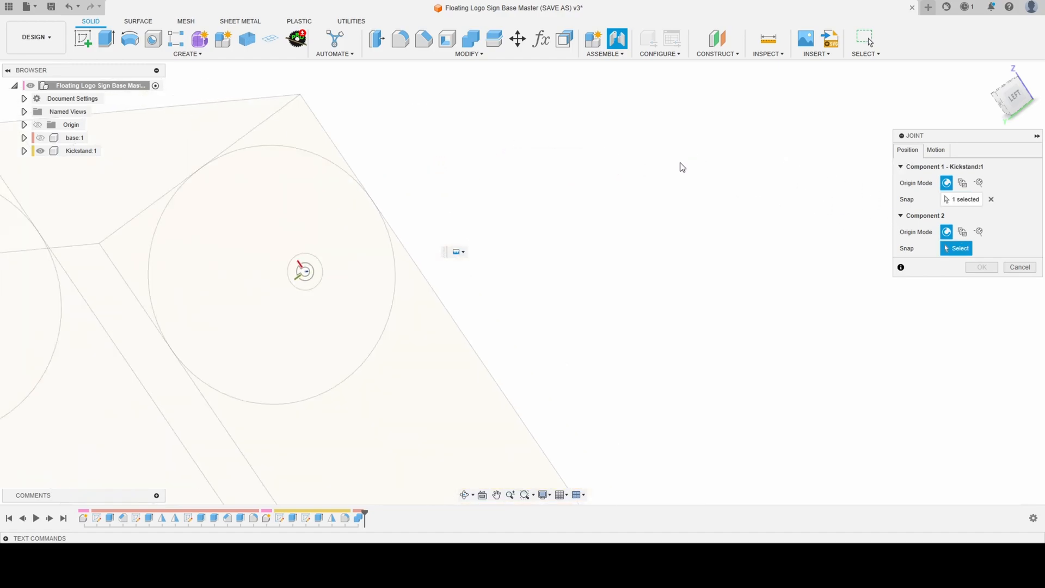
# - Hide the kickstand, show the base, and snap the joint's second component to the centre of the matching conical pocket recess
pyautogui.click(40, 151)
pyautogui.click(40, 138)
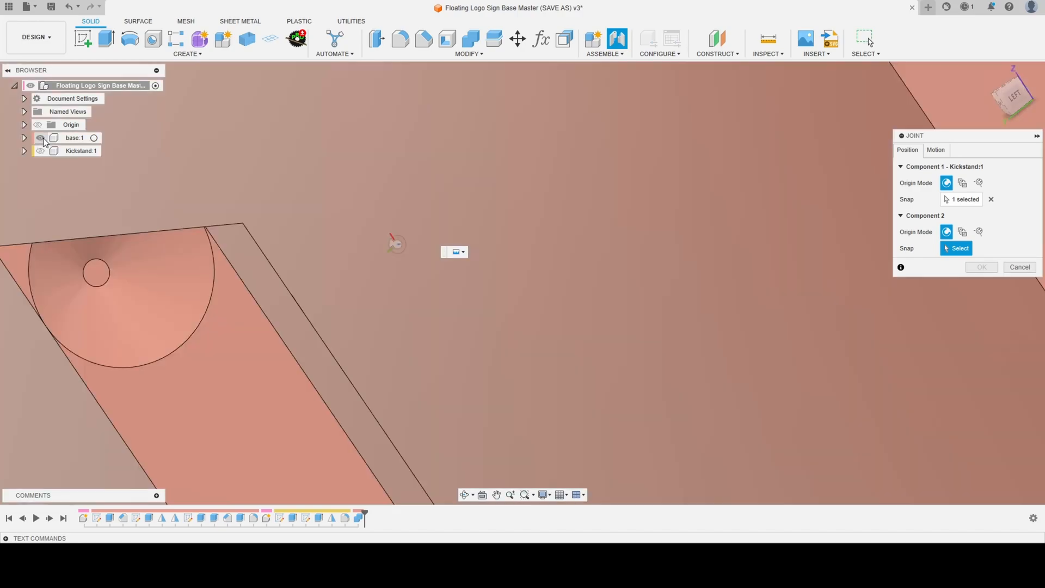
pyautogui.keyDown('shift'); pyautogui.moveTo(228, 210); pyautogui.dragTo(380, 183, button='middle'); pyautogui.keyUp('shift')
pyautogui.scroll(6, 495, 212)
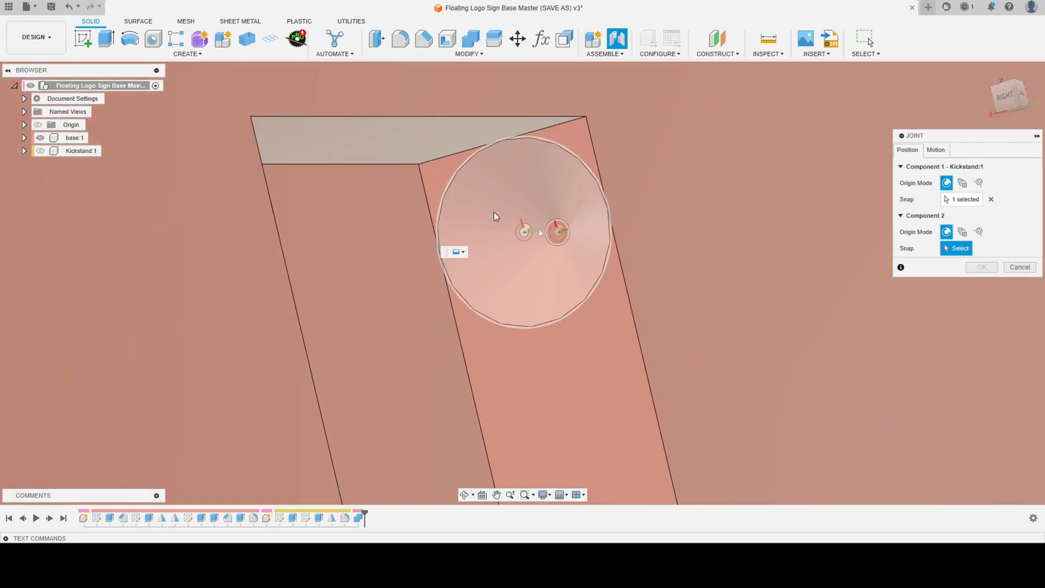
pyautogui.click(547, 233)
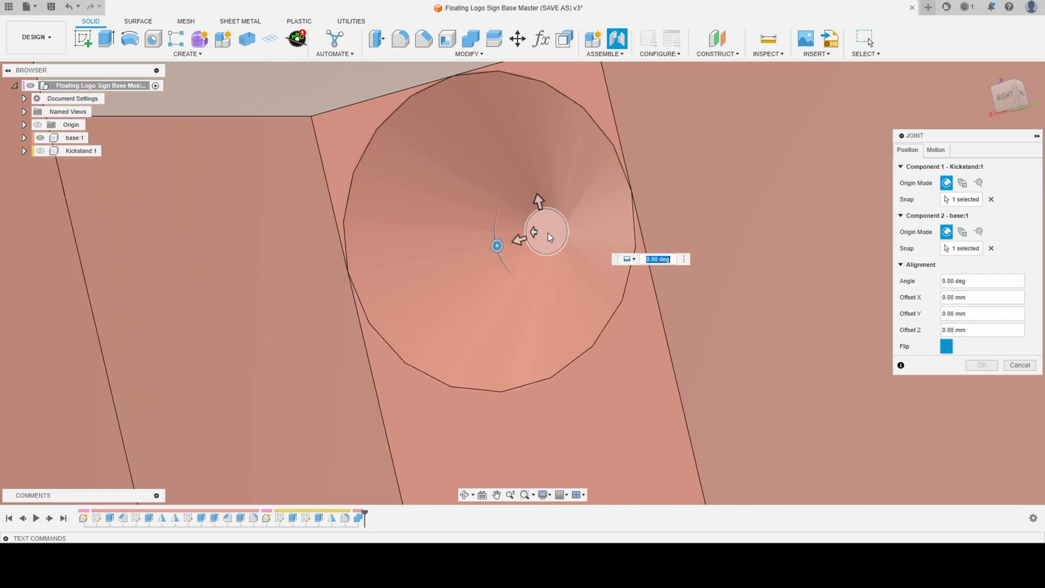
pyautogui.scroll(-5, 507, 178)
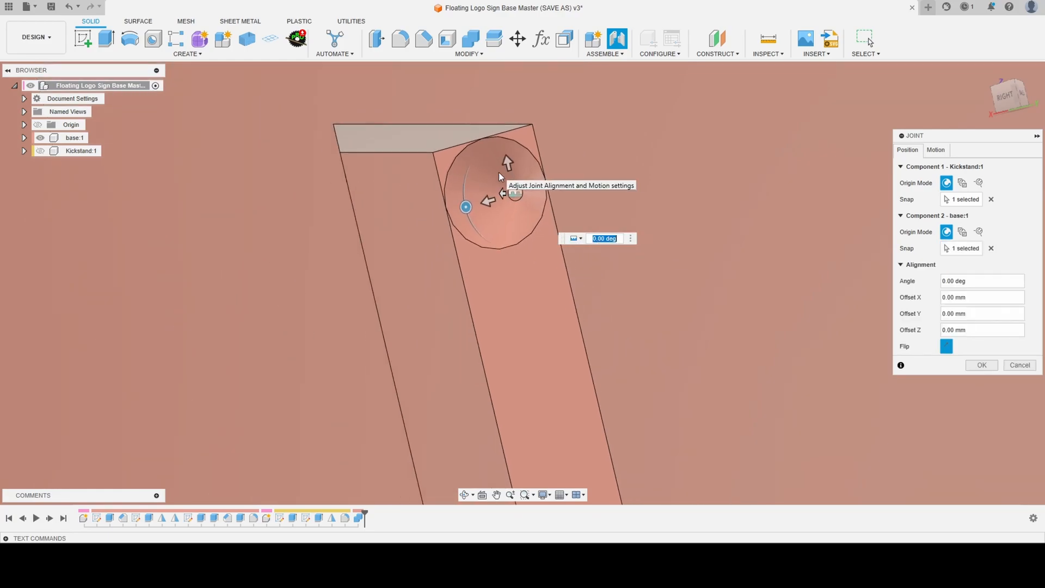
# - Set the joint's motion type to Revolute about the Z axis and show the kickstand component again
pyautogui.click(935, 150)
pyautogui.click(979, 166)
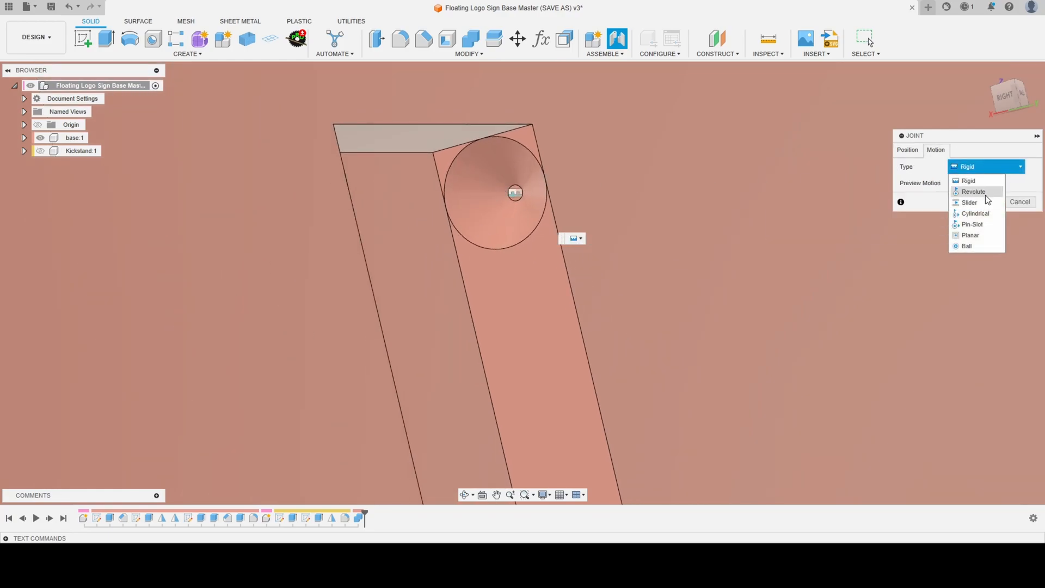
pyautogui.click(984, 194)
pyautogui.scroll(-5, 665, 141)
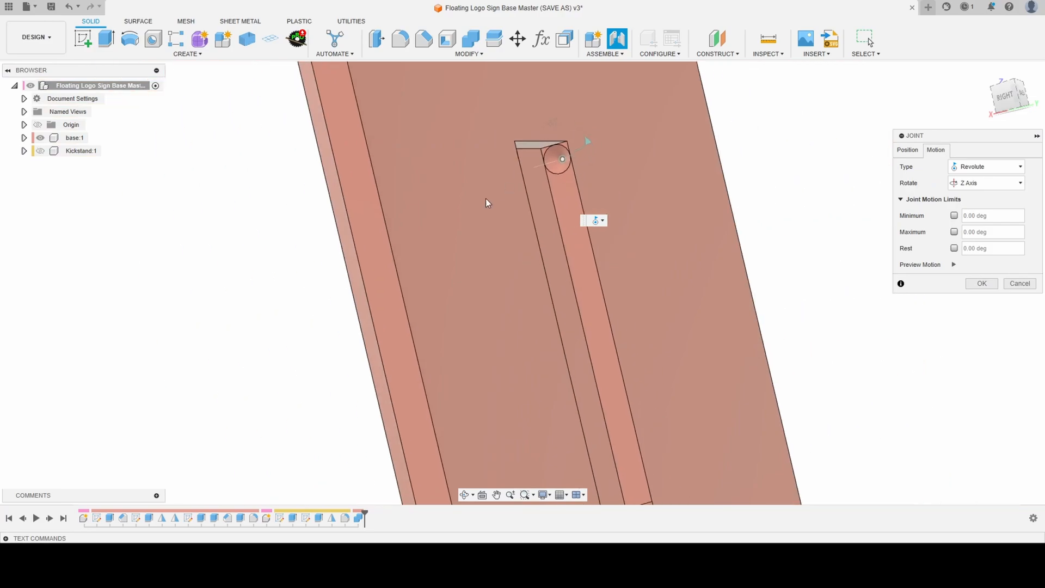
pyautogui.click(40, 151)
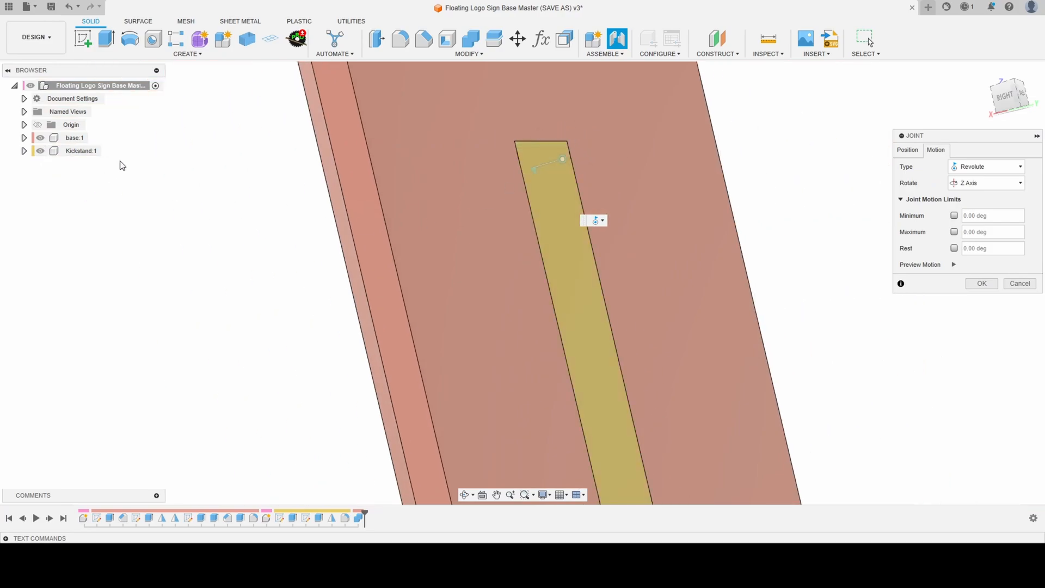
pyautogui.scroll(-3, 219, 148)
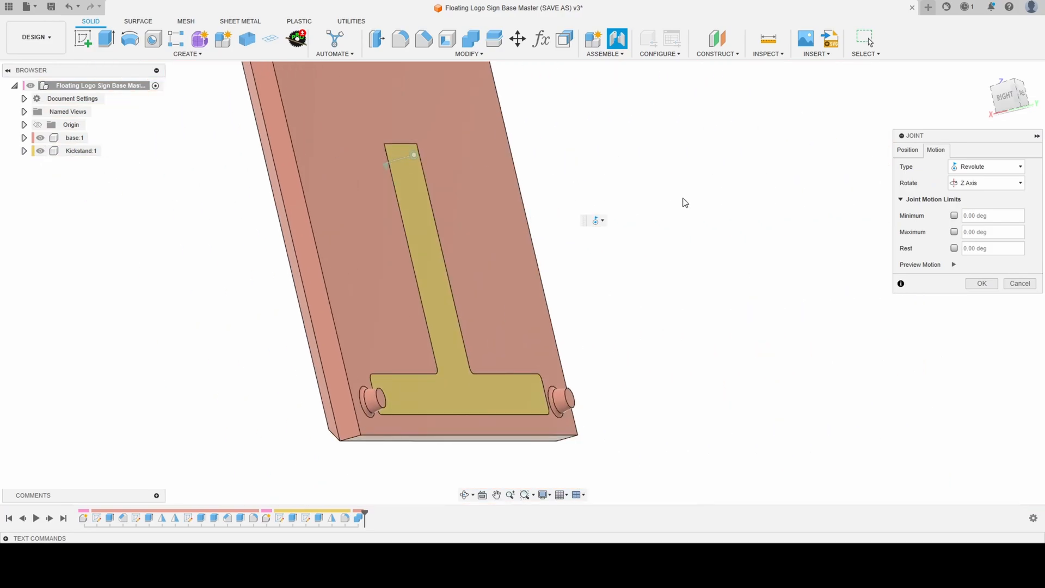
pyautogui.keyDown('shift'); pyautogui.moveTo(535, 279); pyautogui.dragTo(444, 312, button='middle'); pyautogui.keyUp('shift')
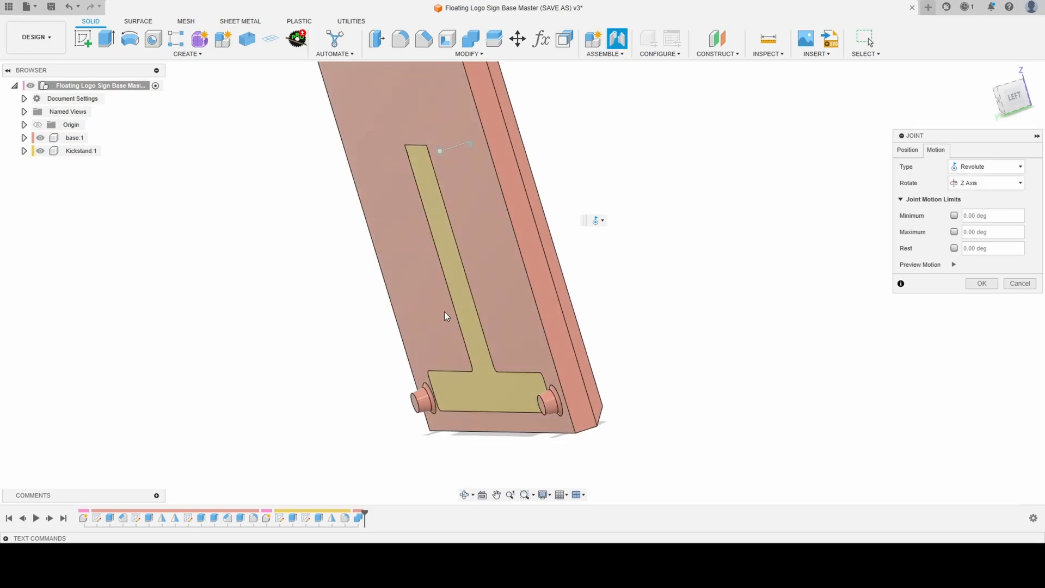
# - Limit the joint's rotation to a 0 deg minimum and 45 deg maximum with rest at 45 deg, preview the limits, and create the joint
pyautogui.click(953, 248)
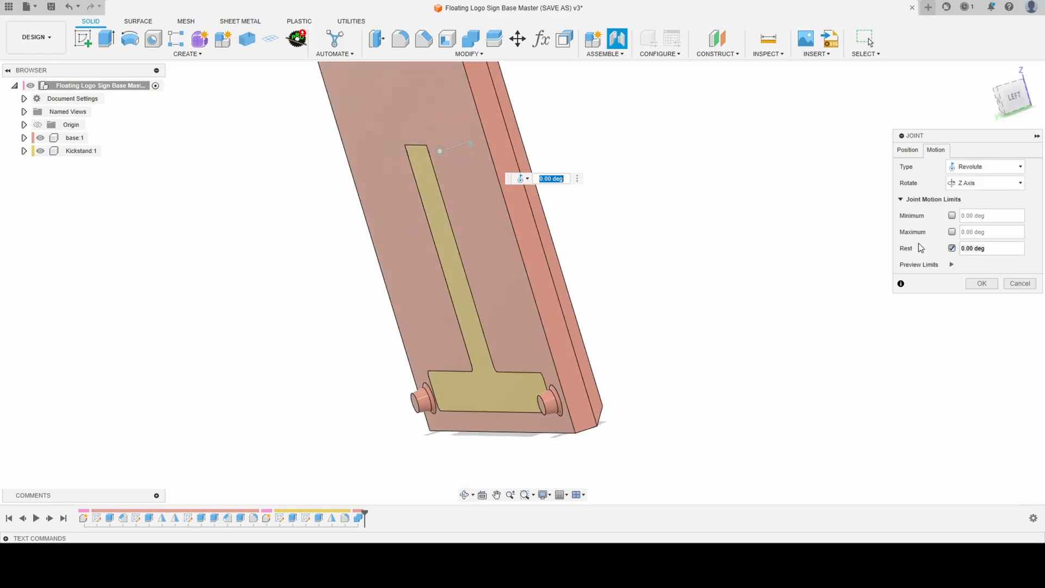
pyautogui.click(953, 216)
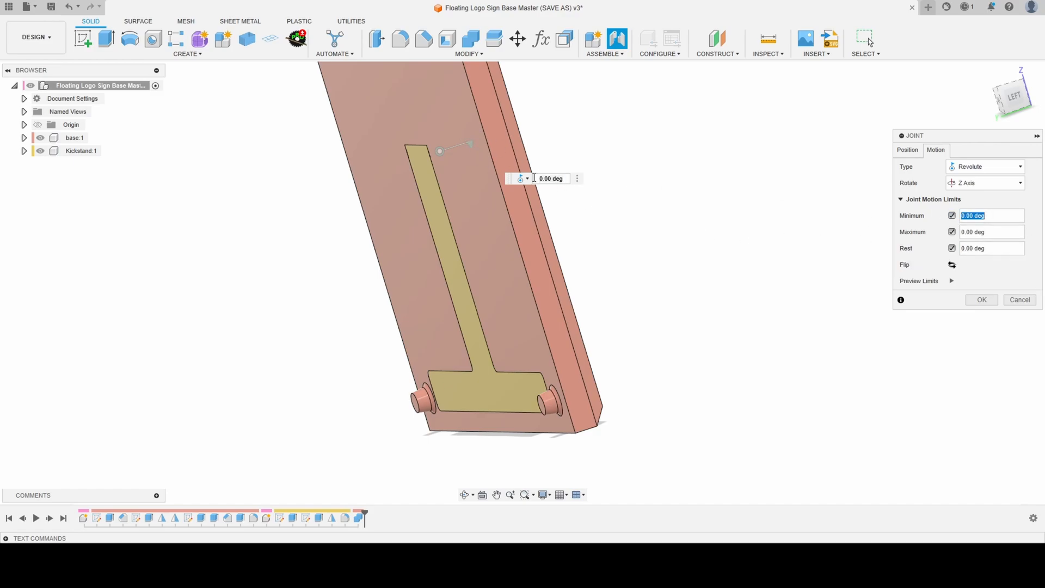
pyautogui.click(469, 143)
pyautogui.click(1014, 238)
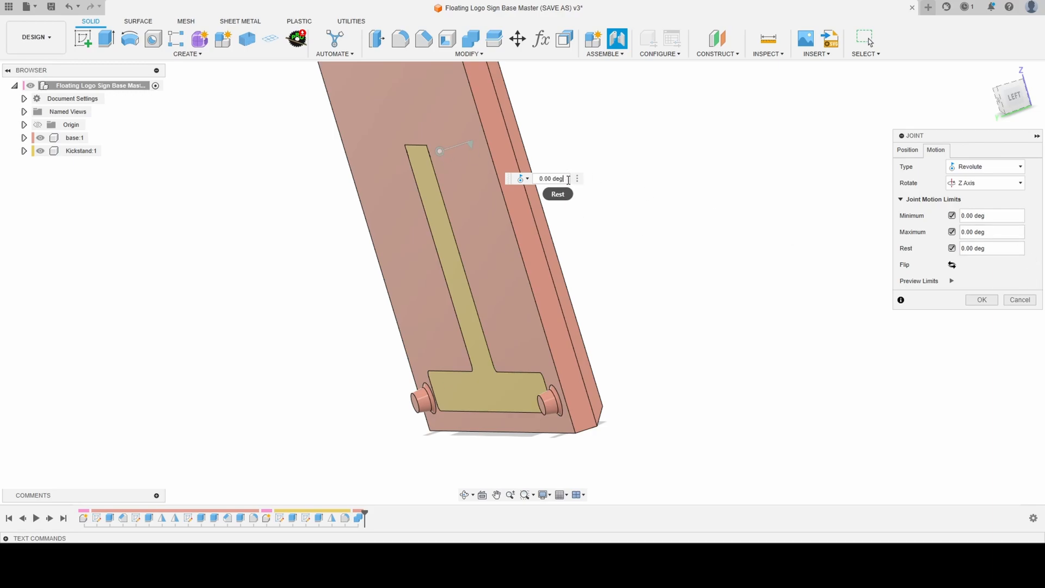
pyautogui.moveTo(567, 178); pyautogui.dragTo(507, 186)
pyautogui.write('45')
pyautogui.press('Return')
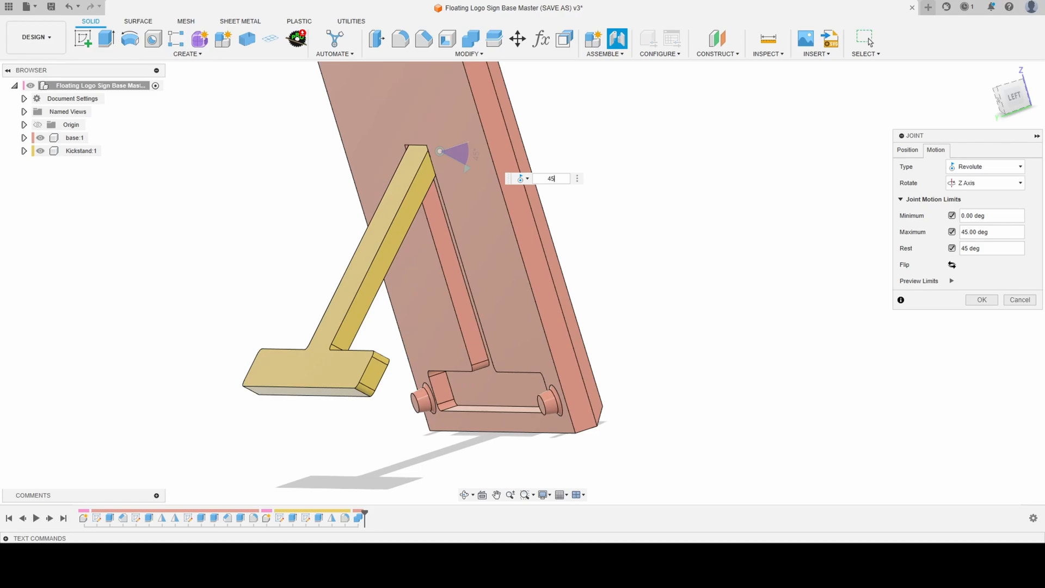
pyautogui.click(951, 281)
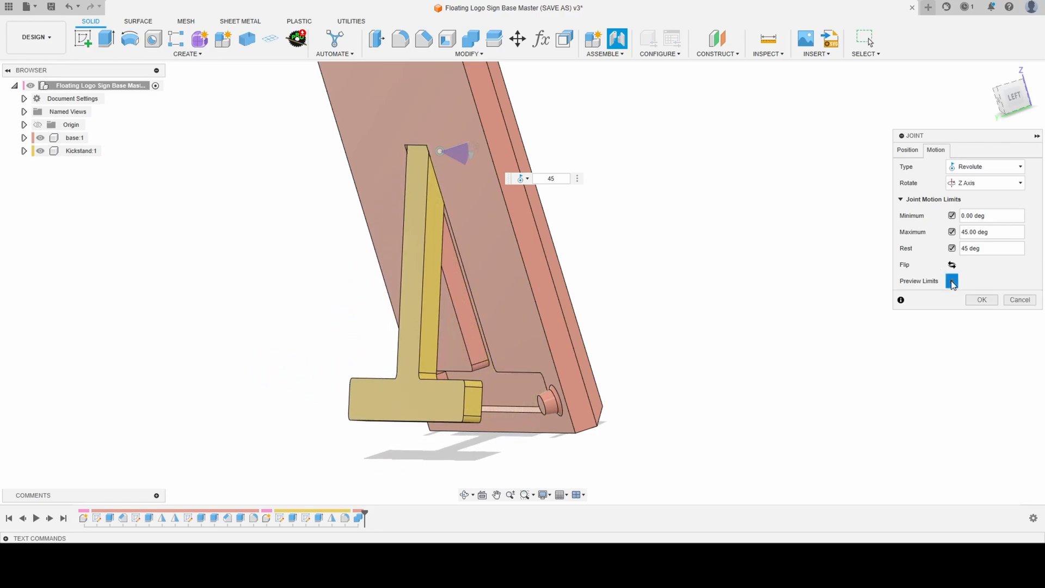
pyautogui.click(981, 300)
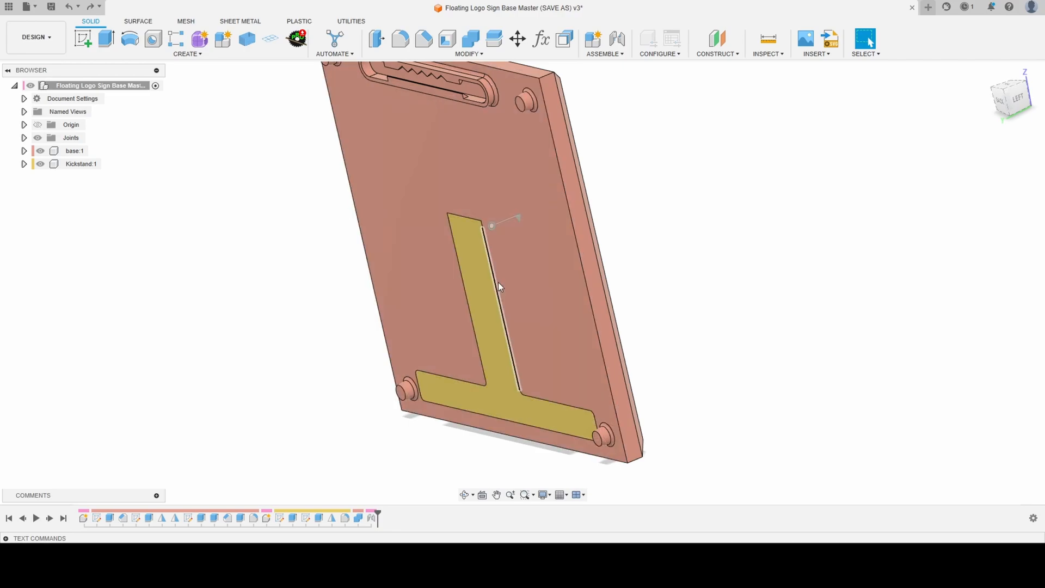
# - Swing the kickstand open to 45 deg about its revolute joint
pyautogui.click(495, 223)
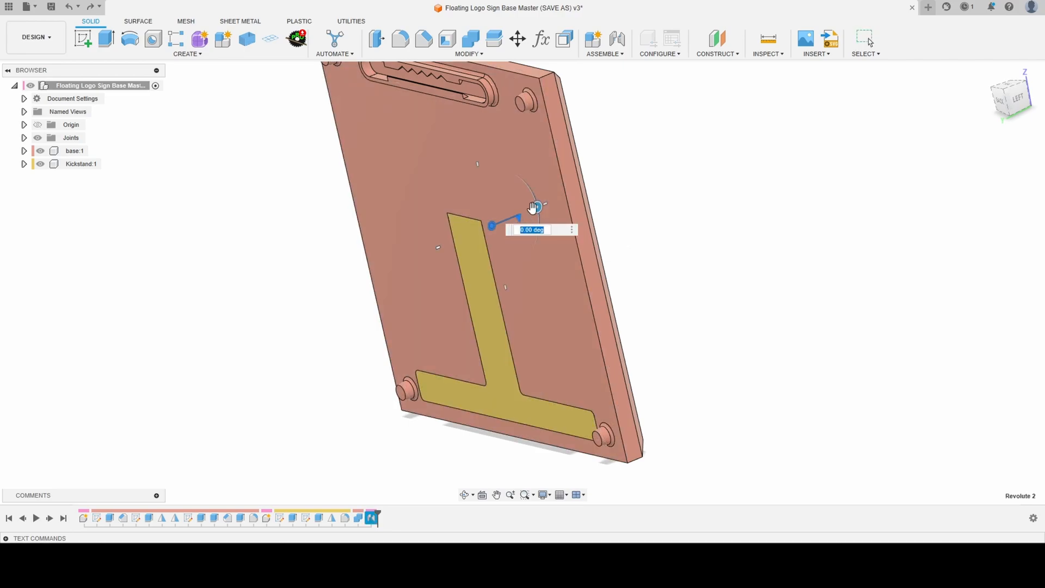
pyautogui.moveTo(534, 209); pyautogui.dragTo(527, 299)
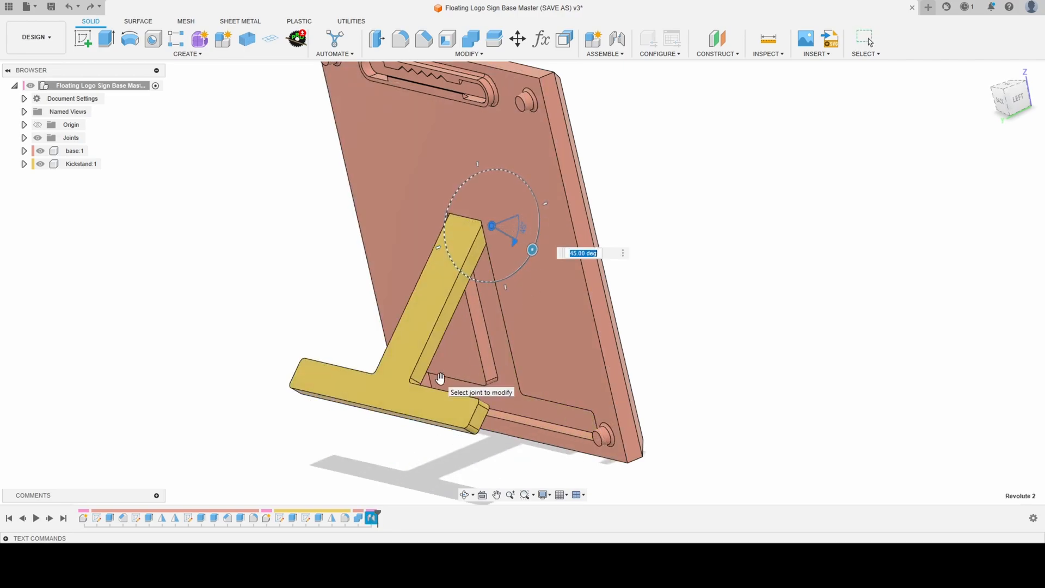
pyautogui.press('Return')
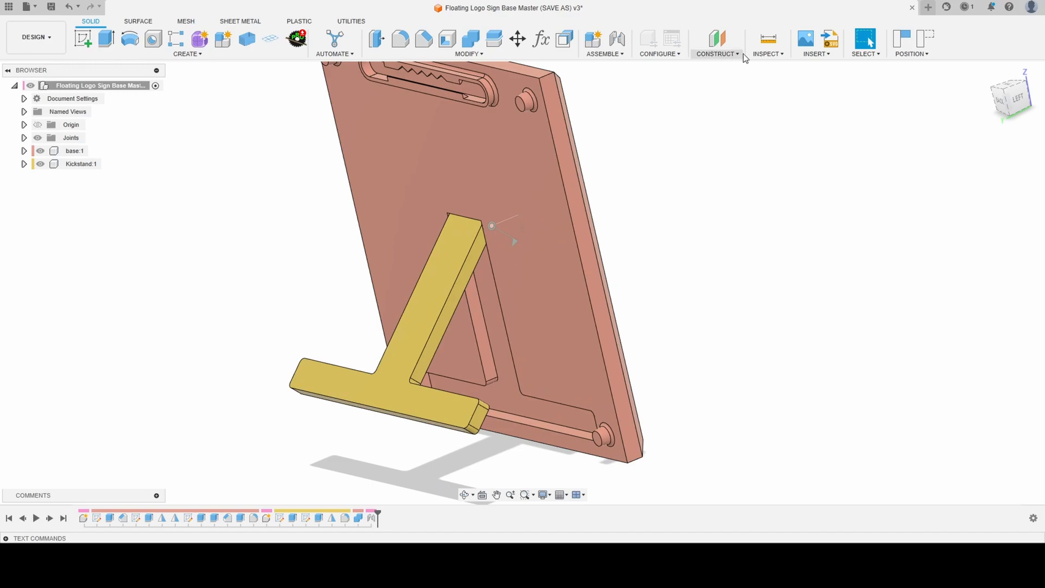
# - Start a section analysis from the base's side face, offset it -85 mm, and examine the cut through the kickstand's hinge cone
pyautogui.click(767, 54)
pyautogui.click(803, 164)
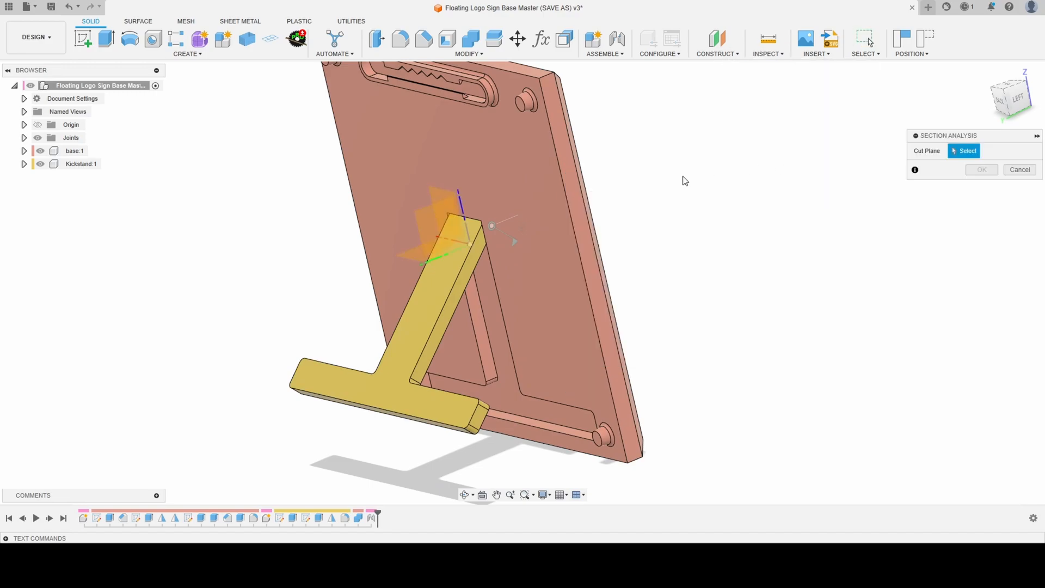
pyautogui.scroll(-3, 684, 180)
pyautogui.scroll(5, 459, 197)
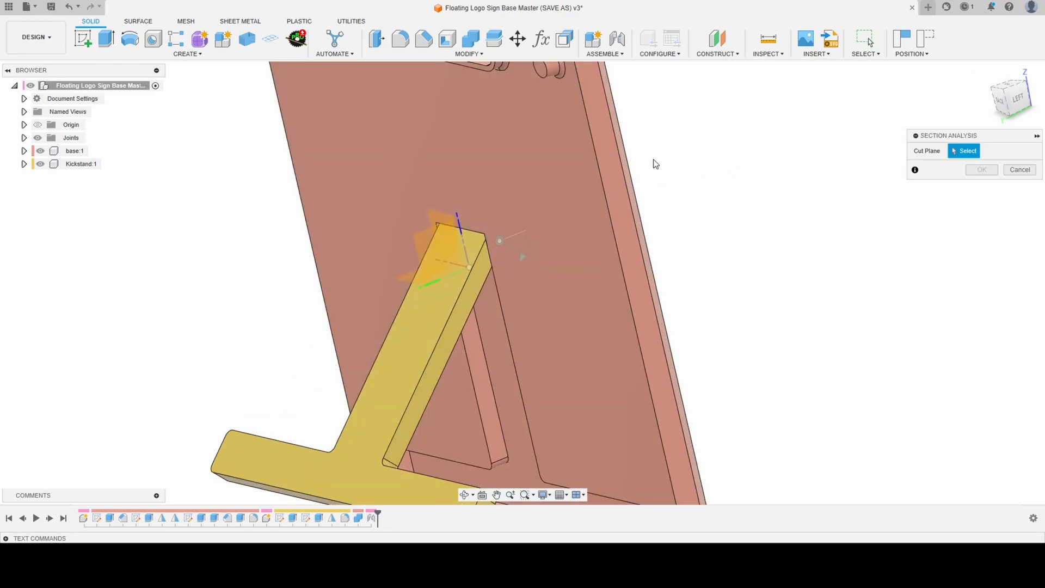
pyautogui.click(609, 153)
pyautogui.moveTo(634, 158); pyautogui.dragTo(483, 163)
pyautogui.scroll(4, 486, 245)
pyautogui.scroll(4, 497, 184)
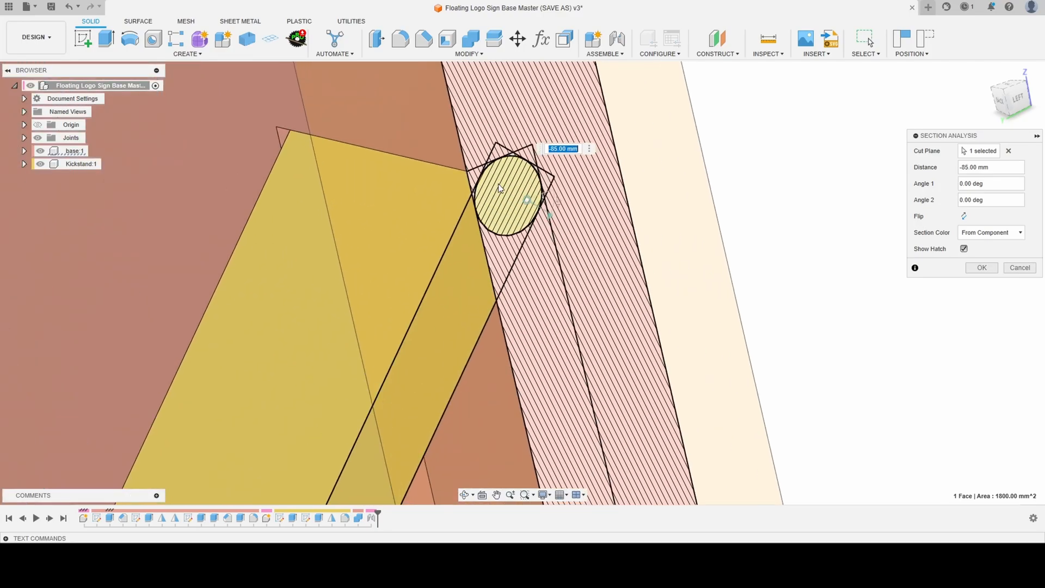
pyautogui.scroll(4, 498, 154)
pyautogui.keyDown('shift'); pyautogui.moveTo(494, 155); pyautogui.dragTo(480, 156, button='middle'); pyautogui.keyUp('shift')
pyautogui.scroll(-5, 493, 227)
pyautogui.scroll(-4, 482, 270)
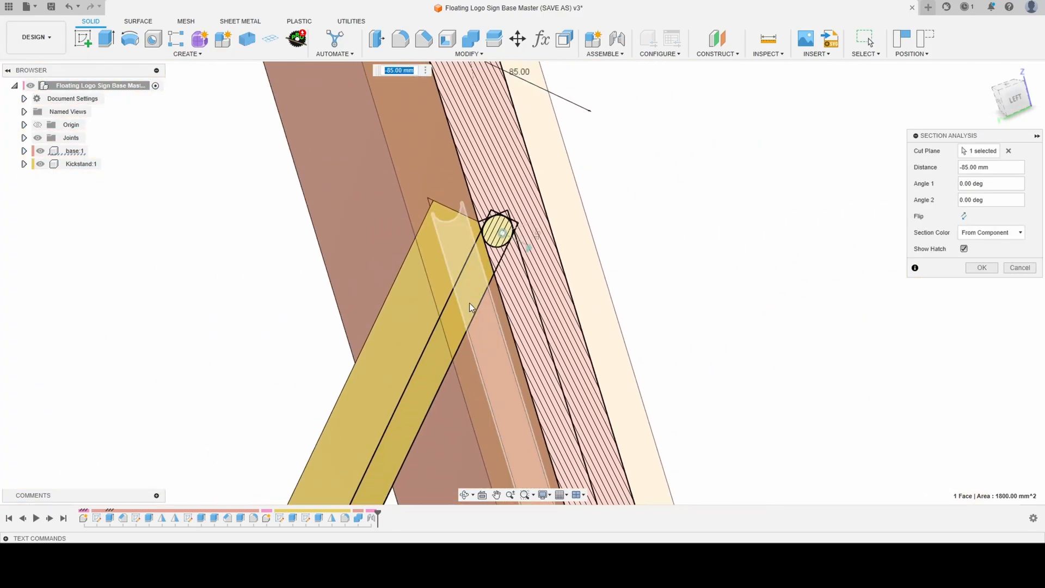
# - Offset the section to -90 mm, examine where the opened kickstand's upper end overlaps the base, and cancel the analysis
pyautogui.moveTo(459, 113); pyautogui.dragTo(450, 105)
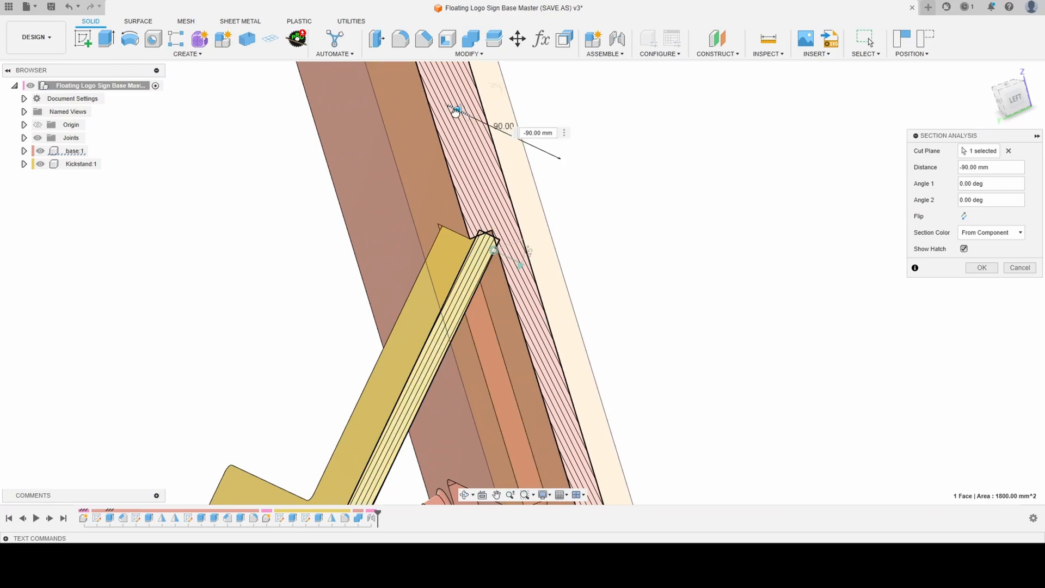
pyautogui.scroll(5, 468, 229)
pyautogui.moveTo(460, 220)
pyautogui.keyDown('shift'); pyautogui.mouseDown(button='middle')
pyautogui.moveTo(448, 215)
pyautogui.moveTo(465, 218)
pyautogui.mouseUp(button='middle'); pyautogui.keyUp('shift')
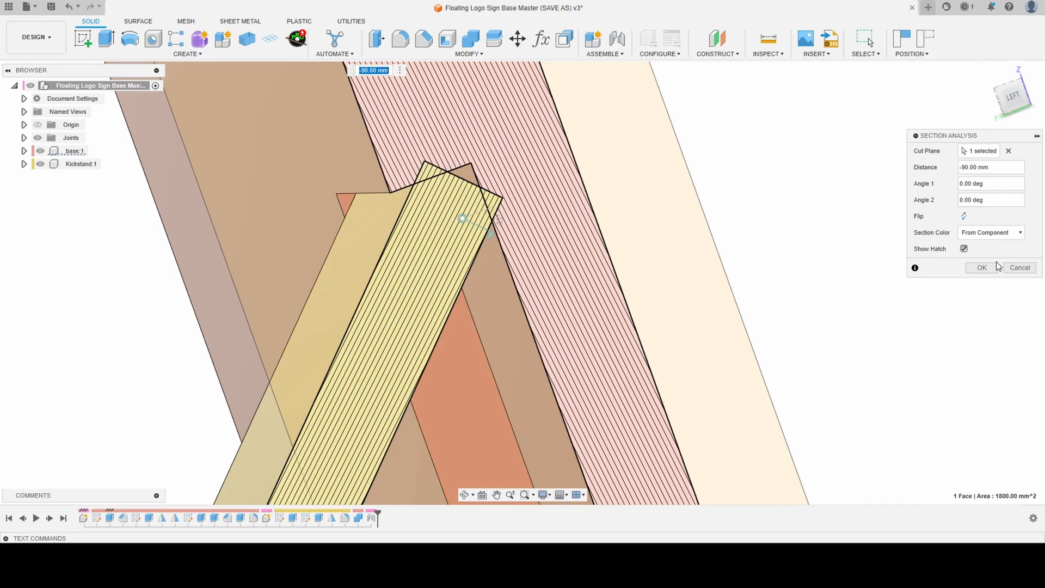
pyautogui.click(1019, 268)
pyautogui.scroll(-5, 438, 128)
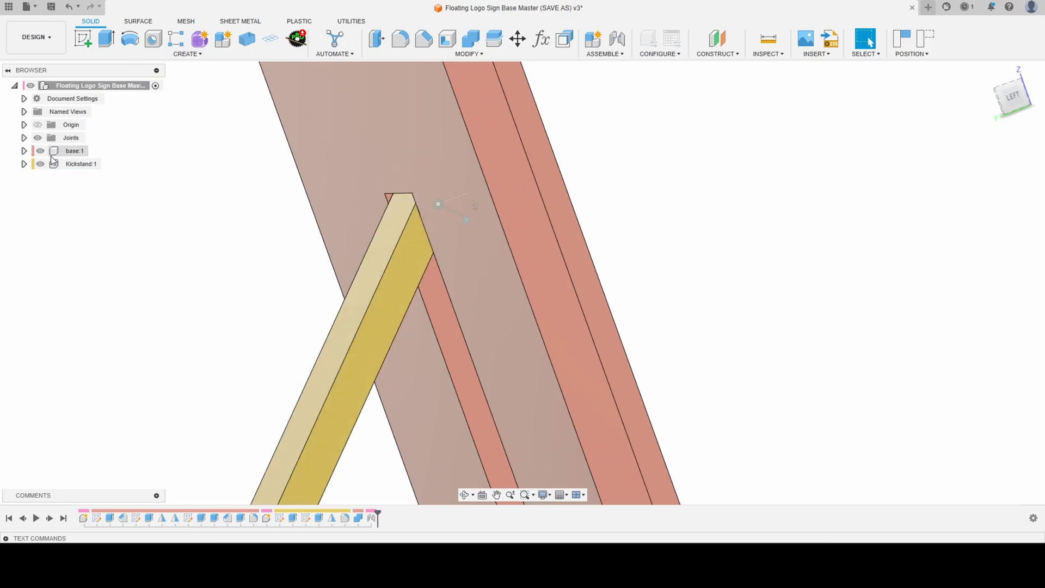
# - Return the kickstand to its closed position and activate the Kickstand component with the base hidden
pyautogui.click(929, 41)
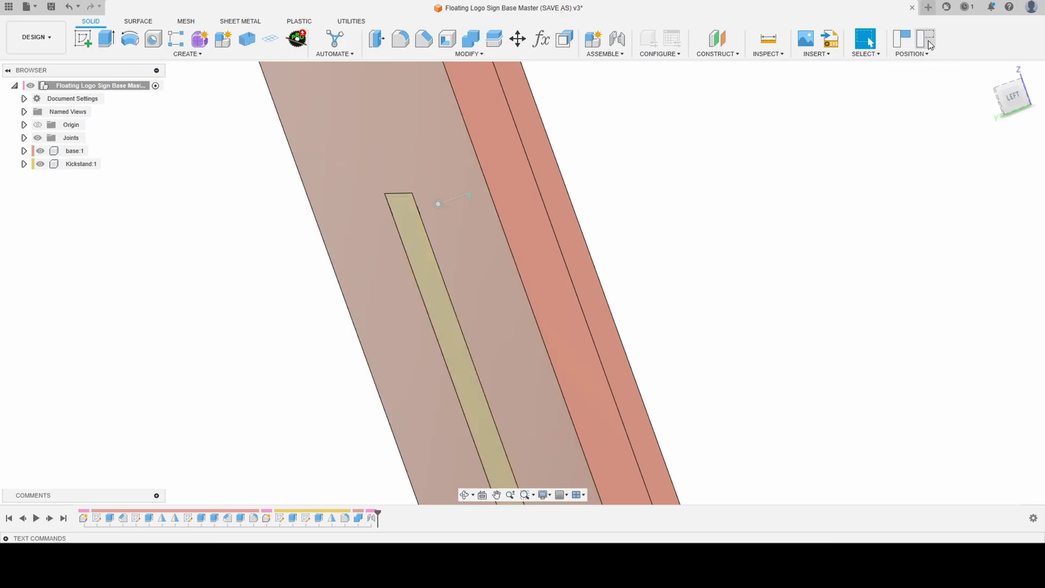
pyautogui.click(40, 151)
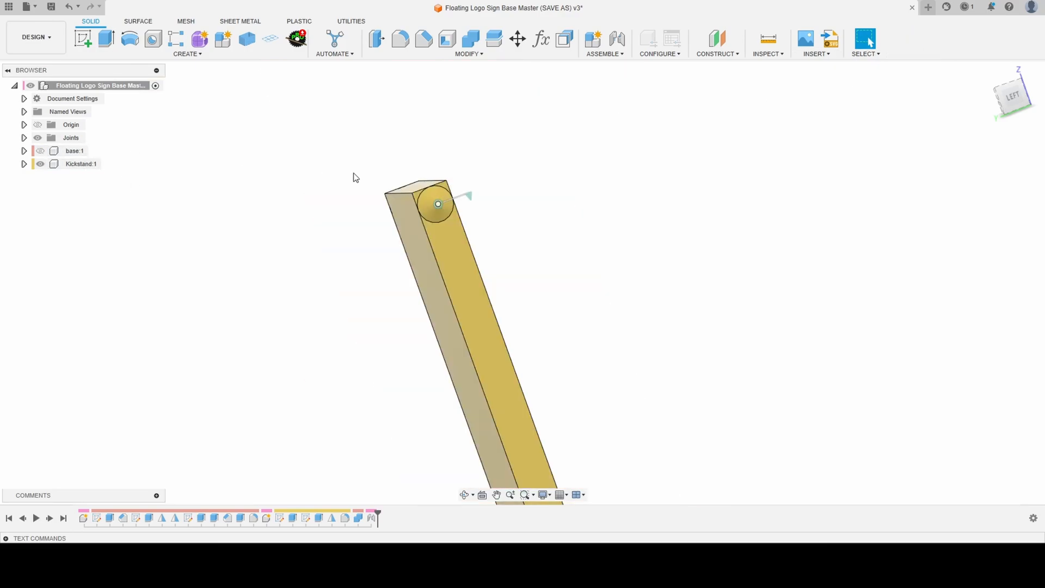
pyautogui.scroll(5, 401, 161)
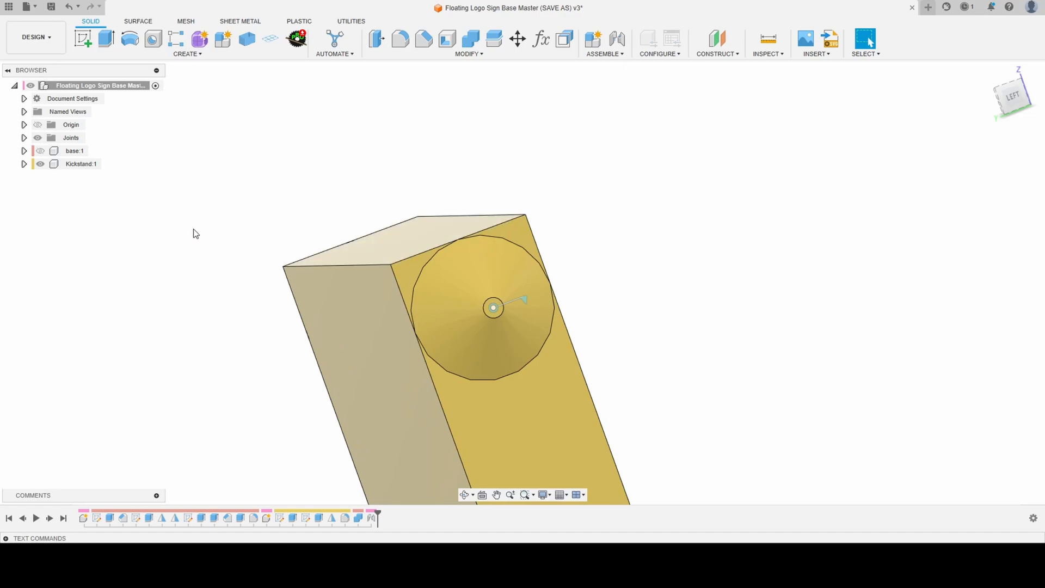
pyautogui.moveTo(110, 166)
pyautogui.click(180, 136)
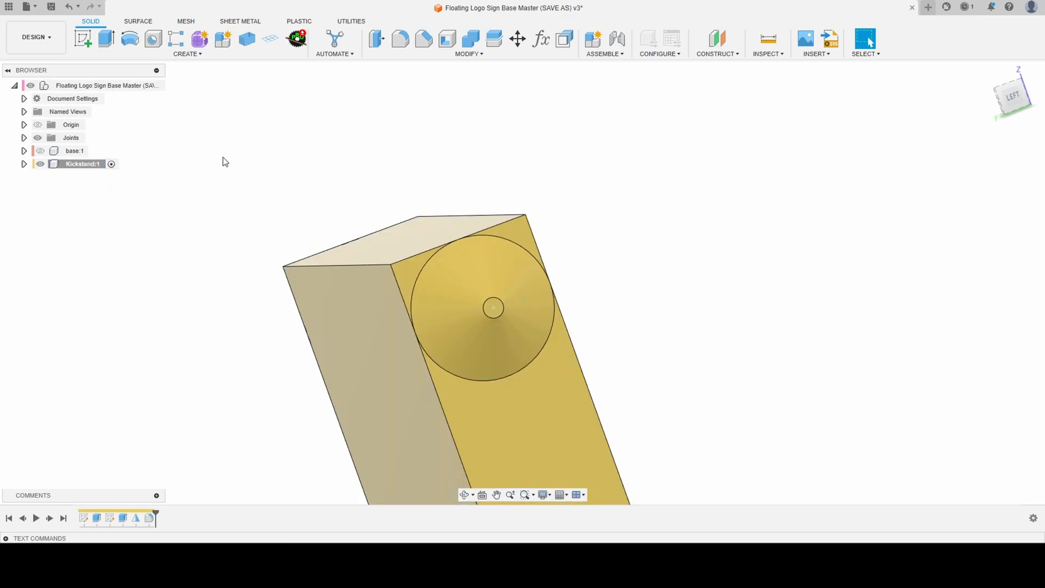
# - Round the kickstand's upper end by extruding the faces outside the hinge cone's circle as a Cut with extent All
pyautogui.press('e')
pyautogui.click(412, 280)
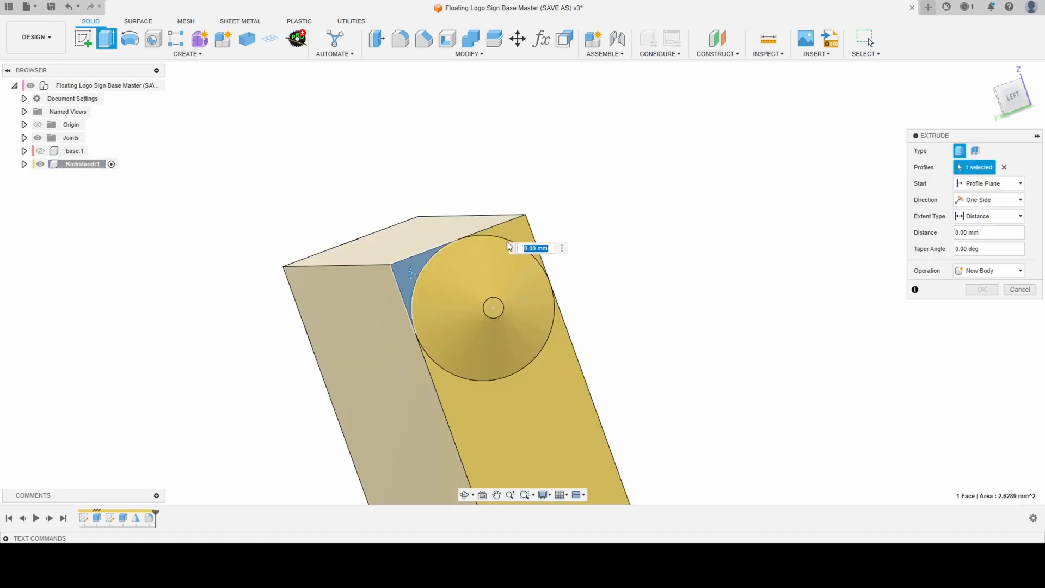
pyautogui.click(521, 232)
pyautogui.moveTo(522, 229); pyautogui.dragTo(24, 236)
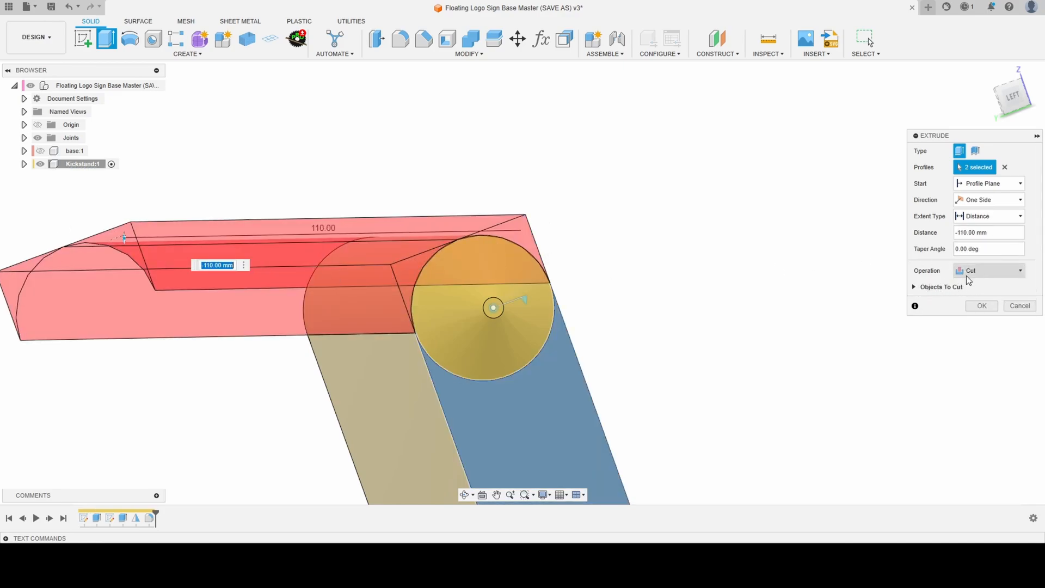
pyautogui.click(1000, 199)
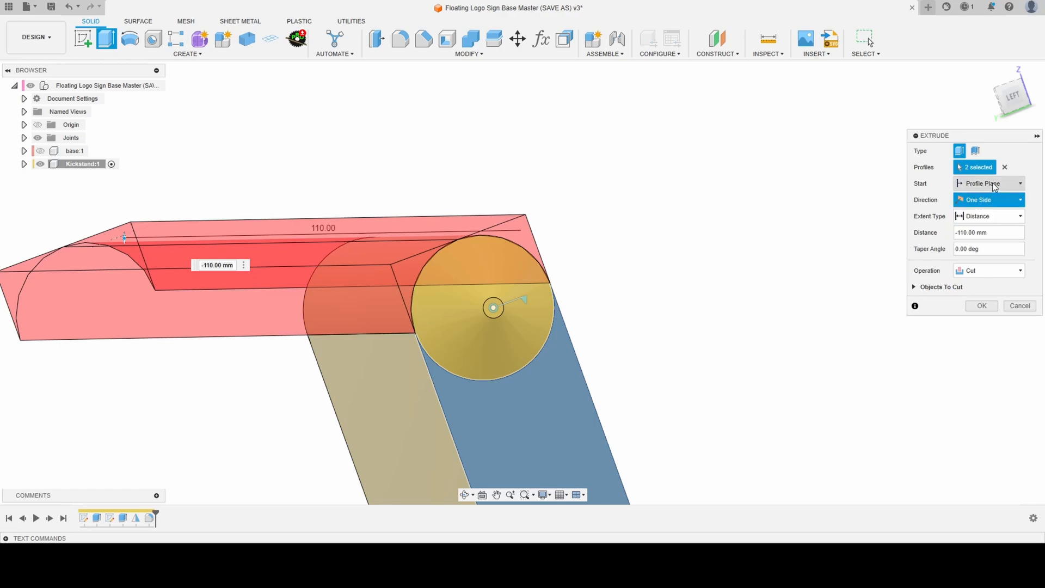
pyautogui.click(1021, 216)
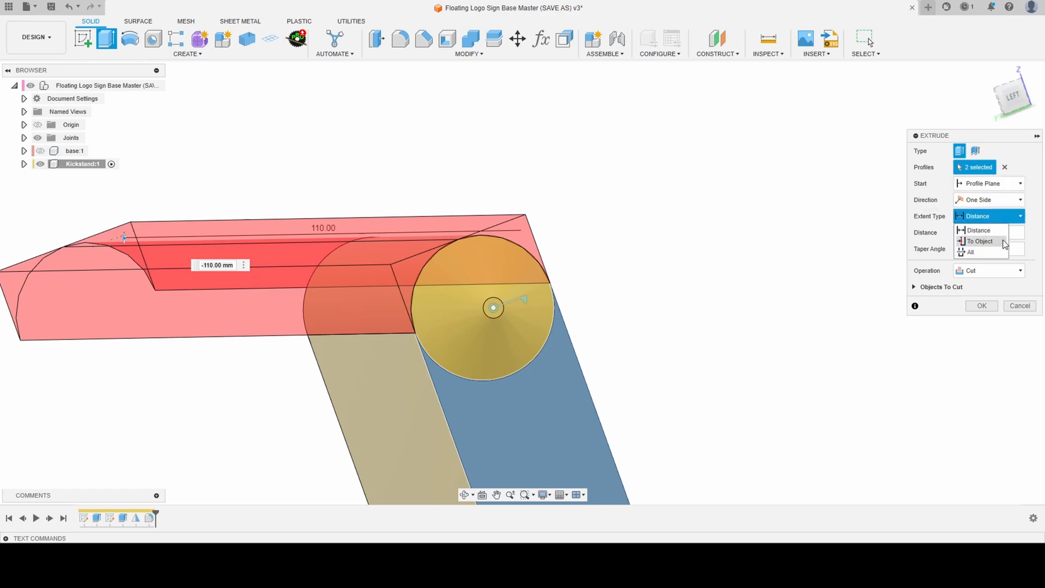
pyautogui.click(970, 252)
pyautogui.click(982, 306)
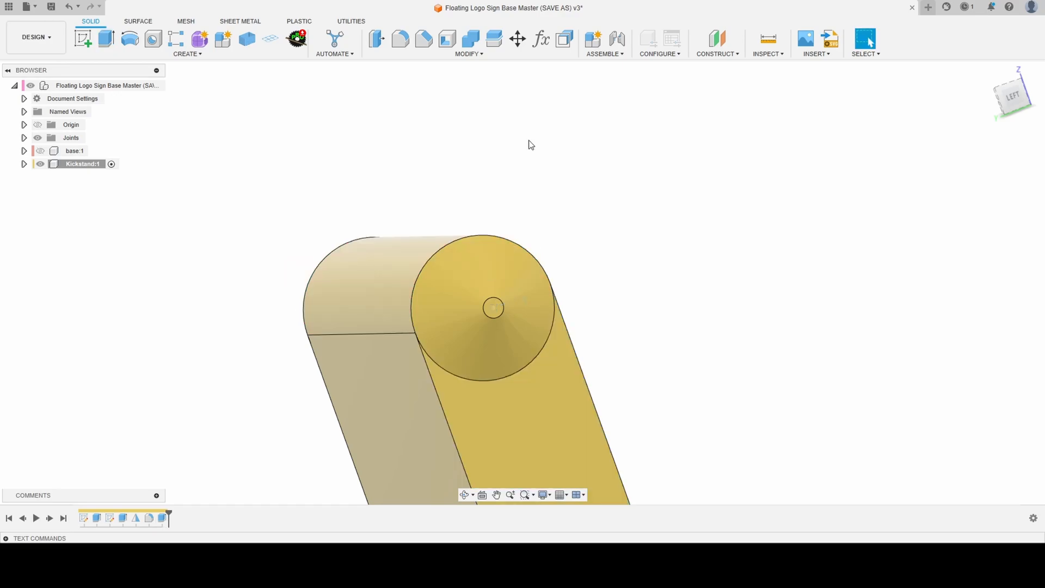
# - Show the base again in the full assembly and swing the kickstand open to 45 deg about its revolute joint
pyautogui.click(40, 151)
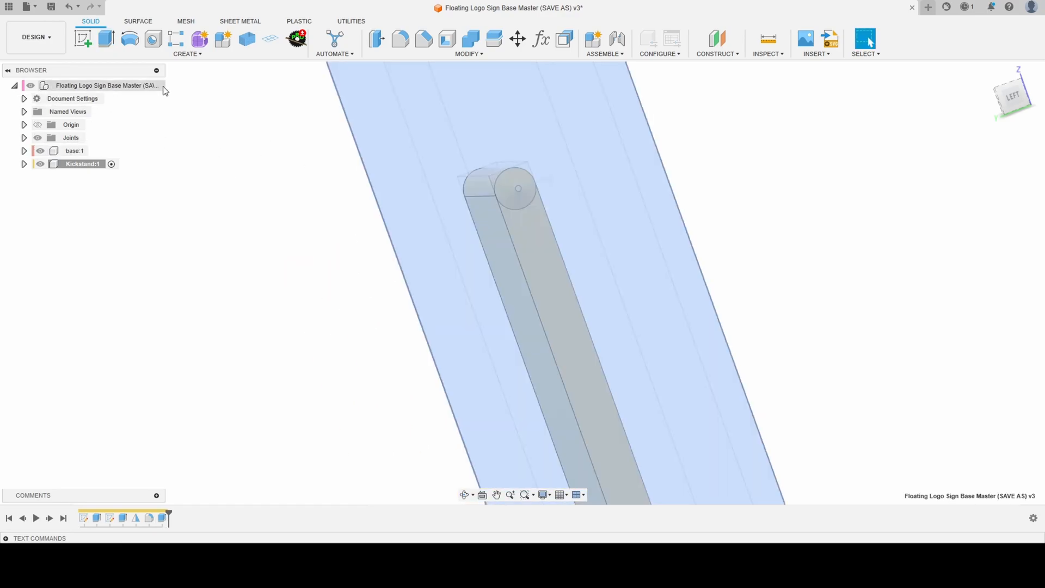
pyautogui.click(156, 86)
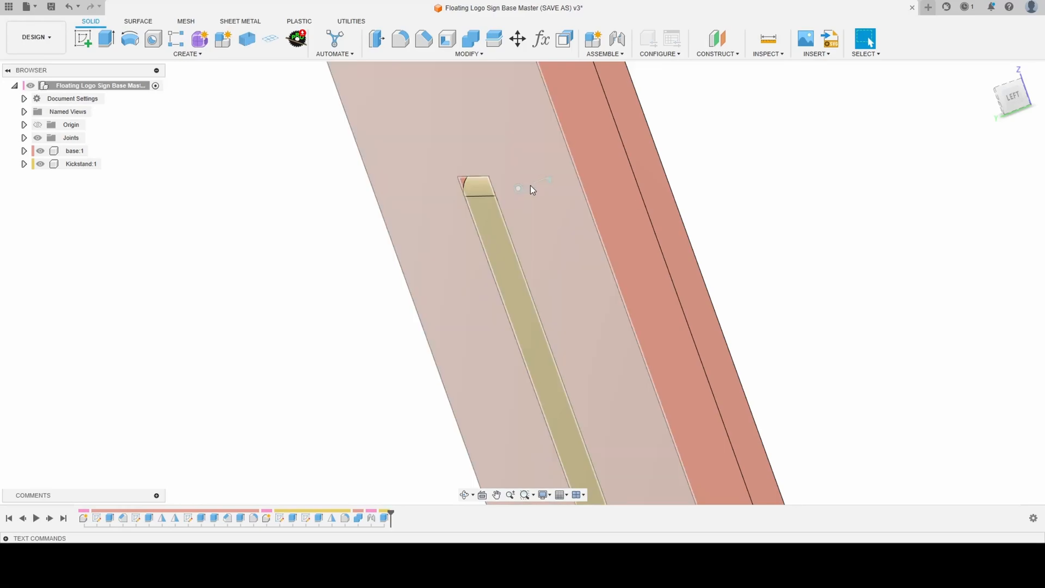
pyautogui.click(518, 187)
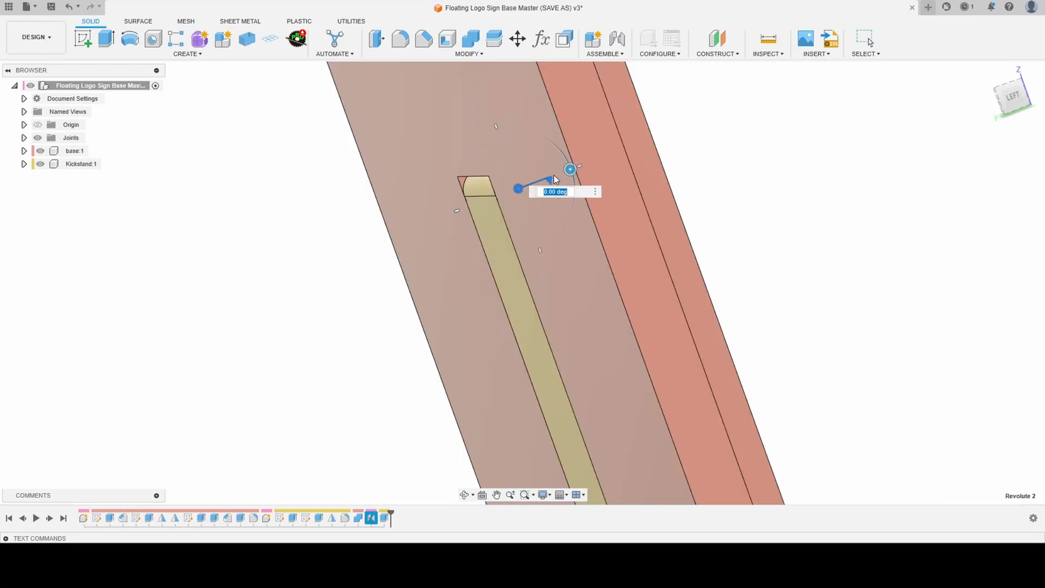
pyautogui.moveTo(567, 168); pyautogui.dragTo(568, 212)
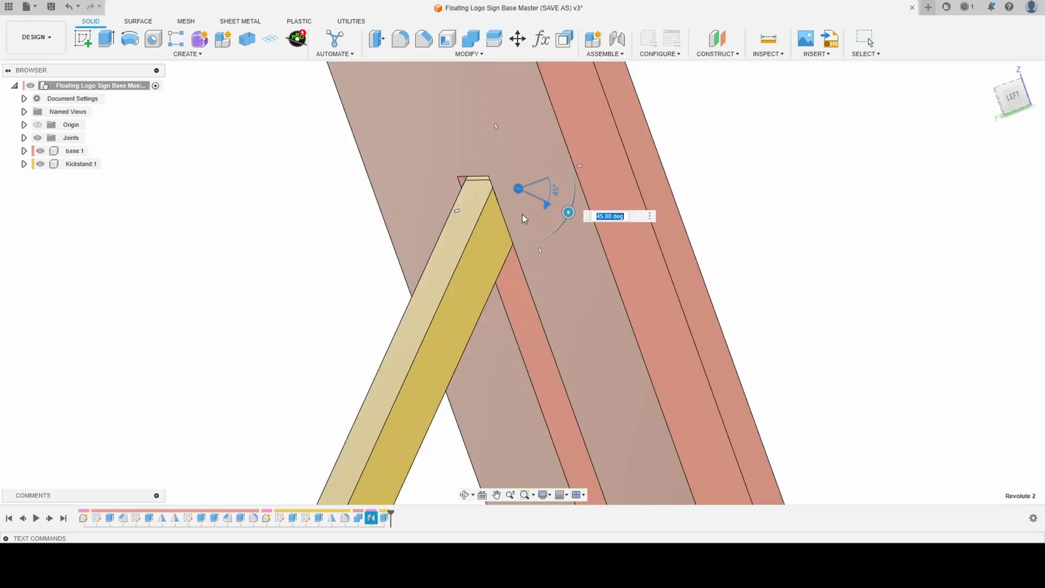
pyautogui.press('Return')
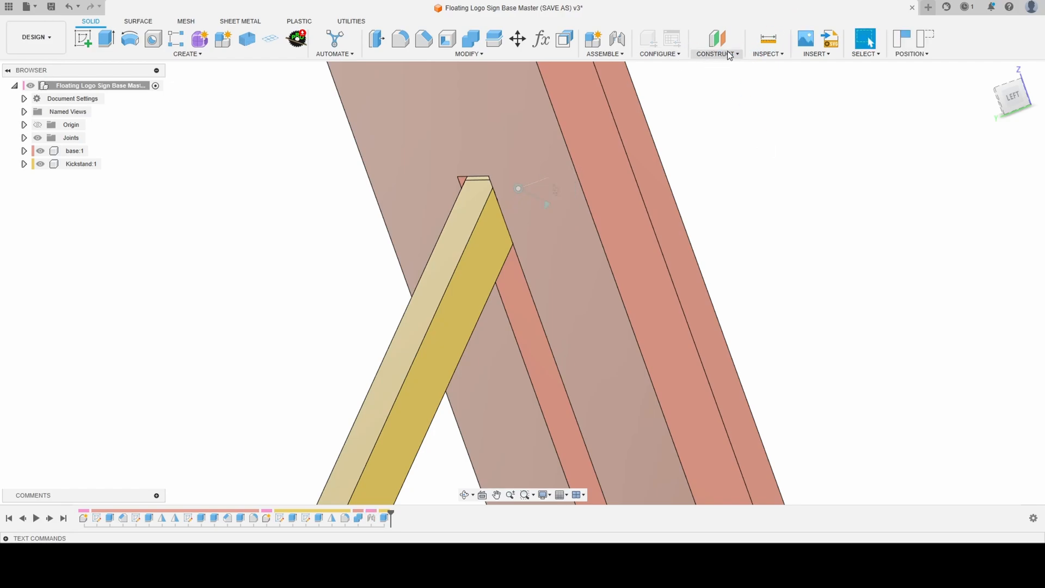
# - Start a section analysis from the base's side face, offset it -101 mm, and examine the rounded end's fit in the pocket
pyautogui.click(771, 54)
pyautogui.click(784, 164)
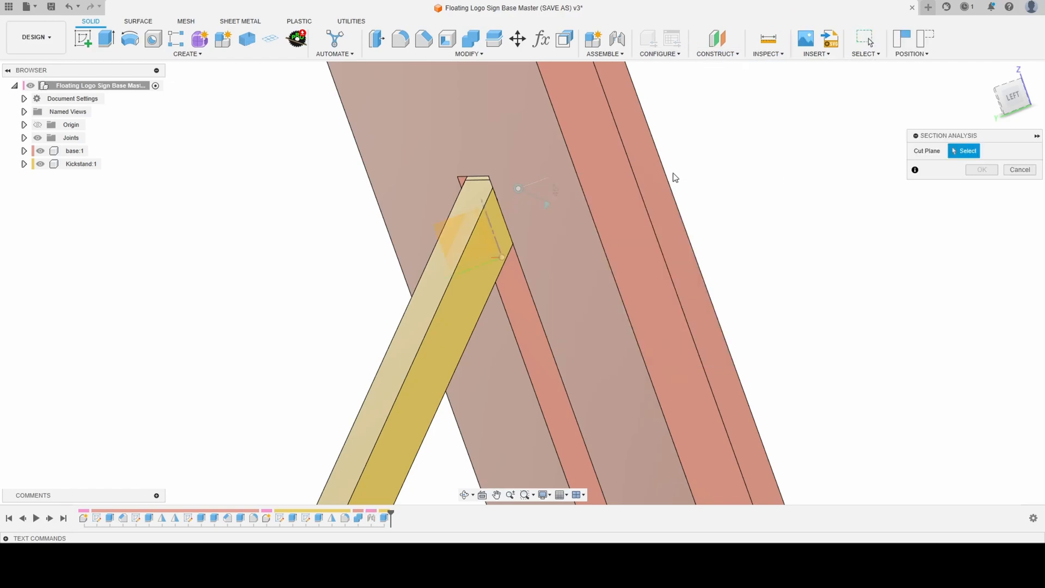
pyautogui.click(612, 185)
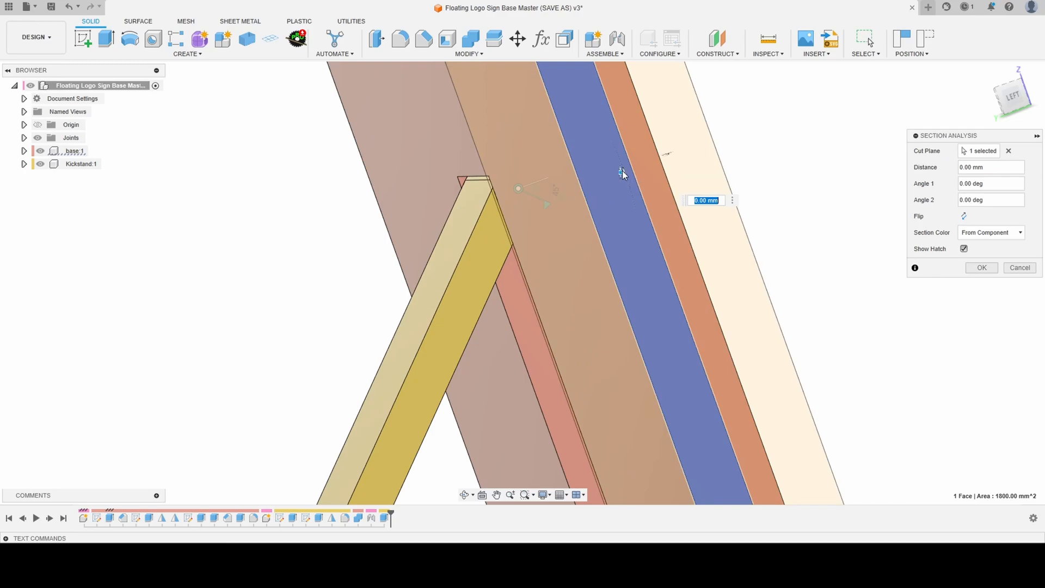
pyautogui.moveTo(621, 173); pyautogui.dragTo(513, 191)
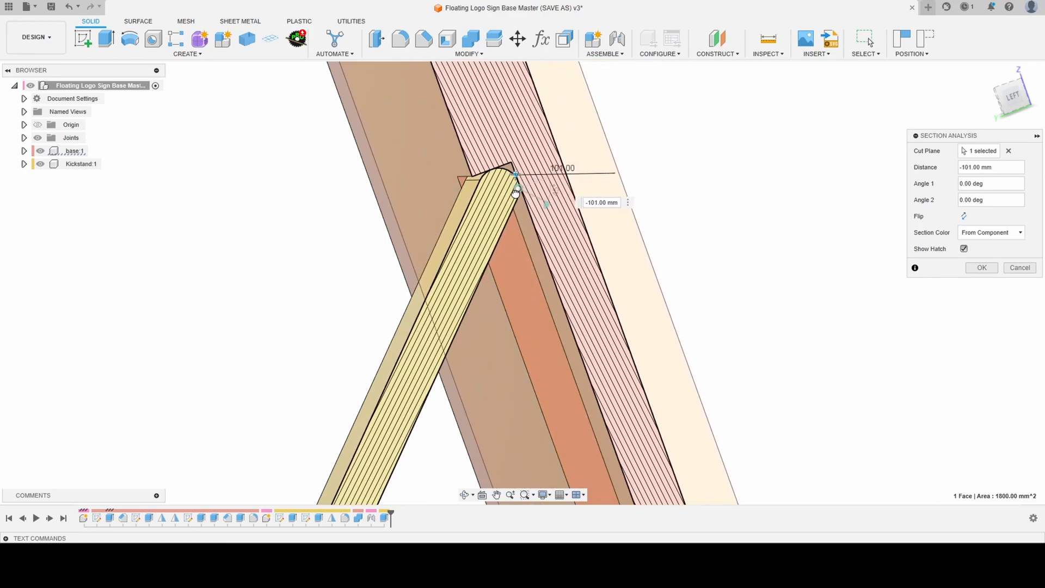
pyautogui.scroll(8, 501, 164)
pyautogui.keyDown('shift'); pyautogui.moveTo(532, 203); pyautogui.dragTo(520, 200, button='middle'); pyautogui.keyUp('shift')
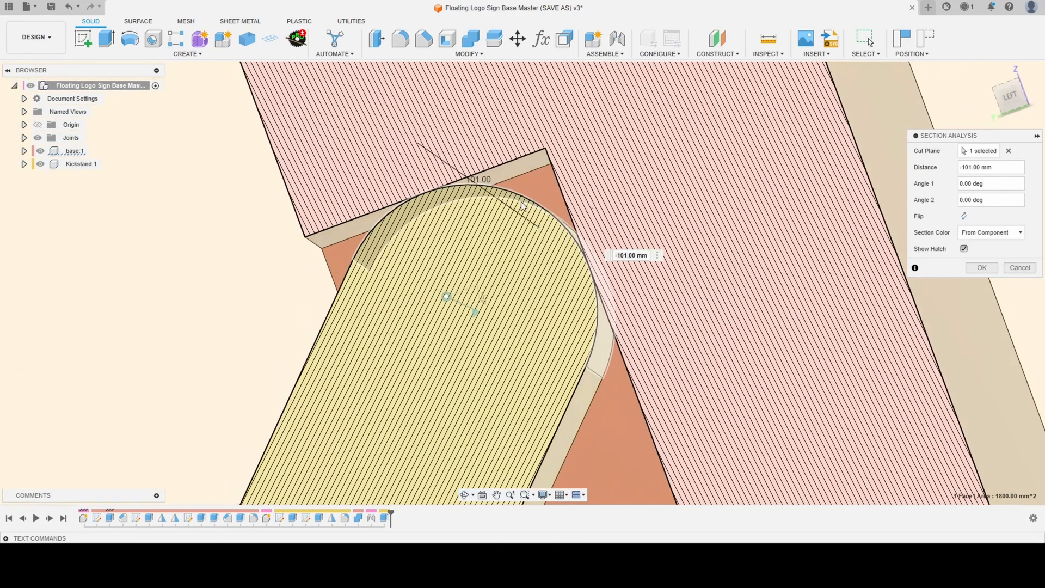
pyautogui.scroll(3, 445, 191)
pyautogui.keyDown('shift'); pyautogui.moveTo(446, 191); pyautogui.dragTo(452, 196, button='middle'); pyautogui.keyUp('shift')
# - Shift the section plane to the kickstand's hinge circle and create the analysis
pyautogui.scroll(-8, 454, 204)
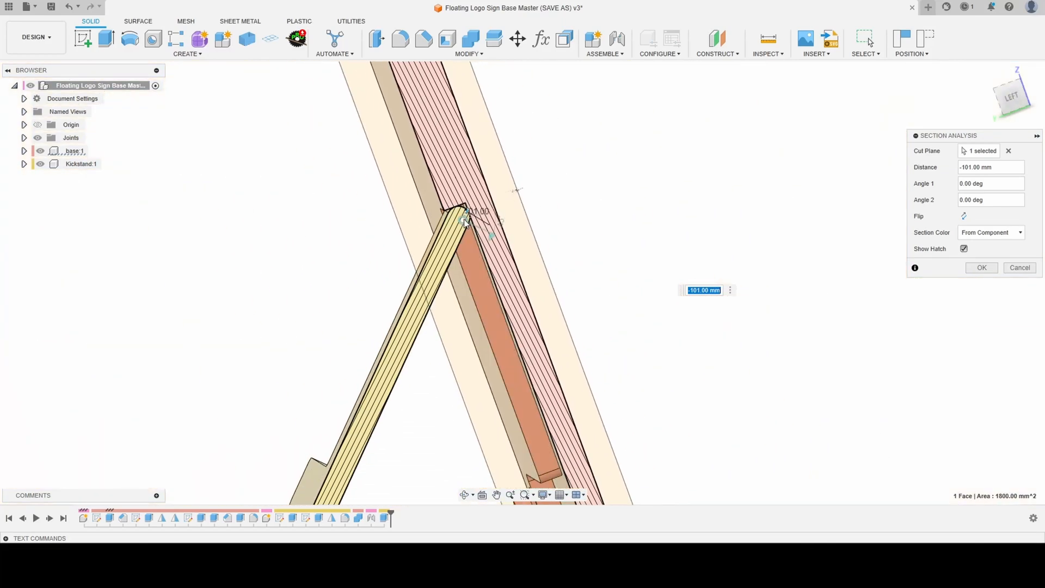
pyautogui.moveTo(470, 228); pyautogui.dragTo(468, 225)
pyautogui.click(982, 267)
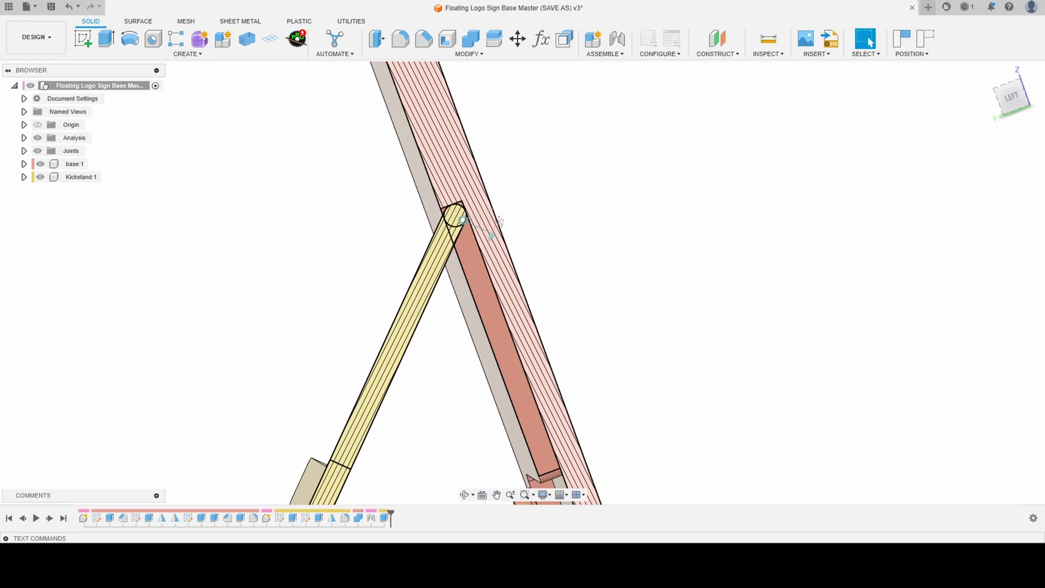
# - Hide the section analysis and capture the kickstand's opened position
pyautogui.scroll(-4, 488, 282)
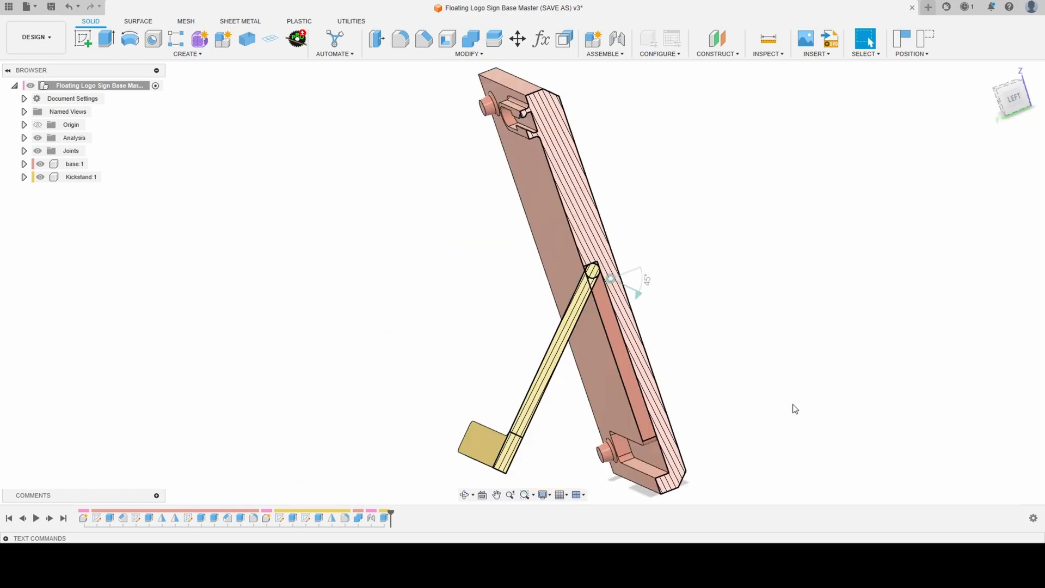
pyautogui.click(38, 137)
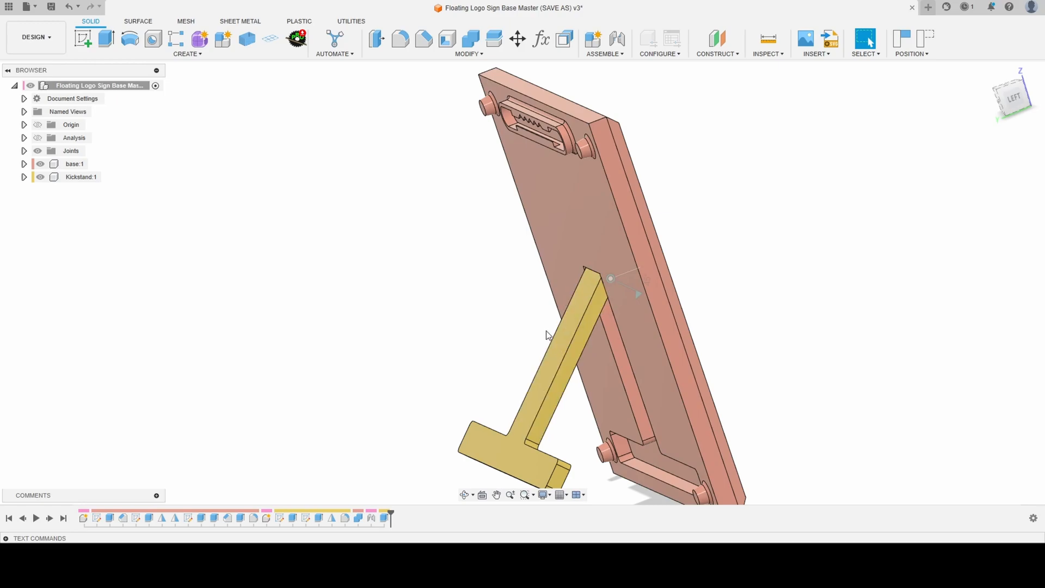
pyautogui.scroll(-2, 392, 221)
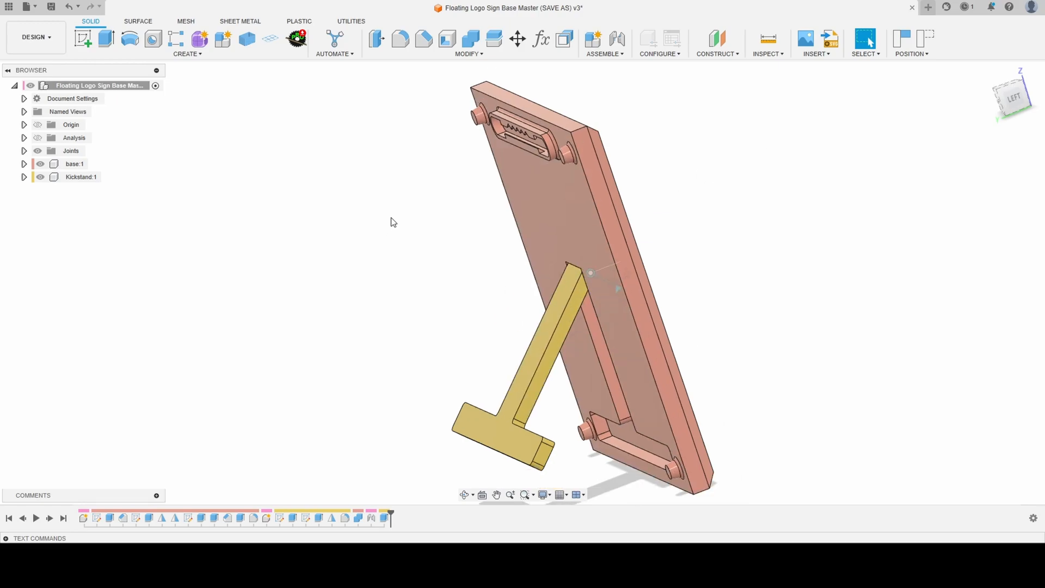
pyautogui.click(899, 38)
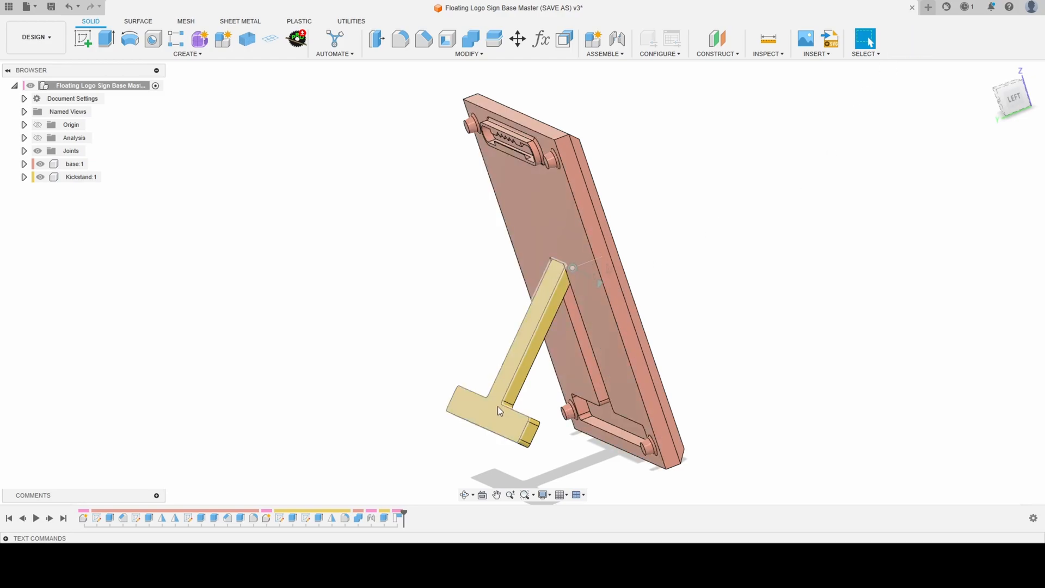
# - Activate the base component and set up a 2 mm Join extrusion of the pocket's upper end face toward the kickstand
pyautogui.scroll(7, 554, 263)
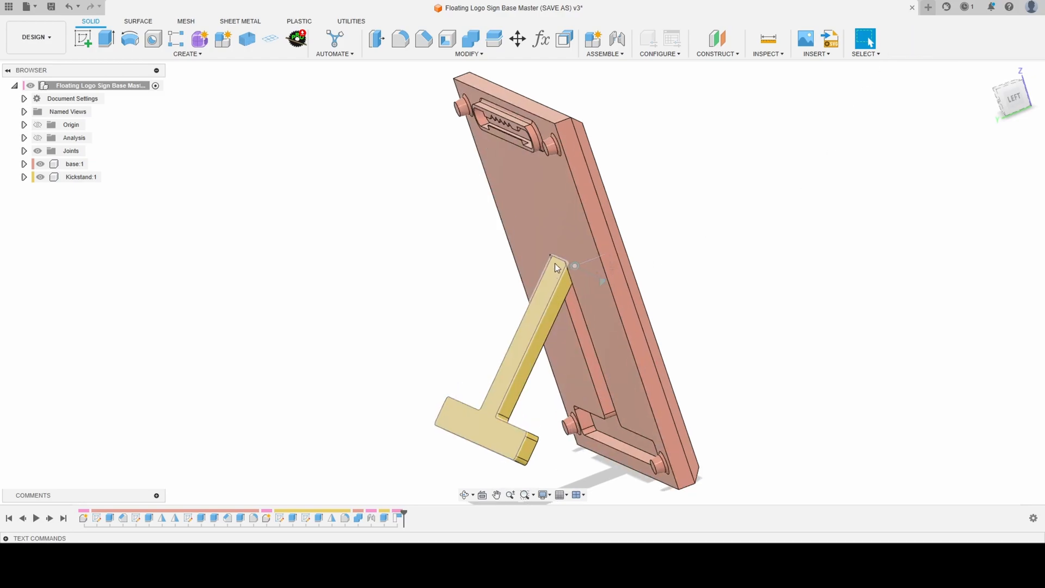
pyautogui.keyDown('shift'); pyautogui.moveTo(554, 253); pyautogui.dragTo(550, 281, button='middle'); pyautogui.keyUp('shift')
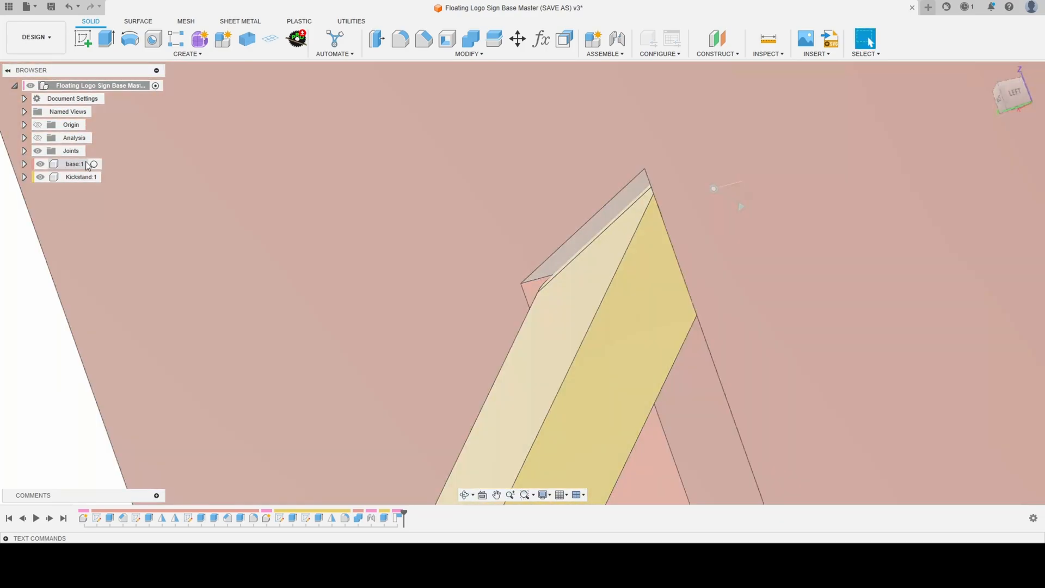
pyautogui.click(94, 166)
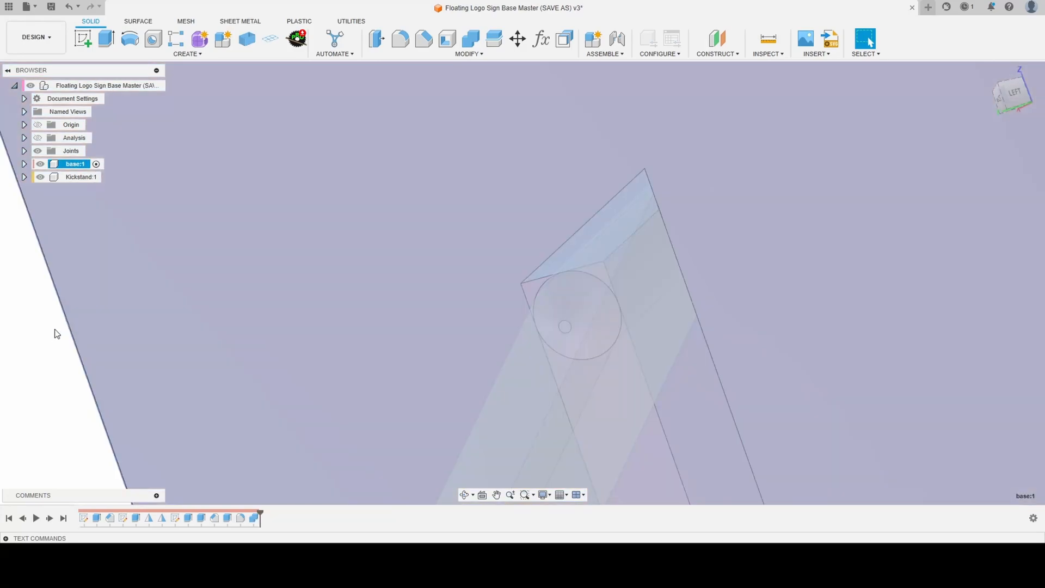
pyautogui.click(54, 333)
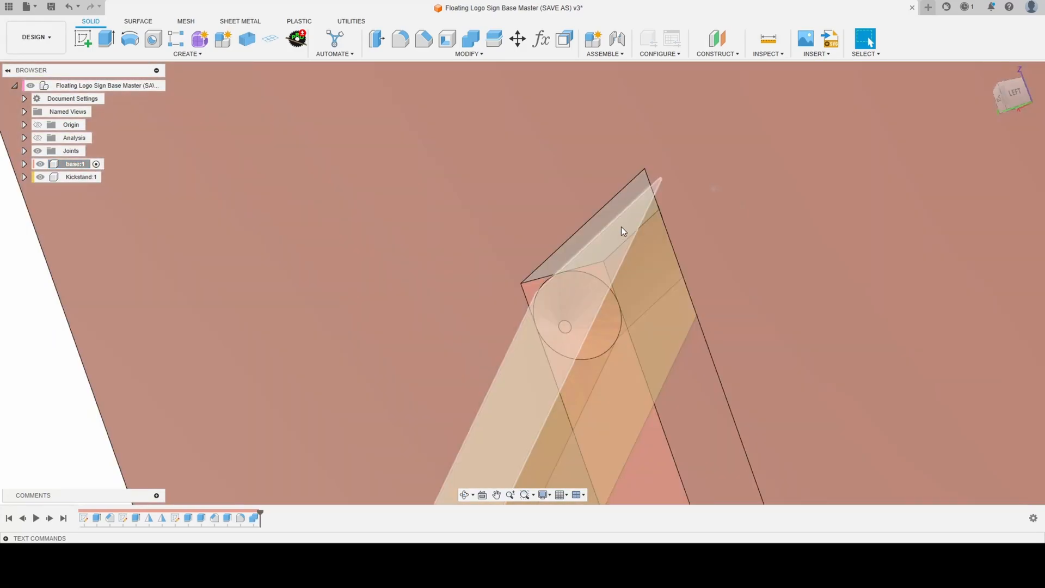
pyautogui.click(577, 246)
pyautogui.press('e')
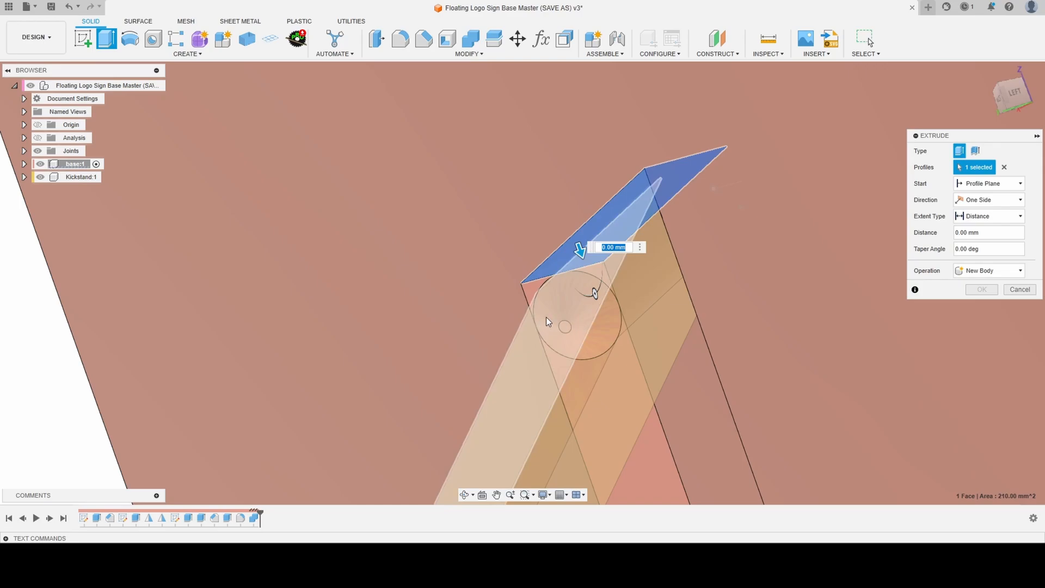
pyautogui.click(522, 372)
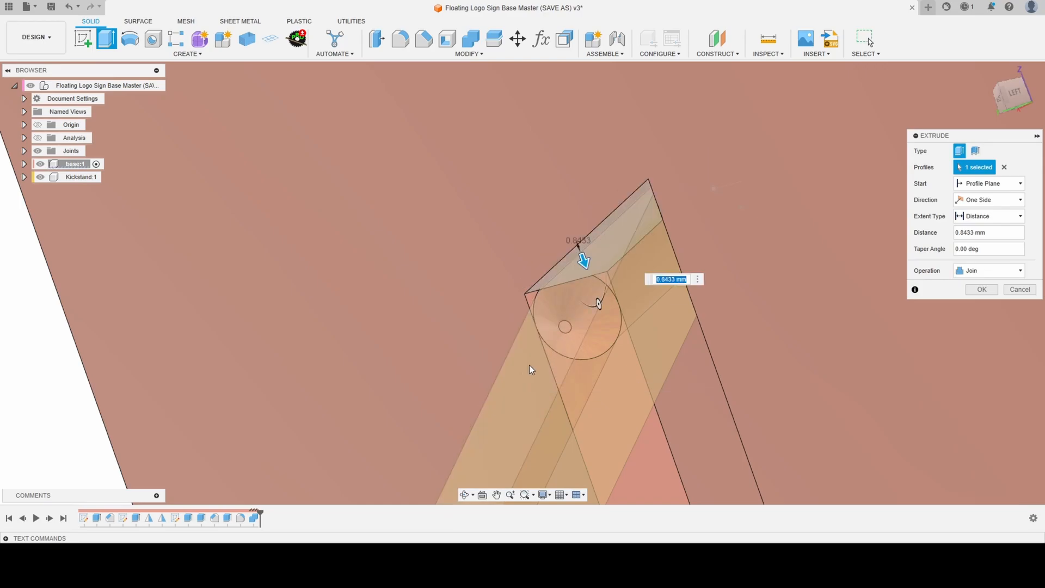
pyautogui.scroll(4, 566, 262)
pyautogui.keyDown('shift'); pyautogui.moveTo(554, 272); pyautogui.dragTo(540, 289, button='middle'); pyautogui.keyUp('shift')
pyautogui.moveTo(569, 272); pyautogui.dragTo(576, 290)
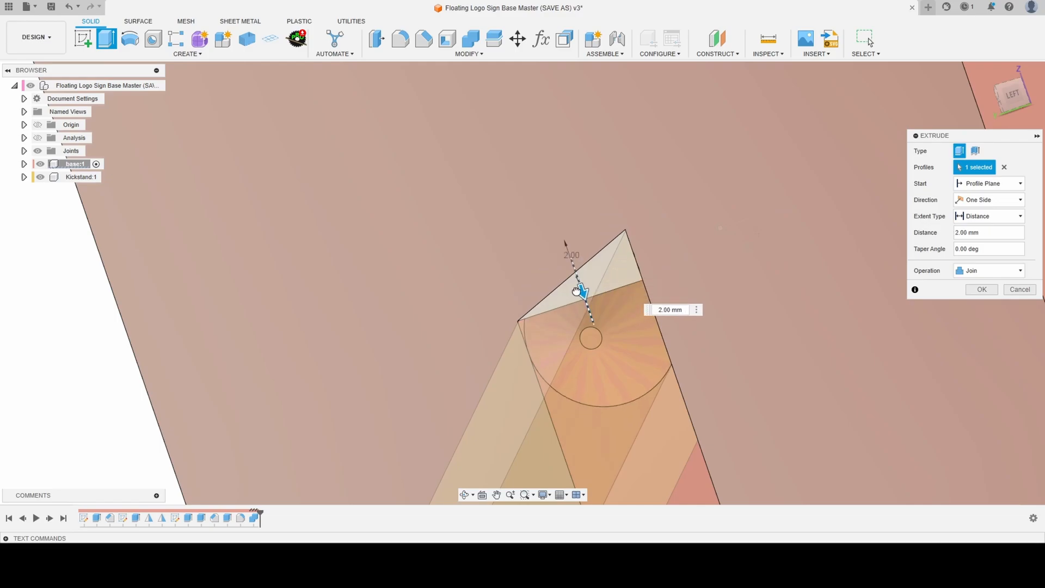
# - Apply the 2 mm Join extrusion to the pocket's upper end face and reactivate the top-level assembly
pyautogui.scroll(7, 521, 323)
pyautogui.keyDown('shift'); pyautogui.moveTo(478, 312); pyautogui.dragTo(522, 338, button='middle'); pyautogui.keyUp('shift')
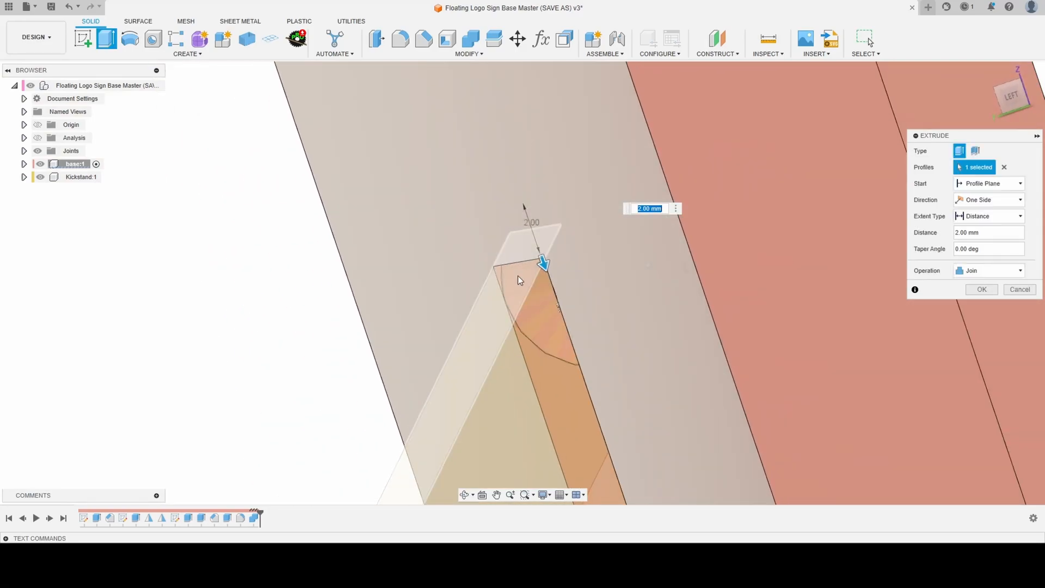
pyautogui.keyDown('shift'); pyautogui.moveTo(525, 288); pyautogui.dragTo(528, 282, button='middle'); pyautogui.keyUp('shift')
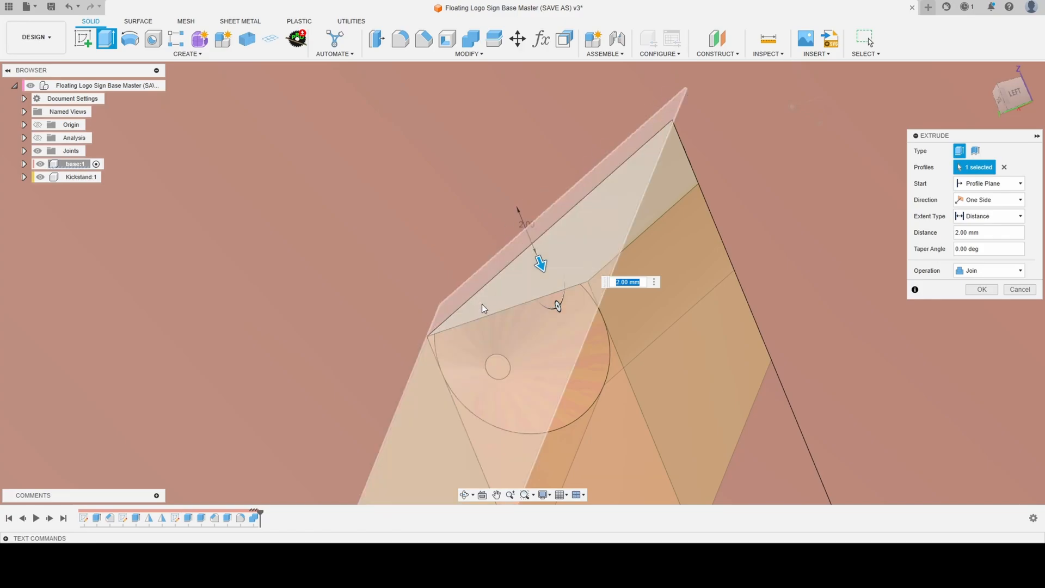
pyautogui.scroll(-2, 488, 180)
pyautogui.scroll(-1, 487, 183)
pyautogui.scroll(-1, 513, 218)
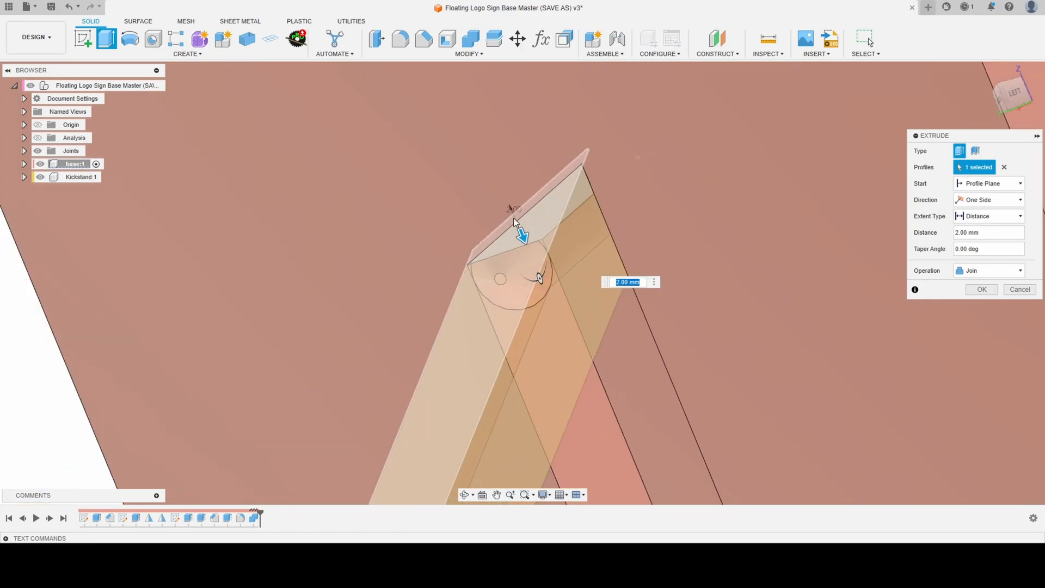
pyautogui.scroll(-2, 484, 174)
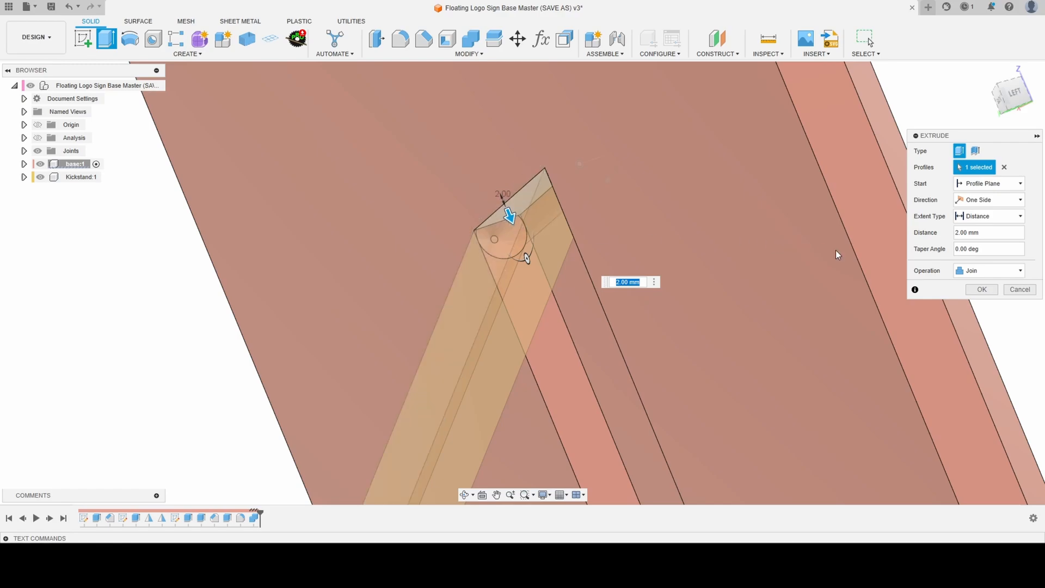
pyautogui.click(983, 290)
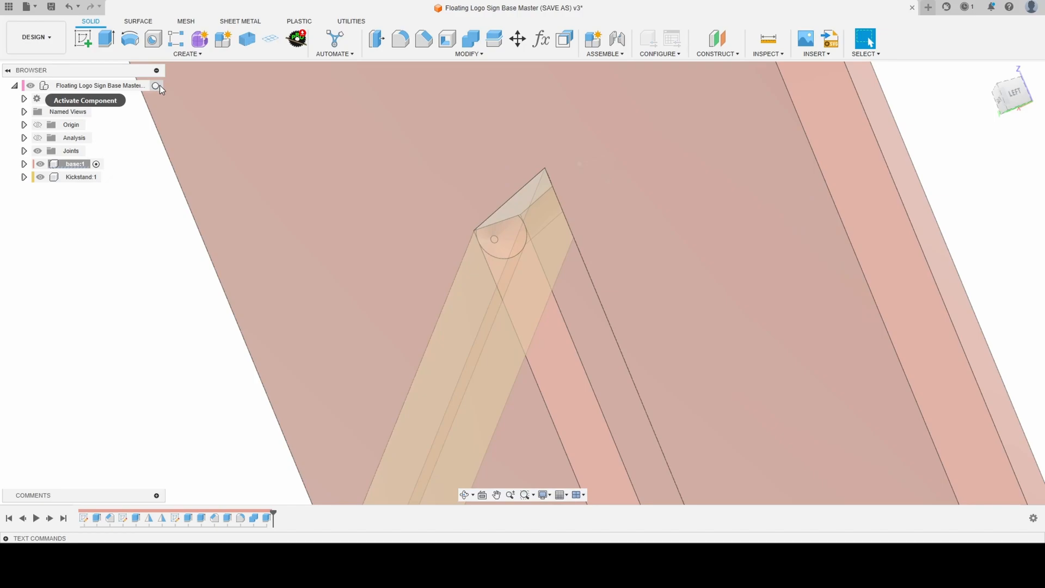
pyautogui.click(155, 85)
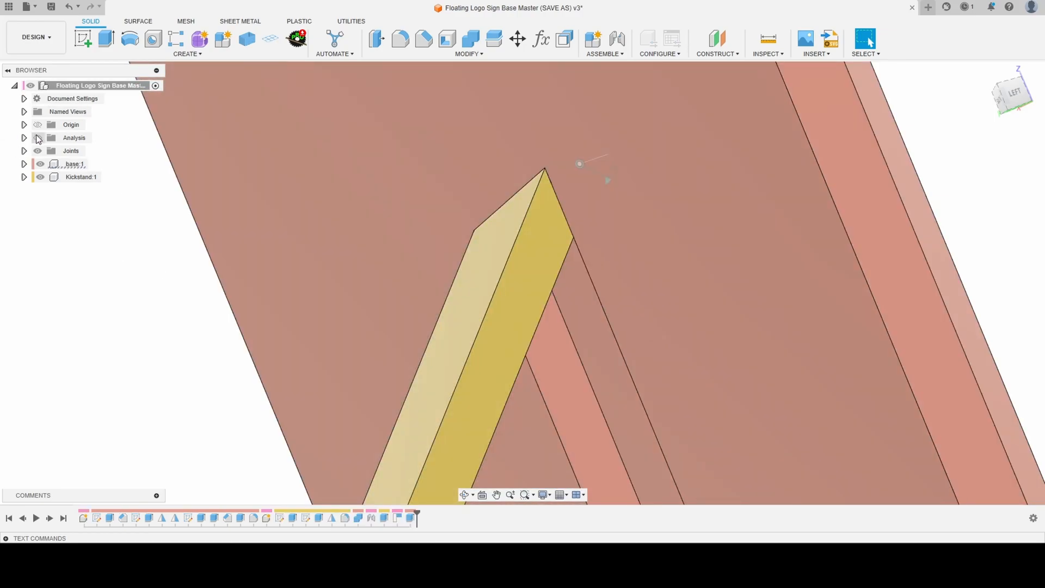
# - Show the section analysis and set its cut plane distance to 25 mm so it slices through the kickstand's arm
pyautogui.click(37, 138)
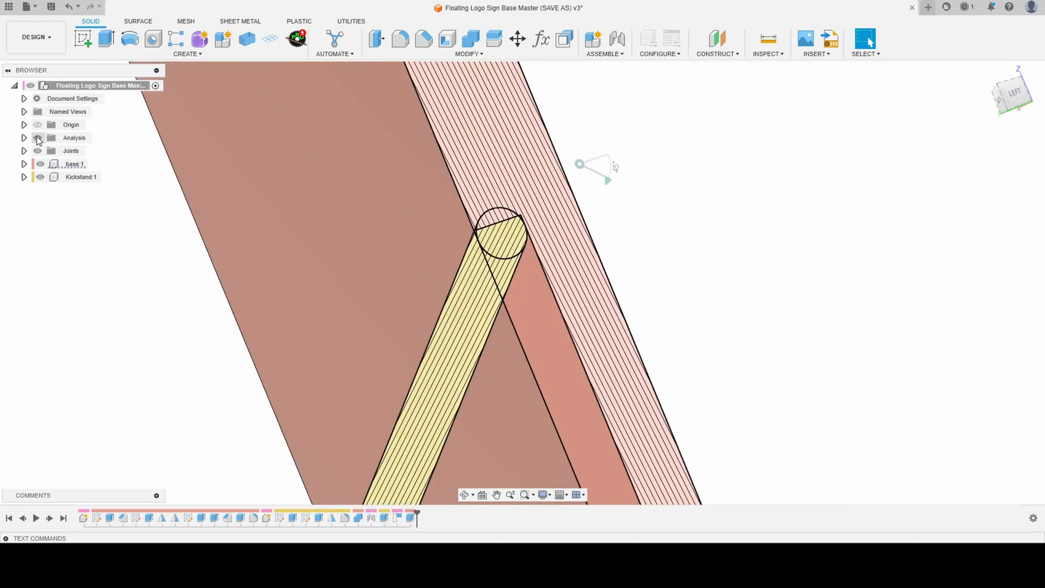
pyautogui.moveTo(552, 207)
pyautogui.keyDown('shift'); pyautogui.mouseDown(button='middle')
pyautogui.moveTo(537, 231)
pyautogui.moveTo(560, 243)
pyautogui.moveTo(619, 220)
pyautogui.moveTo(613, 266)
pyautogui.moveTo(580, 266)
pyautogui.moveTo(615, 277)
pyautogui.moveTo(594, 283)
pyautogui.mouseUp(button='middle'); pyautogui.keyUp('shift')
pyautogui.scroll(2, 592, 240)
pyautogui.scroll(-2, 592, 240)
pyautogui.scroll(-5, 593, 242)
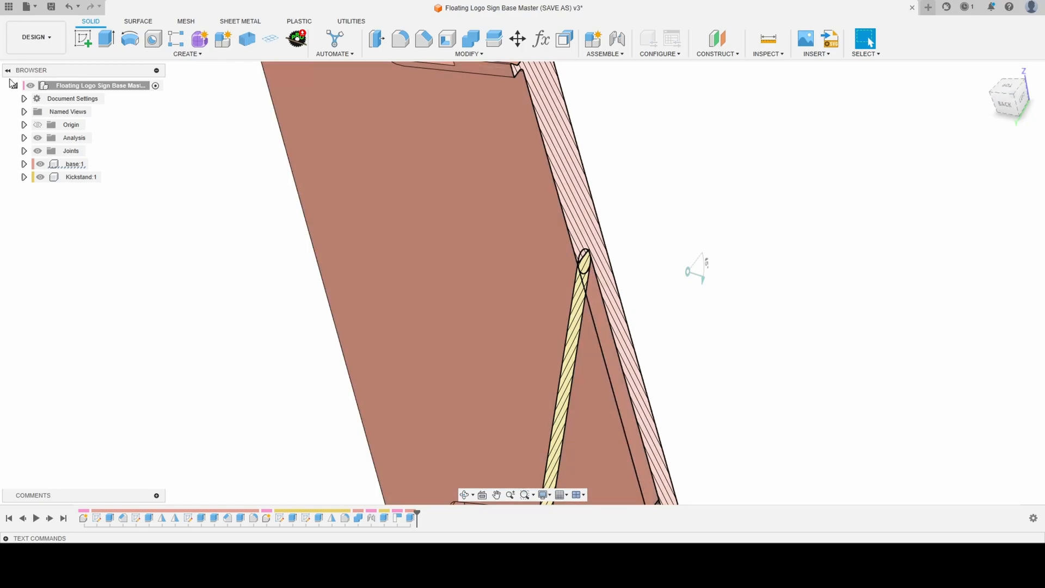
pyautogui.click(24, 137)
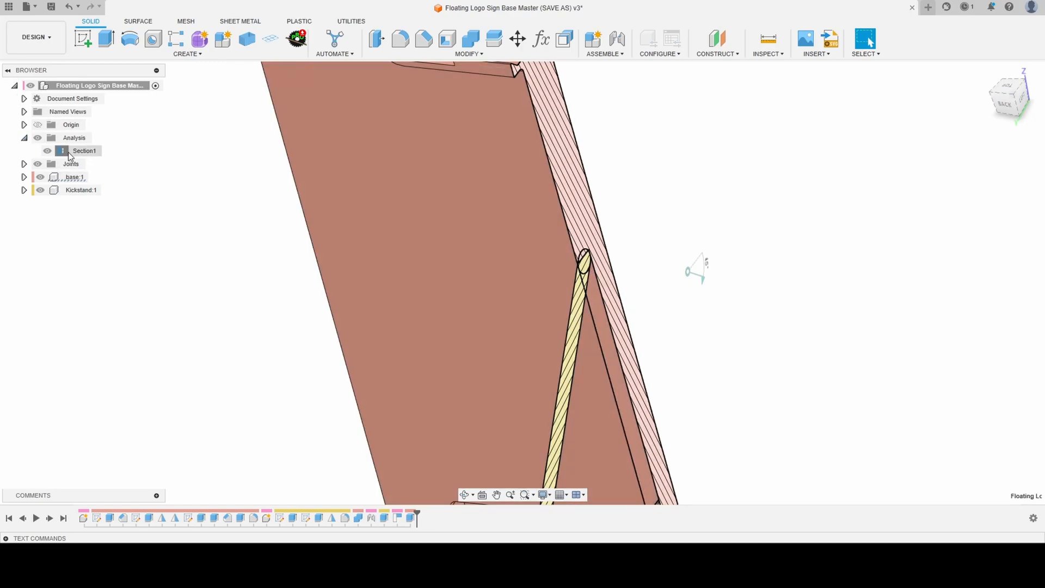
pyautogui.doubleClick(71, 151)
pyautogui.moveTo(621, 293); pyautogui.dragTo(704, 311)
pyautogui.scroll(8, 675, 264)
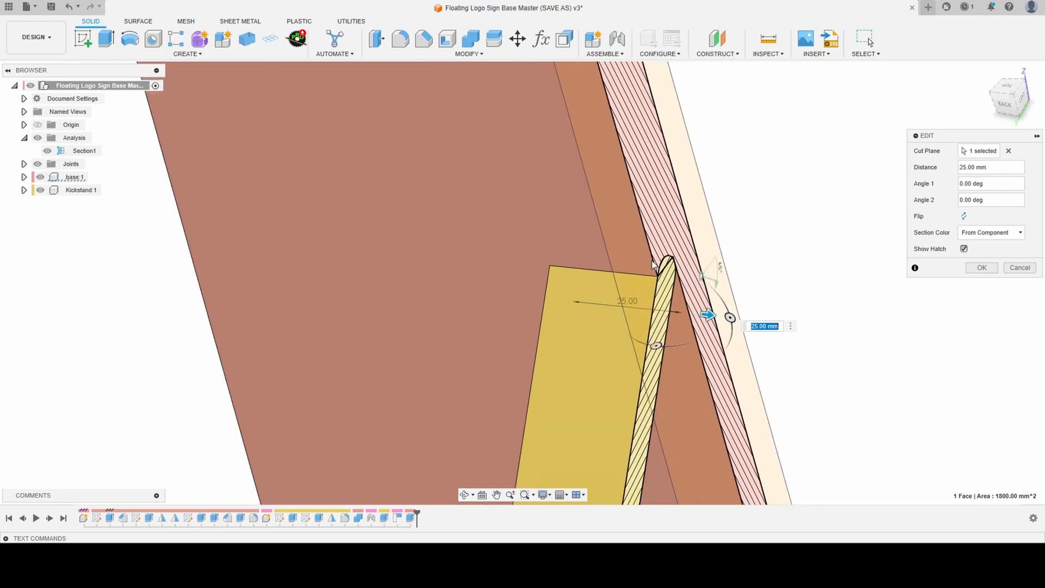
pyautogui.keyDown('shift'); pyautogui.moveTo(676, 265); pyautogui.dragTo(641, 240, button='middle'); pyautogui.keyUp('shift')
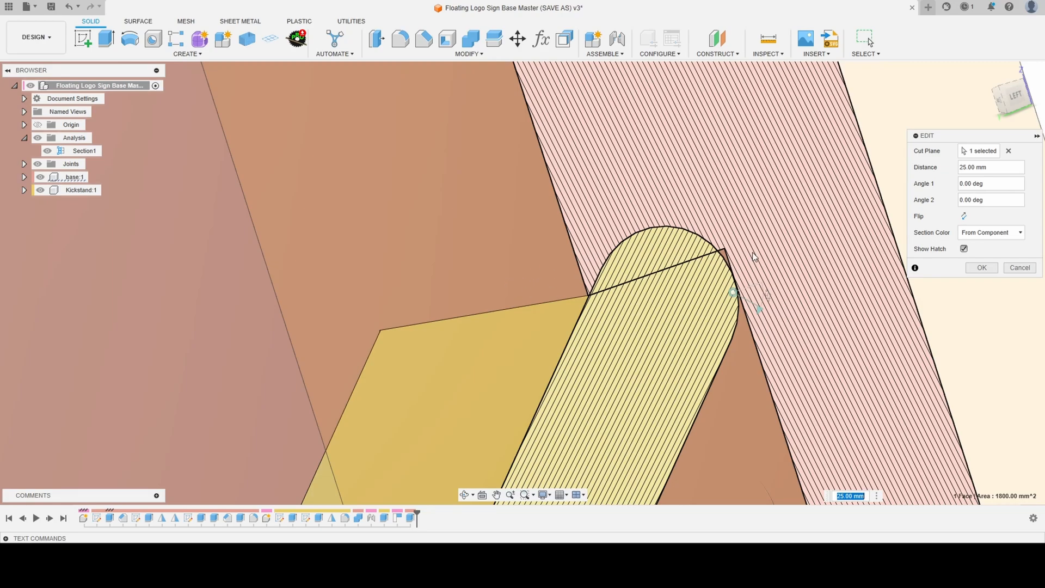
pyautogui.click(982, 267)
# - Hide the section and cut the kickstand body out of the base with Combine, keeping the tool body
pyautogui.click(48, 151)
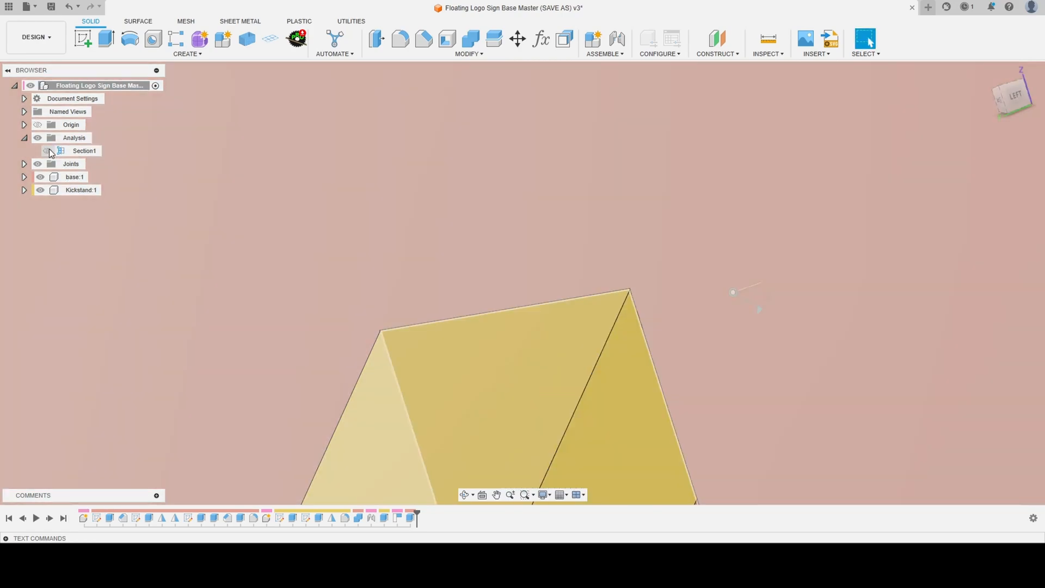
pyautogui.click(24, 138)
pyautogui.scroll(-3, 480, 156)
pyautogui.scroll(-2, 480, 156)
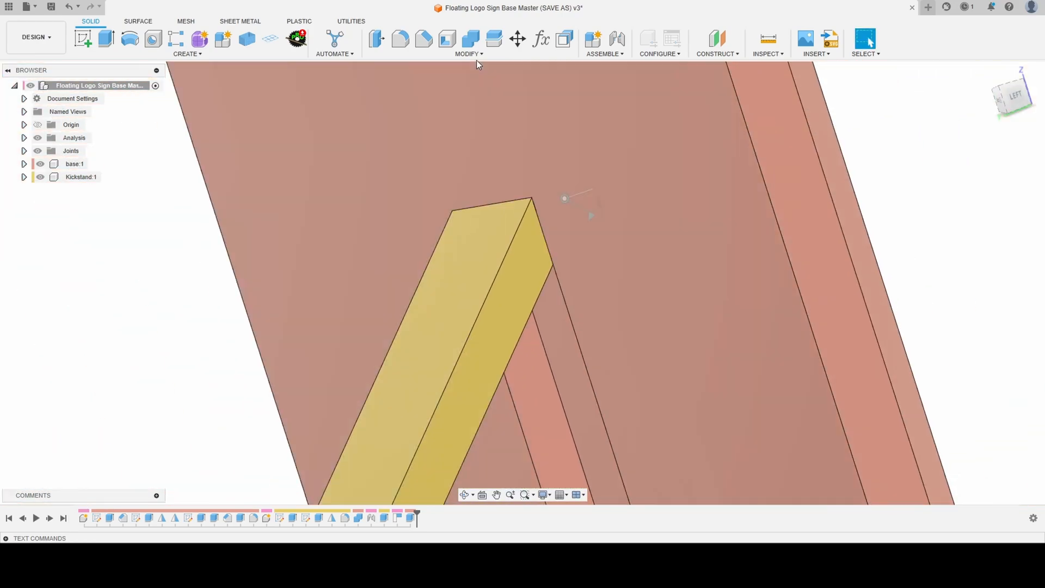
pyautogui.click(471, 40)
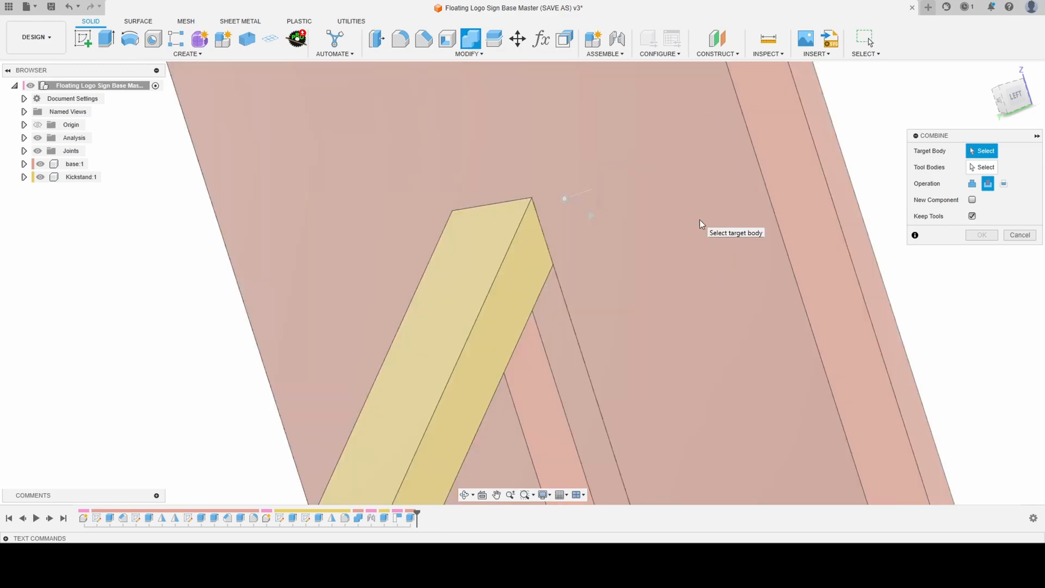
pyautogui.click(627, 102)
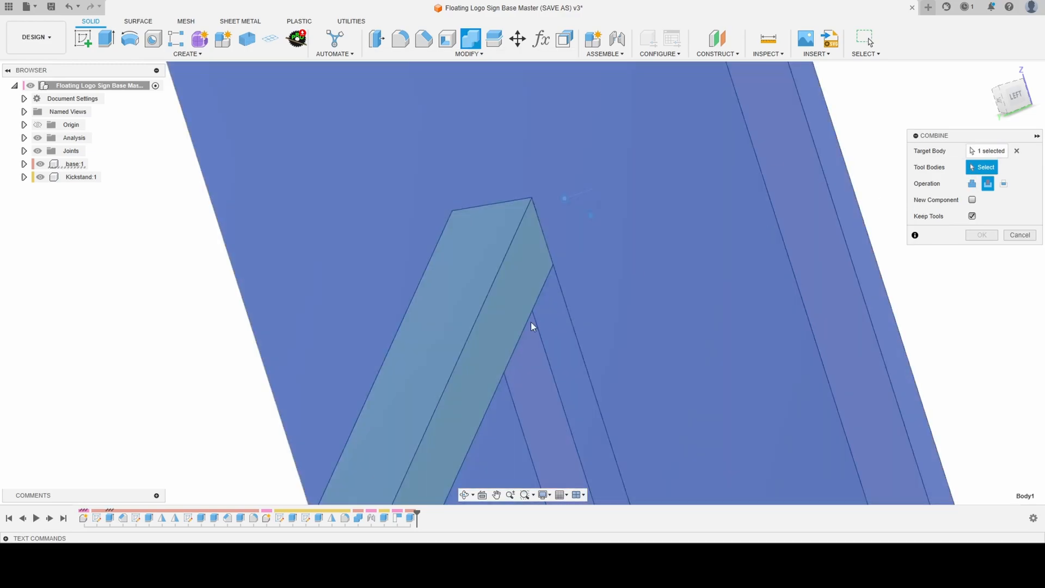
pyautogui.click(452, 362)
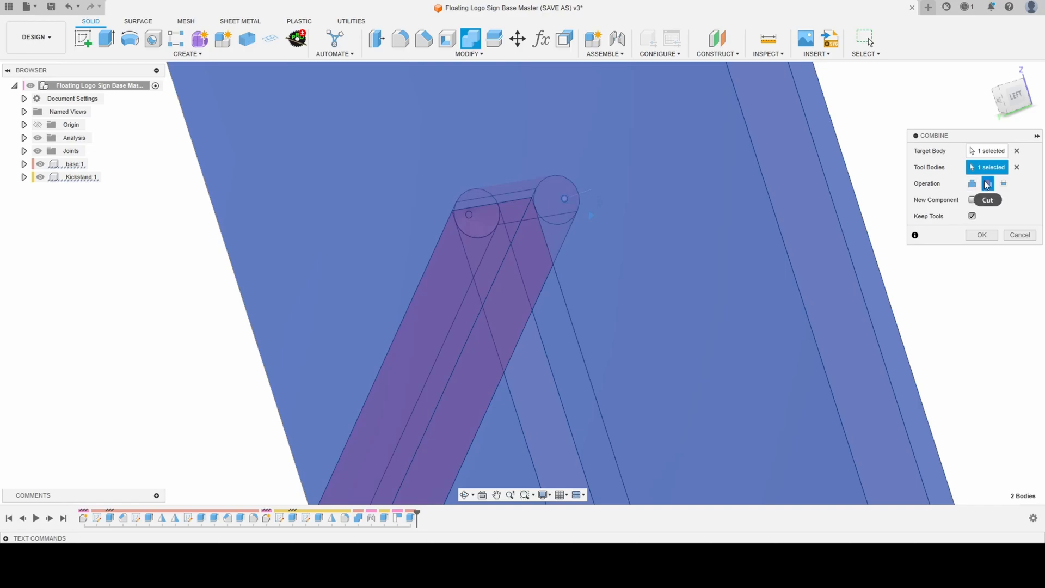
pyautogui.click(979, 235)
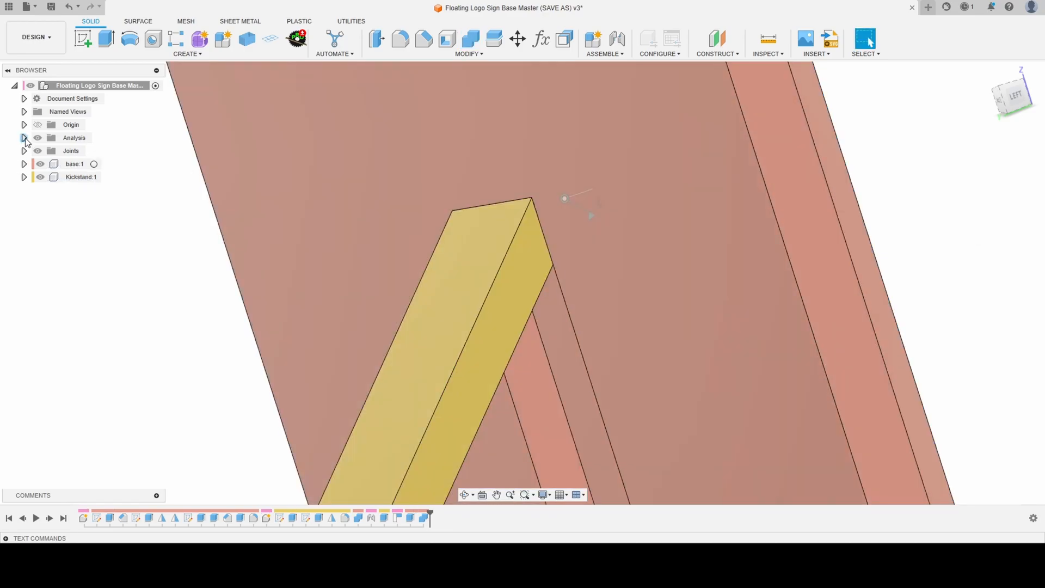
# - Show the section analysis again and examine how the kickstand's rounded end fits the newly cut pocket
pyautogui.click(24, 138)
pyautogui.click(57, 152)
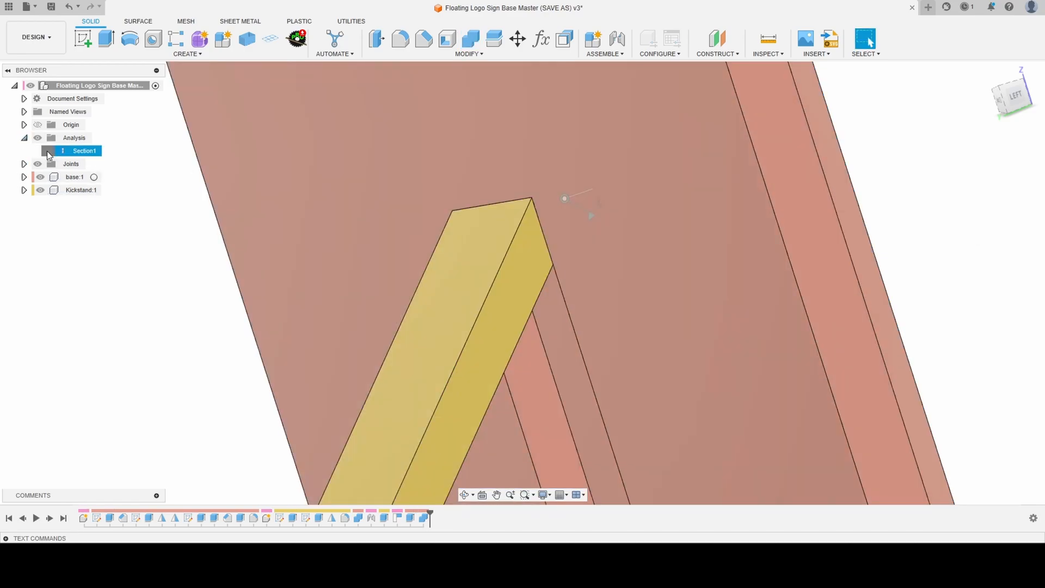
pyautogui.click(48, 151)
pyautogui.scroll(6, 645, 244)
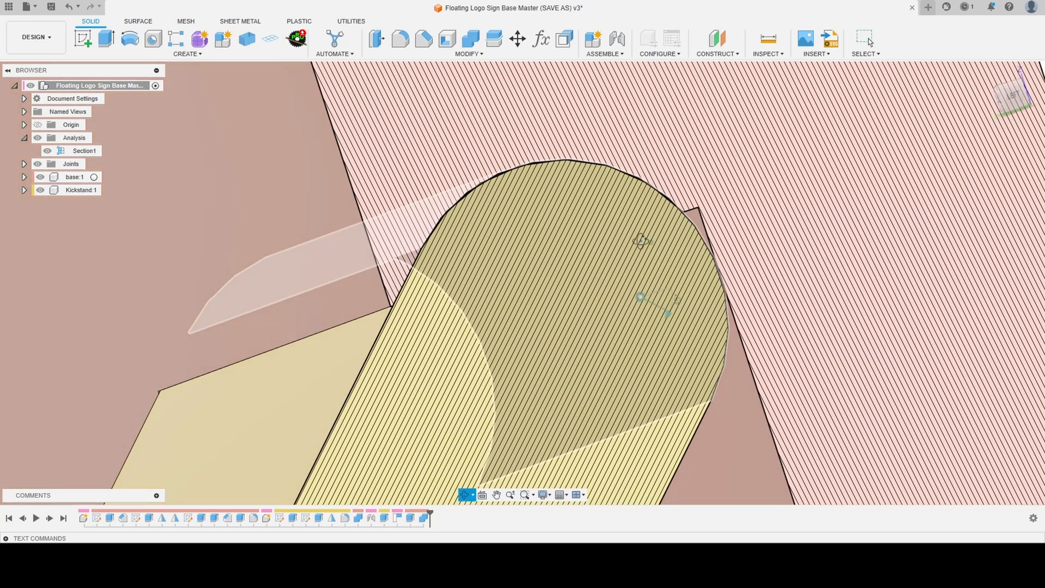
pyautogui.click(869, 42)
pyautogui.scroll(-8, 648, 219)
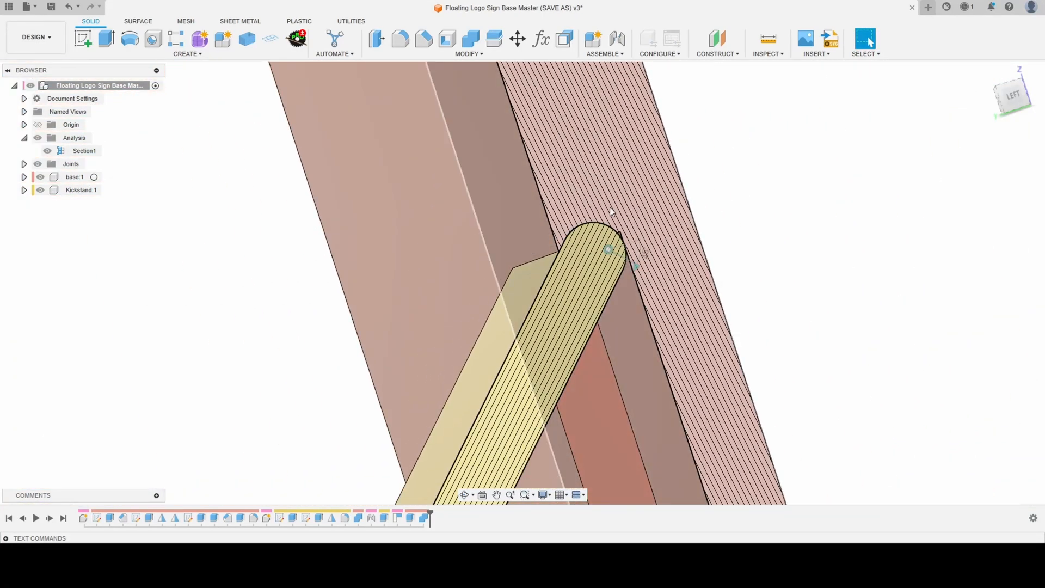
pyautogui.scroll(5, 625, 225)
pyautogui.keyDown('shift'); pyautogui.moveTo(616, 230); pyautogui.dragTo(593, 240, button='middle'); pyautogui.keyUp('shift')
pyautogui.press('Escape')
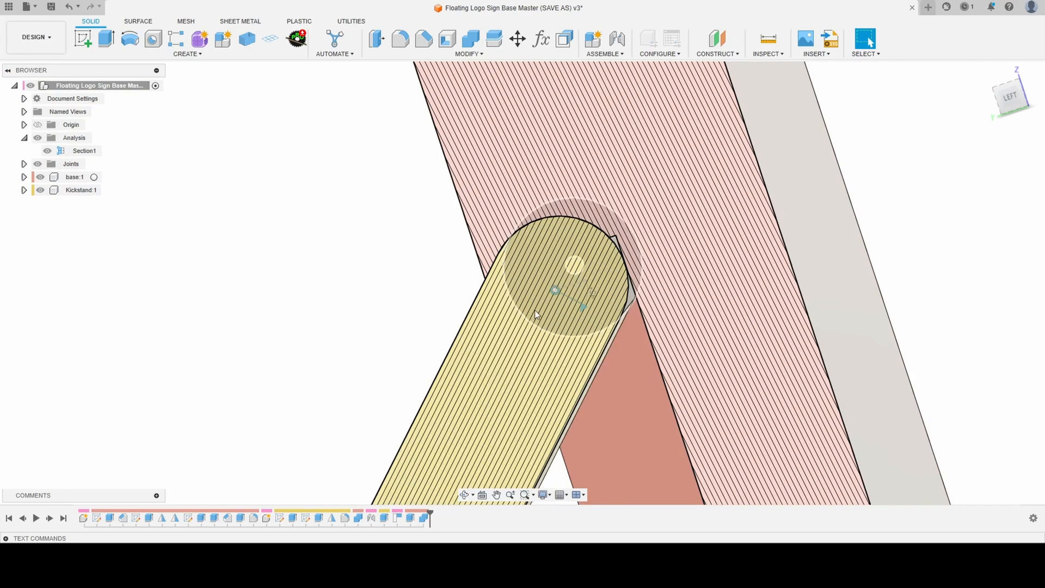
# - Try to swing the kickstand past its 45-degree open position by driving the revolute joint in the section view
pyautogui.click(584, 308)
pyautogui.doubleClick(585, 309)
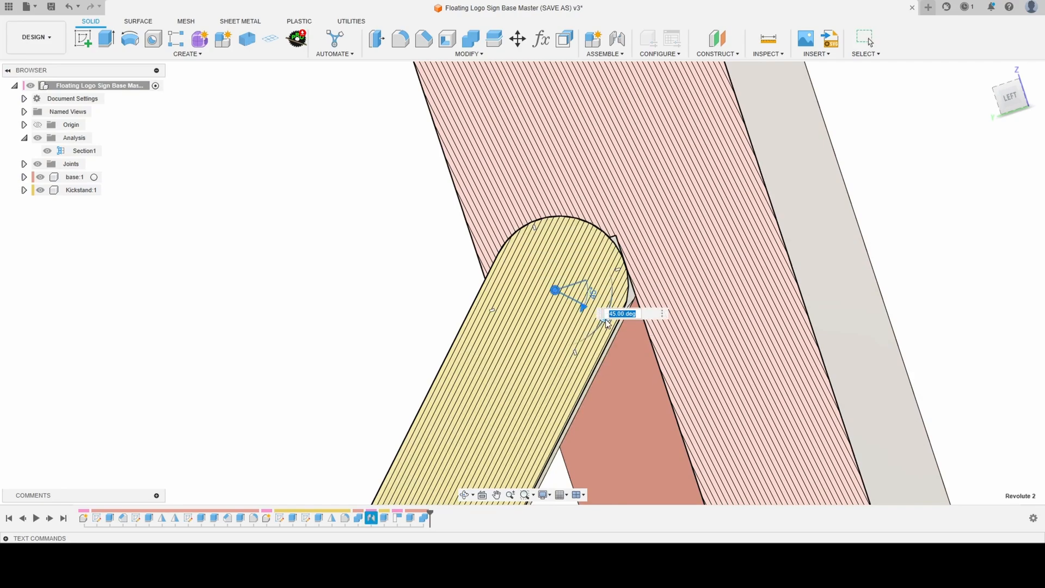
pyautogui.keyDown('shift'); pyautogui.moveTo(606, 331); pyautogui.dragTo(623, 346, button='middle'); pyautogui.keyUp('shift')
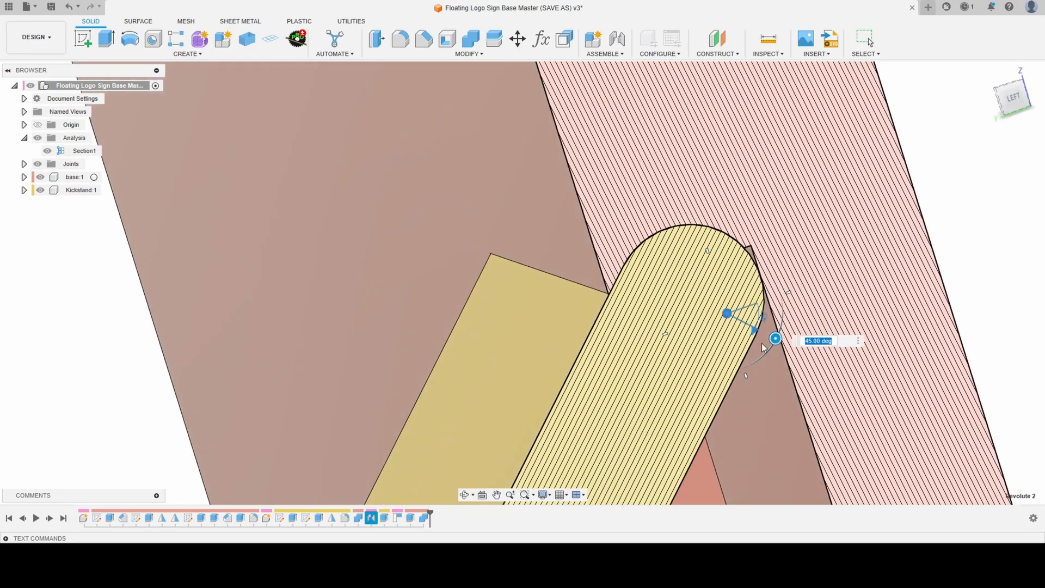
pyautogui.moveTo(775, 338); pyautogui.dragTo(884, 387)
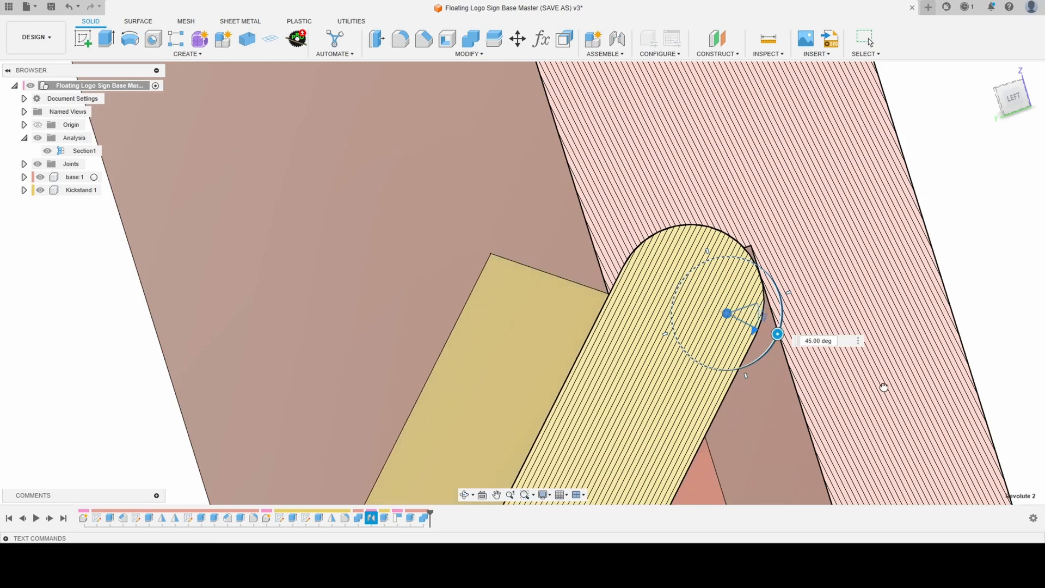
pyautogui.scroll(-5, 481, 109)
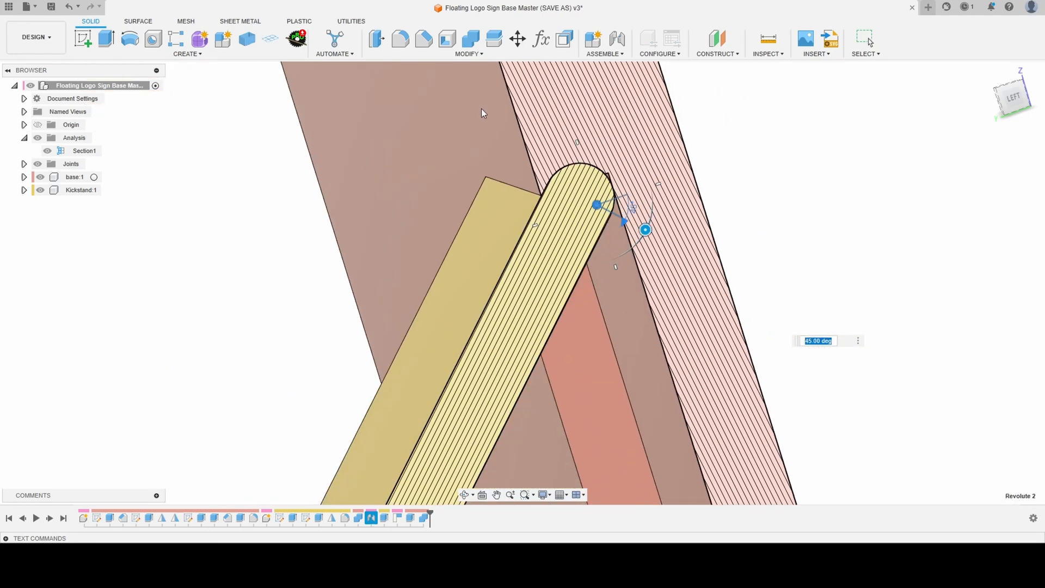
pyautogui.press('Return')
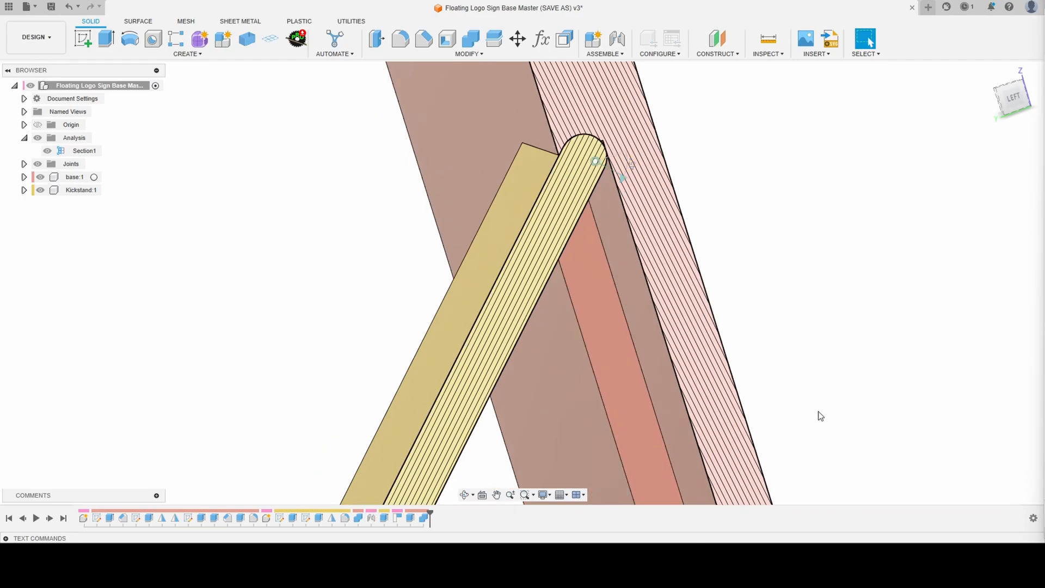
# - Drive the kickstand's revolute joint to 0 degrees and capture the closed position
pyautogui.scroll(-5, 664, 238)
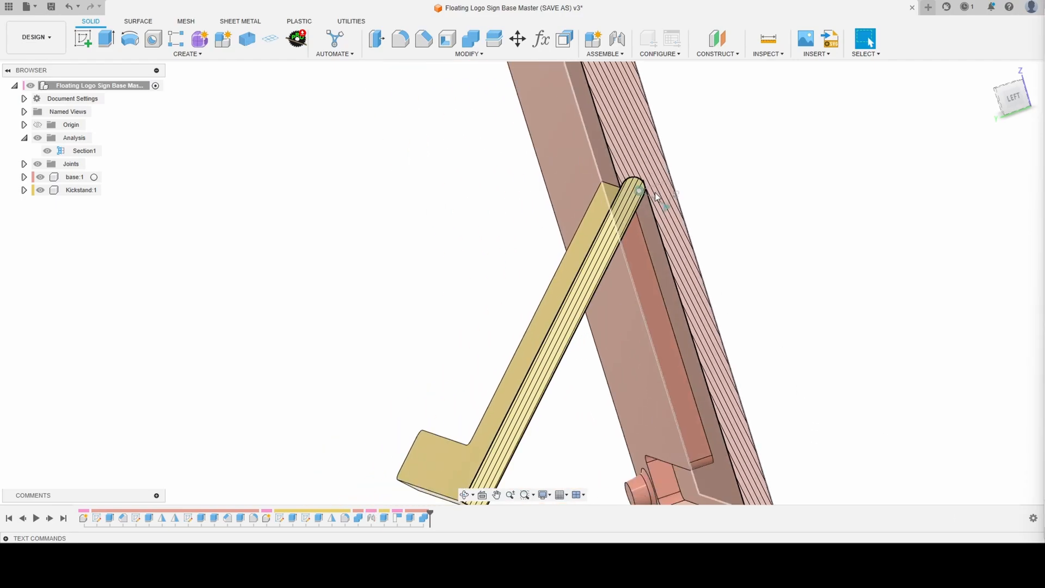
pyautogui.doubleClick(673, 208)
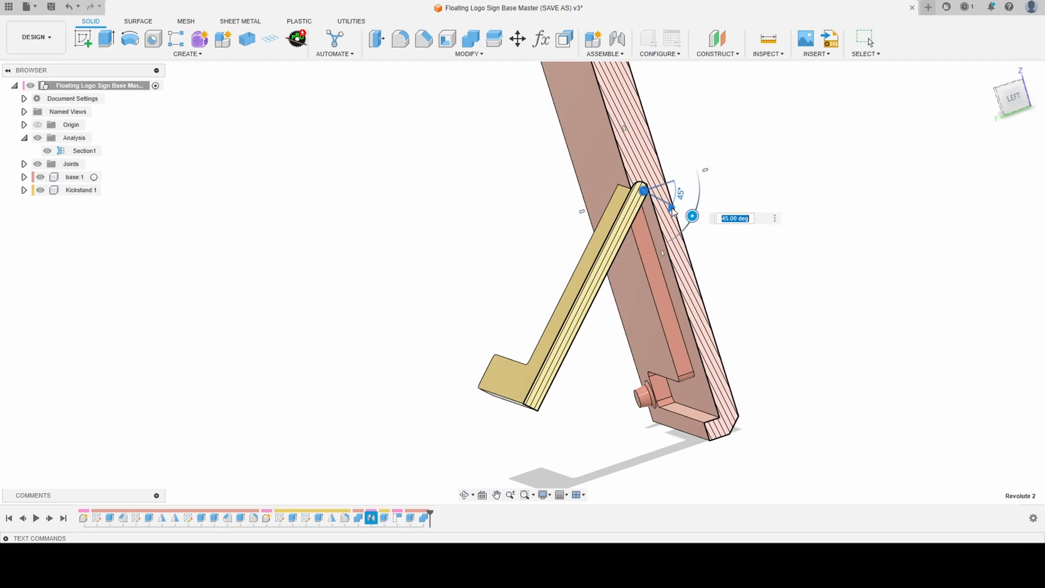
pyautogui.moveTo(693, 219); pyautogui.dragTo(718, 172)
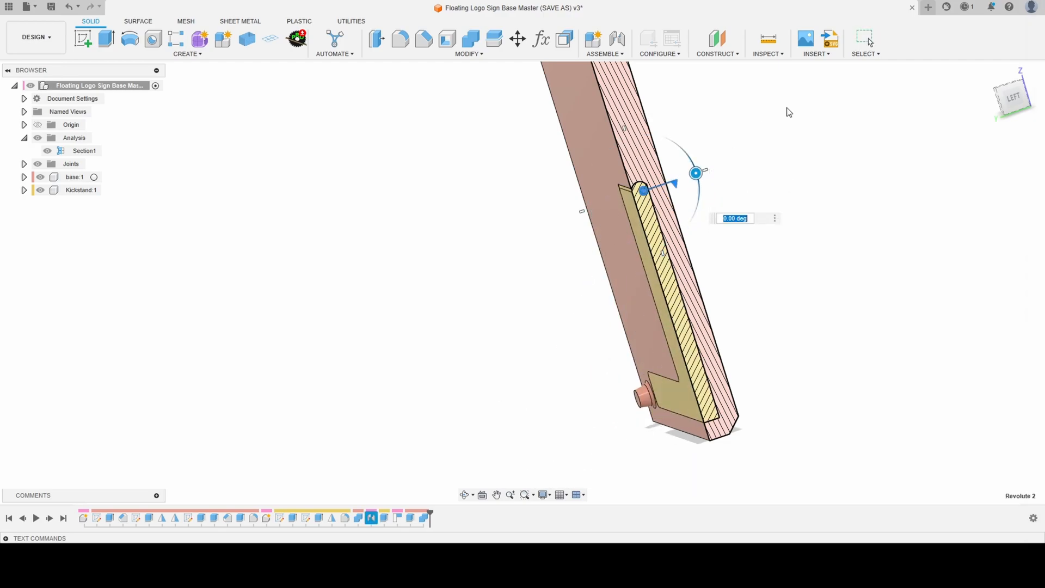
pyautogui.press('Return')
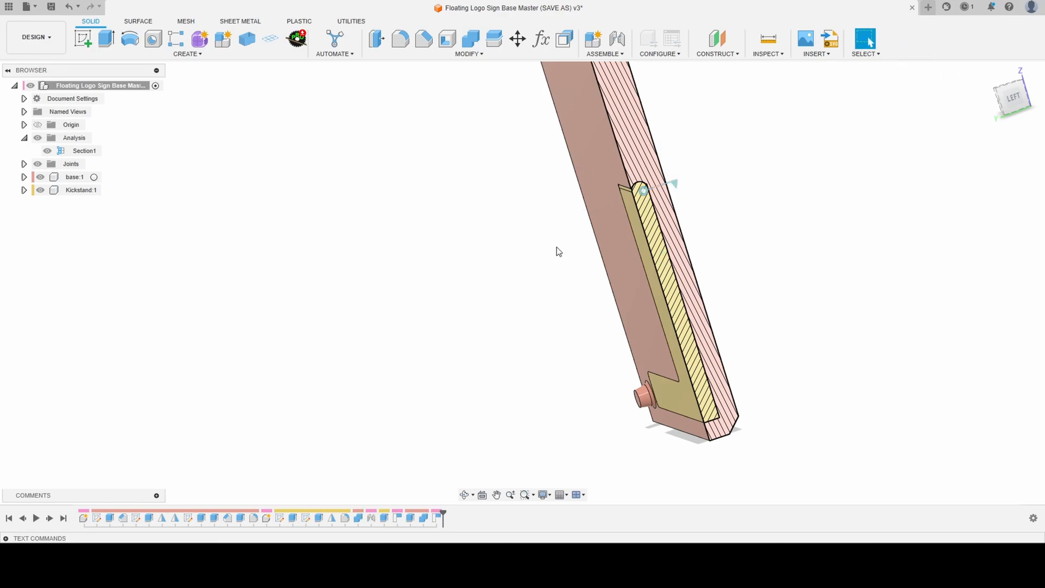
# - Isolate the kickstand with its Sketch4 shown by hiding the section analysis and the base component
pyautogui.click(46, 151)
pyautogui.keyDown('shift'); pyautogui.moveTo(607, 250); pyautogui.dragTo(485, 233, button='middle'); pyautogui.keyUp('shift')
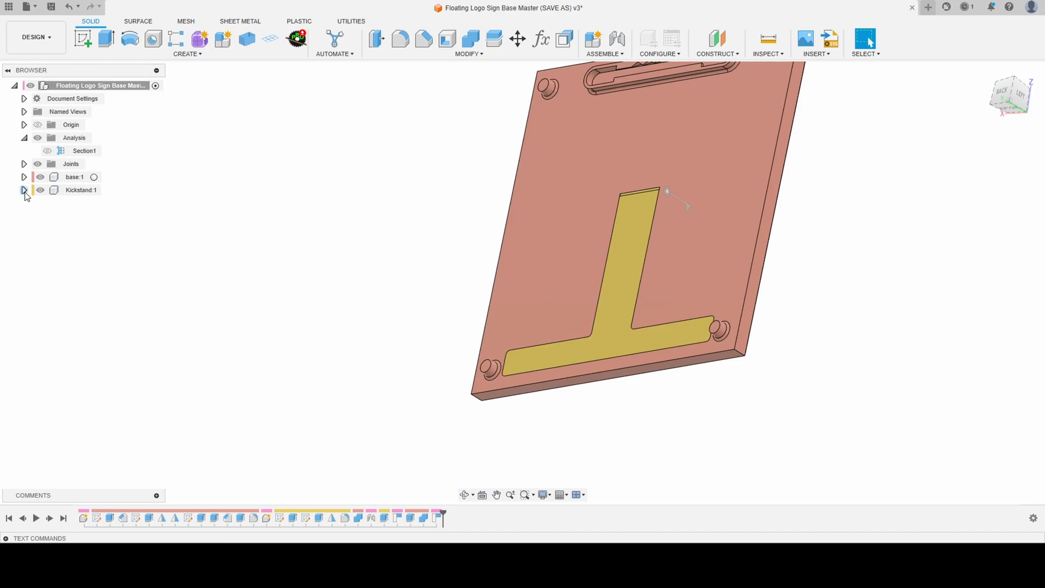
pyautogui.click(24, 190)
pyautogui.click(34, 229)
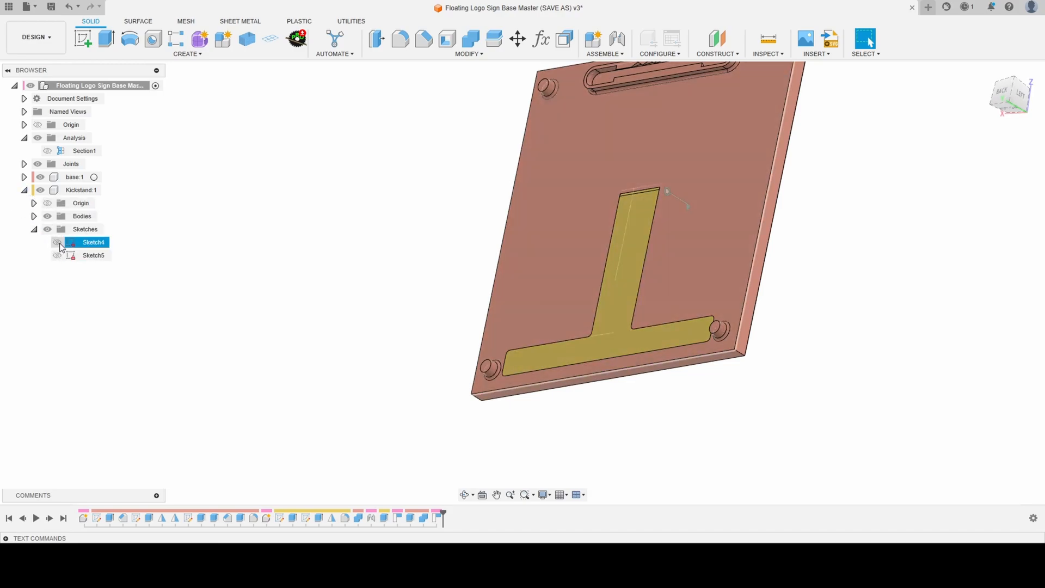
pyautogui.click(57, 242)
pyautogui.scroll(10, 640, 185)
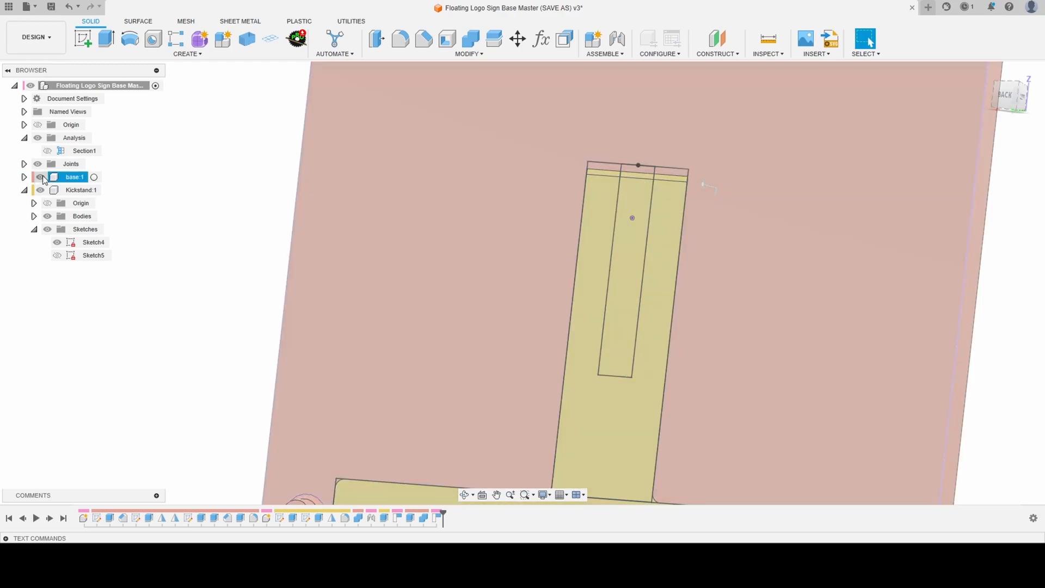
pyautogui.click(40, 177)
pyautogui.scroll(-3, 375, 202)
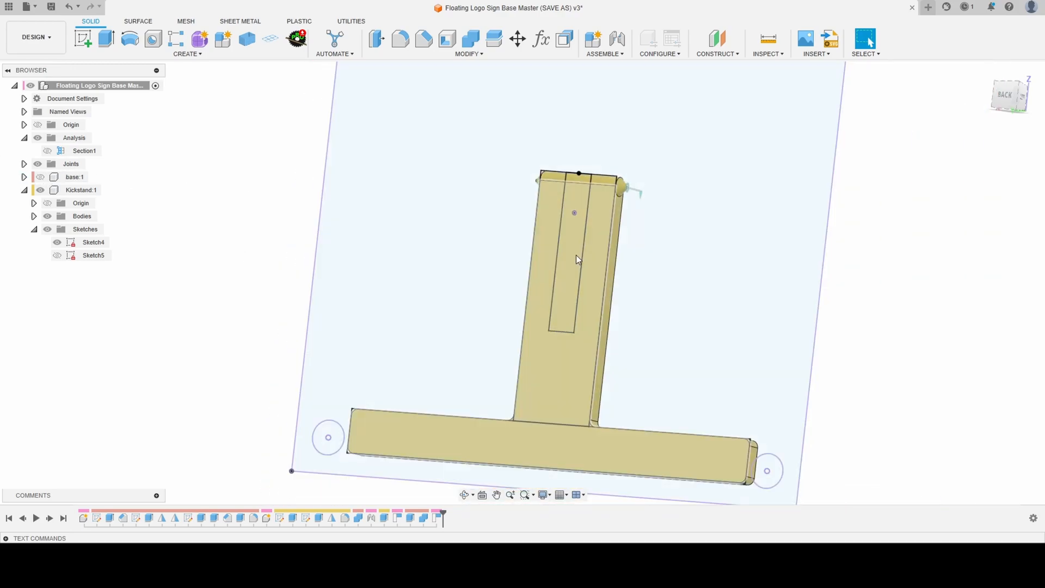
pyautogui.keyDown('shift'); pyautogui.moveTo(578, 260); pyautogui.dragTo(583, 188, button='middle'); pyautogui.keyUp('shift')
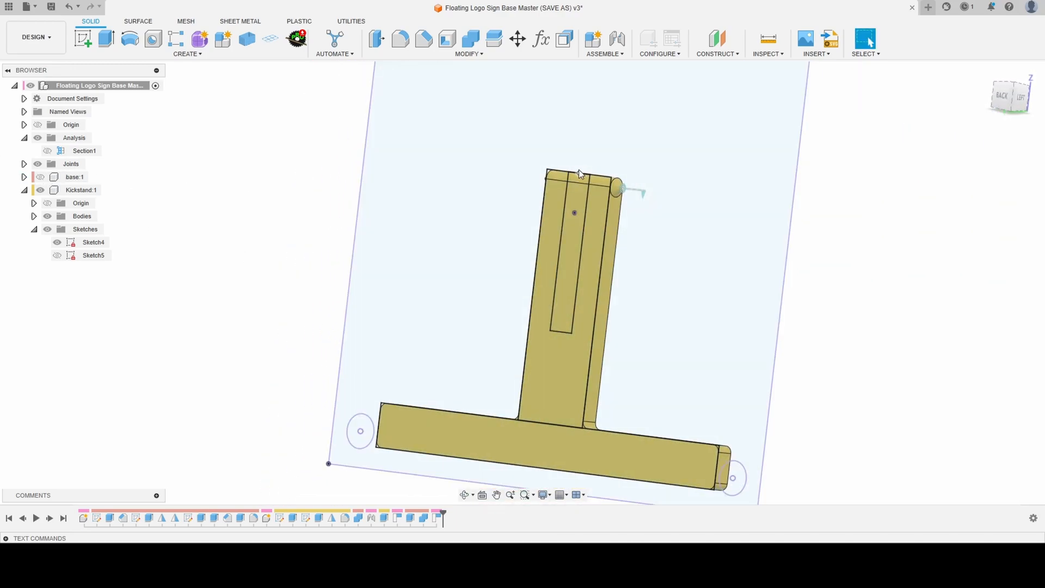
# - Extrude-cut the narrow rectangular profile in the kickstand's stem through all, cutting only the kickstand body
pyautogui.press('e')
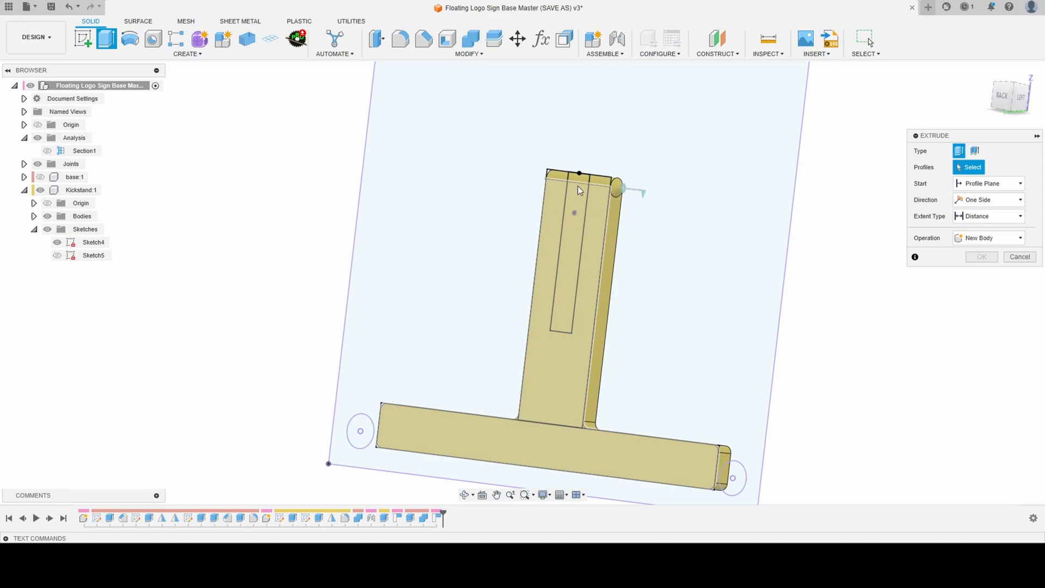
pyautogui.click(579, 183)
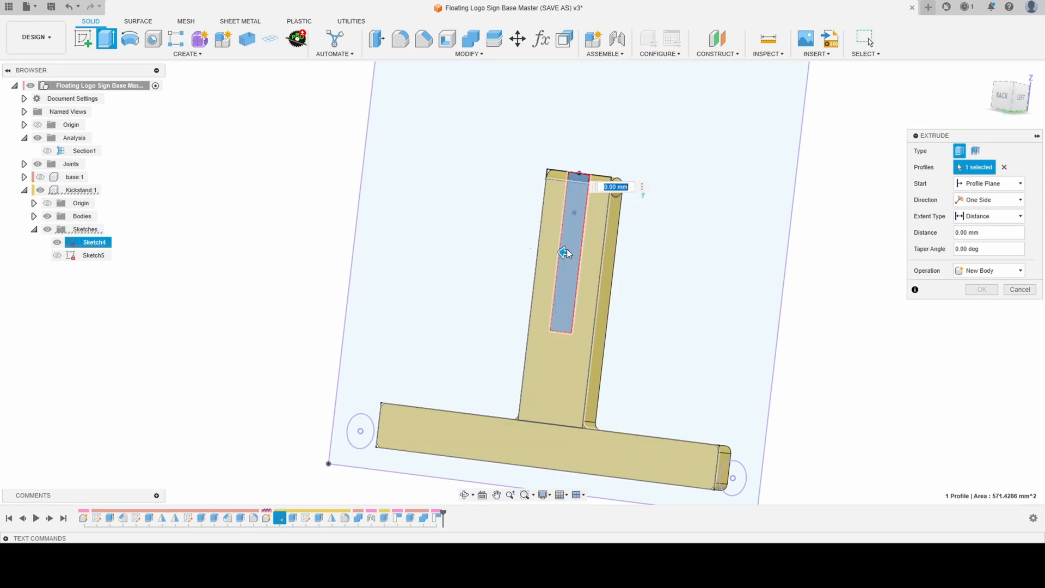
pyautogui.moveTo(567, 252); pyautogui.dragTo(599, 251)
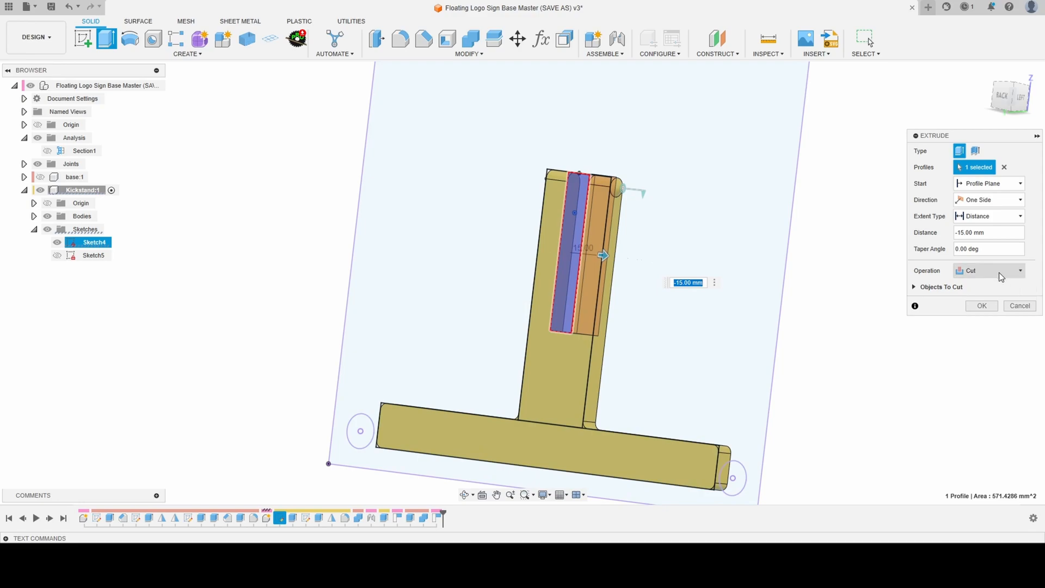
pyautogui.click(1001, 216)
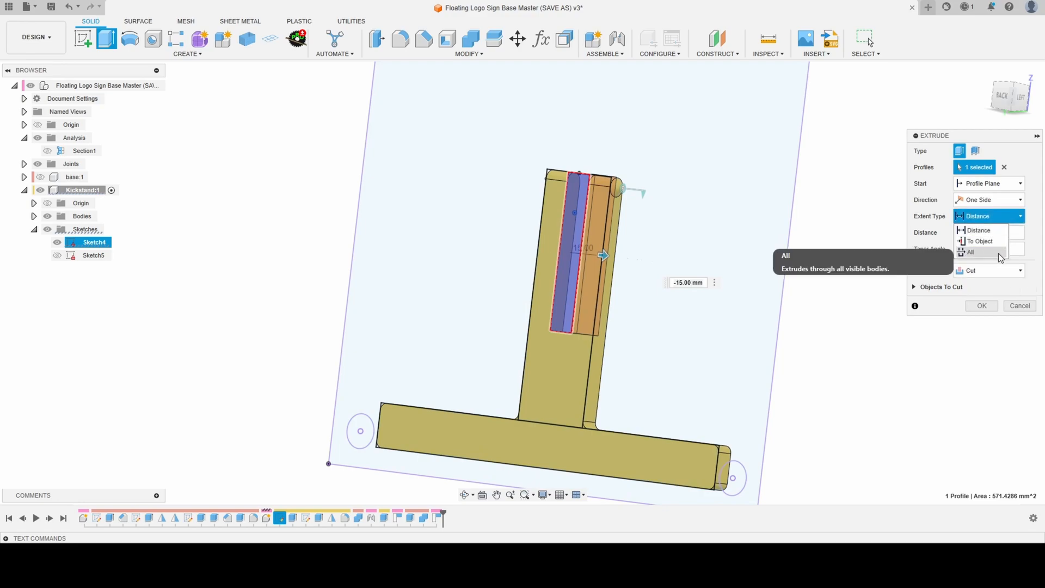
pyautogui.click(1001, 253)
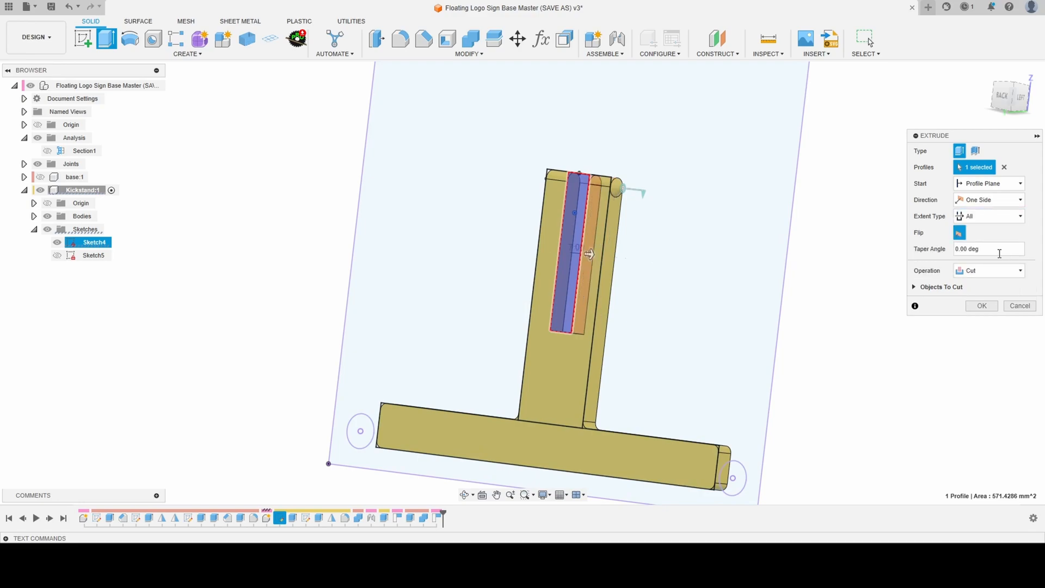
pyautogui.click(915, 286)
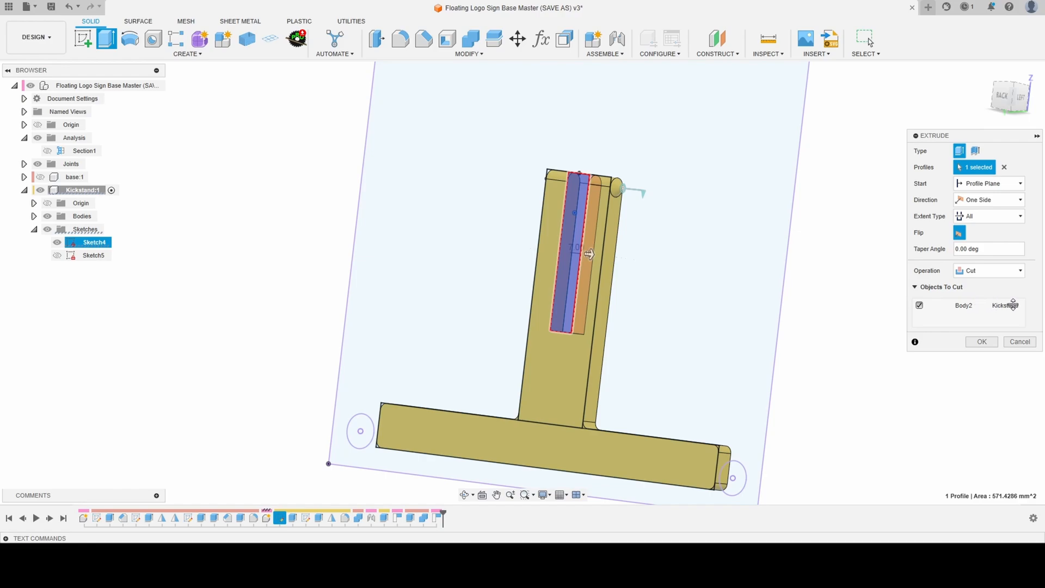
pyautogui.click(982, 342)
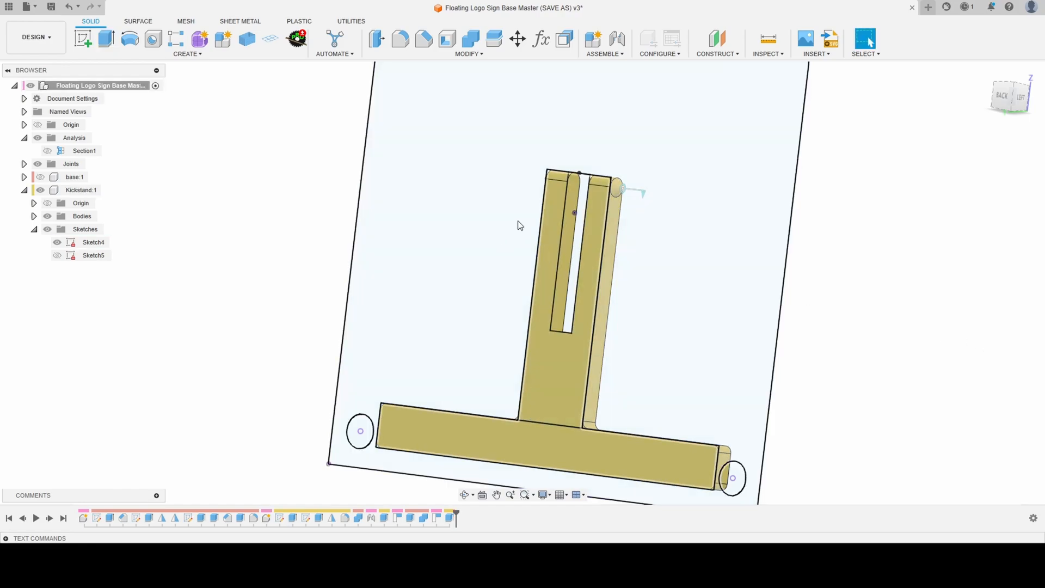
# - Examine the new slot between the kickstand's two hinge arms and its squared closed end from several angles
pyautogui.scroll(5, 576, 228)
pyautogui.scroll(-3, 553, 178)
pyautogui.scroll(3, 541, 170)
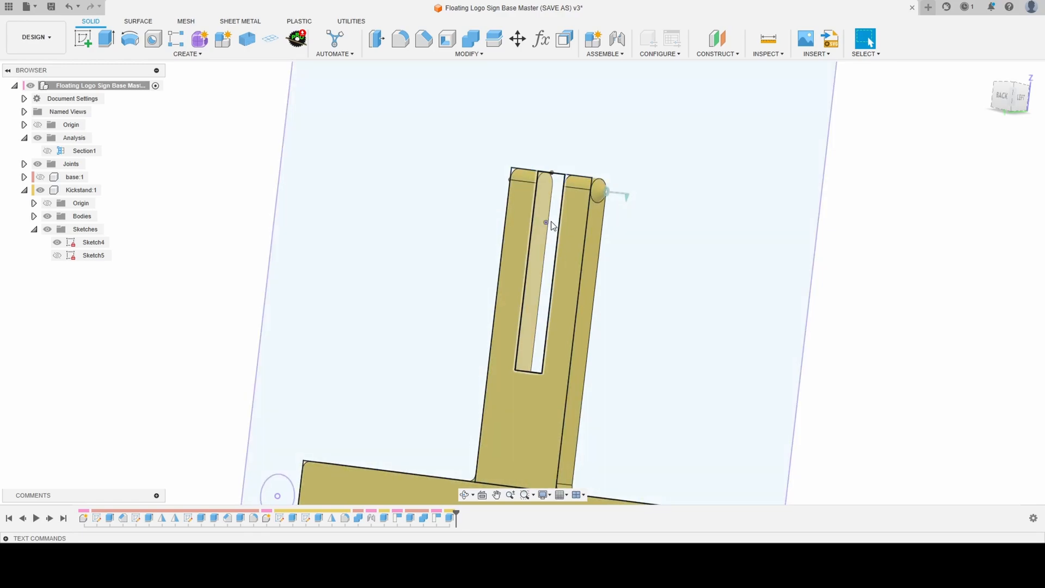
pyautogui.keyDown('shift'); pyautogui.moveTo(550, 222); pyautogui.dragTo(538, 270, button='middle'); pyautogui.keyUp('shift')
pyautogui.scroll(3, 538, 271)
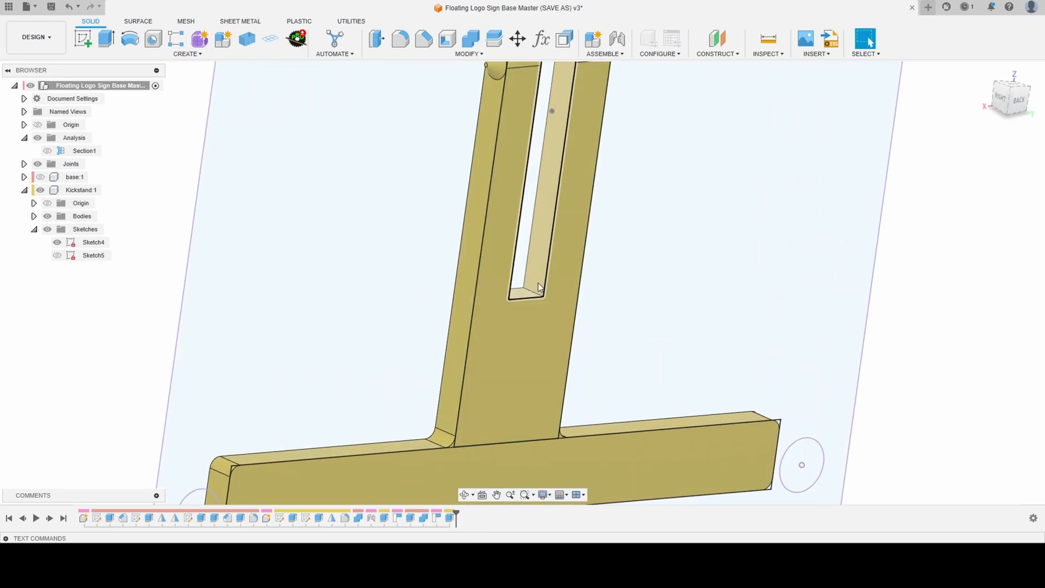
pyautogui.scroll(-3, 522, 372)
pyautogui.scroll(4, 542, 270)
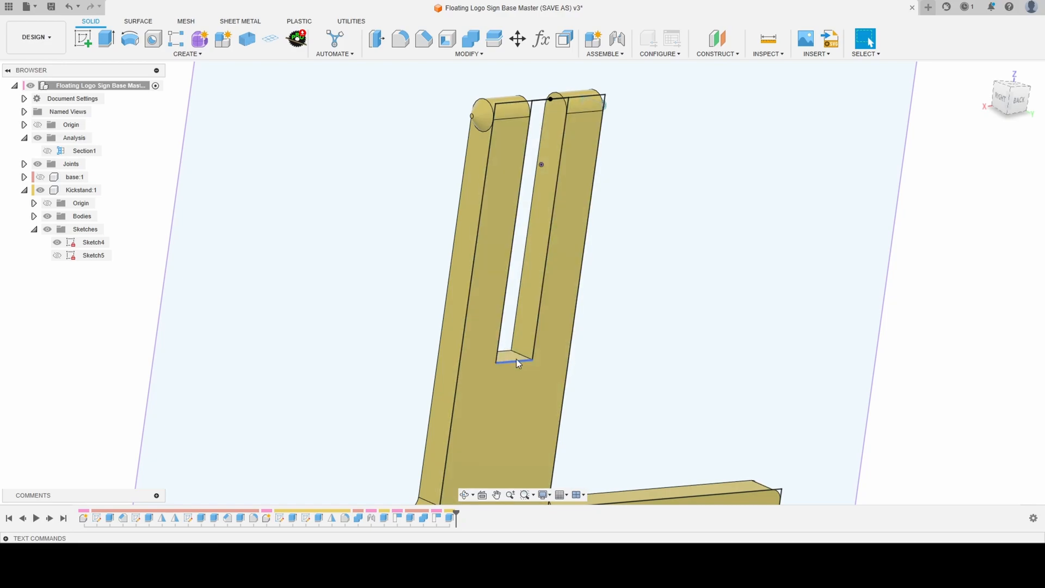
pyautogui.scroll(-3, 517, 381)
pyautogui.keyDown('shift'); pyautogui.moveTo(494, 249); pyautogui.dragTo(465, 243, button='middle'); pyautogui.keyUp('shift')
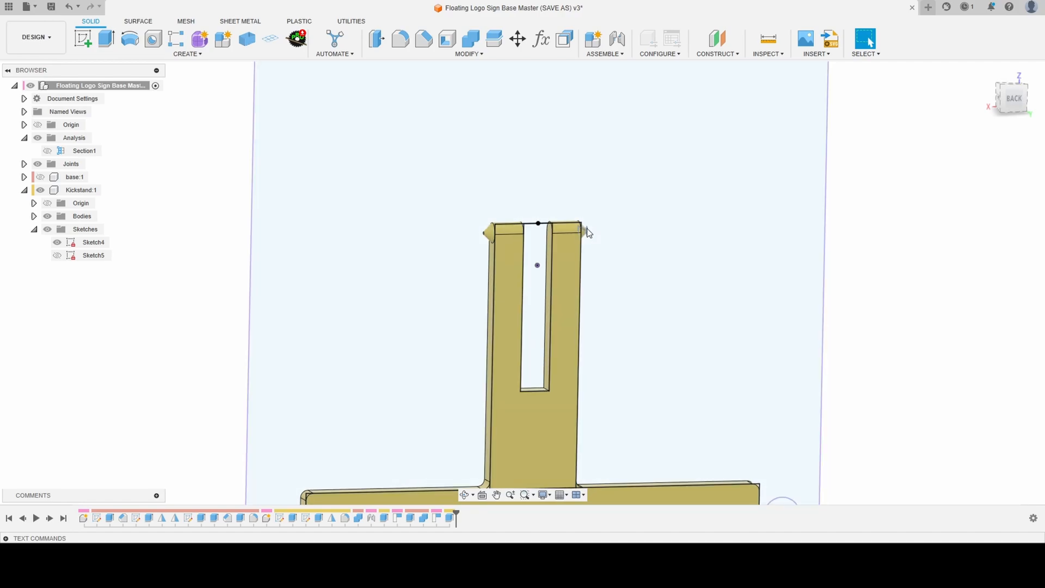
pyautogui.scroll(-4, 589, 233)
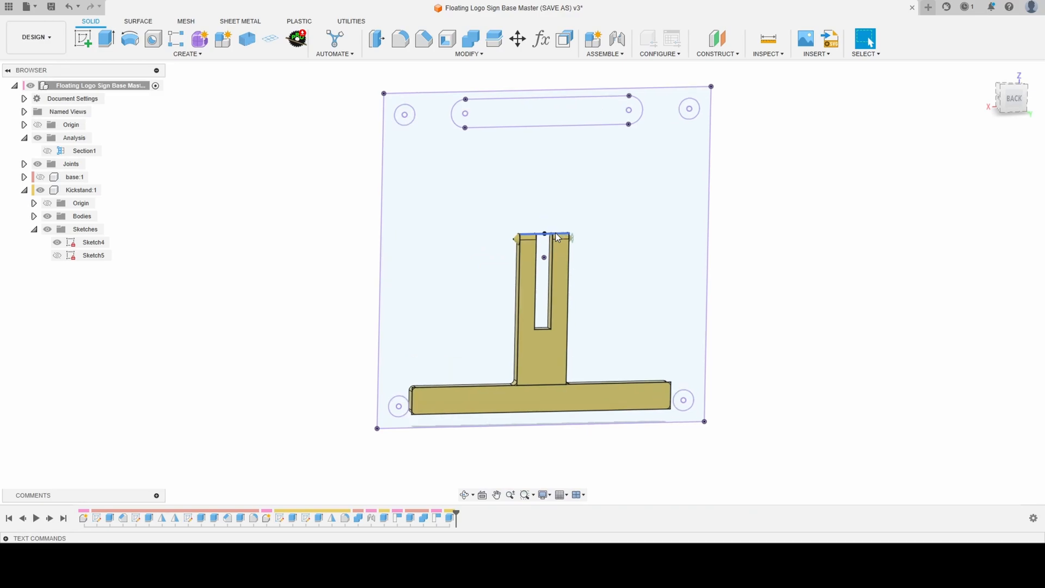
pyautogui.scroll(1, 558, 237)
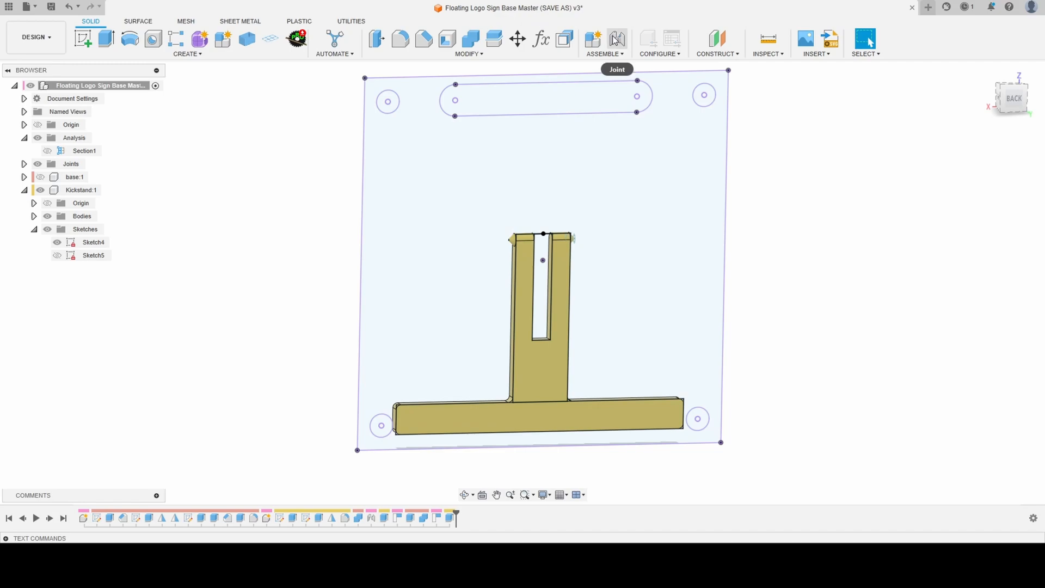
# - Fillet the two inner corner edges at the slot's closed end with a 4.50 mm radius
pyautogui.click(403, 44)
pyautogui.scroll(5, 550, 339)
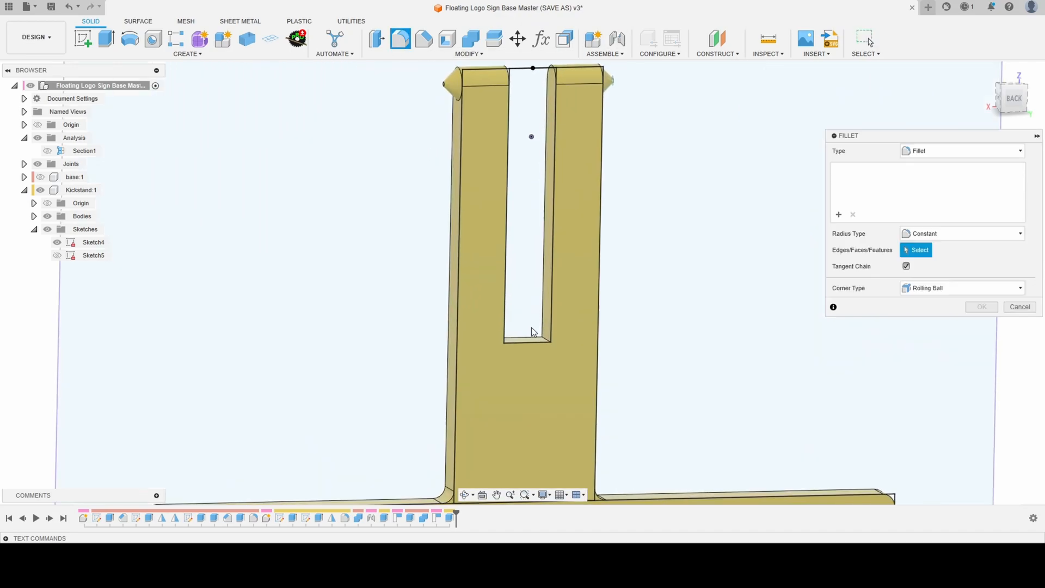
pyautogui.keyDown('shift'); pyautogui.moveTo(531, 328); pyautogui.dragTo(479, 344, button='middle'); pyautogui.keyUp('shift')
pyautogui.click(541, 332)
pyautogui.click(468, 344)
pyautogui.moveTo(469, 341); pyautogui.dragTo(479, 326)
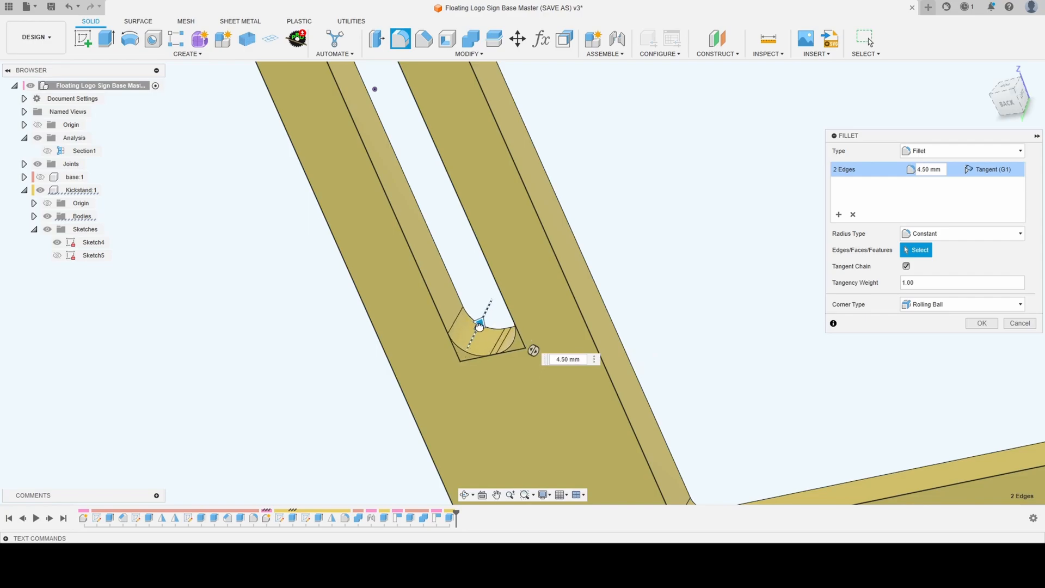
pyautogui.click(981, 324)
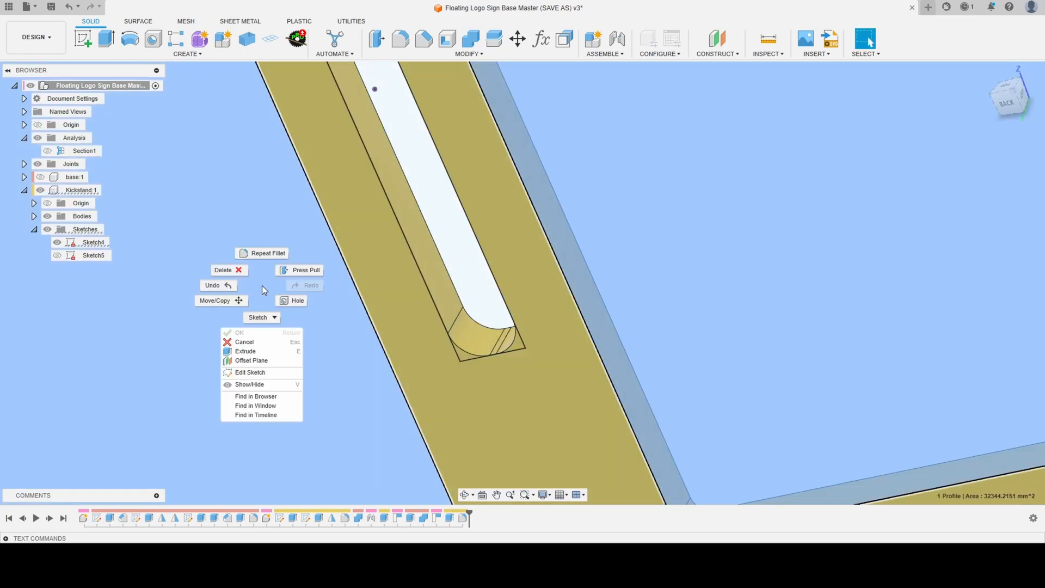
# - Fillet the tangent chain of edges around the slot on the kickstand's faces with a 2.50 mm radius
pyautogui.rightClick(262, 285)
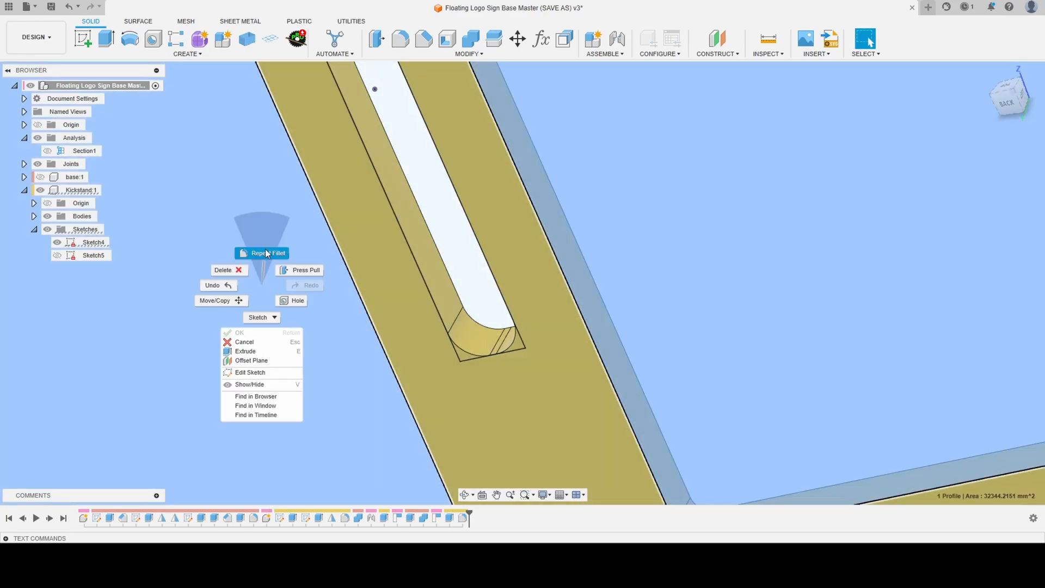
pyautogui.click(266, 253)
pyautogui.scroll(-5, 463, 241)
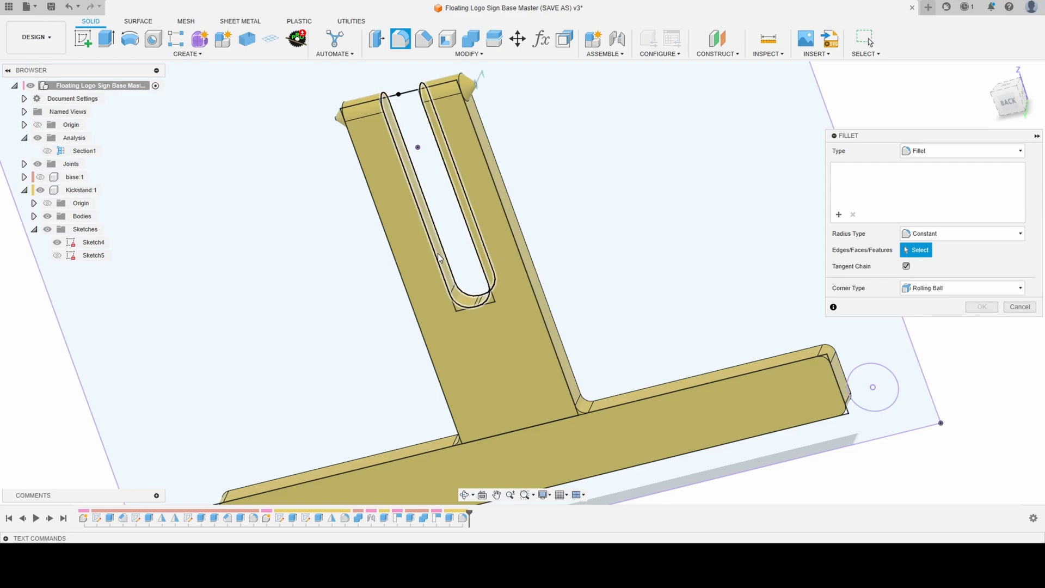
pyautogui.click(437, 255)
pyautogui.keyDown('shift'); pyautogui.moveTo(439, 257); pyautogui.dragTo(425, 238, button='middle'); pyautogui.keyUp('shift')
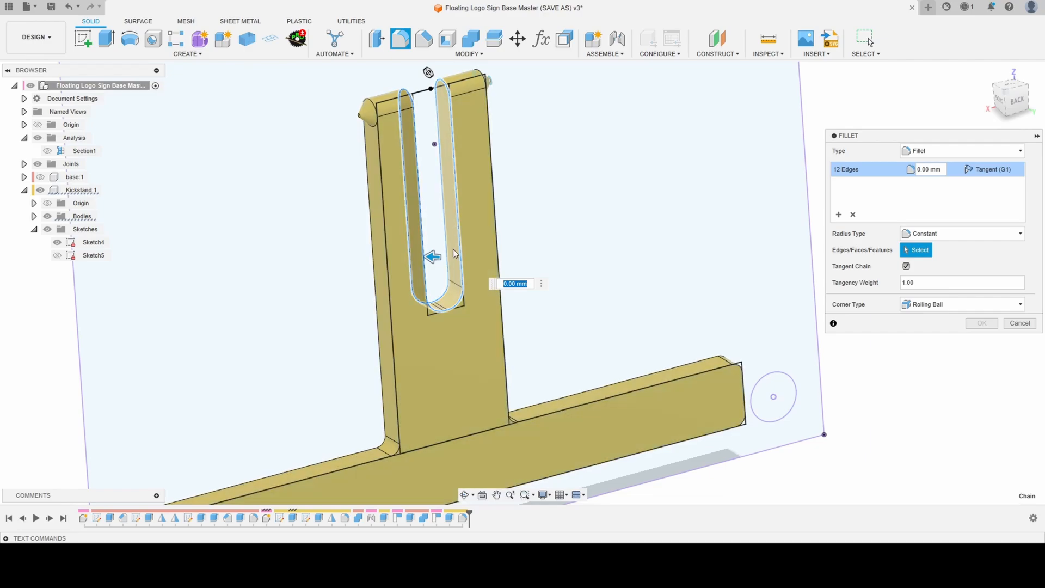
pyautogui.moveTo(434, 256); pyautogui.dragTo(431, 255)
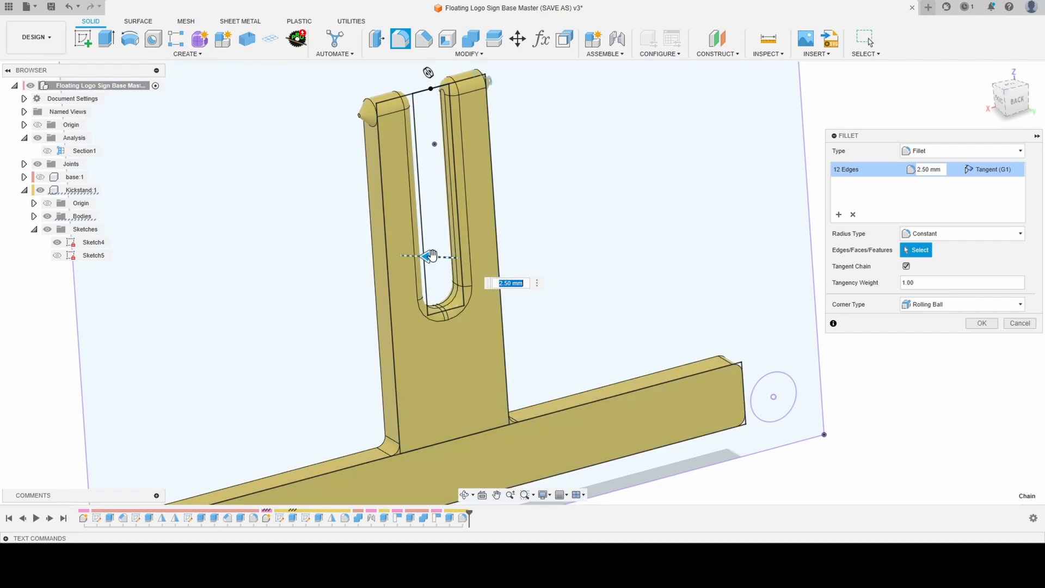
pyautogui.scroll(2, 432, 254)
pyautogui.keyDown('shift'); pyautogui.moveTo(453, 290); pyautogui.dragTo(419, 272, button='middle'); pyautogui.keyUp('shift')
pyautogui.scroll(-3, 419, 273)
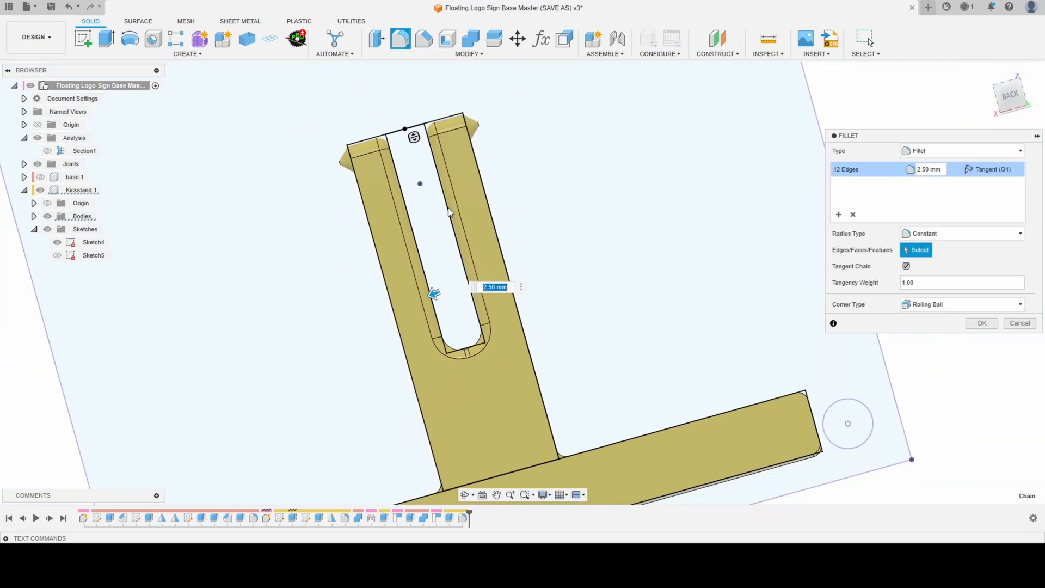
pyautogui.click(980, 323)
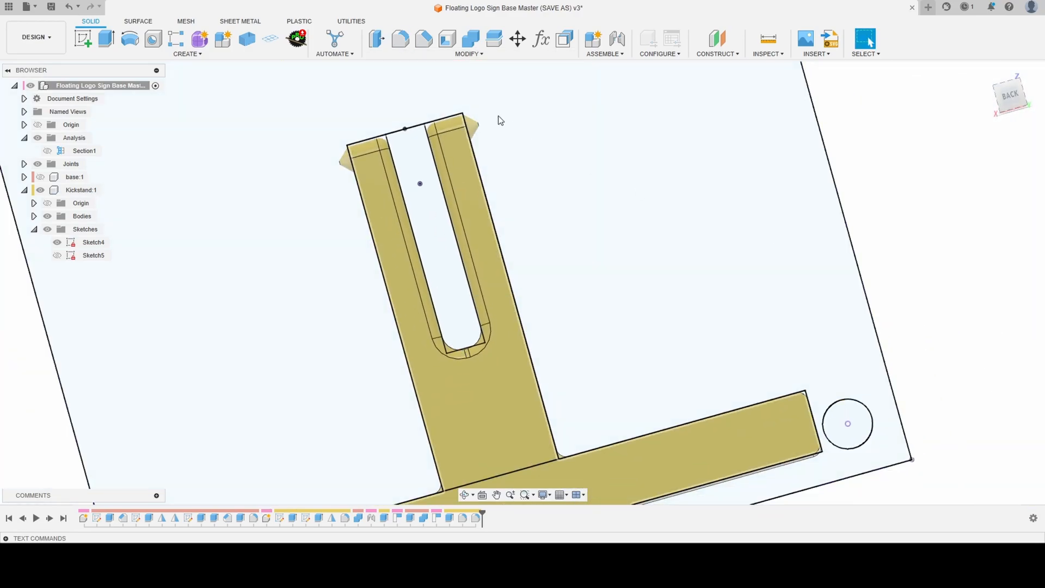
# - Hide Sketch4 and show the base component again to view the slotted kickstand inside its pocket
pyautogui.scroll(-3, 498, 116)
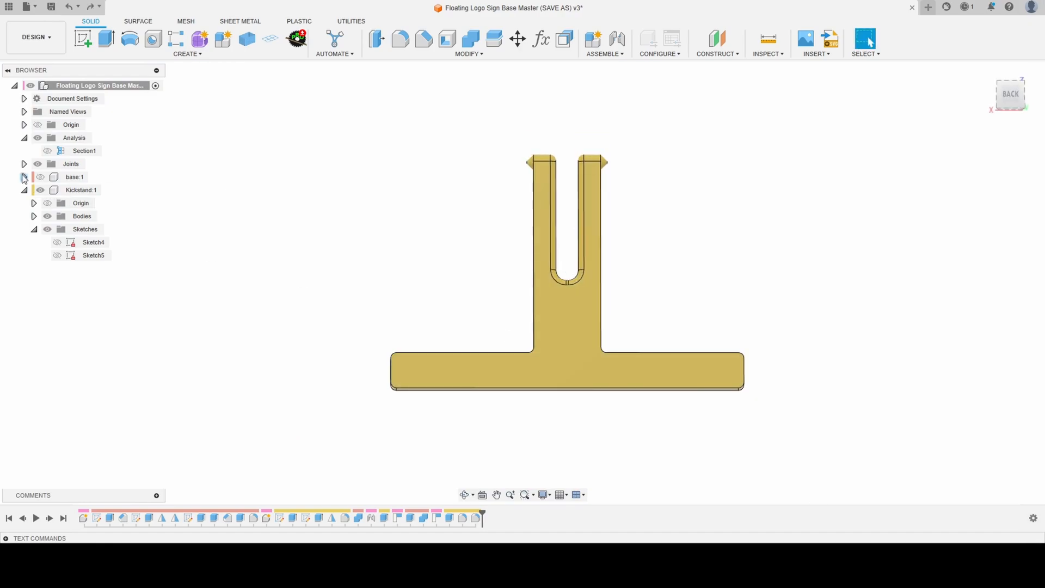
pyautogui.click(40, 176)
pyautogui.scroll(-3, 270, 130)
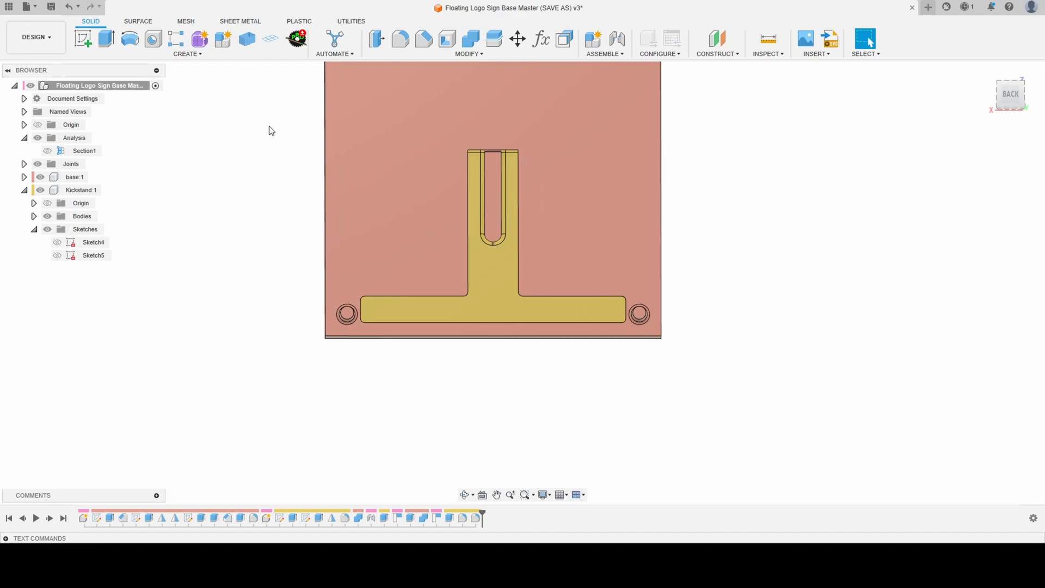
pyautogui.scroll(5, 494, 302)
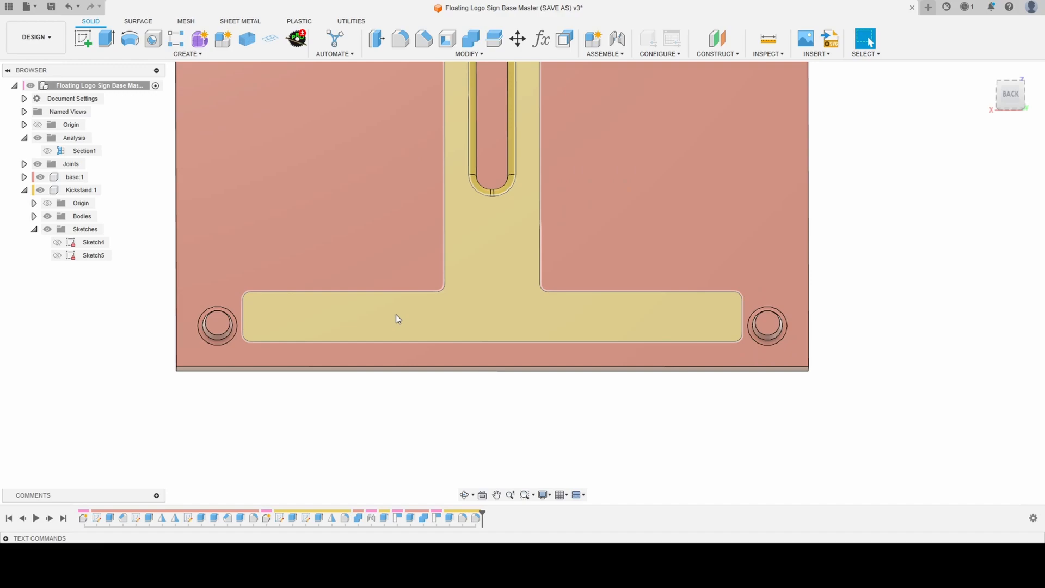
# - Hide the base component and start a sketch on the front face of the kickstand
pyautogui.scroll(-4, 438, 355)
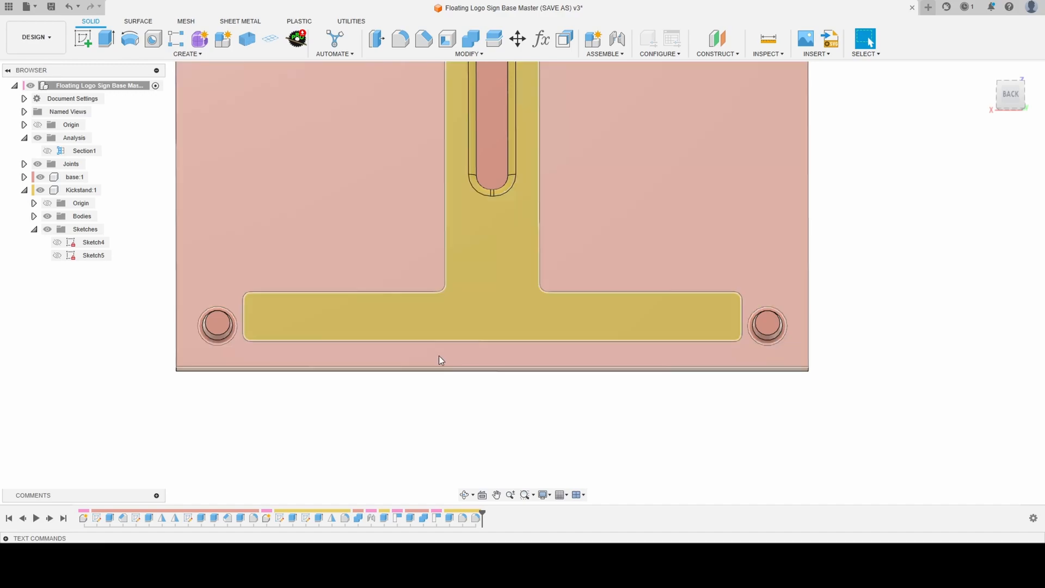
pyautogui.keyDown('shift'); pyautogui.moveTo(432, 297); pyautogui.dragTo(434, 350, button='middle'); pyautogui.keyUp('shift')
pyautogui.scroll(5, 468, 263)
pyautogui.scroll(-4, 468, 264)
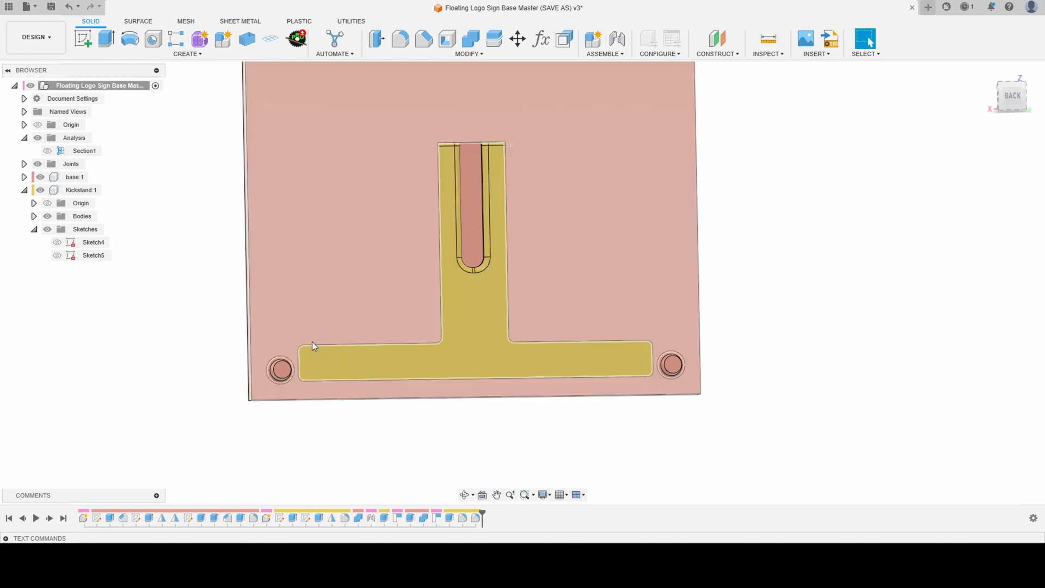
pyautogui.click(41, 177)
pyautogui.keyDown('shift'); pyautogui.moveTo(436, 364); pyautogui.dragTo(604, 362, button='middle'); pyautogui.keyUp('shift')
pyautogui.scroll(1, 447, 365)
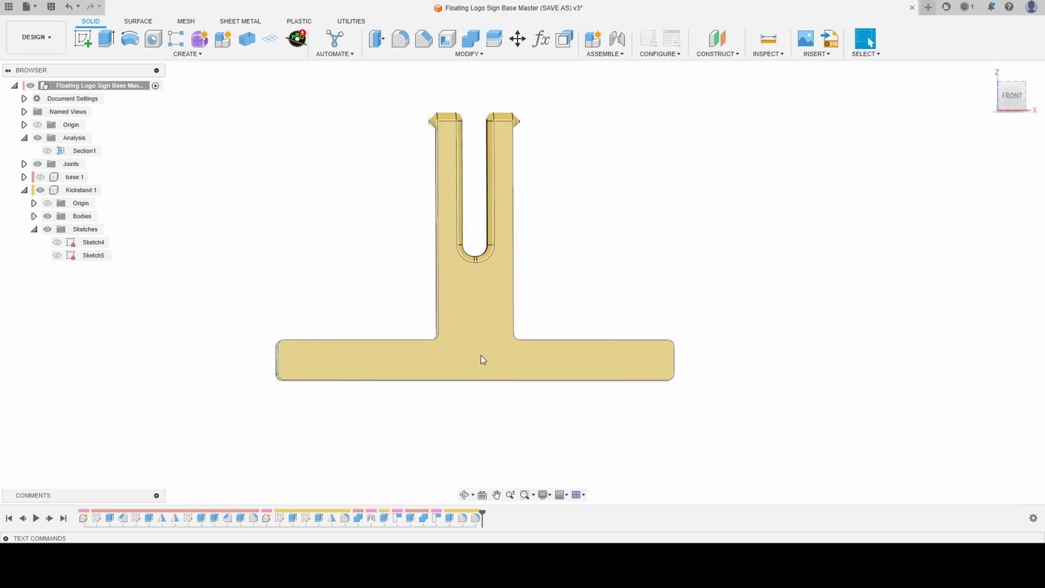
pyautogui.click(83, 38)
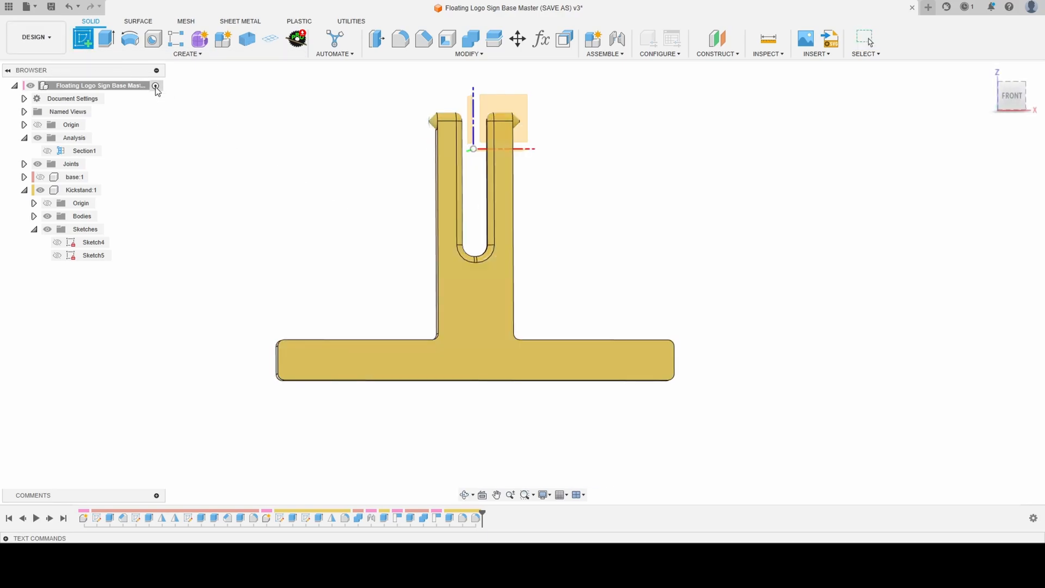
pyautogui.click(485, 322)
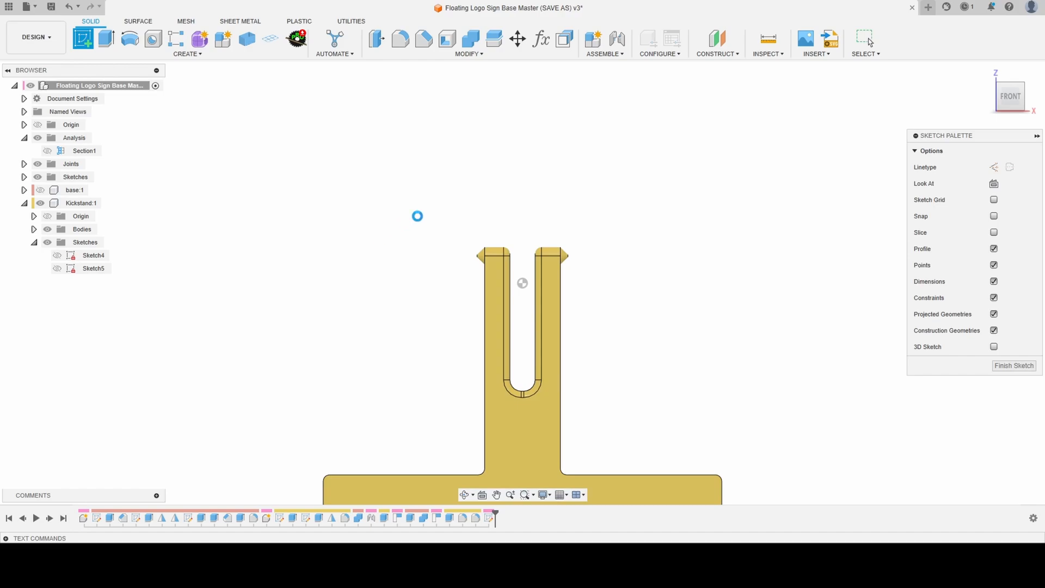
pyautogui.scroll(4, 498, 325)
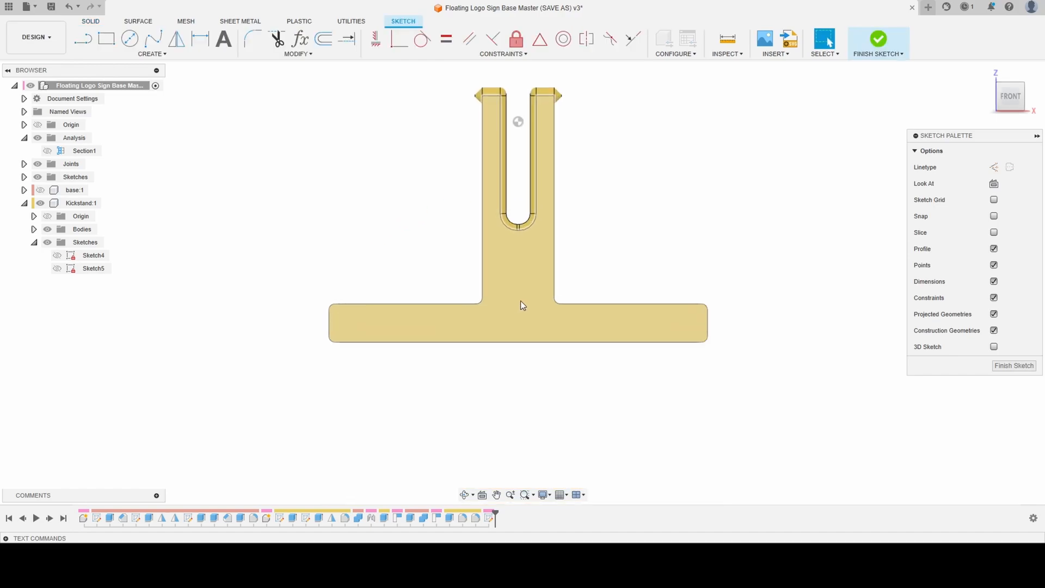
# - Project the kickstand's front face outline into the sketch
pyautogui.scroll(2, 523, 286)
pyautogui.click(130, 38)
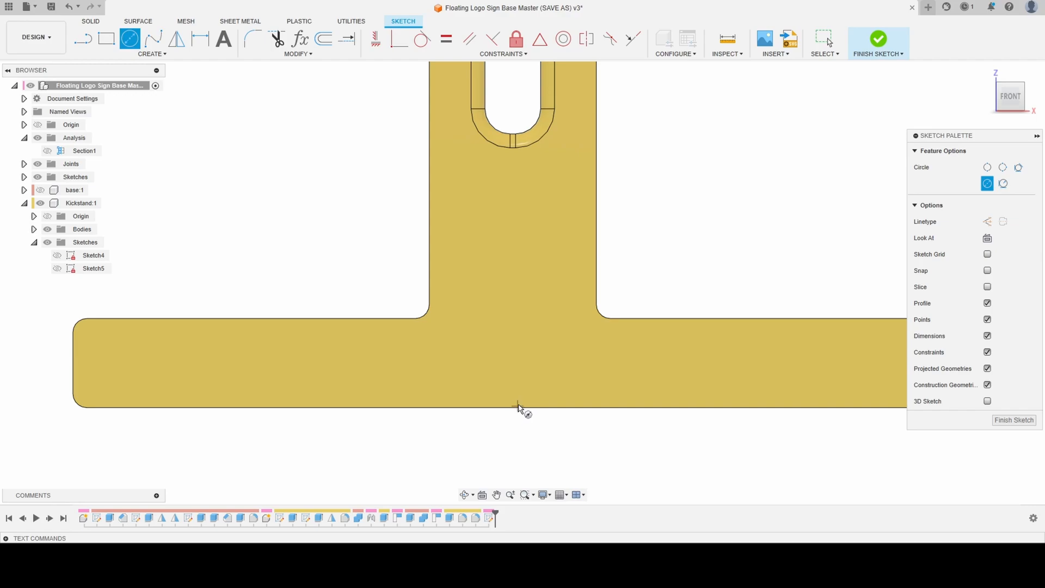
pyautogui.press('p')
pyautogui.click(486, 357)
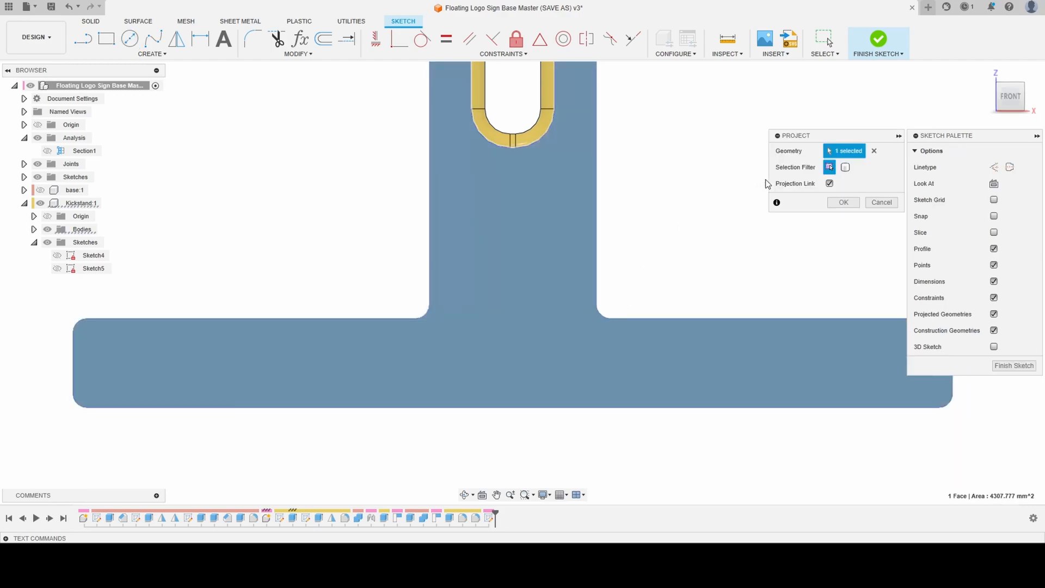
pyautogui.click(836, 212)
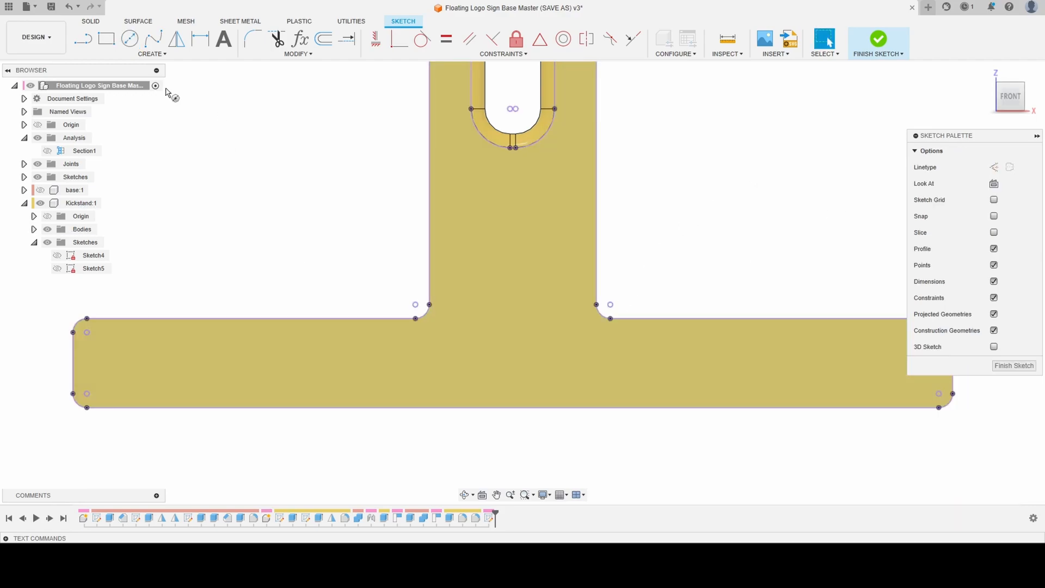
# - Draw a 25 mm diameter circle centred on the midpoint of the kickstand crossbar's bottom edge
pyautogui.press('c')
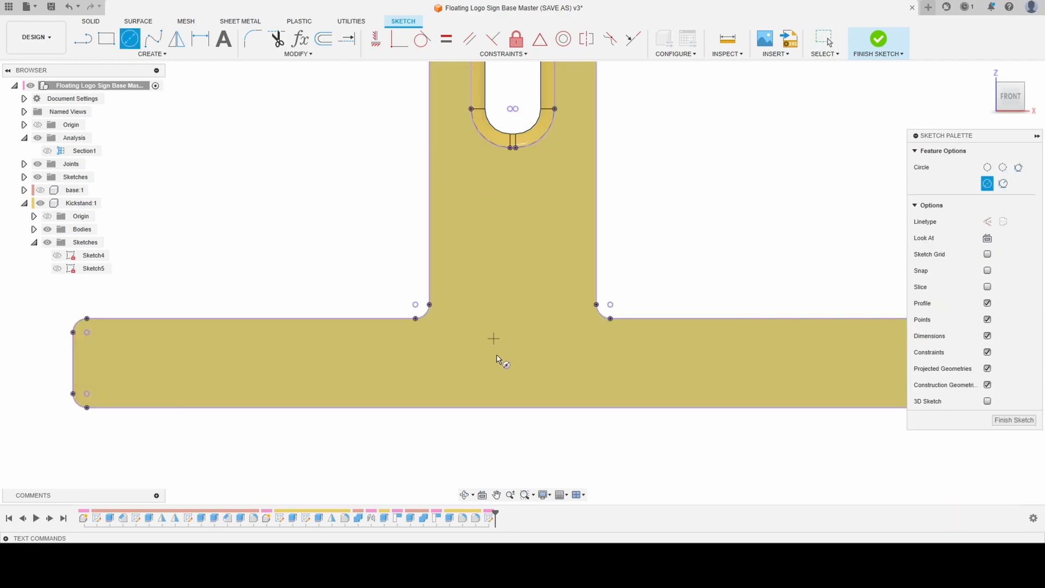
pyautogui.click(513, 407)
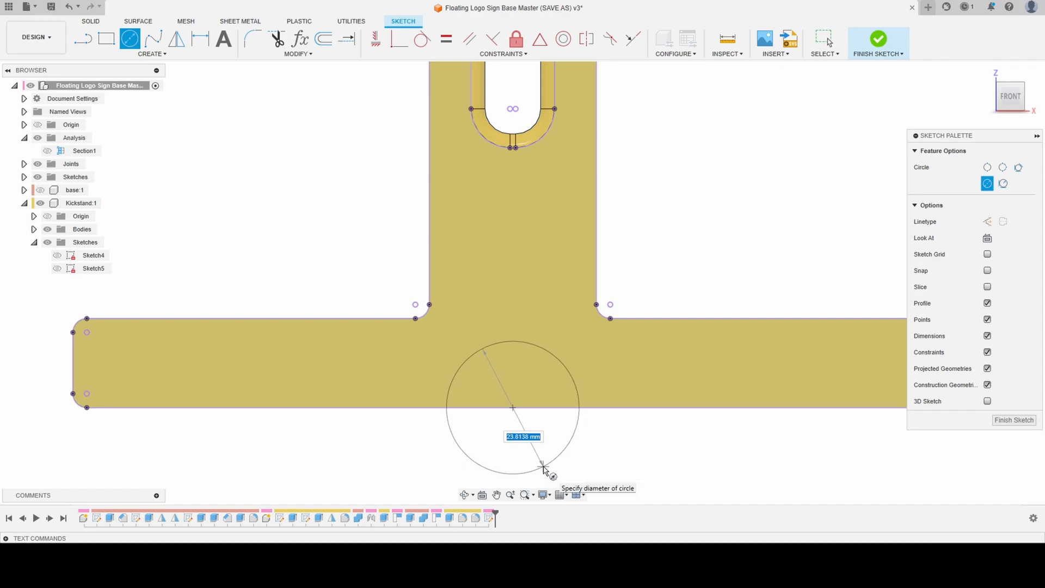
pyautogui.write('25')
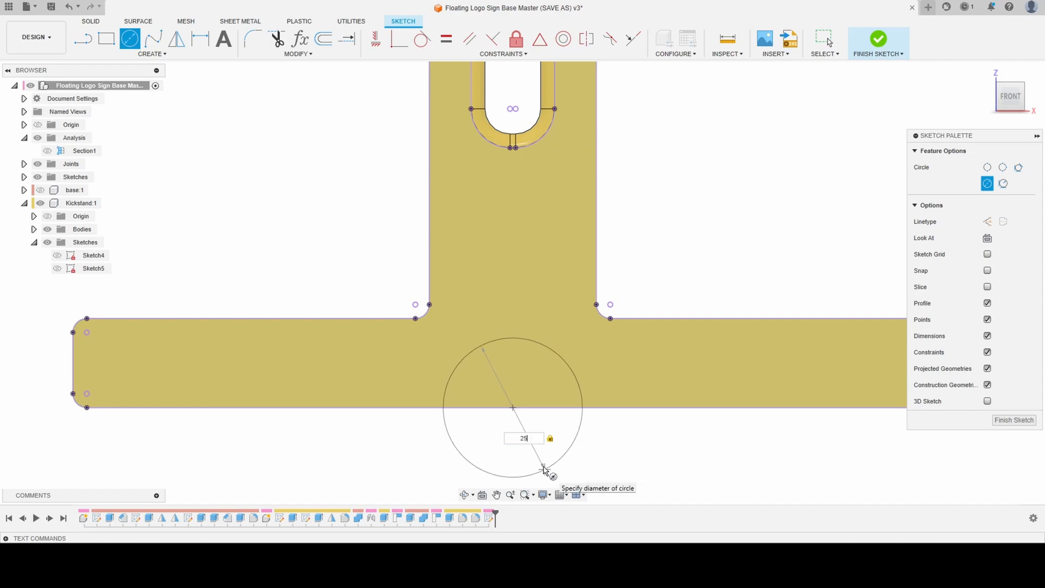
pyautogui.press('Return')
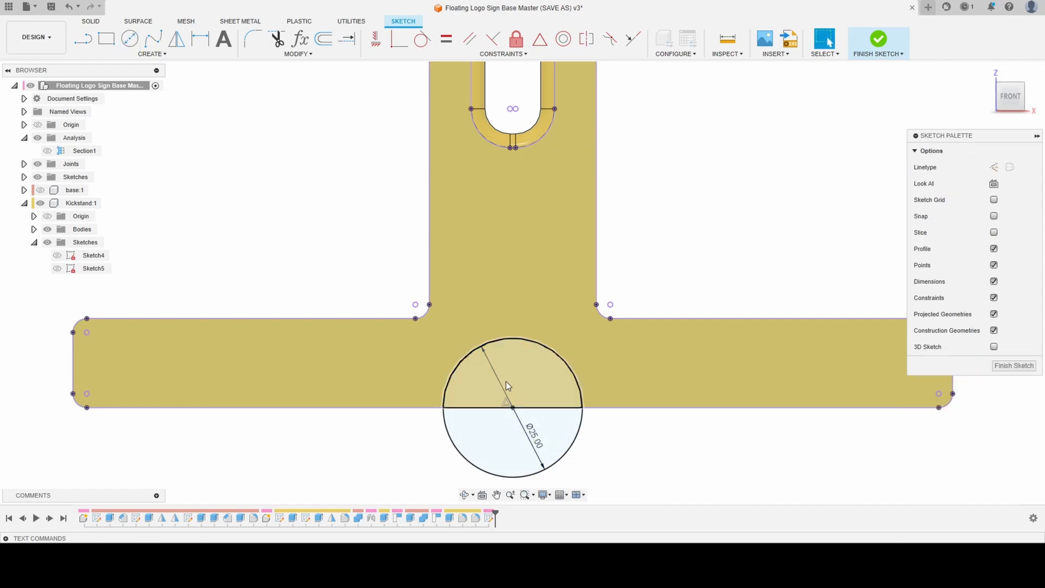
# - Extrude the upper half of the circle as a cut into the kickstand with a distance of -5.00 mm
pyautogui.click(533, 385)
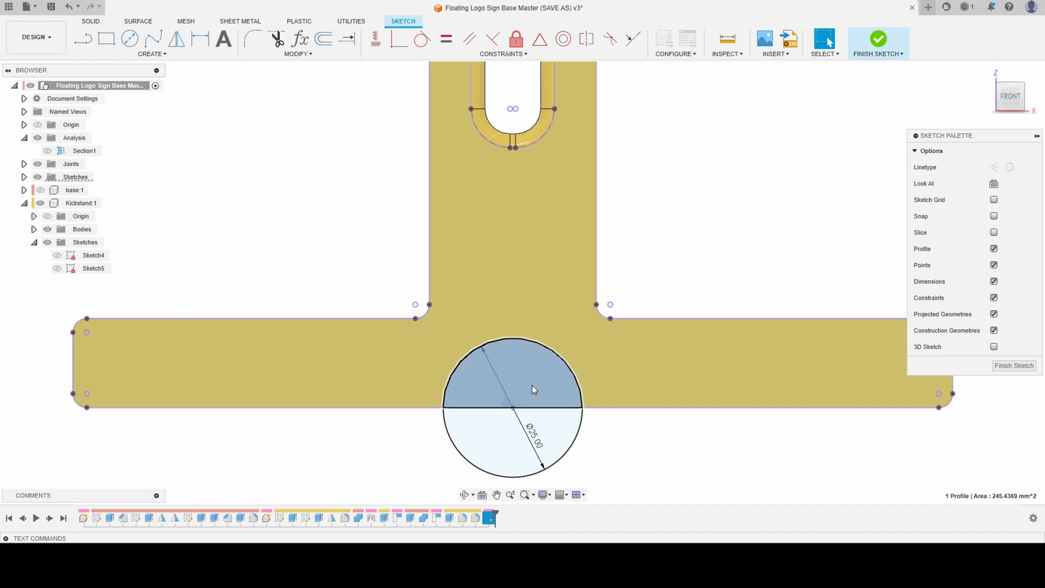
pyautogui.press('e')
pyautogui.keyDown('shift'); pyautogui.moveTo(475, 391); pyautogui.dragTo(476, 395, button='middle'); pyautogui.keyUp('shift')
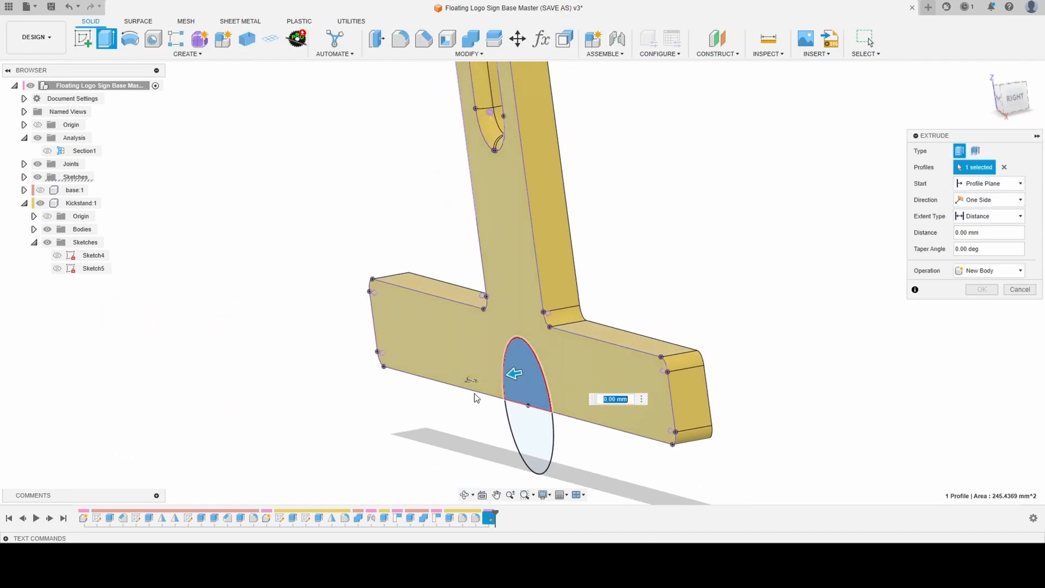
pyautogui.moveTo(514, 378); pyautogui.dragTo(526, 374)
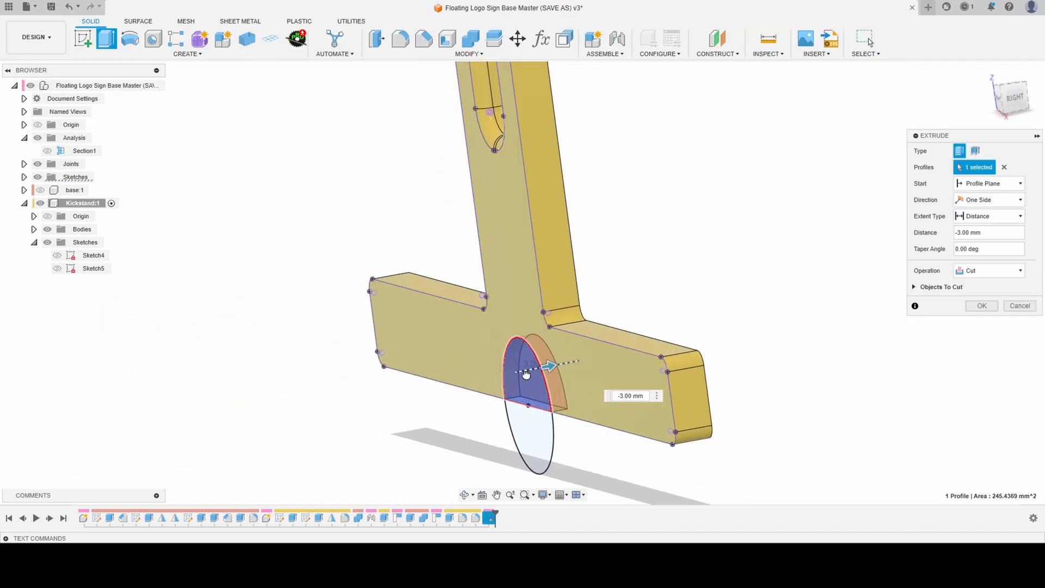
pyautogui.keyDown('shift'); pyautogui.moveTo(539, 373); pyautogui.dragTo(552, 364, button='middle'); pyautogui.keyUp('shift')
pyautogui.moveTo(550, 365); pyautogui.dragTo(554, 365)
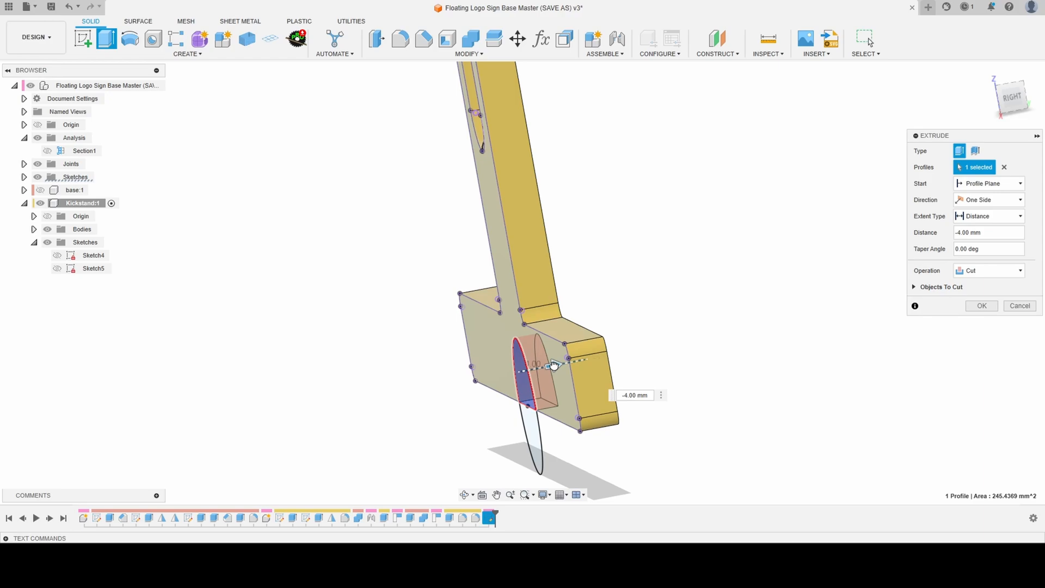
pyautogui.moveTo(554, 365); pyautogui.dragTo(558, 364)
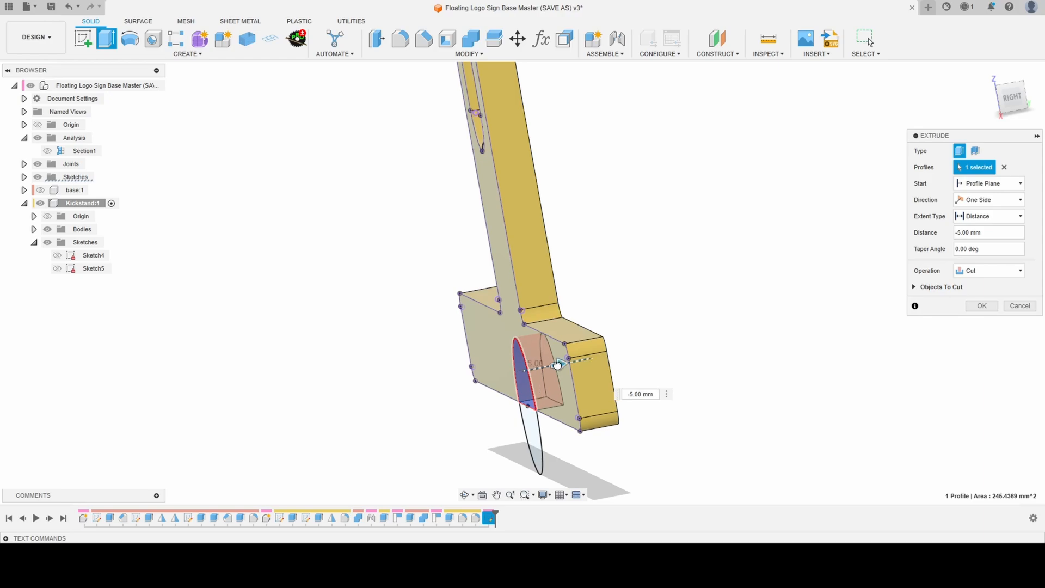
pyautogui.click(974, 306)
# - Identify the sketch holding the 25 mm circle and move Sketch1 from the top-level Sketches folder into the Kickstand component
pyautogui.keyDown('shift'); pyautogui.moveTo(754, 294); pyautogui.dragTo(604, 325, button='middle'); pyautogui.keyUp('shift')
pyautogui.scroll(-3, 520, 299)
pyautogui.scroll(4, 919, 311)
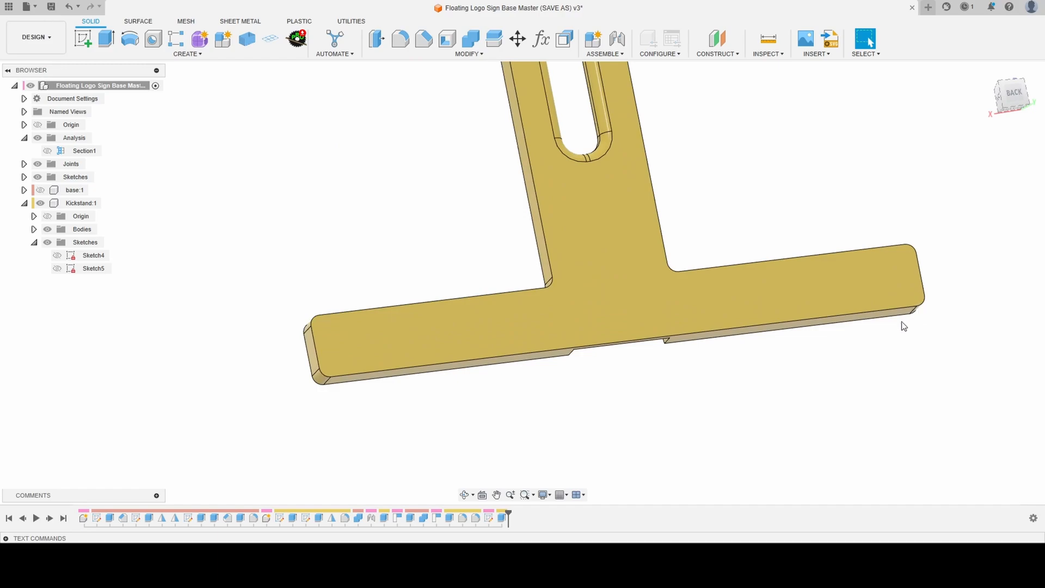
pyautogui.keyDown('shift'); pyautogui.moveTo(904, 326); pyautogui.dragTo(865, 302, button='middle'); pyautogui.keyUp('shift')
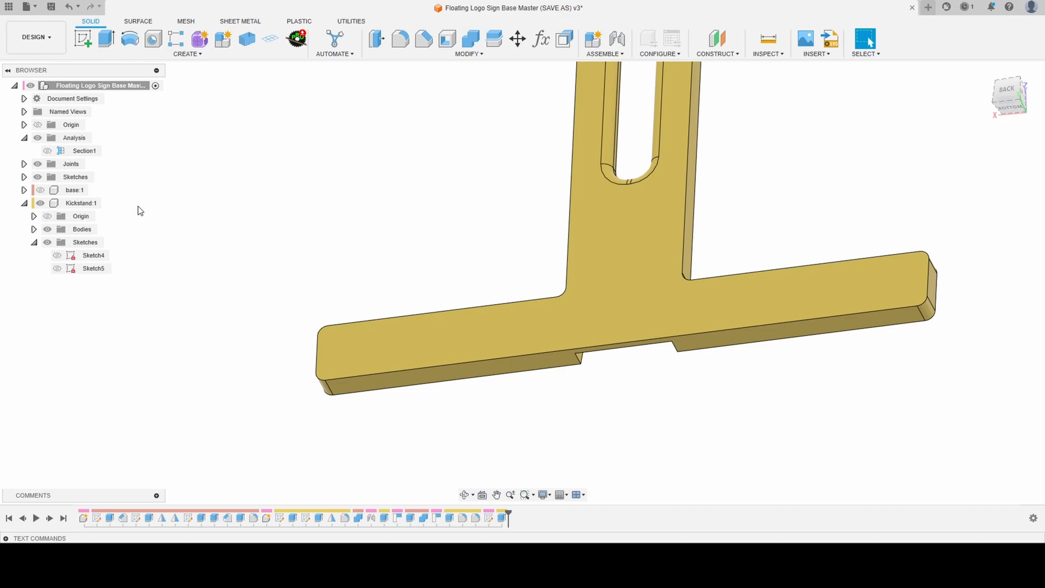
pyautogui.click(97, 269)
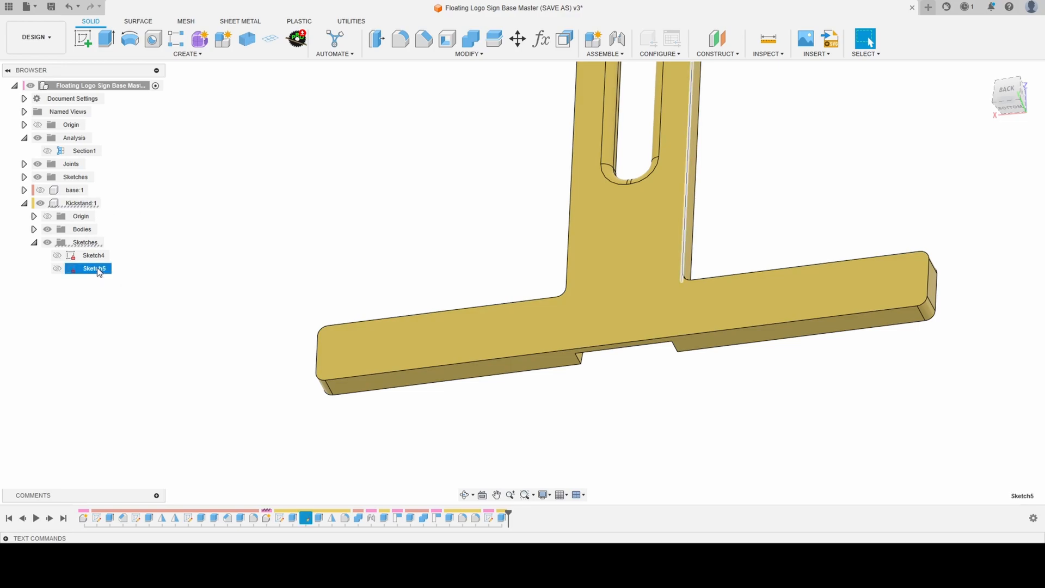
pyautogui.click(95, 255)
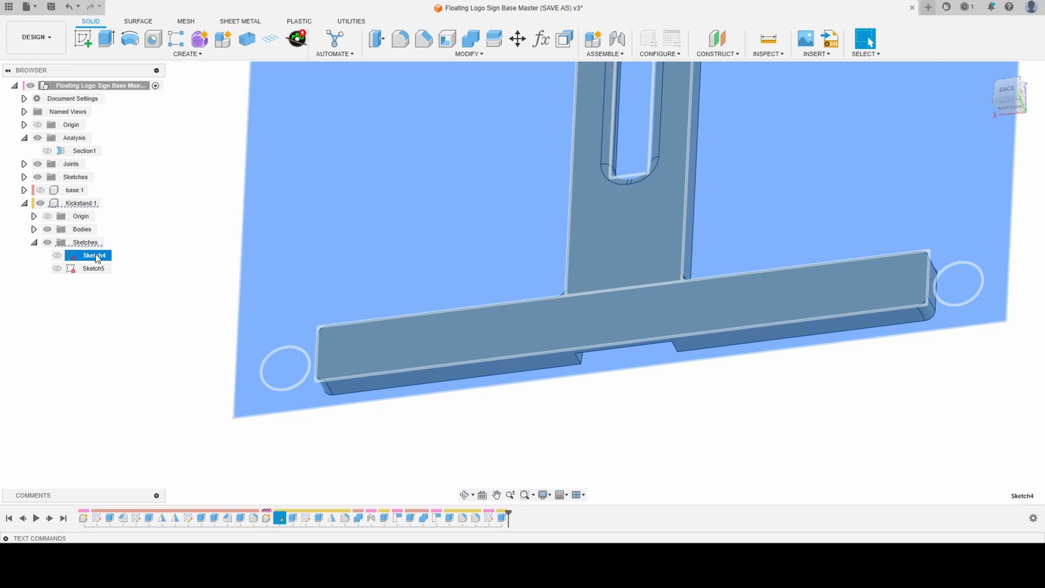
pyautogui.click(160, 220)
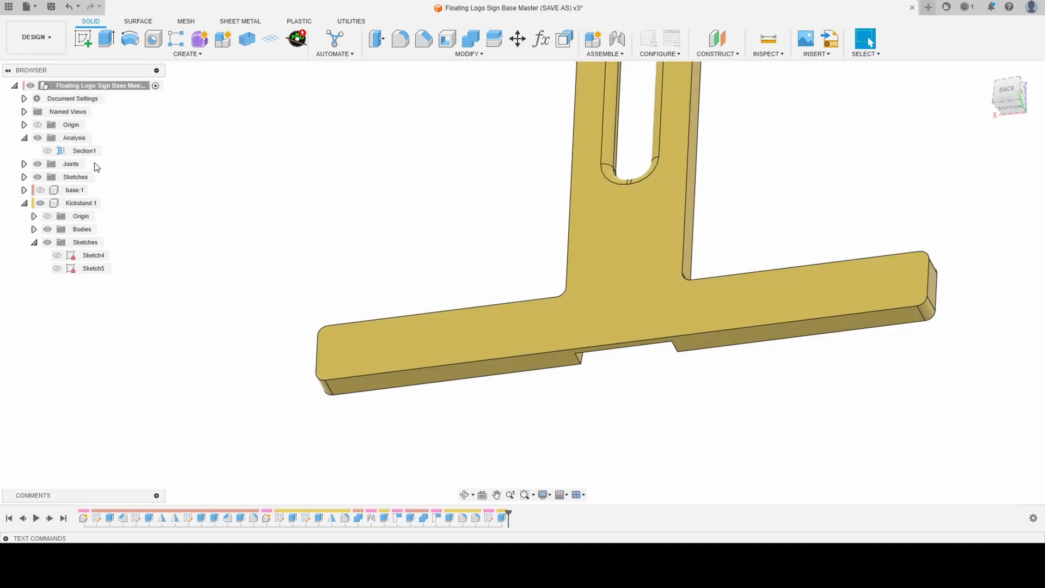
pyautogui.click(24, 177)
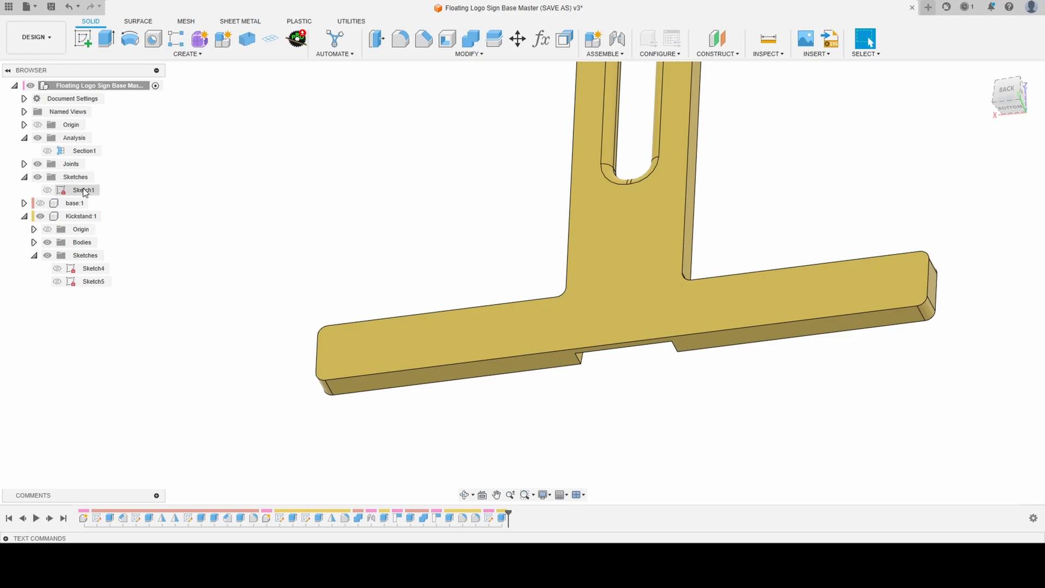
pyautogui.click(84, 190)
pyautogui.click(230, 245)
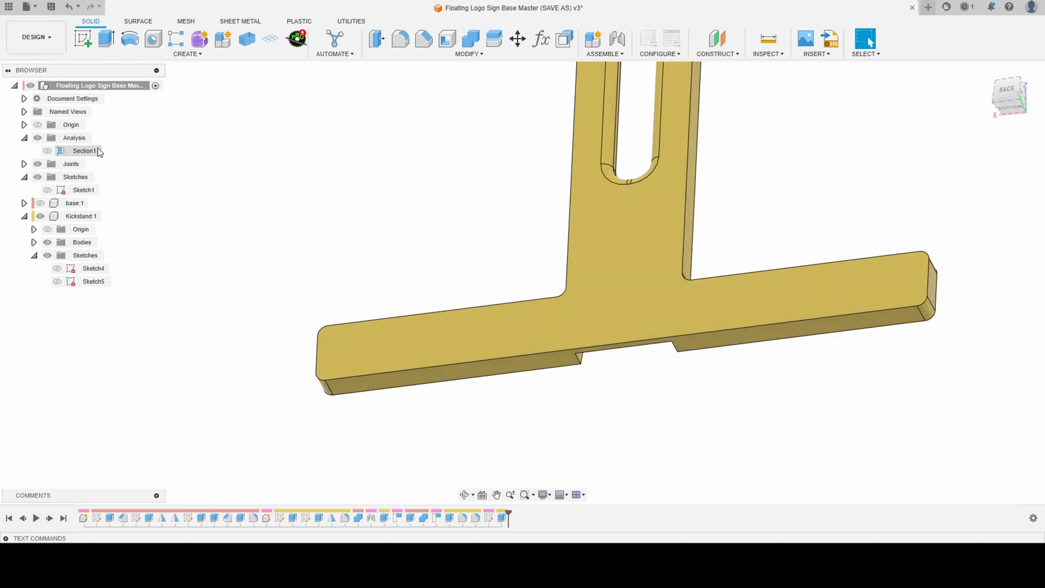
pyautogui.moveTo(91, 215); pyautogui.dragTo(87, 256)
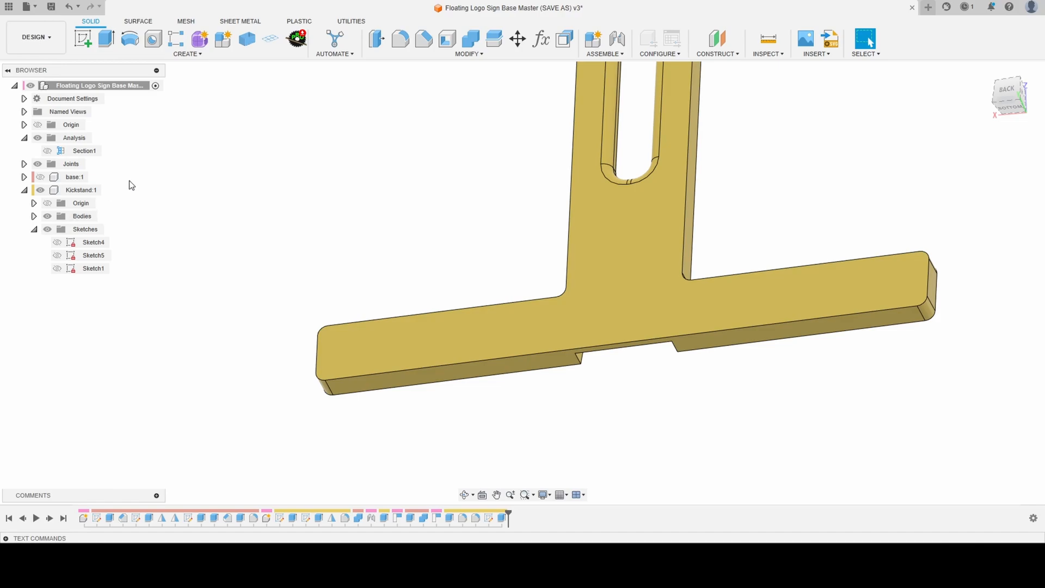
# - Activate the Kickstand component and open Sketch1 for editing, facing the circle on the crossbar's bottom edge
pyautogui.click(111, 190)
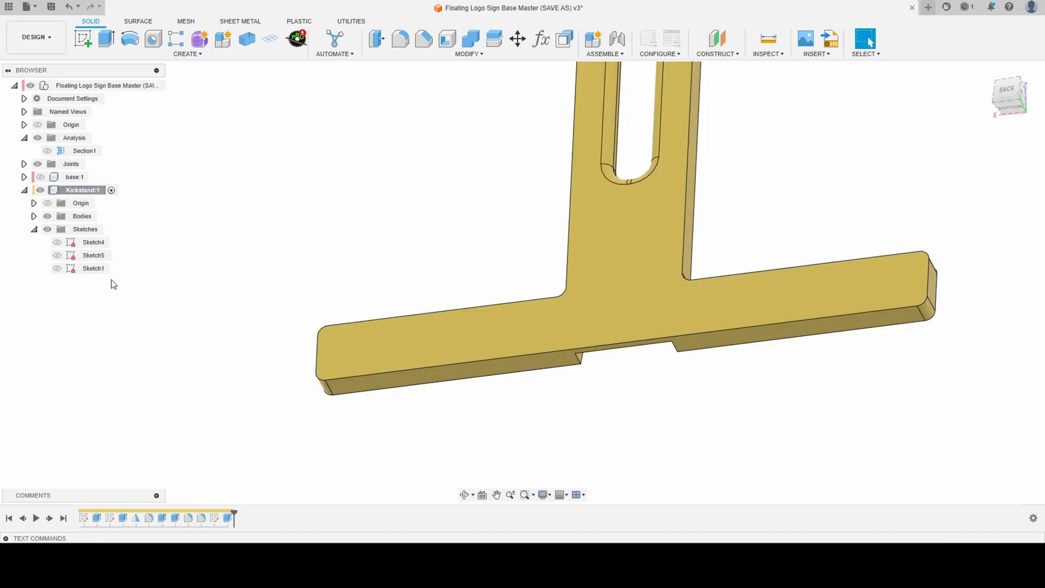
pyautogui.doubleClick(96, 266)
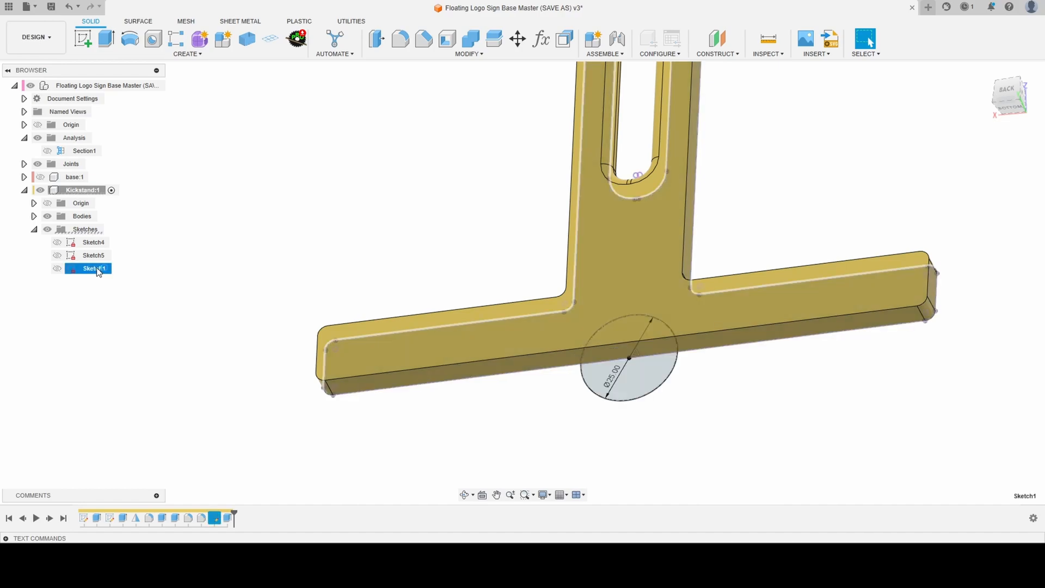
pyautogui.keyDown('shift'); pyautogui.moveTo(240, 320); pyautogui.dragTo(381, 325, button='middle'); pyautogui.keyUp('shift')
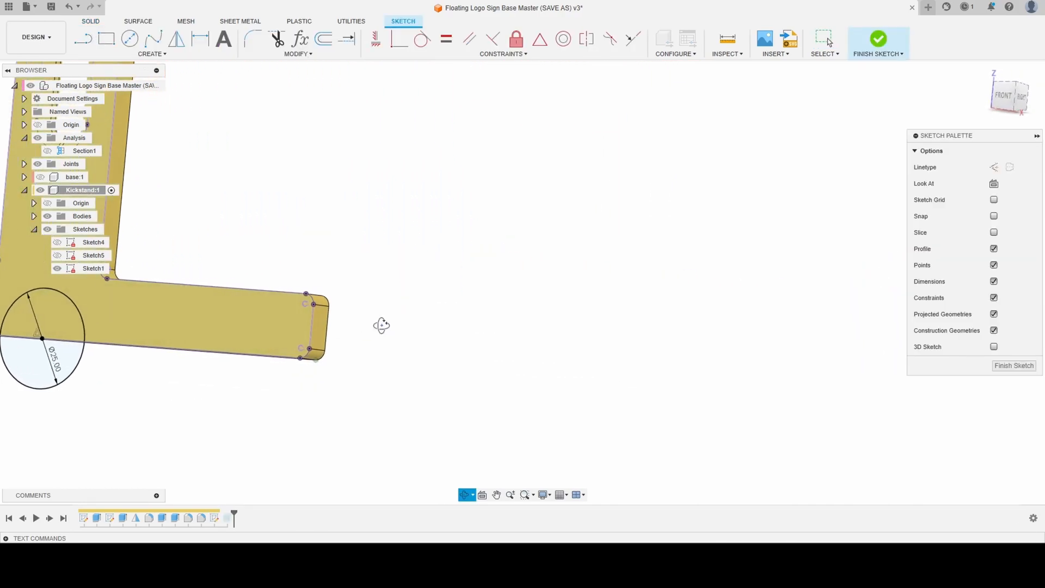
pyautogui.scroll(-5, 769, 387)
pyautogui.scroll(4, 292, 338)
pyautogui.keyDown('shift'); pyautogui.moveTo(292, 338); pyautogui.dragTo(330, 345, button='middle'); pyautogui.keyUp('shift')
pyautogui.scroll(5, 549, 374)
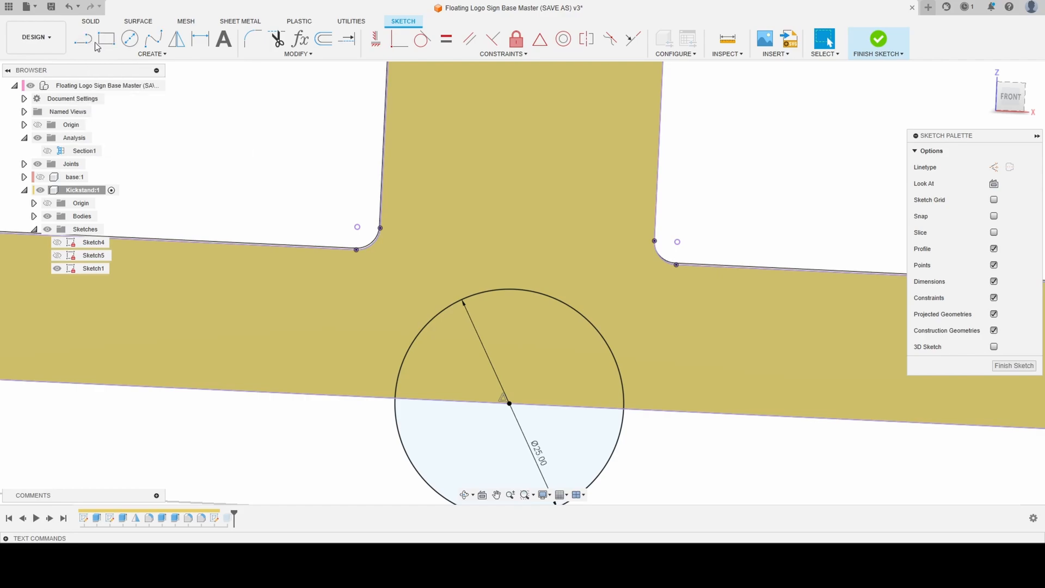
# - Draw a shallow three-point fit spline arching between the circle's two intersections with the crossbar's bottom edge, and finish the sketch
pyautogui.click(154, 40)
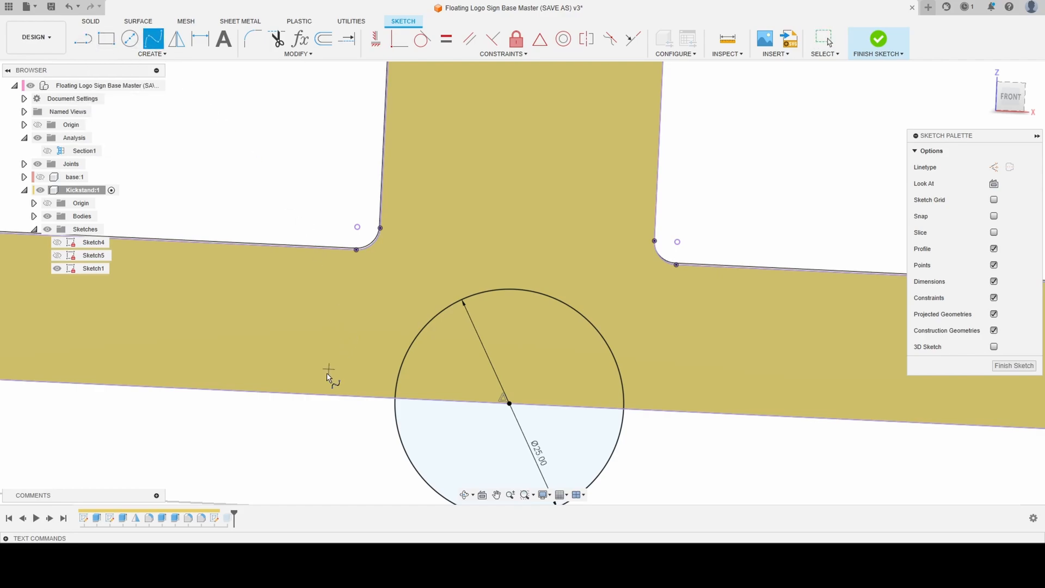
pyautogui.click(395, 399)
pyautogui.click(511, 362)
pyautogui.click(624, 409)
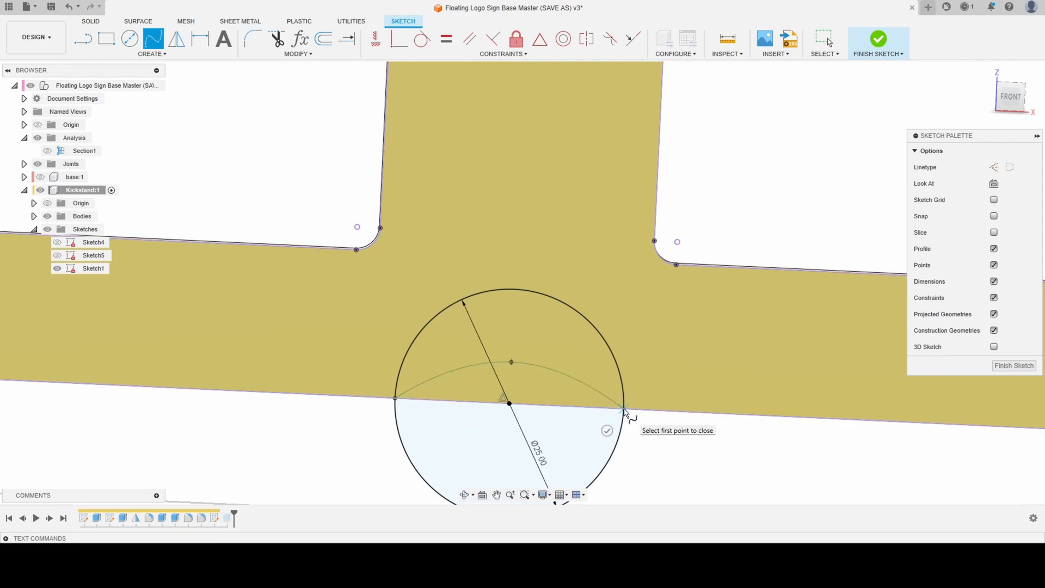
pyautogui.click(608, 430)
pyautogui.scroll(-4, 490, 286)
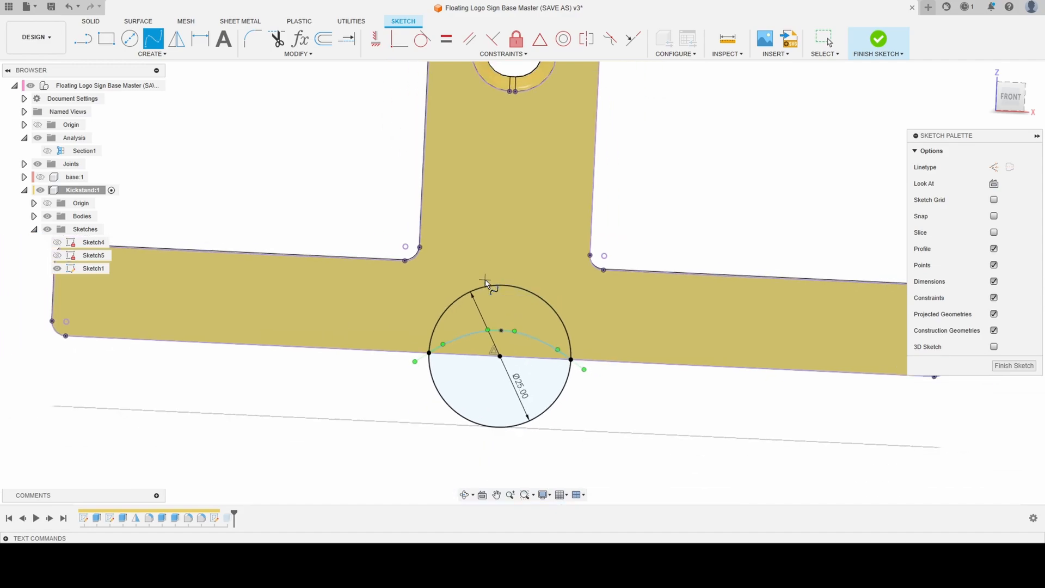
pyautogui.scroll(1, 549, 362)
pyautogui.keyDown('shift'); pyautogui.moveTo(551, 364); pyautogui.dragTo(549, 391, button='middle'); pyautogui.keyUp('shift')
pyautogui.scroll(1, 500, 343)
pyautogui.moveTo(500, 343)
pyautogui.keyDown('shift'); pyautogui.mouseDown(button='middle')
pyautogui.moveTo(468, 325)
pyautogui.moveTo(477, 331)
pyautogui.mouseUp(button='middle'); pyautogui.keyUp('shift')
pyautogui.scroll(-3, 753, 157)
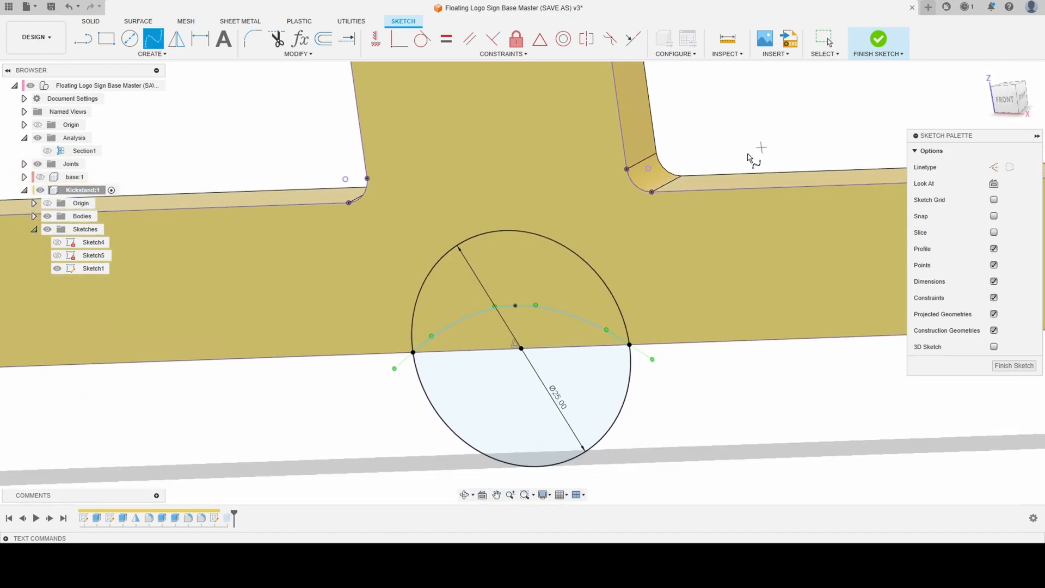
pyautogui.click(878, 46)
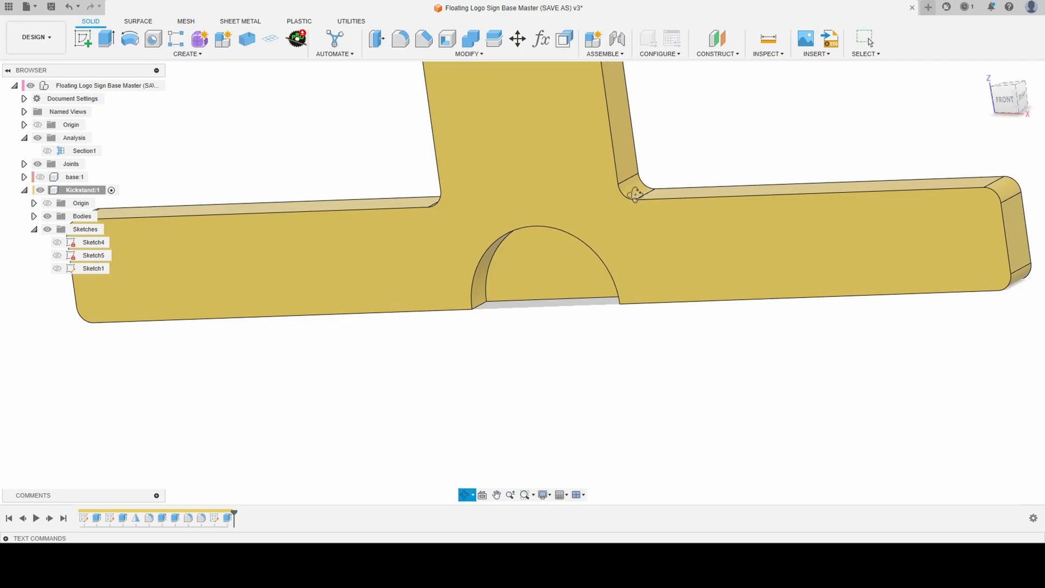
# - Show Sketch1 and extrude the spline-arched profile as a cut through the kickstand's crossbar with the extent type All
pyautogui.keyDown('shift'); pyautogui.moveTo(683, 170); pyautogui.dragTo(567, 187, button='middle'); pyautogui.keyUp('shift')
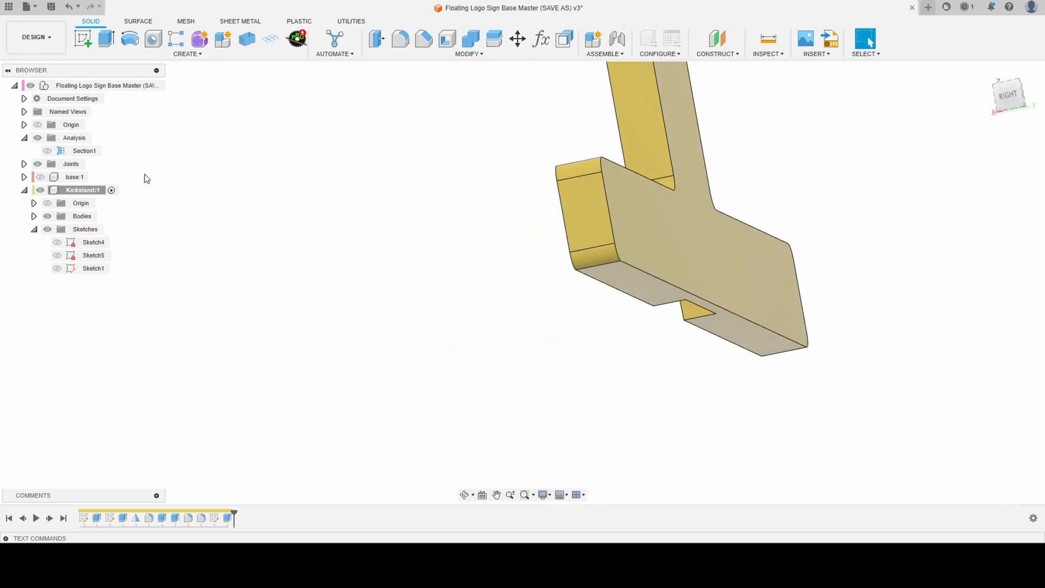
pyautogui.click(57, 268)
pyautogui.keyDown('shift'); pyautogui.moveTo(553, 285); pyautogui.dragTo(576, 286, button='middle'); pyautogui.keyUp('shift')
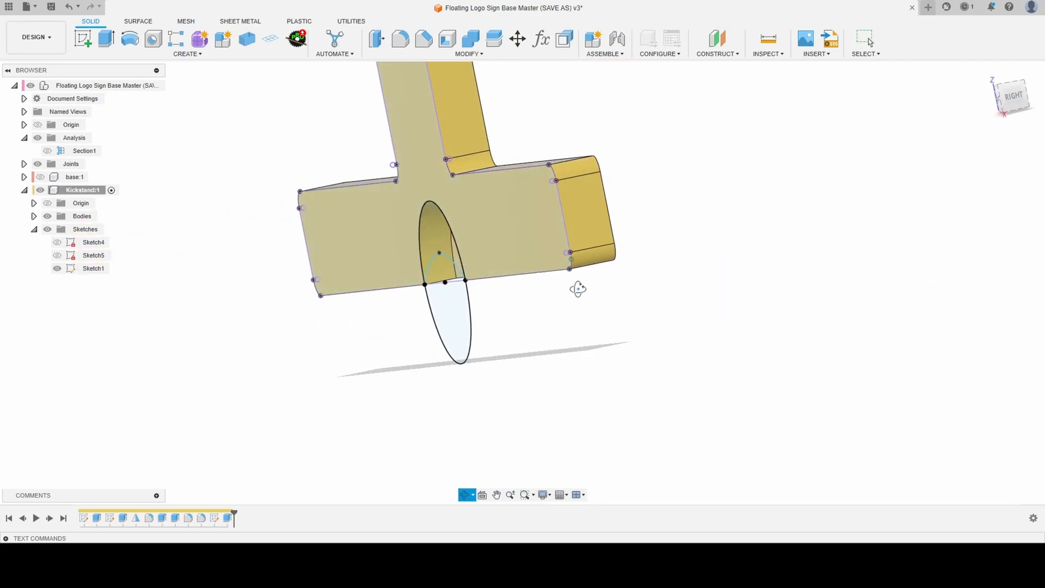
pyautogui.scroll(3, 440, 271)
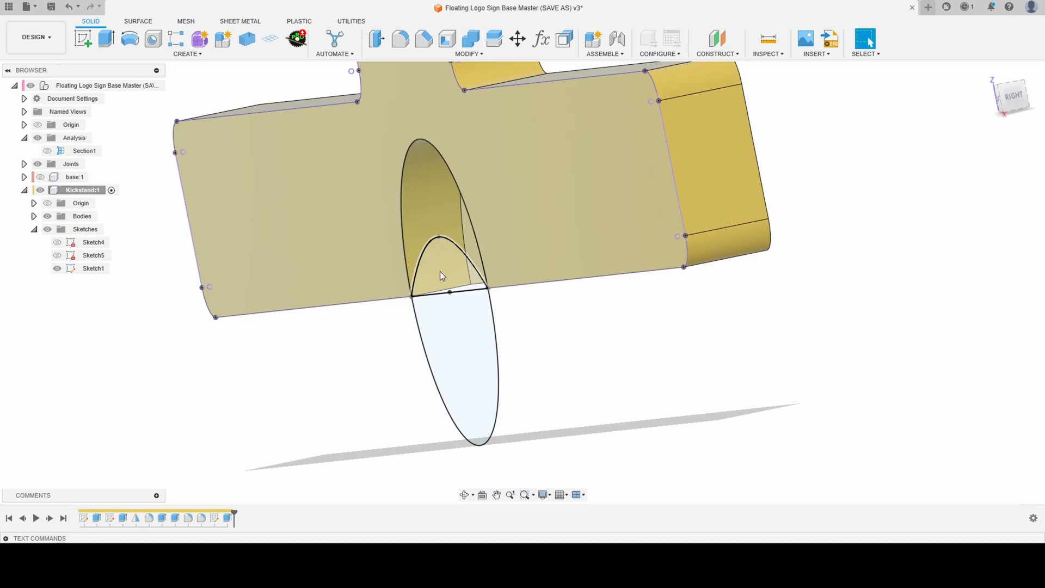
pyautogui.click(442, 267)
pyautogui.write('e')
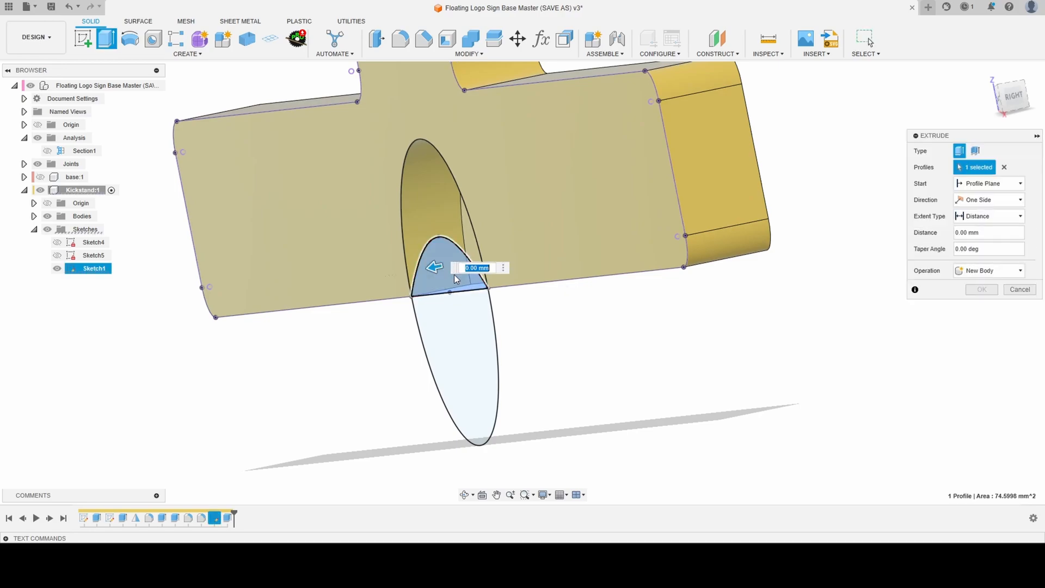
pyautogui.write('-30')
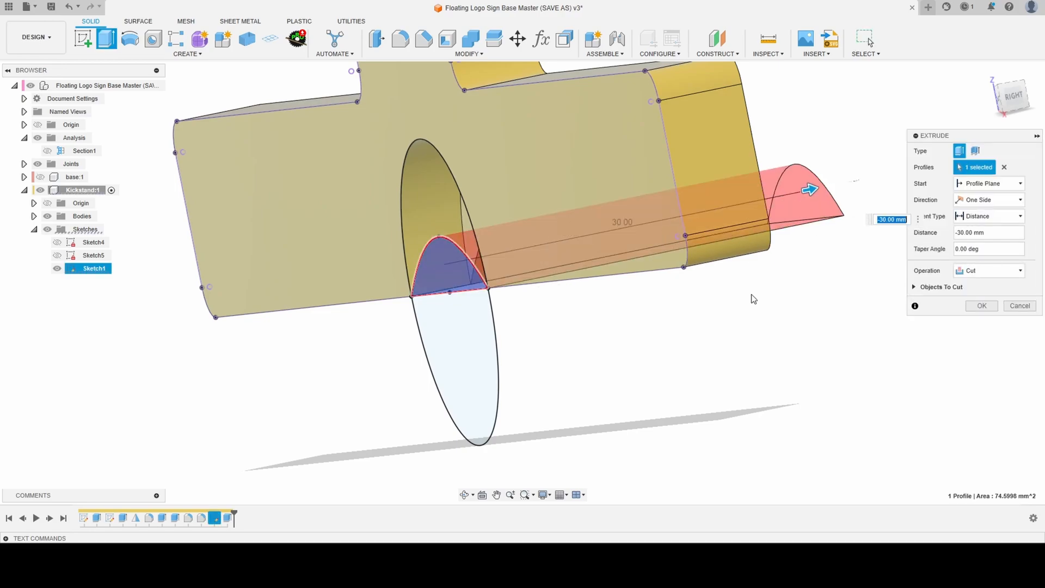
pyautogui.click(989, 216)
pyautogui.click(974, 250)
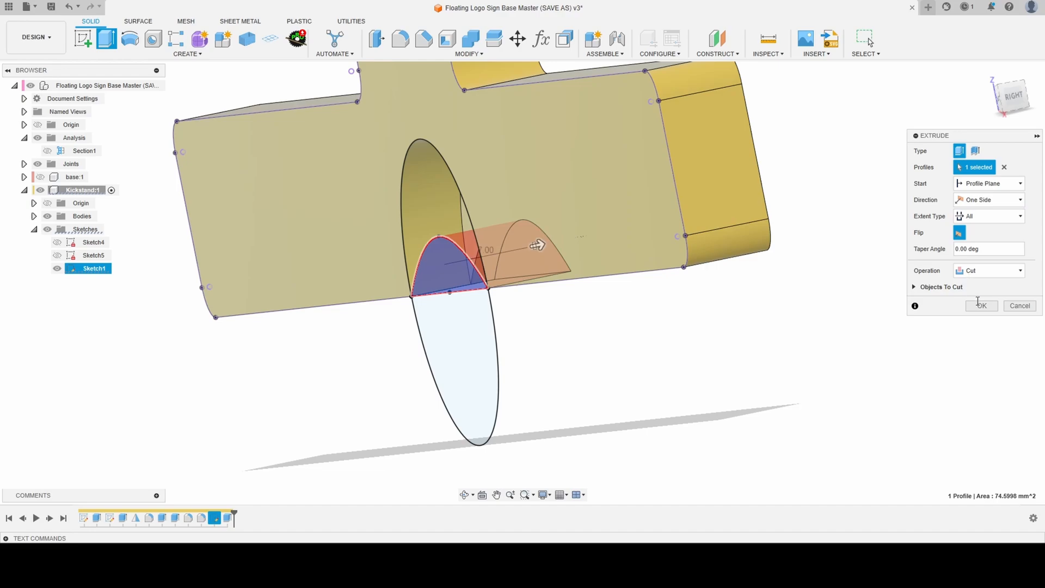
pyautogui.click(978, 306)
# - Raise the middle fit point of the notch spline to make its arch taller inside the circle
pyautogui.keyDown('shift'); pyautogui.moveTo(902, 308); pyautogui.dragTo(618, 315, button='middle'); pyautogui.keyUp('shift')
pyautogui.scroll(-5, 616, 315)
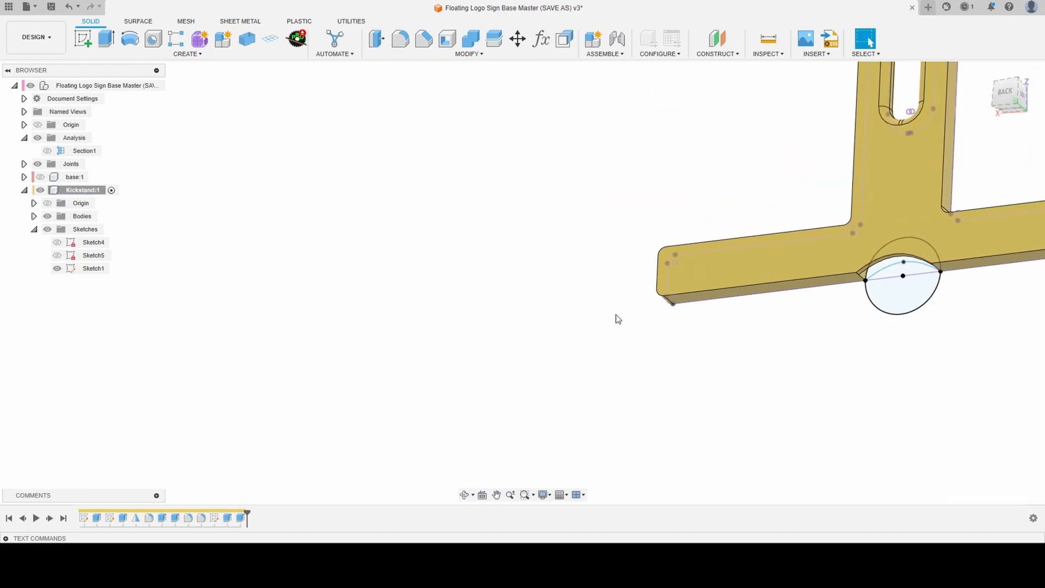
pyautogui.scroll(-2, 563, 308)
pyautogui.scroll(5, 898, 269)
pyautogui.keyDown('shift'); pyautogui.moveTo(884, 276); pyautogui.dragTo(904, 300, button='middle'); pyautogui.keyUp('shift')
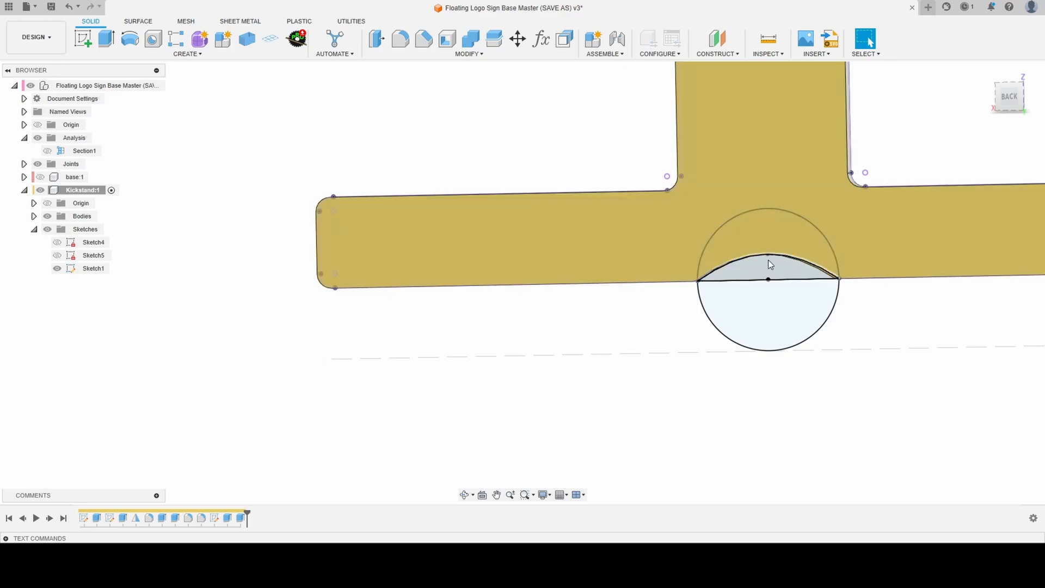
pyautogui.click(769, 254)
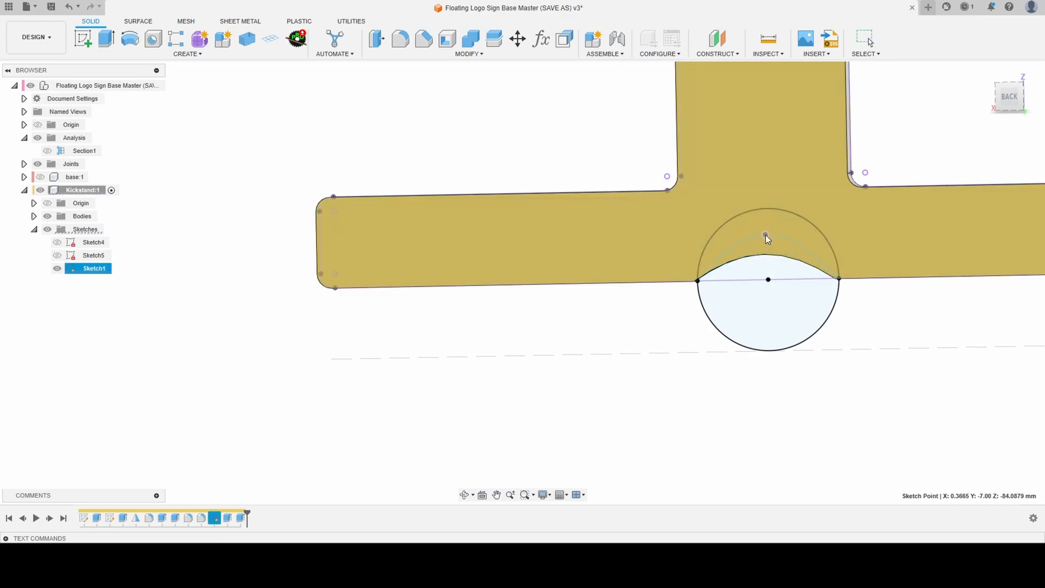
pyautogui.moveTo(765, 234); pyautogui.dragTo(765, 229)
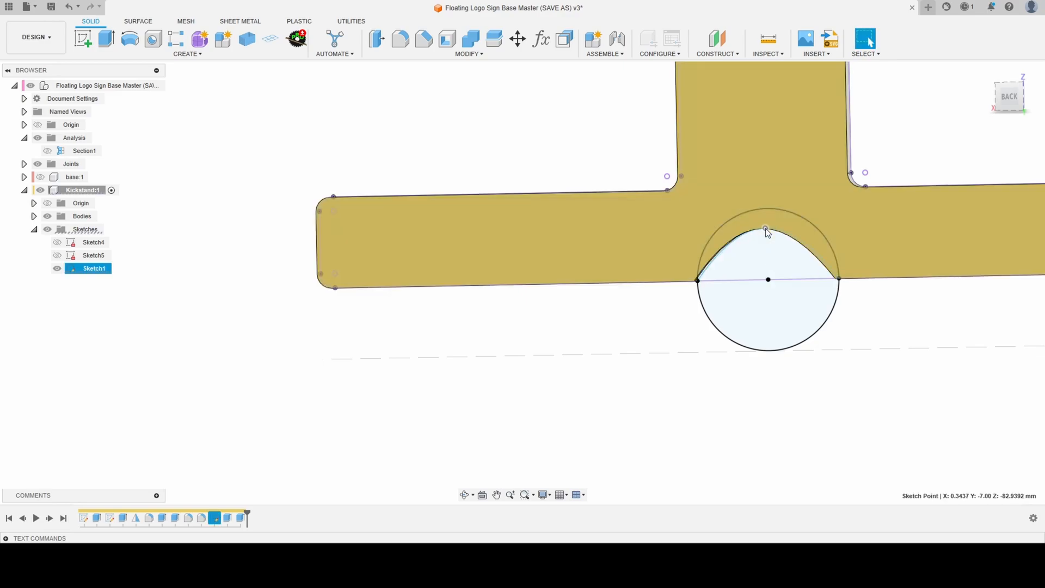
pyautogui.keyDown('shift'); pyautogui.moveTo(765, 233); pyautogui.dragTo(735, 236, button='middle'); pyautogui.keyUp('shift')
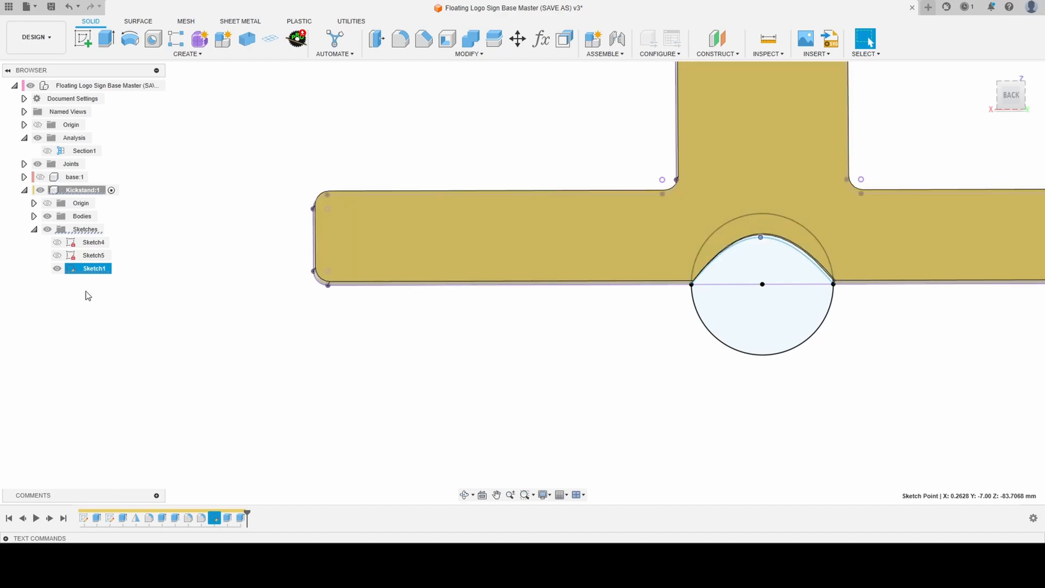
# - Reopen Sketch1 and dimension the spline's middle point vertically from the circle's center at 15 mm
pyautogui.doubleClick(92, 267)
pyautogui.click(168, 291)
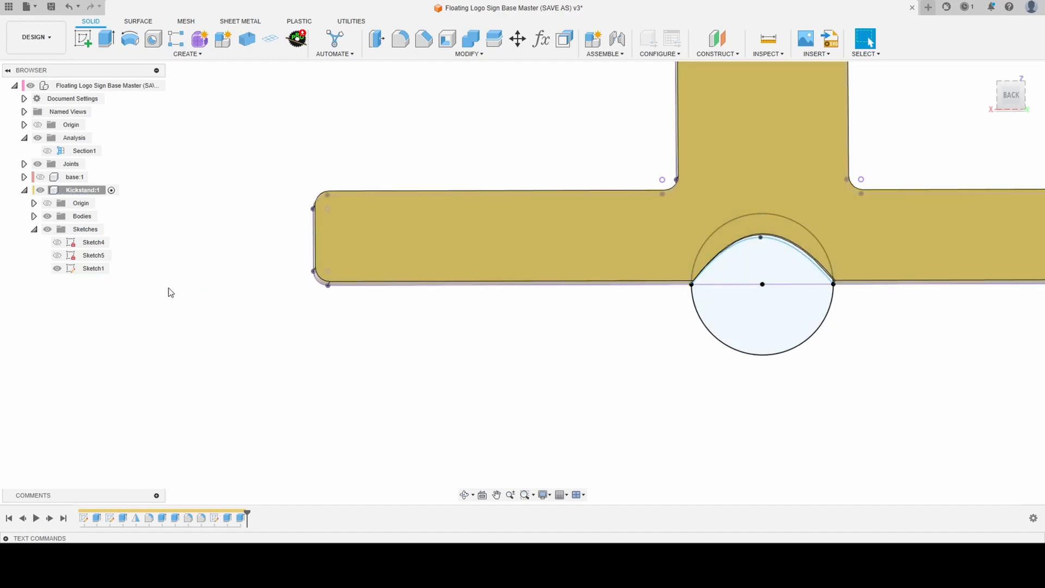
pyautogui.doubleClick(91, 268)
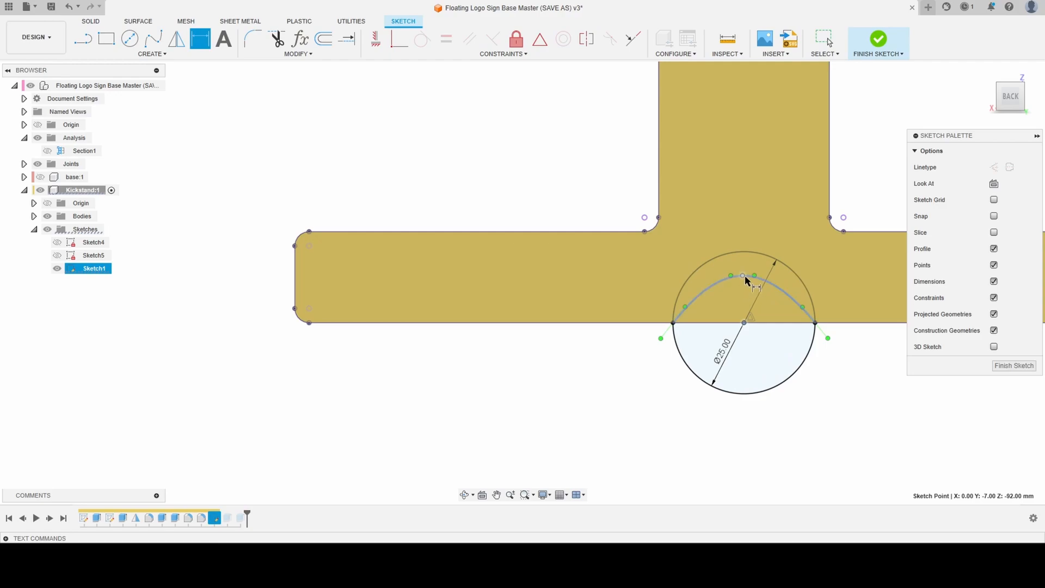
pyautogui.click(744, 276)
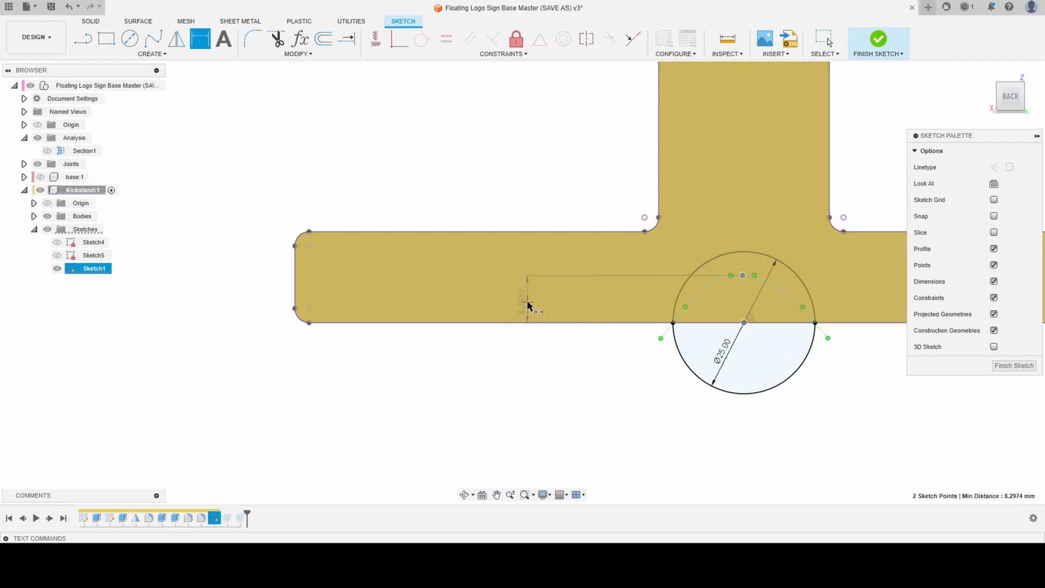
pyautogui.click(529, 301)
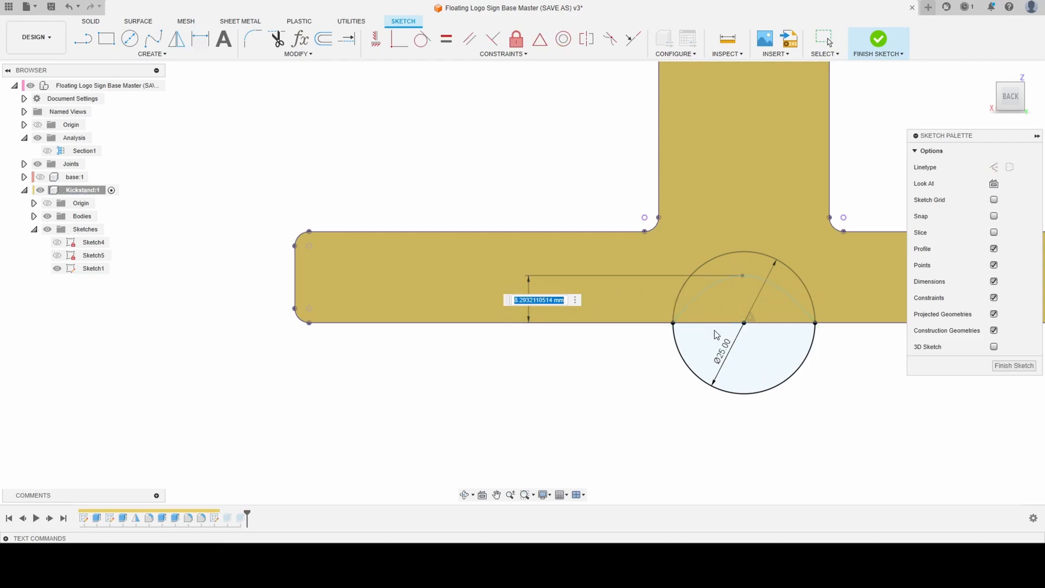
pyautogui.write('15')
pyautogui.press('Return')
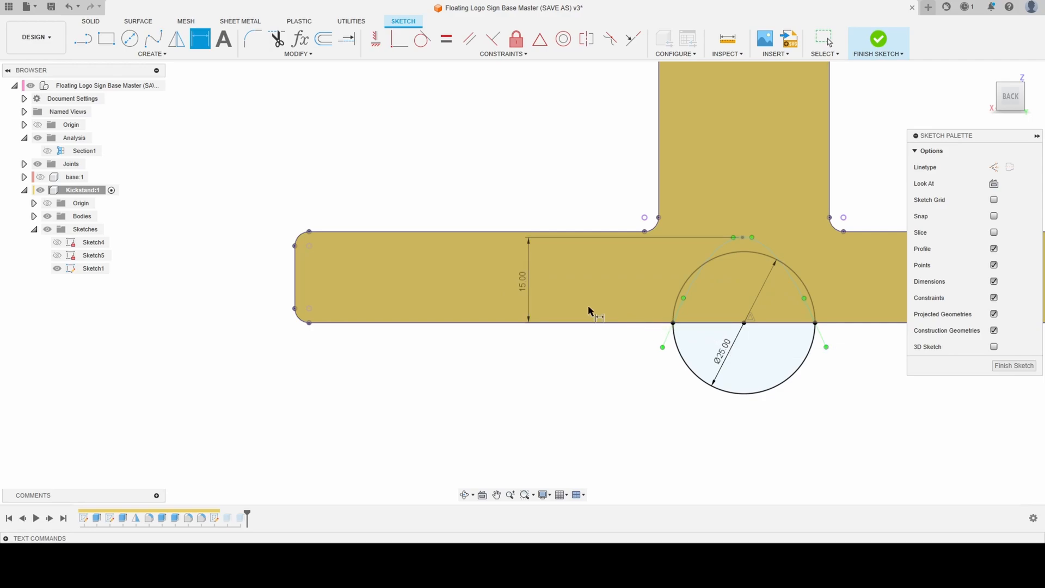
# - Set the spline arch's height dimension to 12 mm and finish the sketch
pyautogui.doubleClick(522, 285)
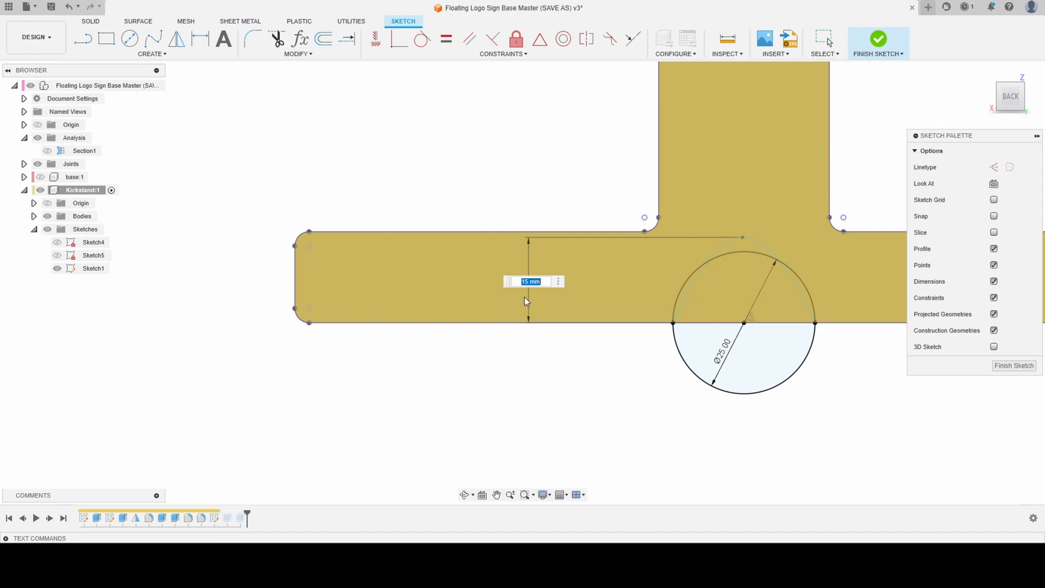
pyautogui.write('12')
pyautogui.press('Return')
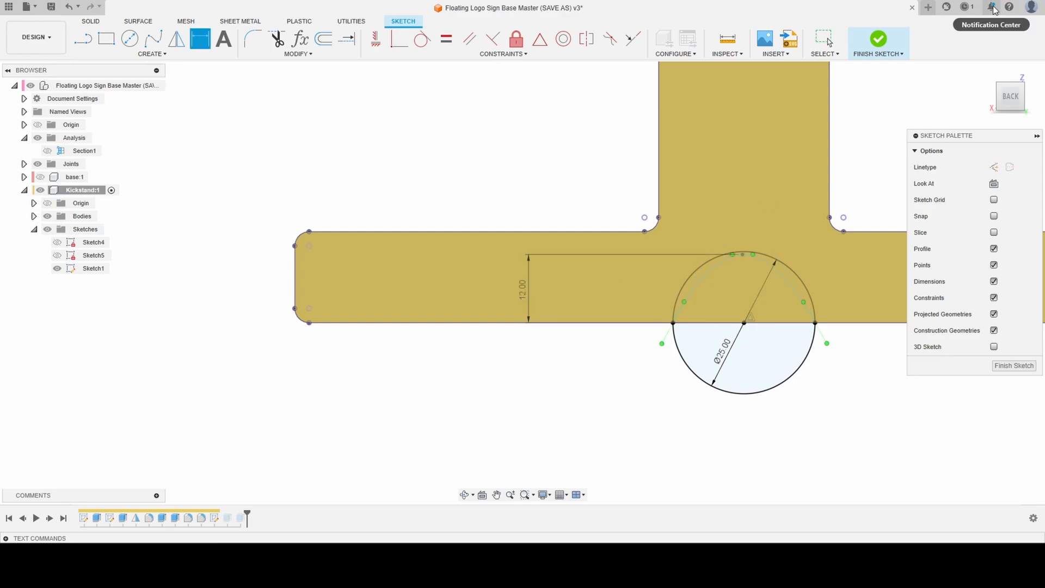
pyautogui.click(875, 43)
# - Examine the reshaped finger notch in the crossbar from the front, back and underside of the kickstand
pyautogui.moveTo(355, 244)
pyautogui.keyDown('shift'); pyautogui.mouseDown(button='middle')
pyautogui.moveTo(625, 244)
pyautogui.moveTo(632, 207)
pyautogui.moveTo(708, 203)
pyautogui.mouseUp(button='middle'); pyautogui.keyUp('shift')
pyautogui.scroll(-3, 708, 204)
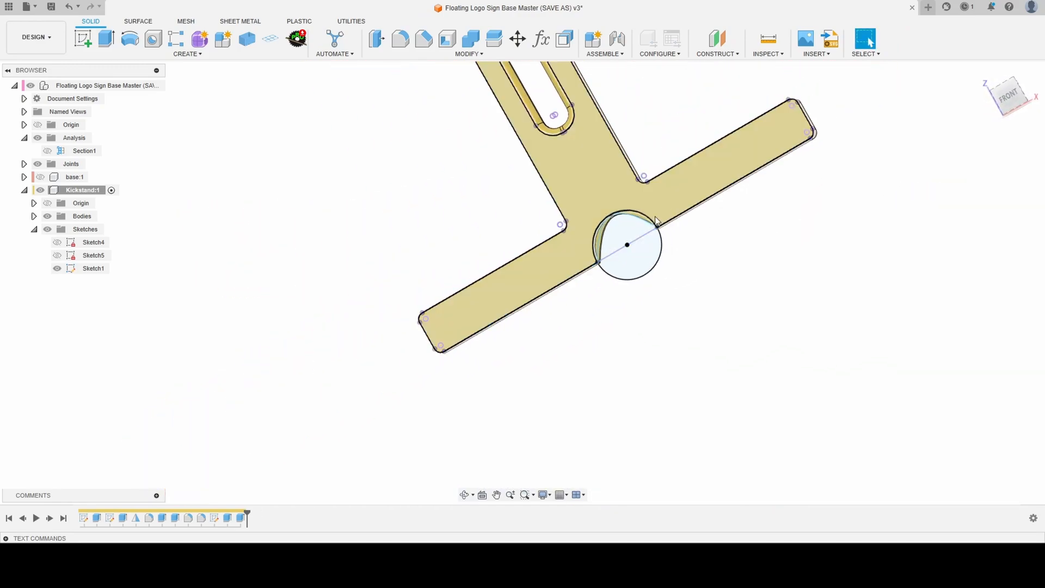
pyautogui.scroll(7, 625, 218)
pyautogui.keyDown('shift'); pyautogui.moveTo(624, 218); pyautogui.dragTo(439, 188, button='middle'); pyautogui.keyUp('shift')
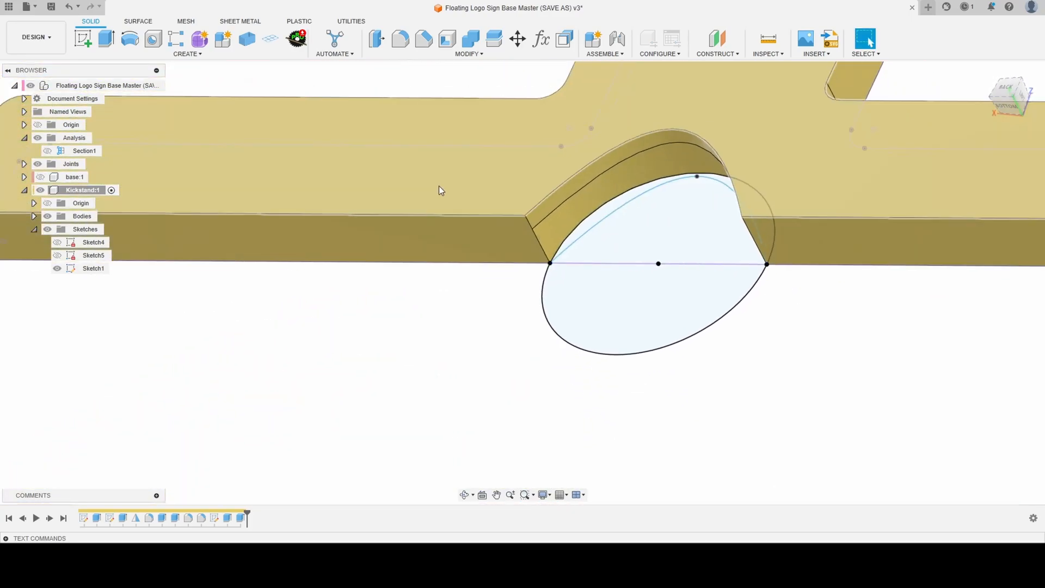
pyautogui.scroll(-4, 438, 188)
pyautogui.scroll(-4, 445, 225)
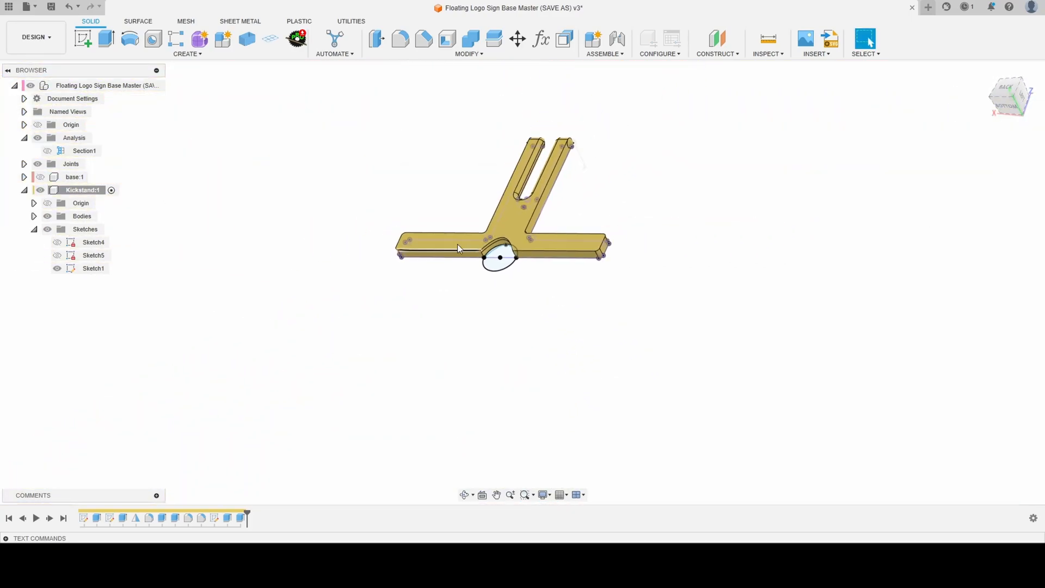
pyautogui.scroll(6, 452, 191)
pyautogui.scroll(-2, 453, 240)
pyautogui.keyDown('shift'); pyautogui.moveTo(482, 180); pyautogui.dragTo(555, 184, button='middle'); pyautogui.keyUp('shift')
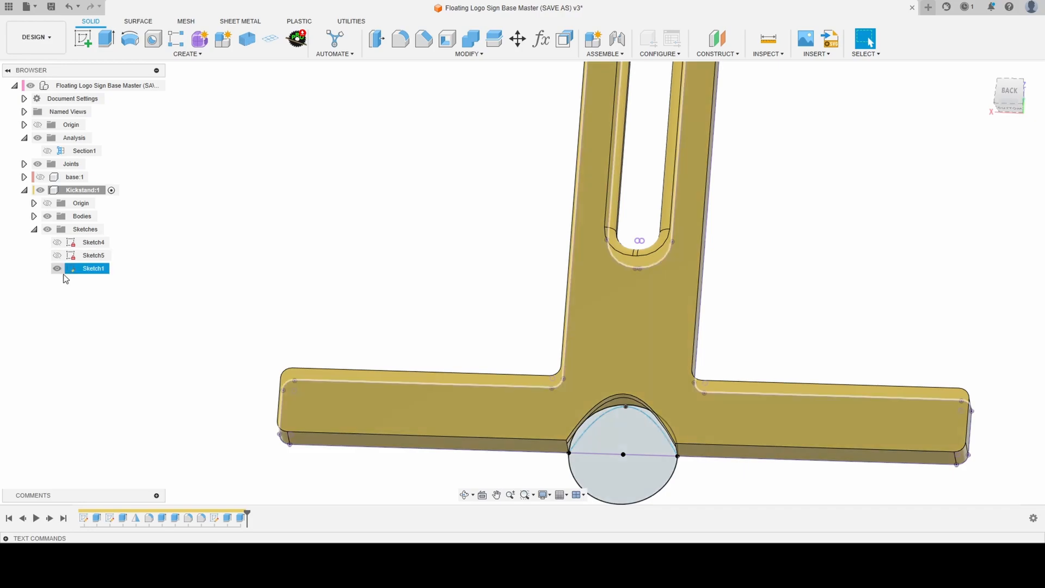
# - Hide Sketch1, show the base component and activate the top-level assembly
pyautogui.click(57, 268)
pyautogui.scroll(-3, 348, 221)
pyautogui.click(41, 176)
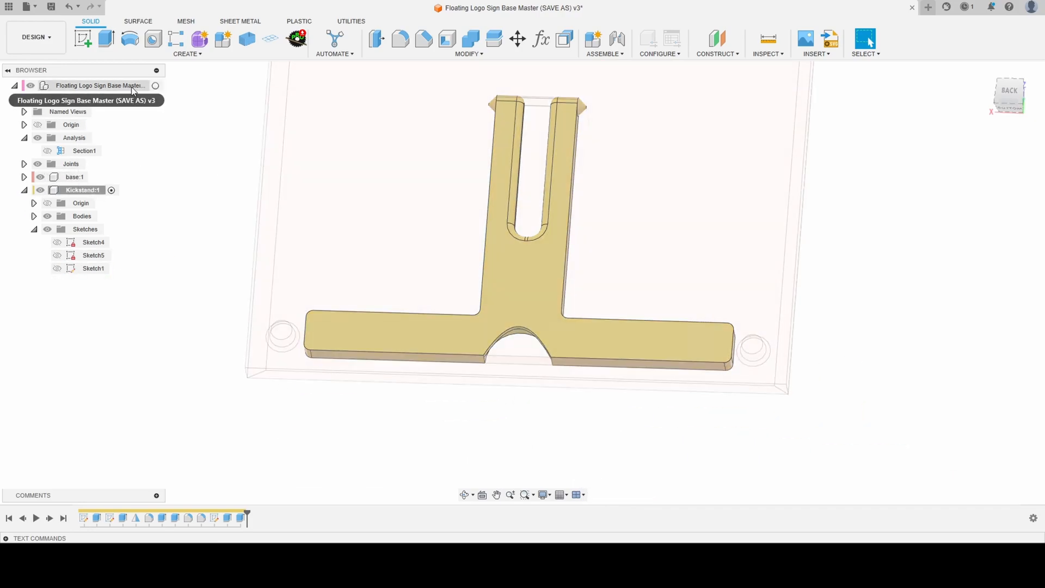
pyautogui.click(155, 86)
pyautogui.scroll(3, 489, 279)
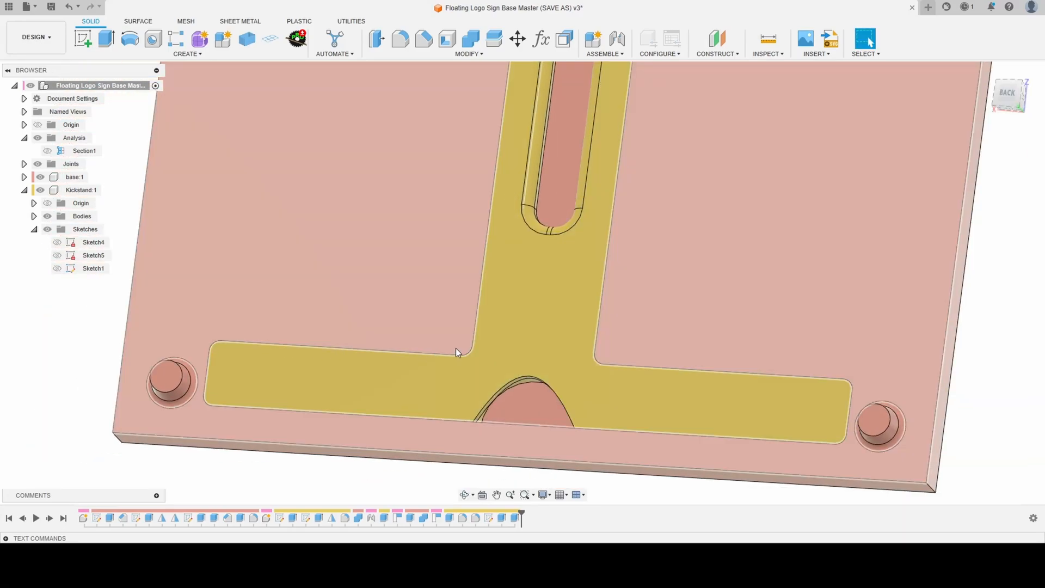
pyautogui.scroll(-2, 459, 271)
pyautogui.scroll(-2, 459, 268)
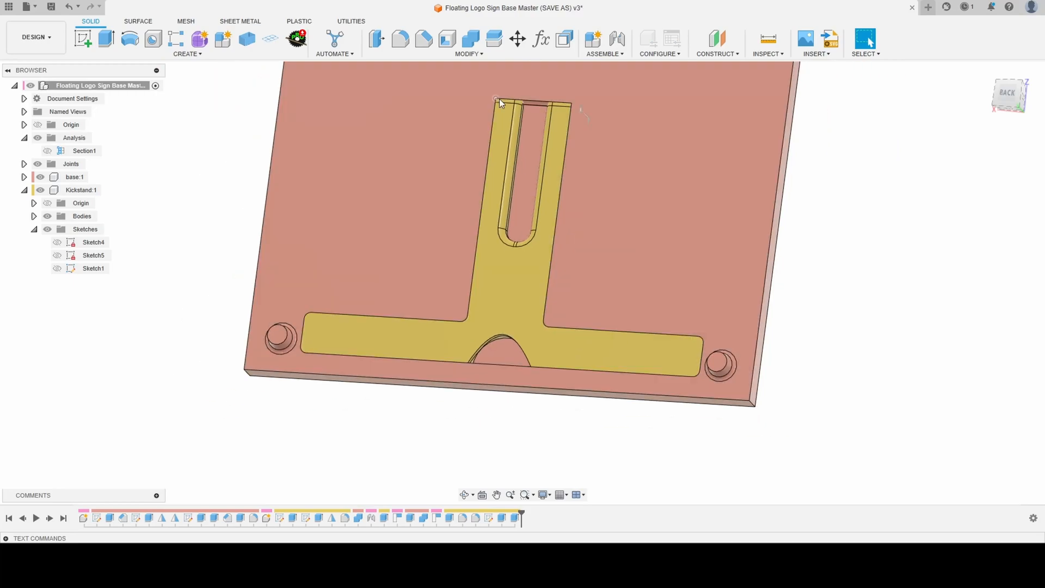
# - Activate the base component and hide the Kickstand component to expose the T-shaped pocket
pyautogui.click(96, 177)
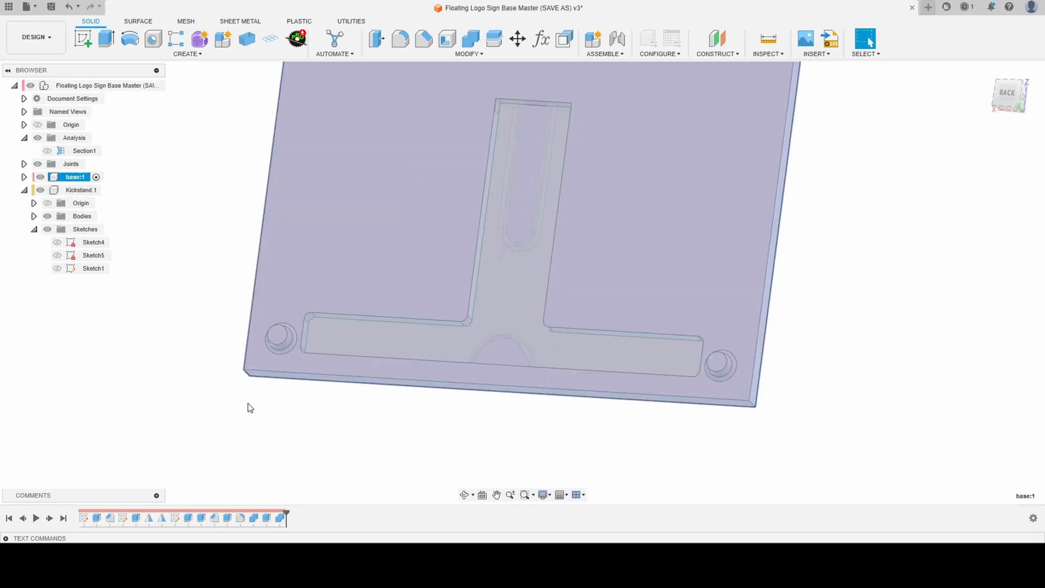
pyautogui.click(255, 455)
pyautogui.scroll(5, 427, 314)
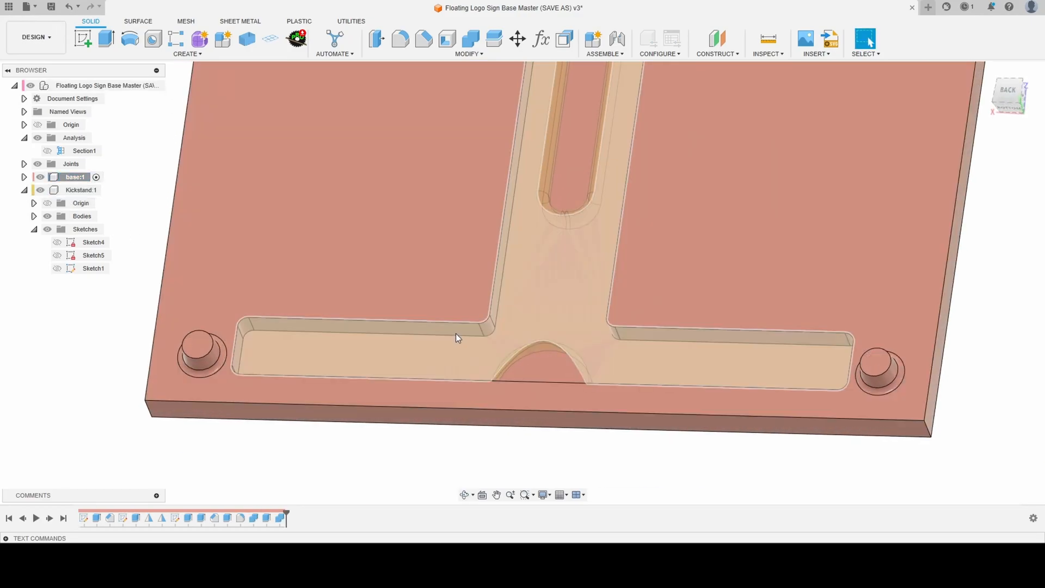
pyautogui.scroll(-3, 489, 361)
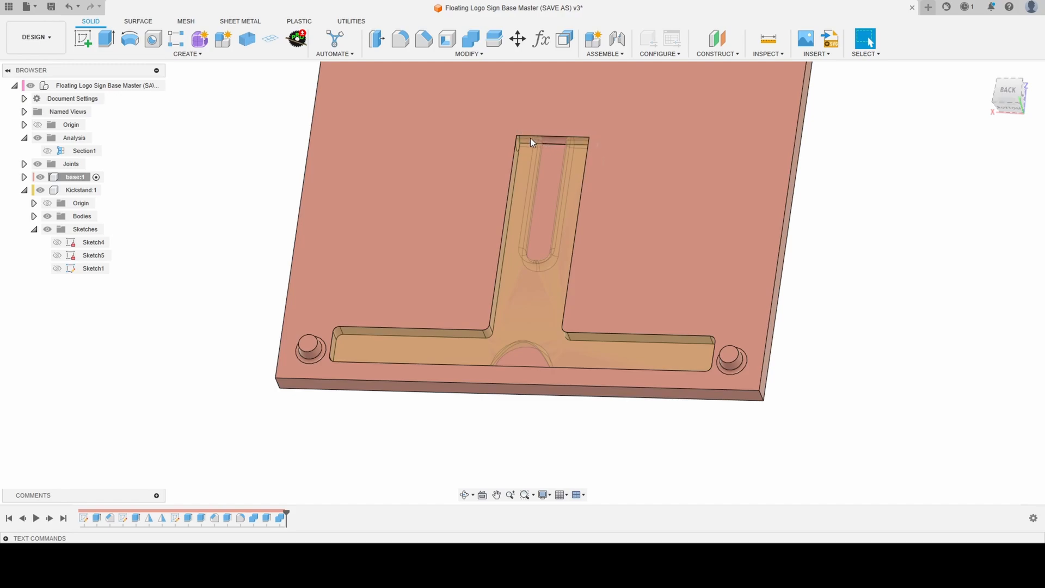
pyautogui.keyDown('shift'); pyautogui.moveTo(533, 335); pyautogui.dragTo(583, 300, button='middle'); pyautogui.keyUp('shift')
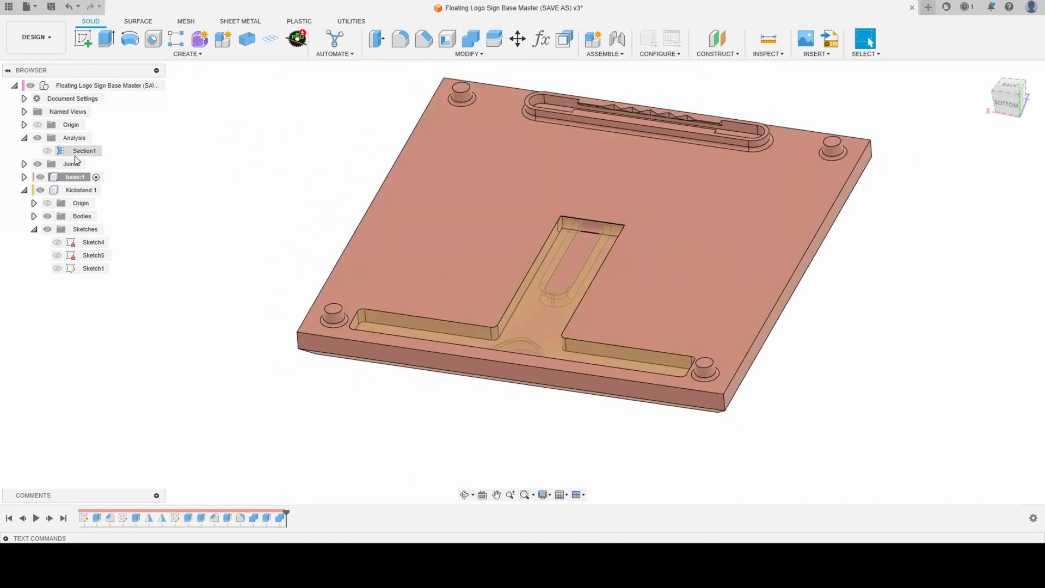
pyautogui.click(40, 190)
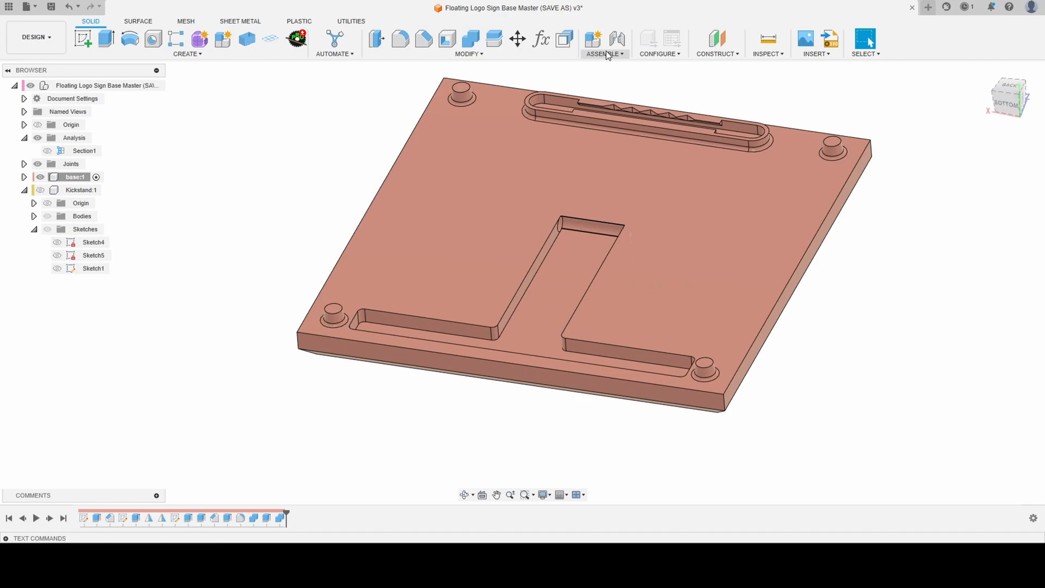
# - Select one side of the base's T-shaped pocket for Offset Face: stem wall, inner corner, crossbar wall and end wall
pyautogui.click(565, 39)
pyautogui.scroll(5, 547, 233)
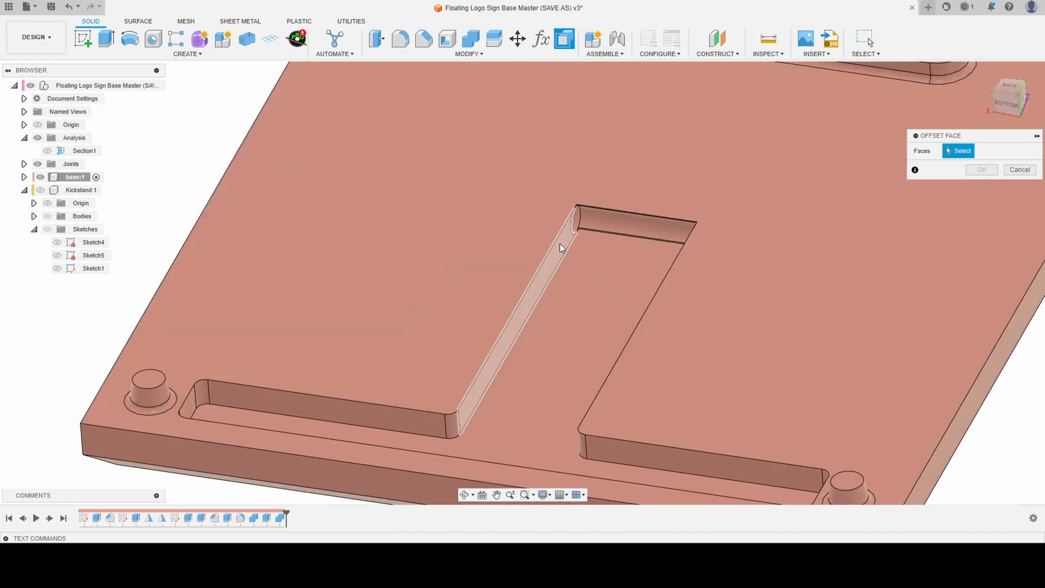
pyautogui.click(559, 244)
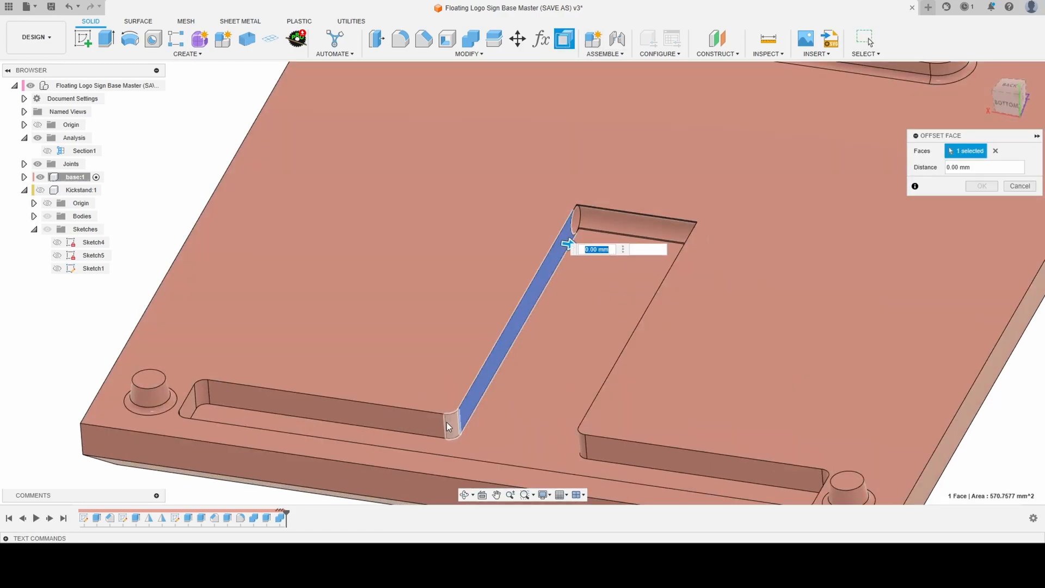
pyautogui.click(446, 422)
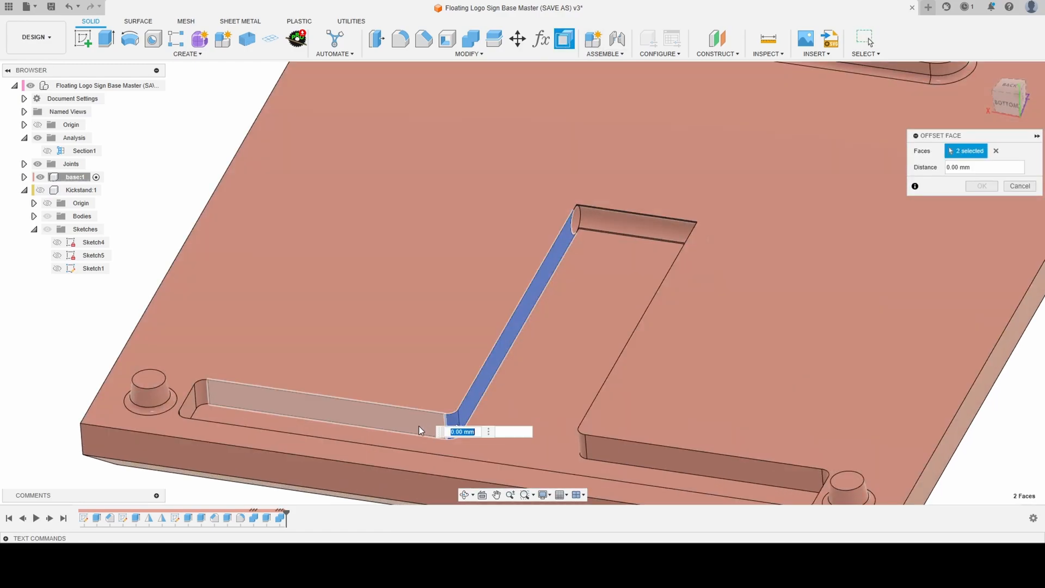
pyautogui.click(283, 410)
pyautogui.click(192, 407)
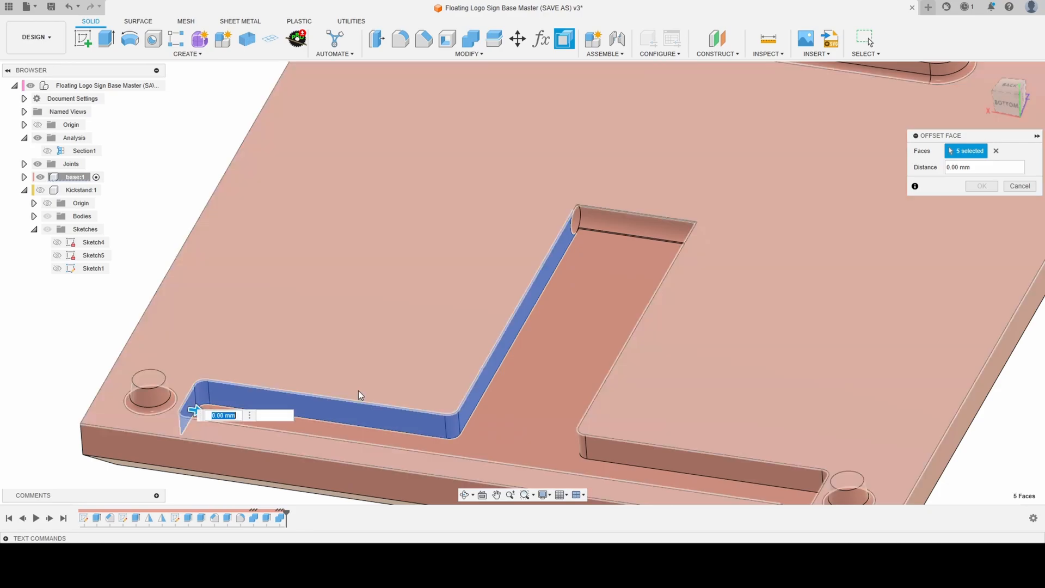
# - Add the opposite stem wall, its inner corner and the adjoining crossbar wall of the pocket to the face offset
pyautogui.scroll(1, 651, 301)
pyautogui.moveTo(651, 302)
pyautogui.keyDown('shift'); pyautogui.mouseDown(button='middle')
pyautogui.moveTo(683, 292)
pyautogui.moveTo(655, 304)
pyautogui.mouseUp(button='middle'); pyautogui.keyUp('shift')
pyautogui.click(654, 326)
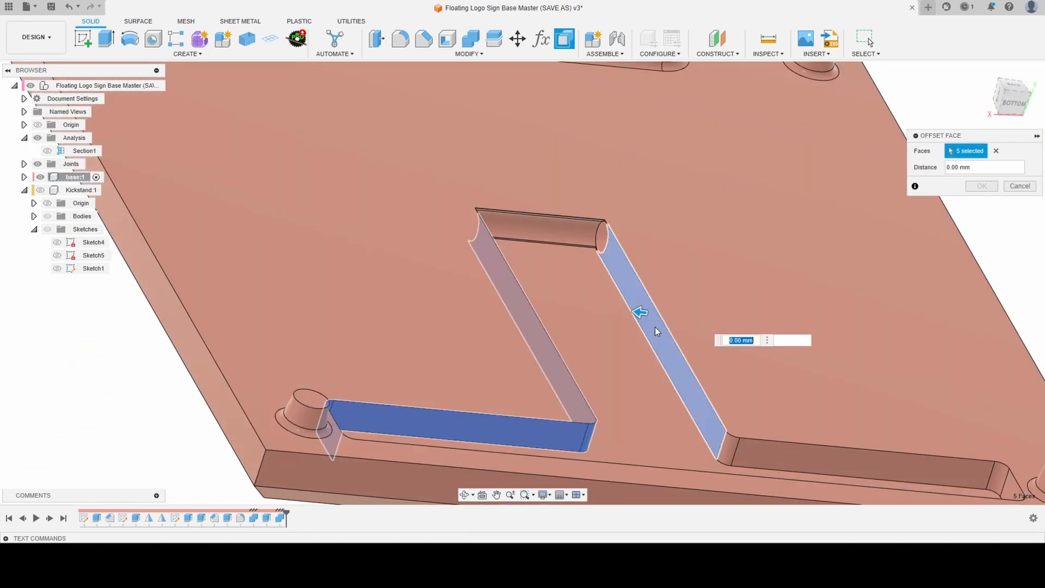
pyautogui.click(727, 452)
pyautogui.click(777, 458)
pyautogui.scroll(-5, 725, 390)
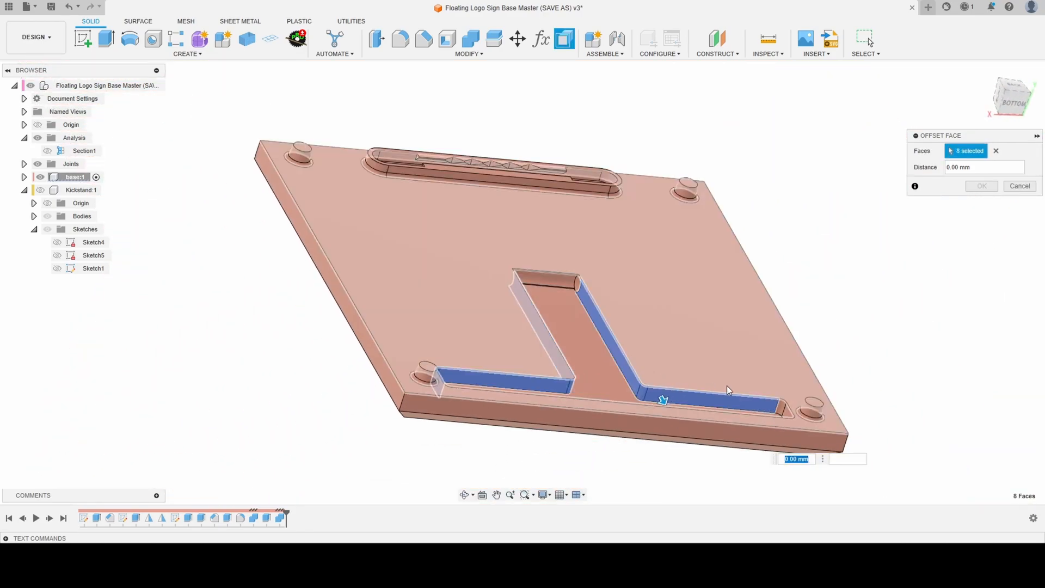
# - Add the crossbar pocket's other end wall, its two rounded corners and the long outer wall to the offset selection
pyautogui.keyDown('shift'); pyautogui.moveTo(725, 390); pyautogui.dragTo(764, 399, button='middle'); pyautogui.keyUp('shift')
pyautogui.scroll(5, 713, 355)
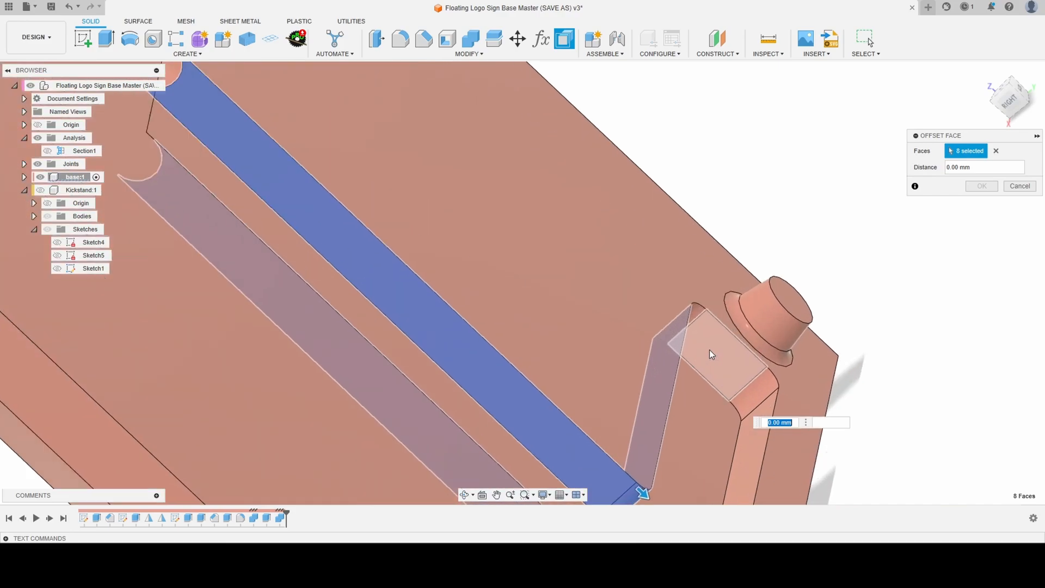
pyautogui.click(697, 315)
pyautogui.click(720, 349)
pyautogui.click(753, 393)
pyautogui.click(752, 423)
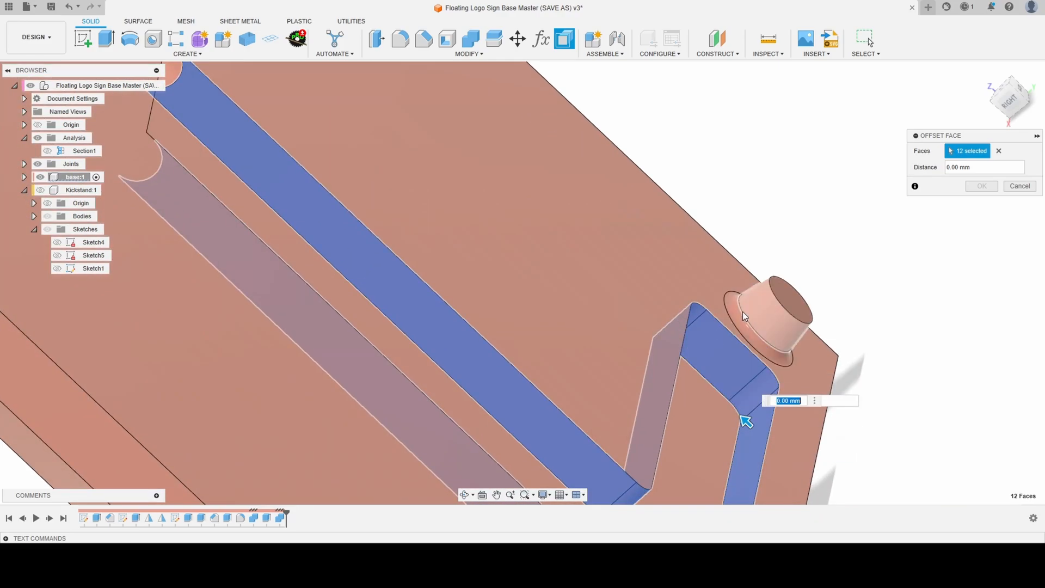
# - Add the last rounded corner of the crossbar pocket and try offsetting all selected pocket walls by -0.2 mm
pyautogui.scroll(-5, 742, 419)
pyautogui.keyDown('shift'); pyautogui.moveTo(728, 357); pyautogui.dragTo(470, 304, button='middle'); pyautogui.keyUp('shift')
pyautogui.scroll(5, 413, 326)
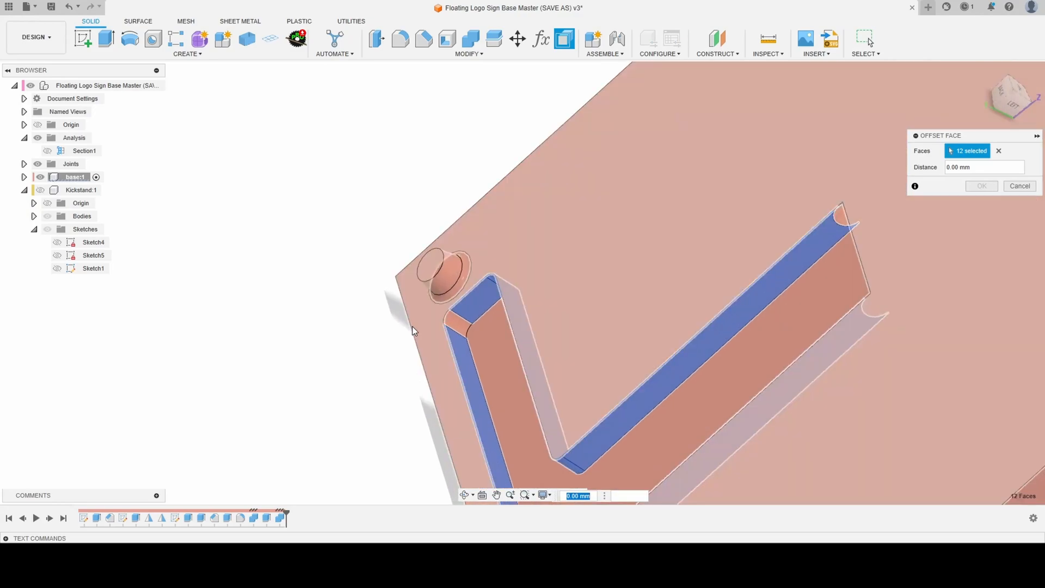
pyautogui.click(456, 312)
pyautogui.scroll(-3, 481, 242)
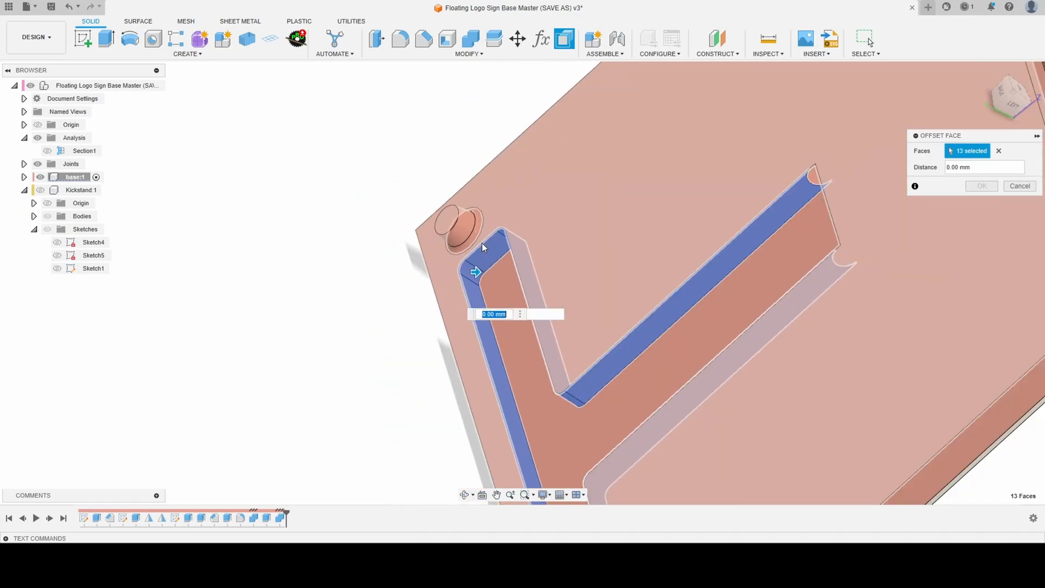
pyautogui.write('-0.2')
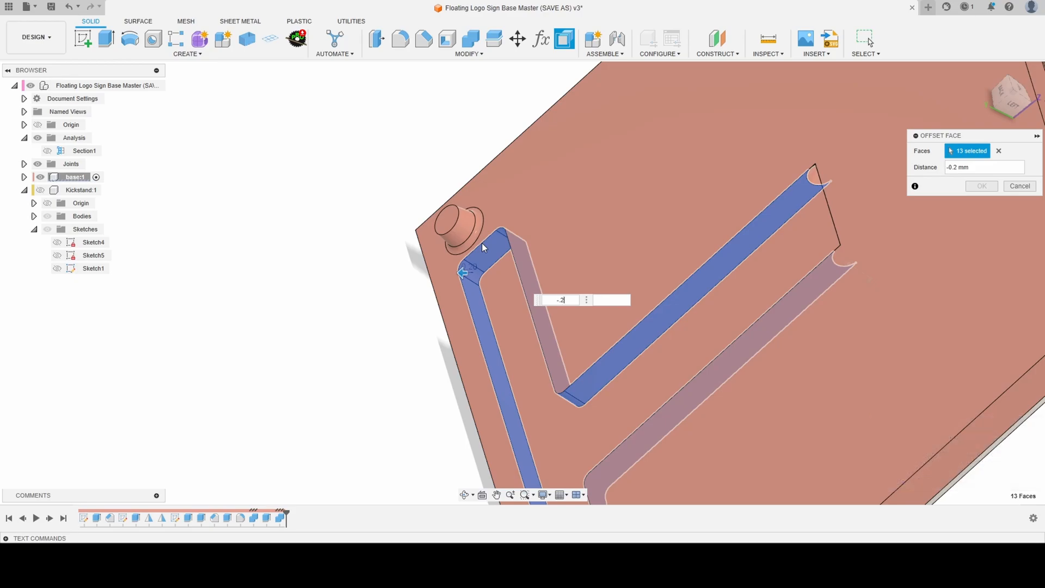
pyautogui.scroll(-3, 464, 147)
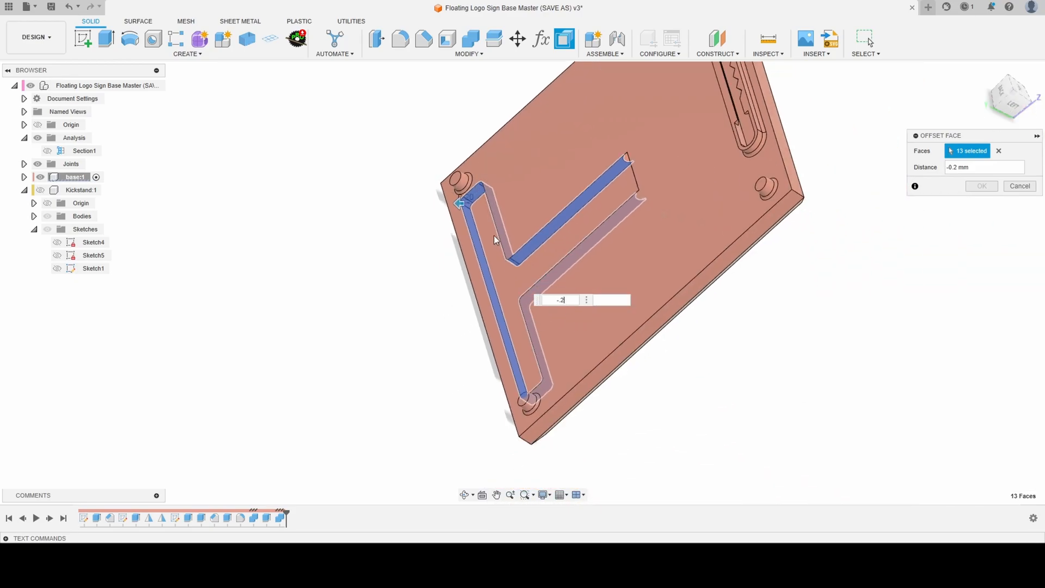
pyautogui.keyDown('shift'); pyautogui.moveTo(493, 238); pyautogui.dragTo(522, 219, button='middle'); pyautogui.keyUp('shift')
pyautogui.scroll(3, 530, 262)
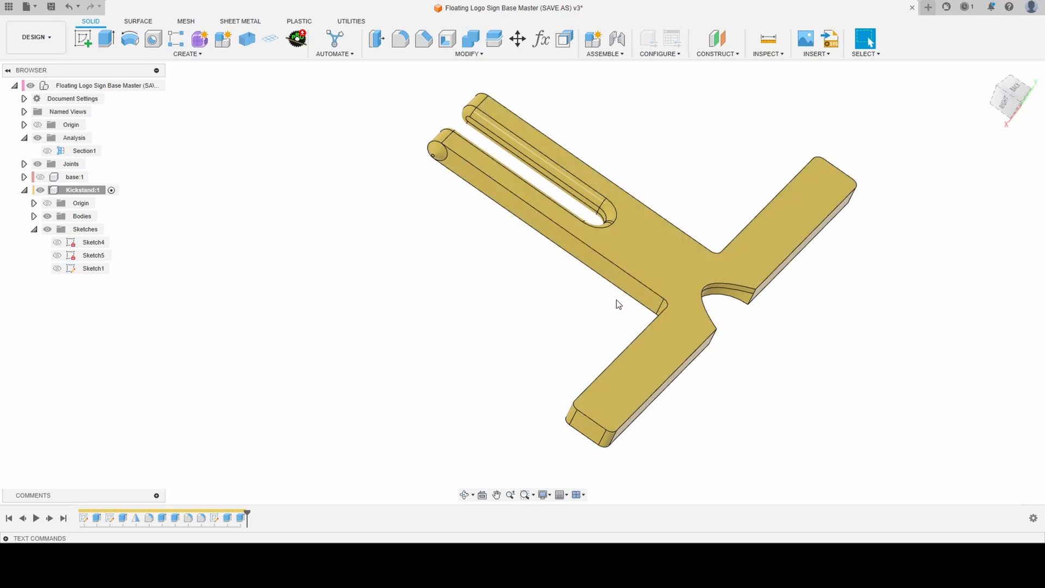
# - Show the base component again and activate the top-level assembly
pyautogui.scroll(-2, 516, 281)
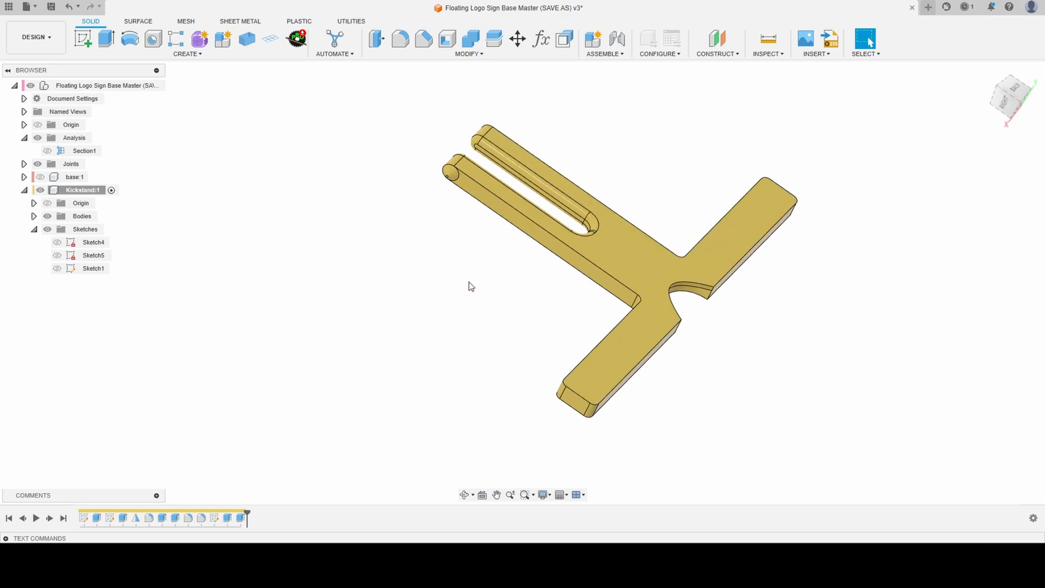
pyautogui.keyDown('shift'); pyautogui.moveTo(648, 287); pyautogui.dragTo(599, 273, button='middle'); pyautogui.keyUp('shift')
pyautogui.click(48, 179)
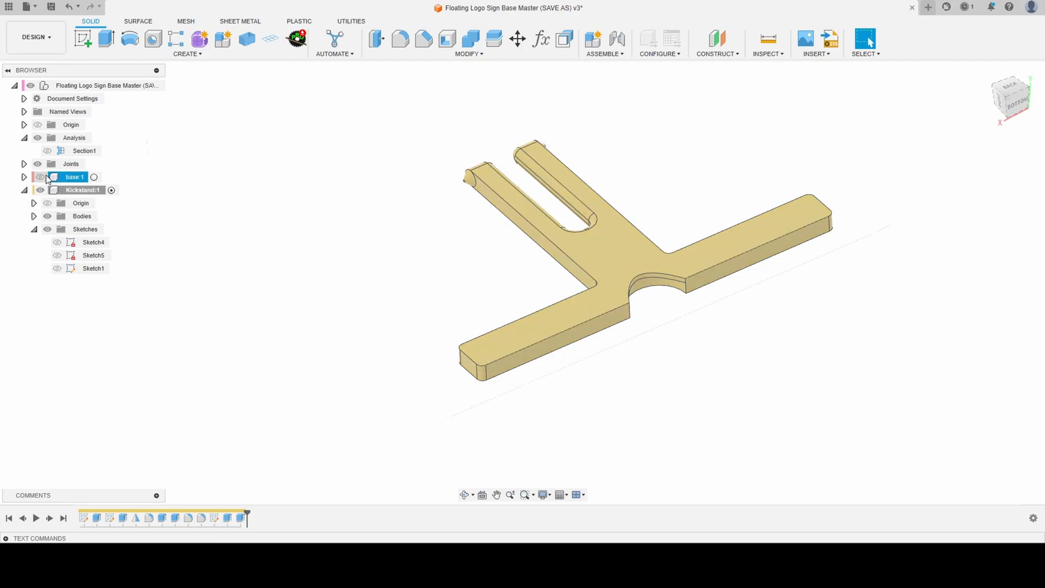
pyautogui.click(40, 177)
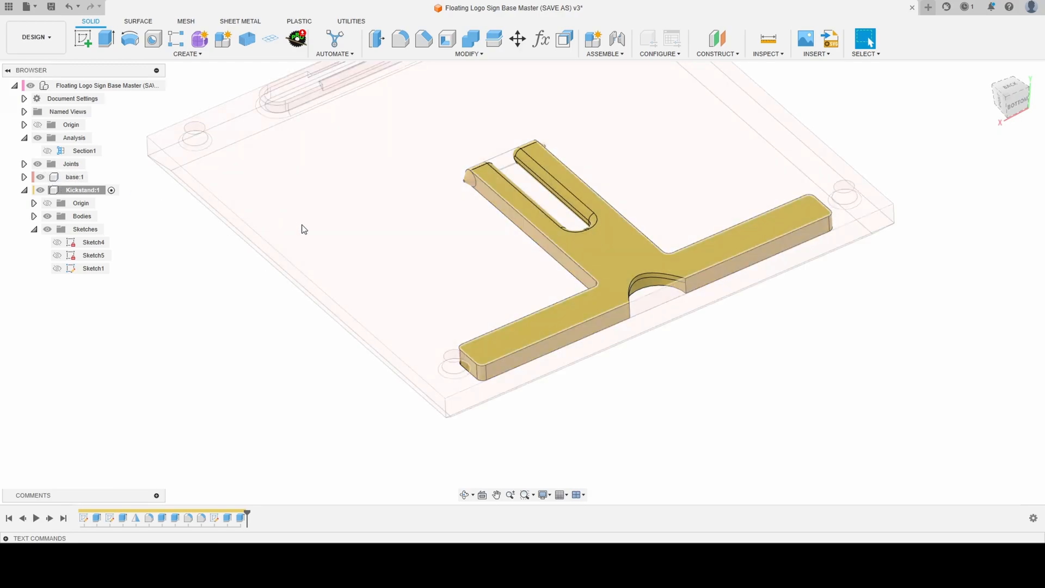
pyautogui.click(155, 86)
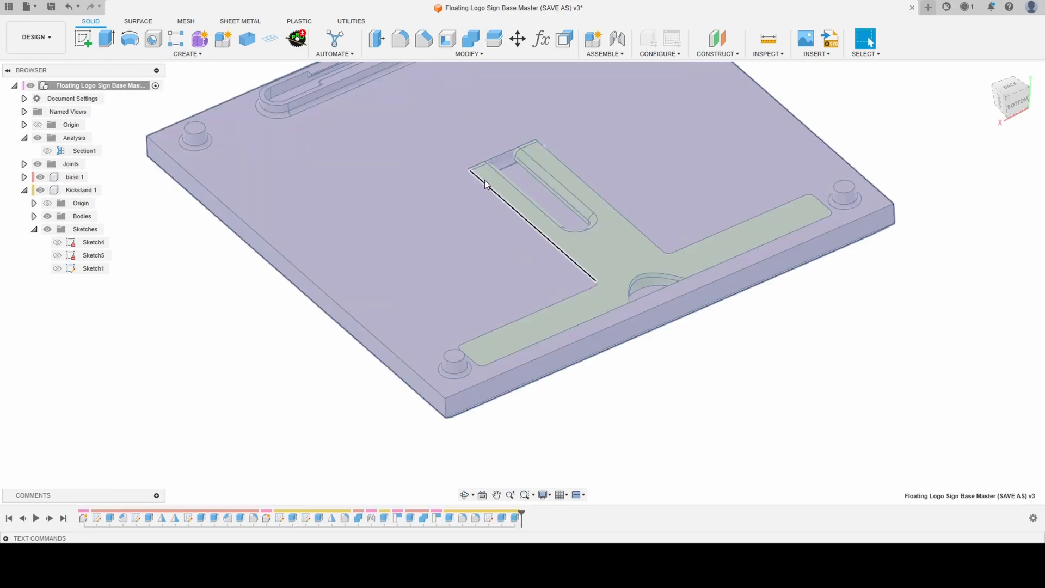
# - Edit the kickstand's Sketch4, set the flex slot's length to d103 / 1.5 and finish the sketch
pyautogui.keyDown('shift'); pyautogui.moveTo(592, 268); pyautogui.dragTo(619, 260, button='middle'); pyautogui.keyUp('shift')
pyautogui.scroll(-3, 619, 269)
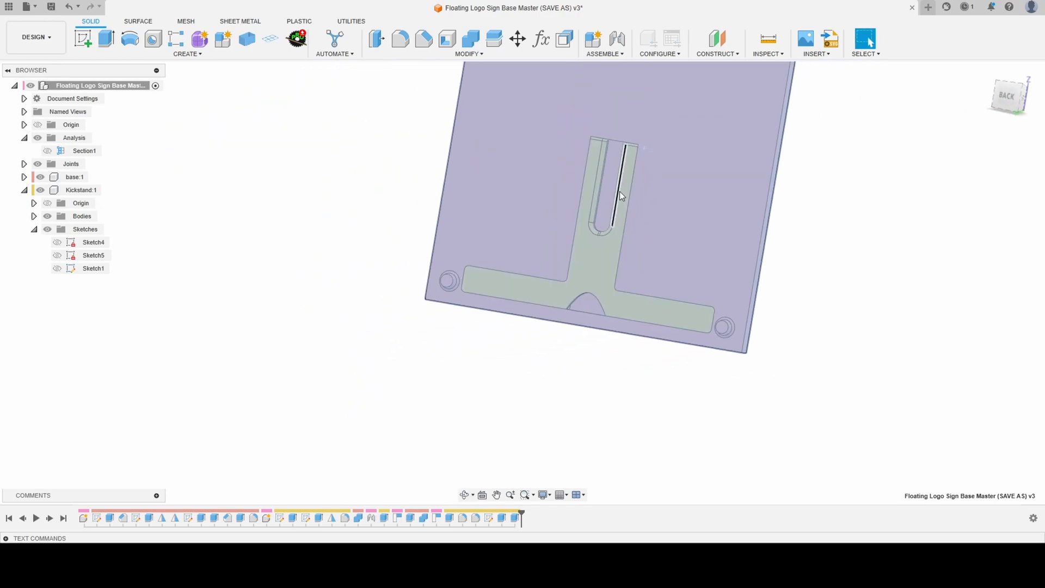
pyautogui.scroll(4, 630, 162)
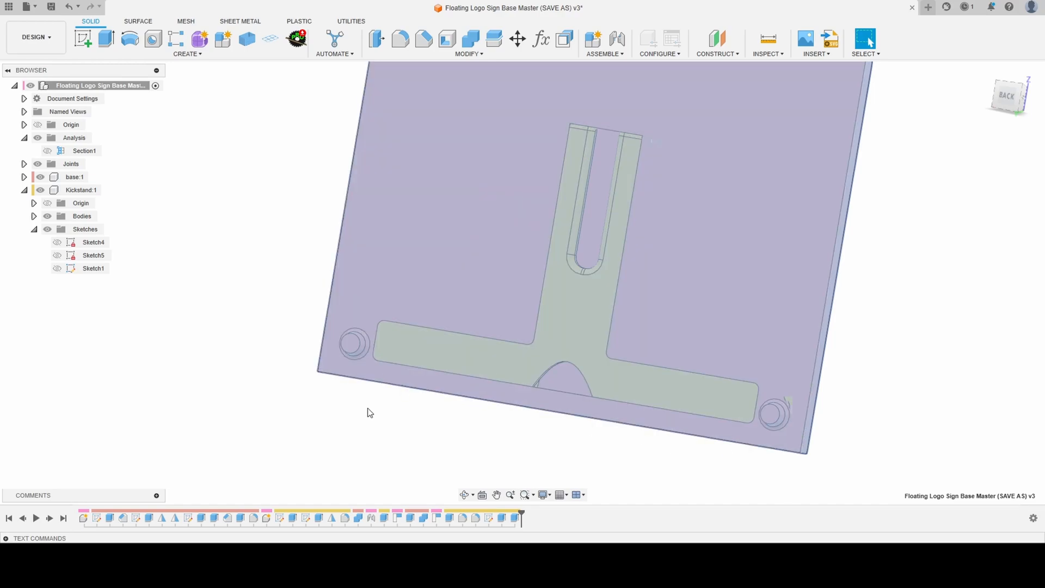
pyautogui.click(349, 441)
pyautogui.scroll(-2, 349, 441)
pyautogui.keyDown('shift'); pyautogui.moveTo(515, 350); pyautogui.dragTo(523, 344, button='middle'); pyautogui.keyUp('shift')
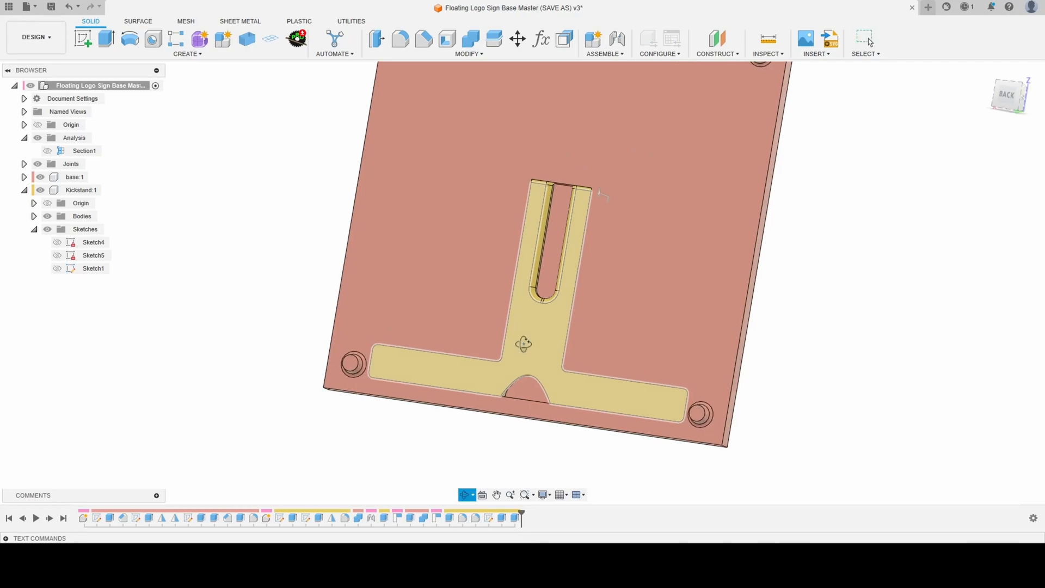
pyautogui.scroll(2, 526, 341)
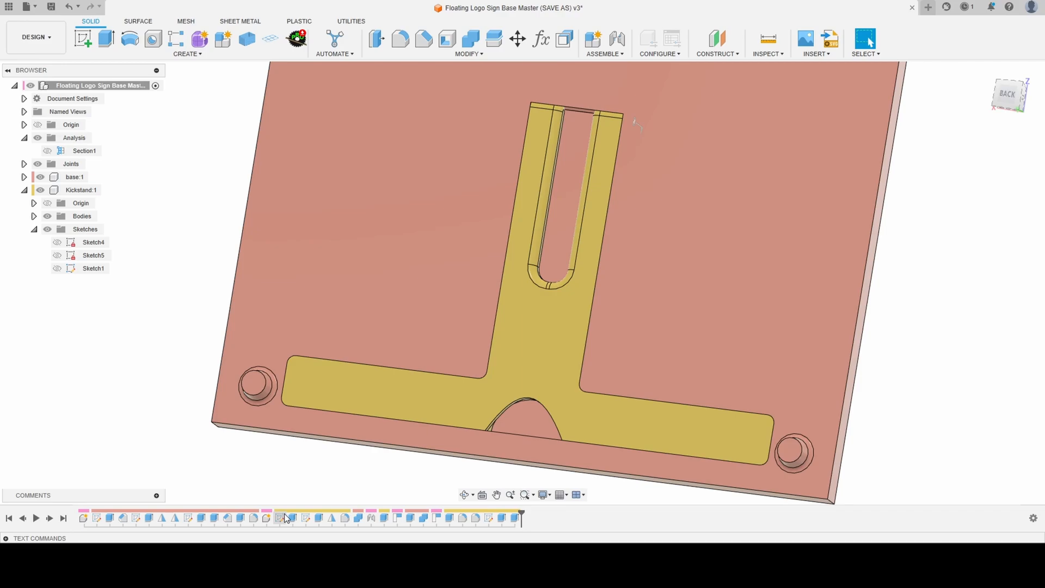
pyautogui.doubleClick(281, 517)
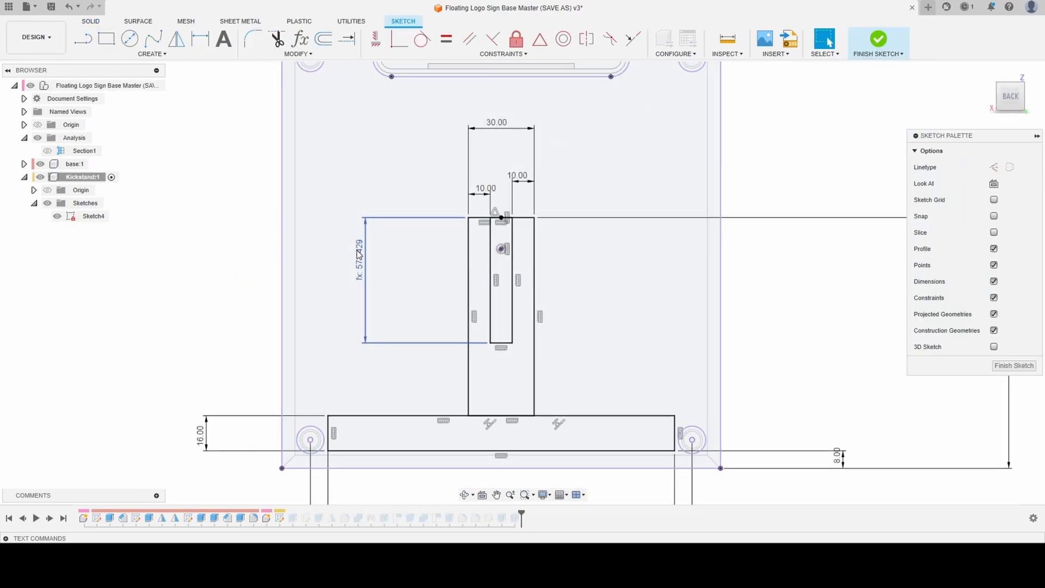
pyautogui.doubleClick(358, 254)
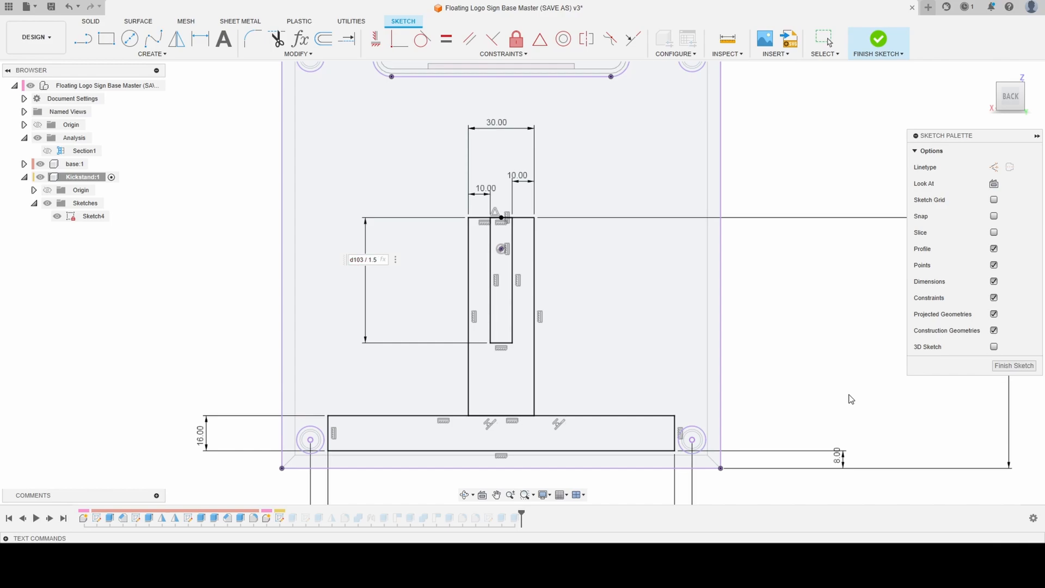
pyautogui.press('Return')
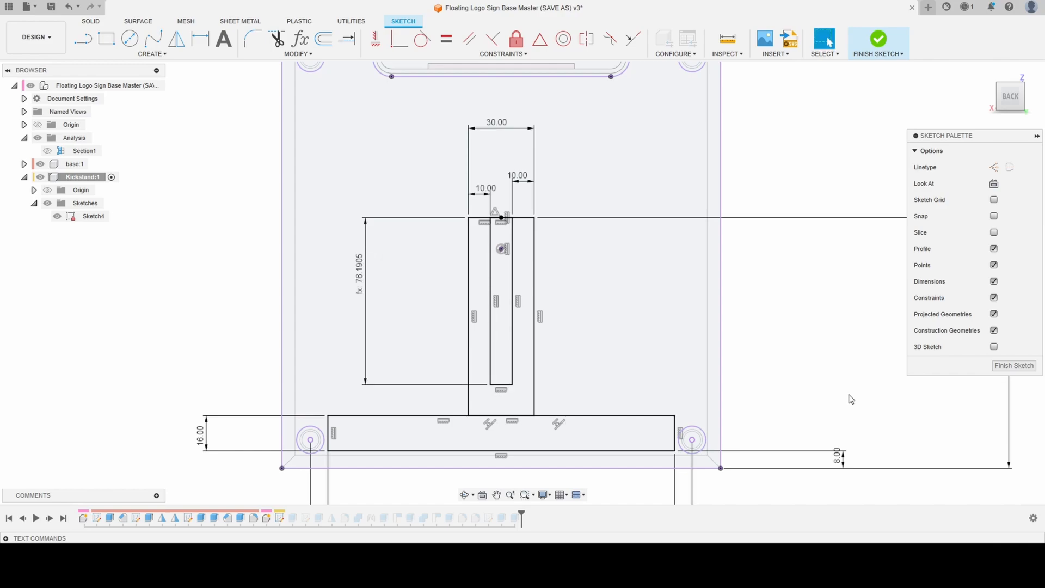
pyautogui.click(878, 39)
# - Examine the lengthened flex slot and the kickstand's fit in the base pocket from several angles
pyautogui.scroll(3, 474, 379)
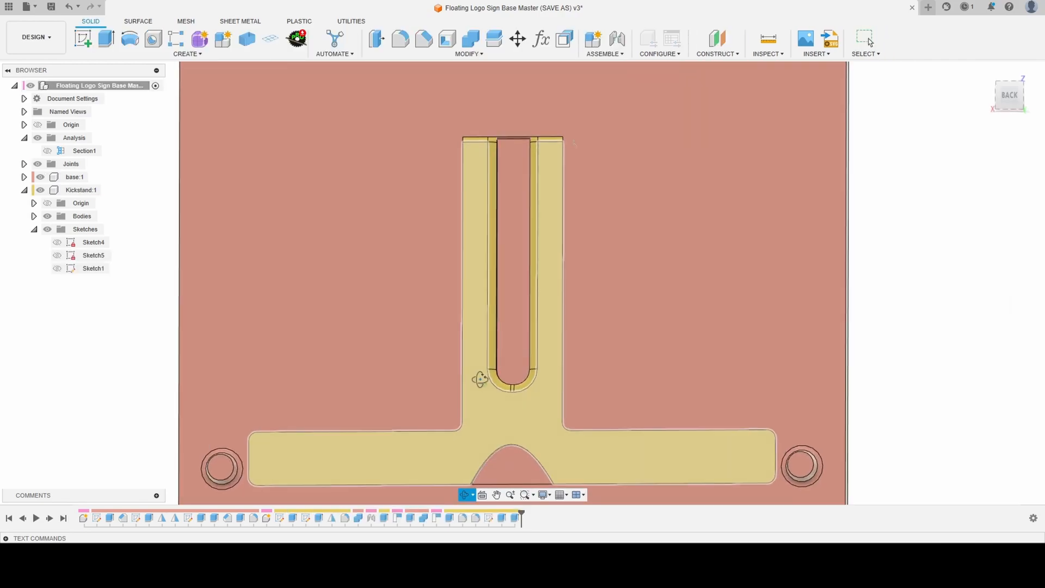
pyautogui.moveTo(479, 380)
pyautogui.keyDown('shift'); pyautogui.mouseDown(button='middle')
pyautogui.moveTo(445, 366)
pyautogui.moveTo(472, 384)
pyautogui.mouseUp(button='middle'); pyautogui.keyUp('shift')
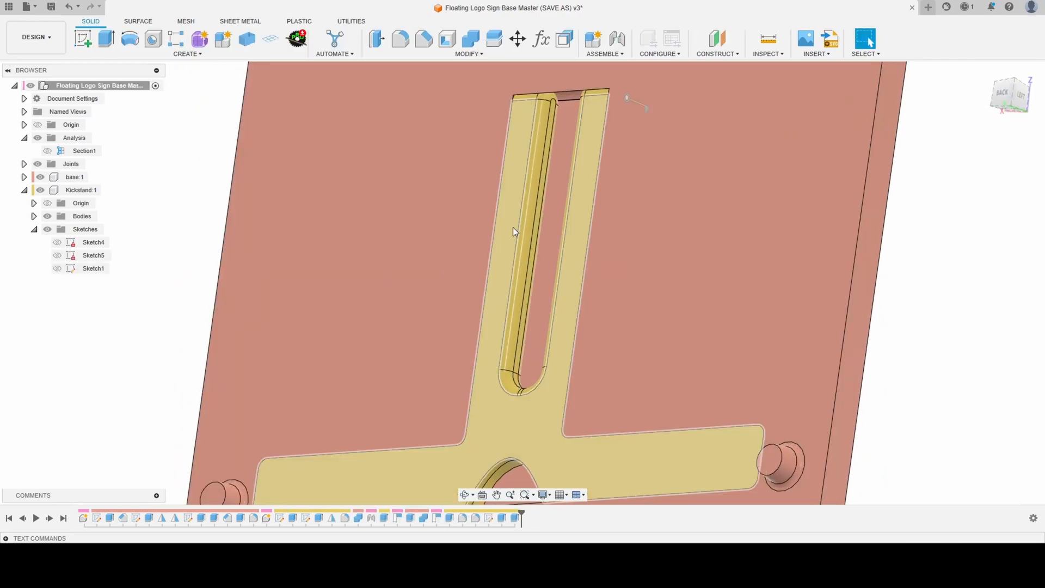
pyautogui.scroll(-3, 564, 120)
pyautogui.keyDown('shift'); pyautogui.moveTo(564, 119); pyautogui.dragTo(517, 117, button='middle'); pyautogui.keyUp('shift')
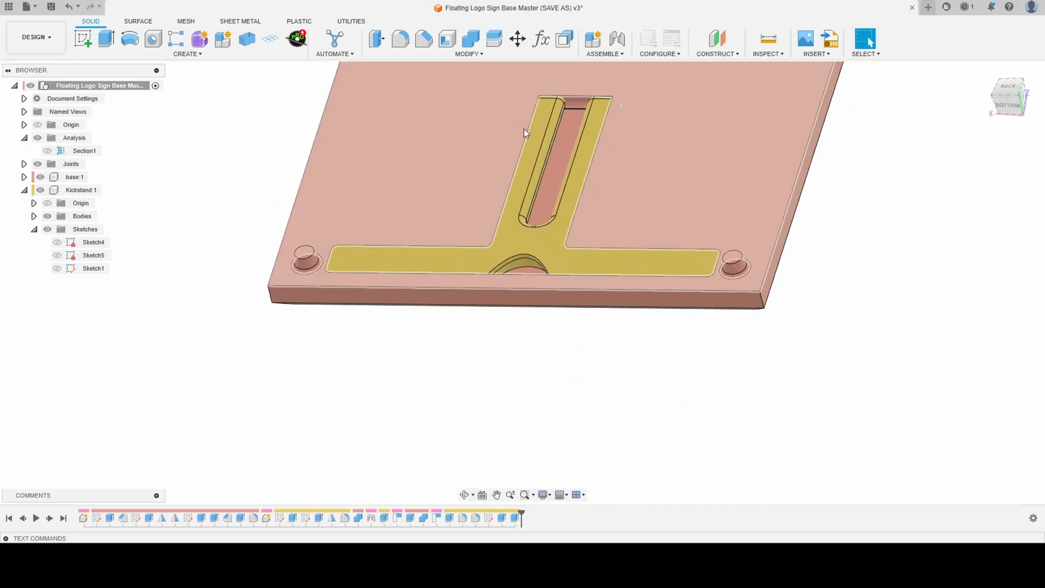
pyautogui.scroll(-4, 555, 377)
pyautogui.scroll(6, 523, 231)
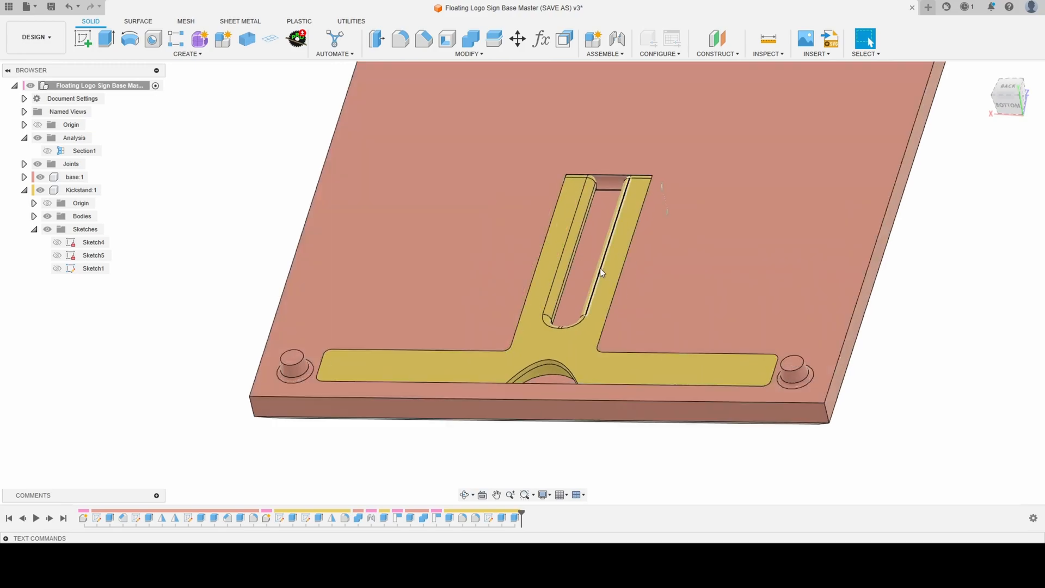
pyautogui.keyDown('shift'); pyautogui.moveTo(601, 272); pyautogui.dragTo(619, 299, button='middle'); pyautogui.keyUp('shift')
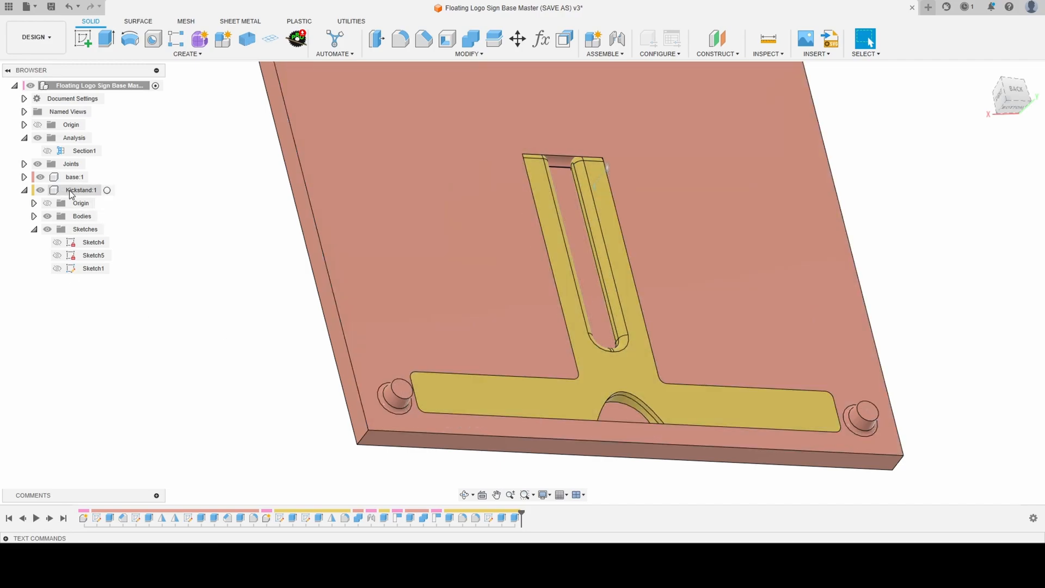
# - Activate the Kickstand component, hide the base and begin a face offset on the kickstand
pyautogui.click(107, 190)
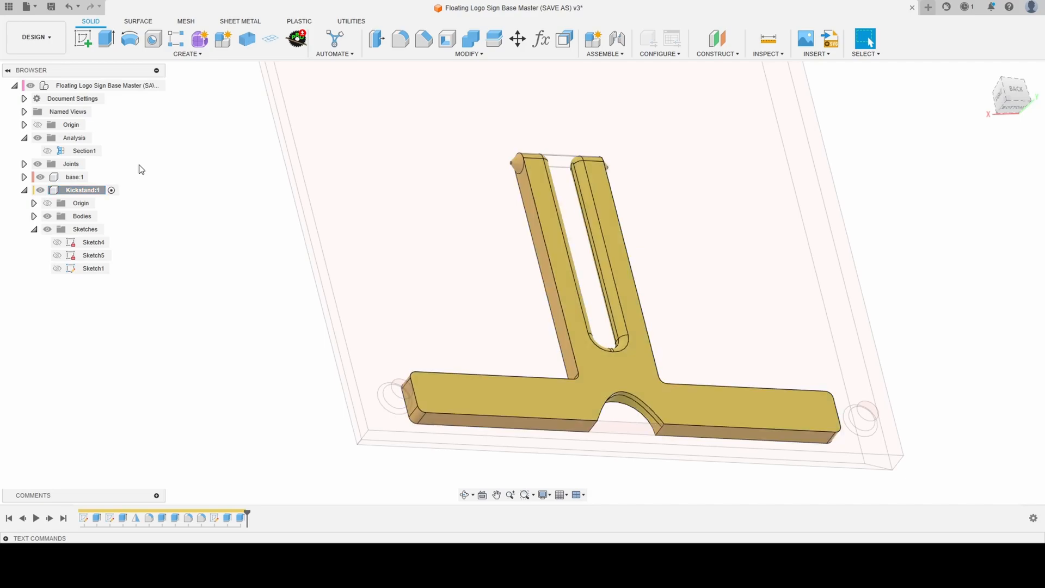
pyautogui.click(41, 176)
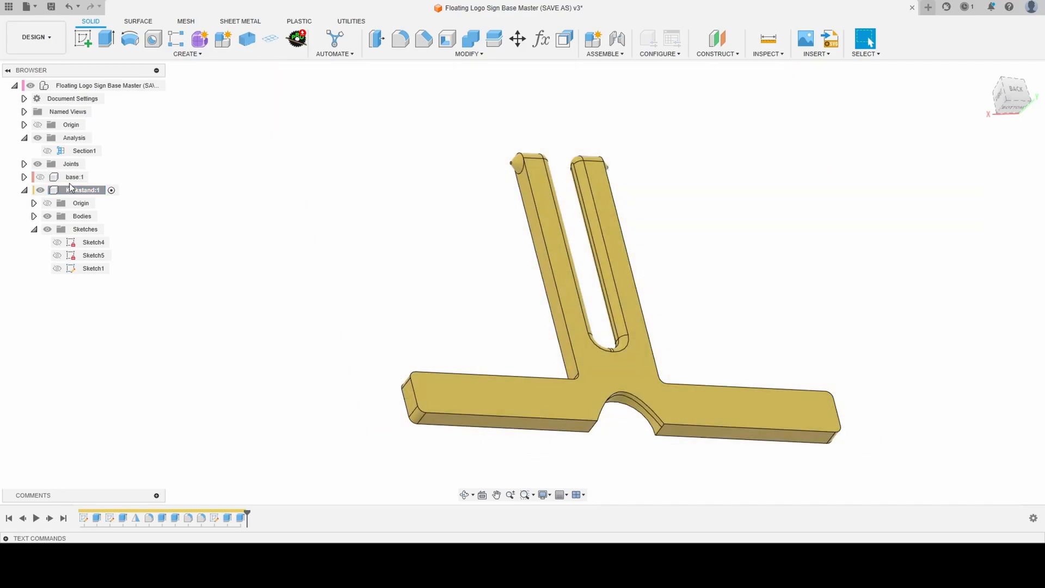
pyautogui.click(561, 40)
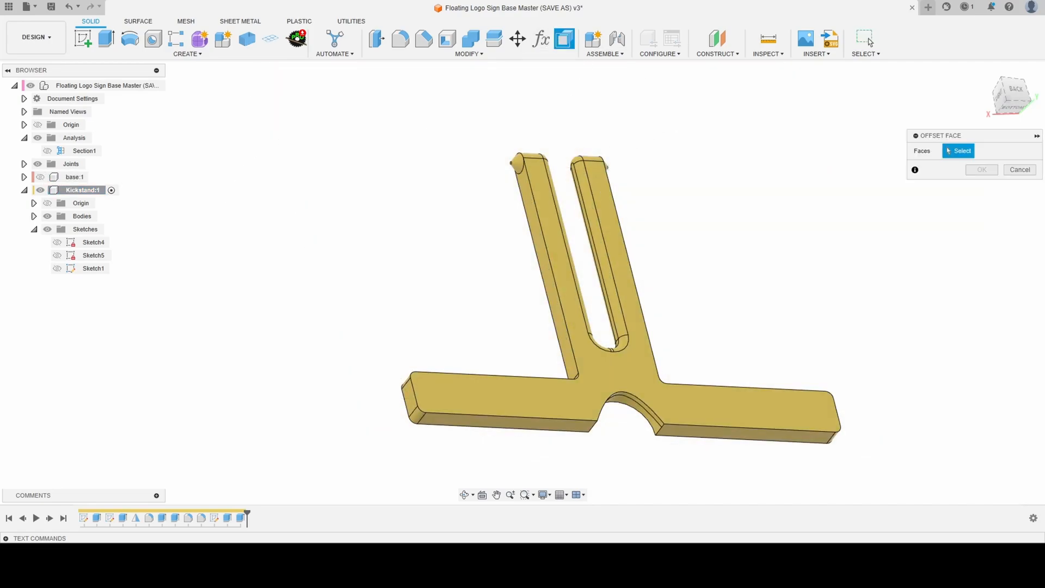
pyautogui.scroll(3, 569, 362)
pyautogui.keyDown('shift'); pyautogui.moveTo(570, 384); pyautogui.dragTo(586, 409, button='middle'); pyautogui.keyUp('shift')
pyautogui.click(586, 409)
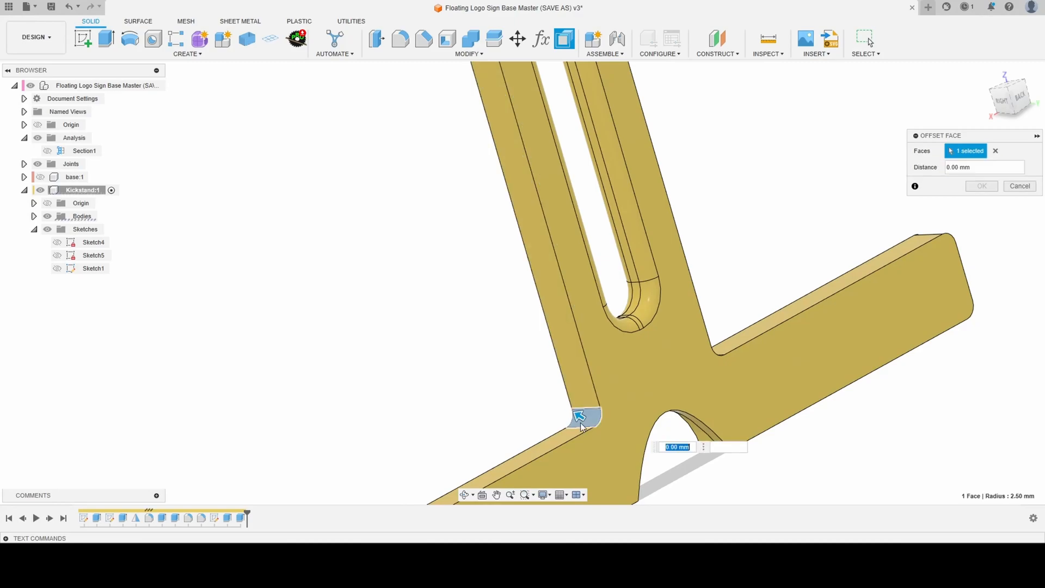
pyautogui.moveTo(578, 415); pyautogui.dragTo(570, 430)
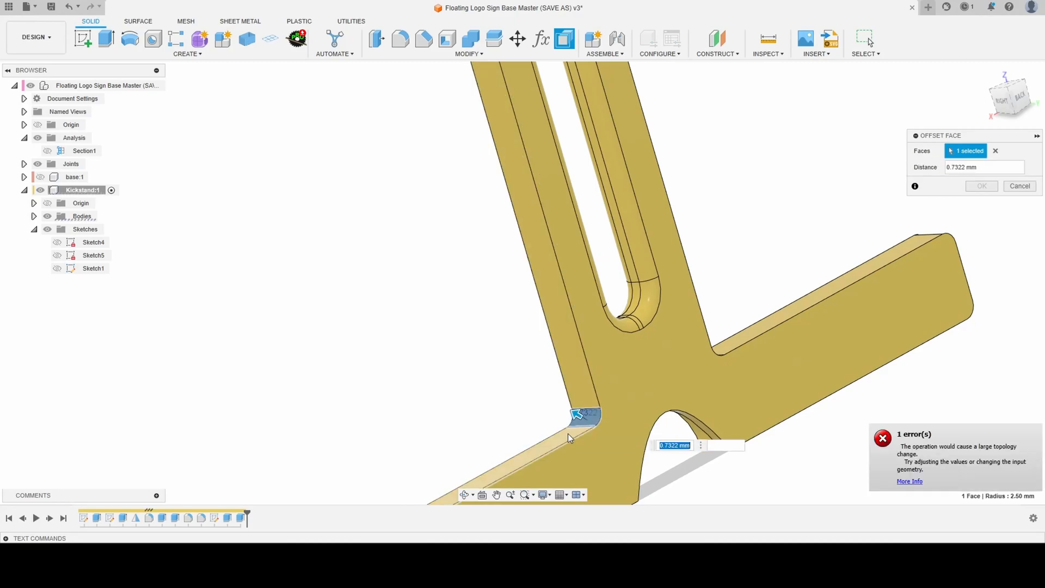
pyautogui.click(995, 151)
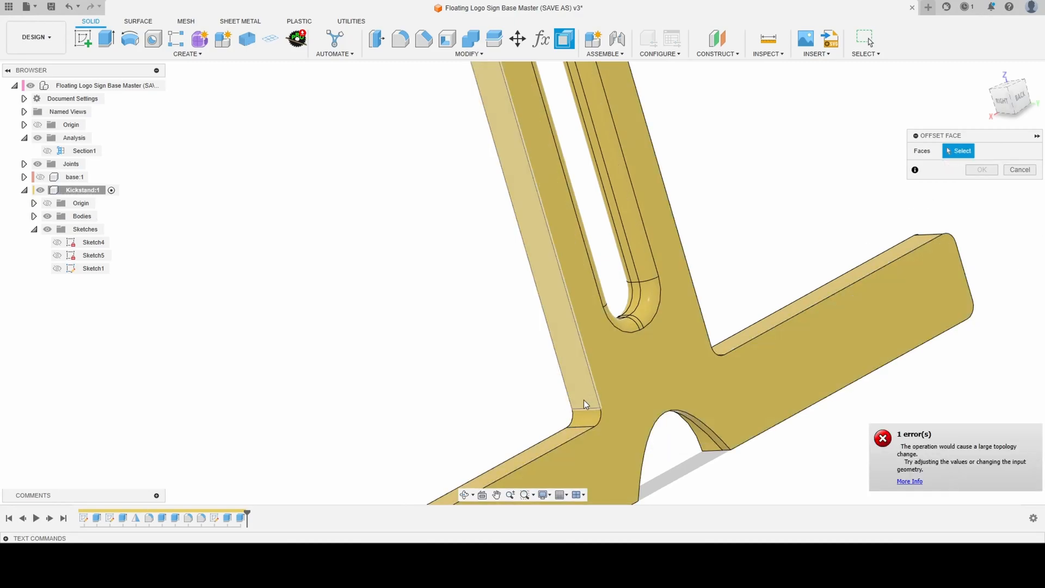
# - Select the faces to offset around one crossbar arm of the kickstand: inner corner fillet, long edges, rounded corners and end
pyautogui.click(578, 423)
pyautogui.click(569, 440)
pyautogui.scroll(-3, 483, 303)
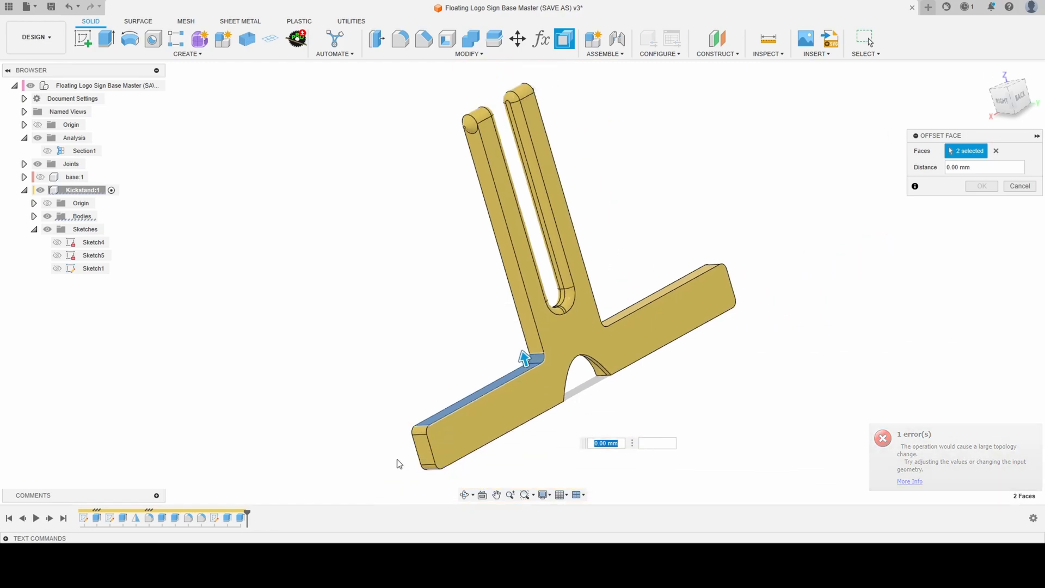
pyautogui.click(422, 442)
pyautogui.click(431, 464)
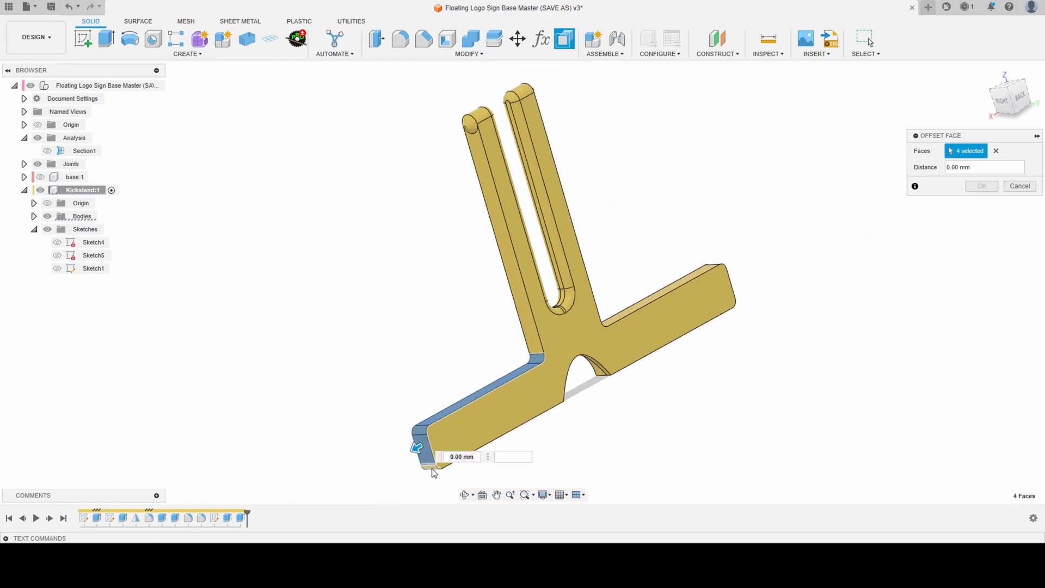
pyautogui.click(432, 469)
pyautogui.keyDown('shift'); pyautogui.moveTo(544, 459); pyautogui.dragTo(525, 415, button='middle'); pyautogui.keyUp('shift')
pyautogui.click(531, 380)
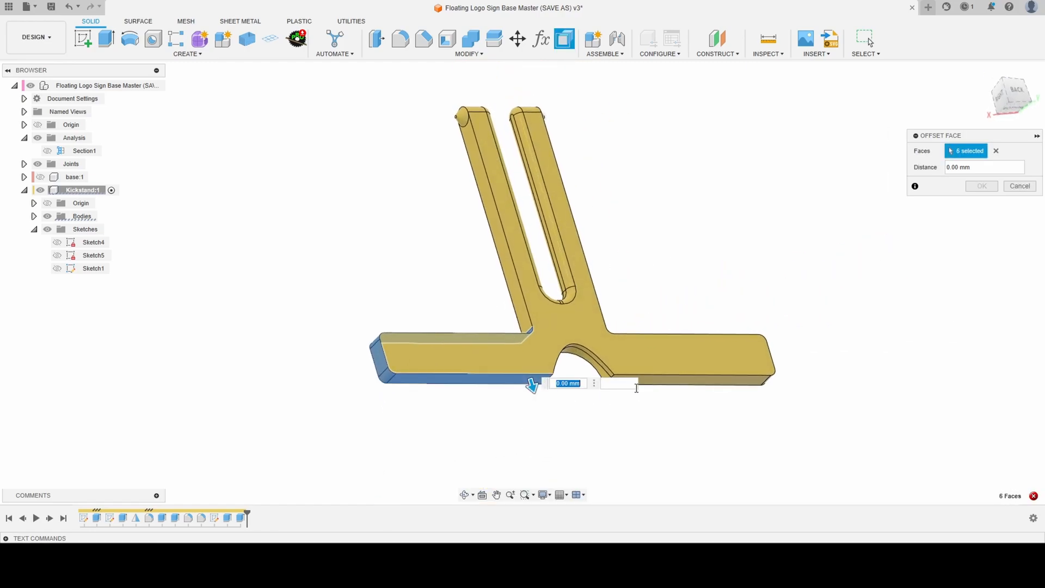
# - Add the other crossbar arm's underside, end, rounded corners, long edge and inner corner fillet to the face offset
pyautogui.click(650, 384)
pyautogui.keyDown('shift'); pyautogui.moveTo(679, 445); pyautogui.dragTo(575, 445, button='middle'); pyautogui.keyUp('shift')
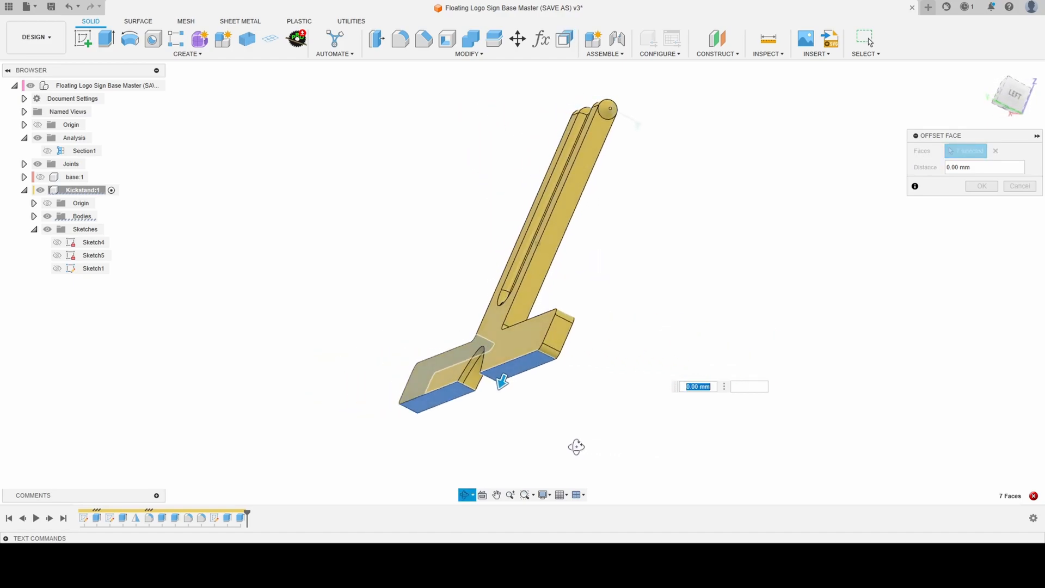
pyautogui.scroll(3, 548, 353)
pyautogui.click(547, 351)
pyautogui.click(566, 306)
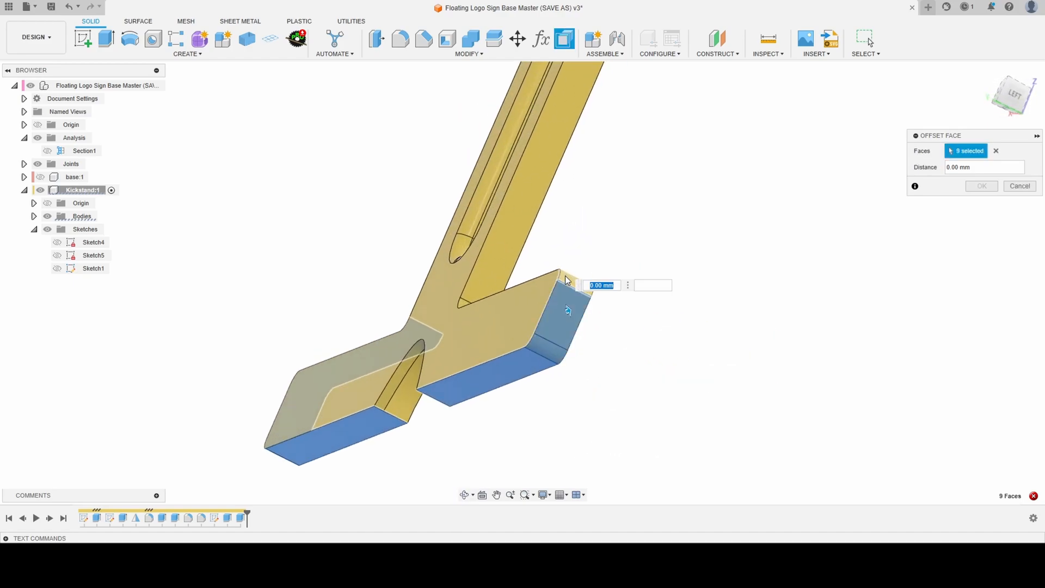
pyautogui.click(565, 278)
pyautogui.keyDown('shift'); pyautogui.moveTo(565, 279); pyautogui.dragTo(525, 376, button='middle'); pyautogui.keyUp('shift')
pyautogui.click(564, 307)
pyautogui.scroll(-4, 653, 470)
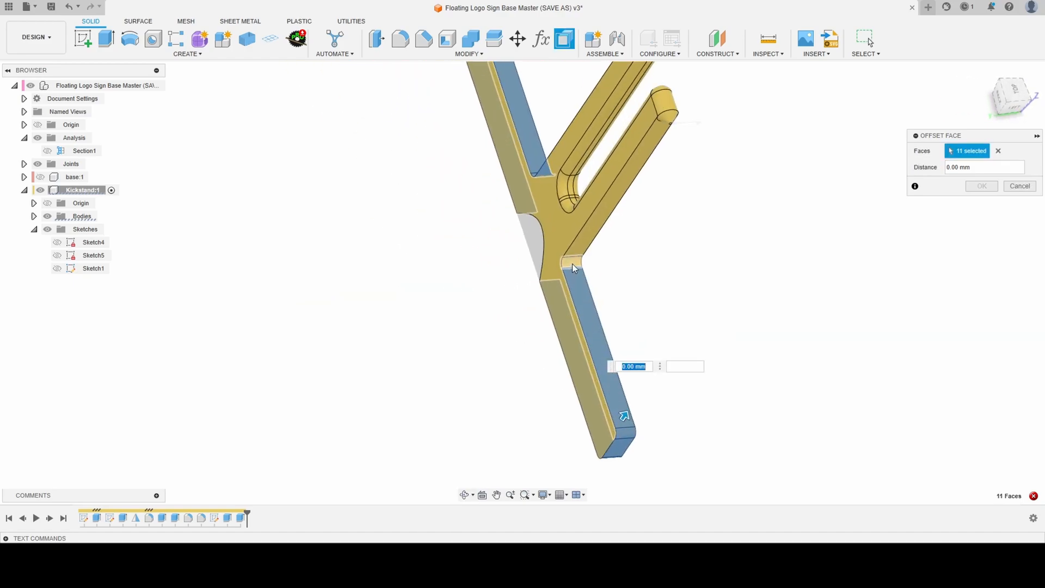
pyautogui.click(572, 264)
# - Offset the selected kickstand crossbar faces by -0.15 mm
pyautogui.keyDown('shift'); pyautogui.moveTo(569, 259); pyautogui.dragTo(577, 298, button='middle'); pyautogui.keyUp('shift')
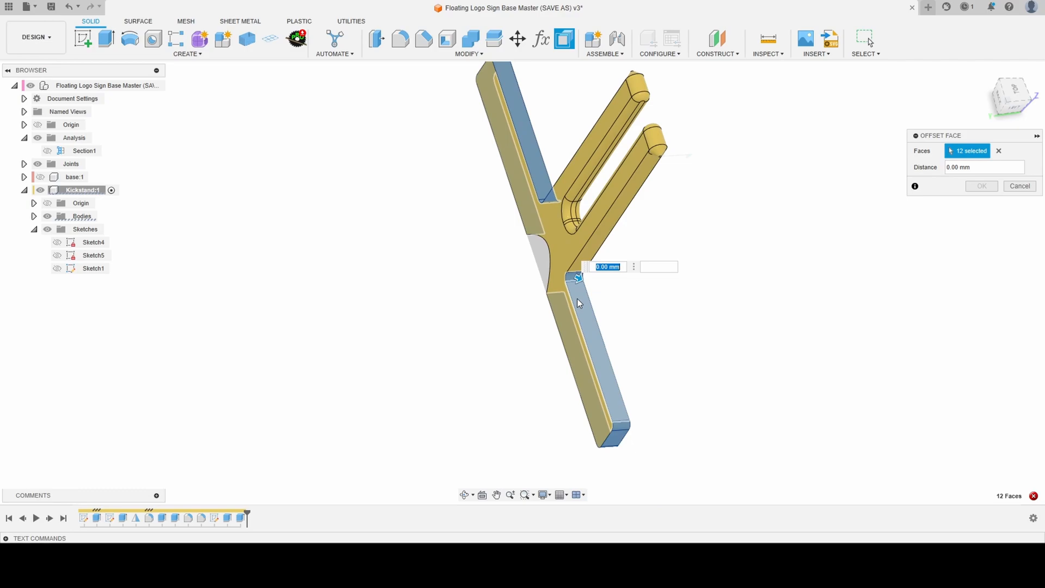
pyautogui.write('-.15')
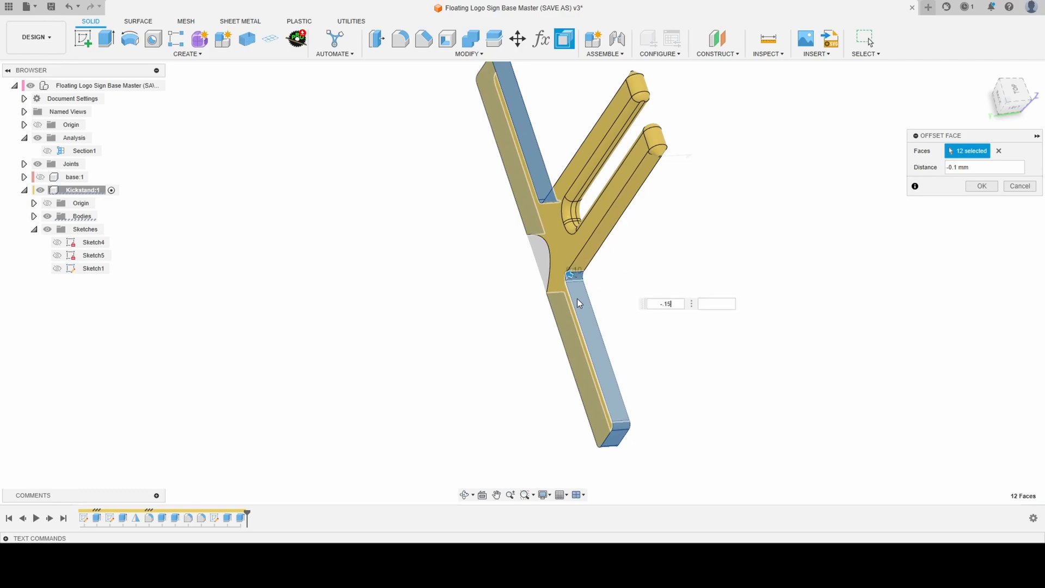
pyautogui.scroll(10, 569, 277)
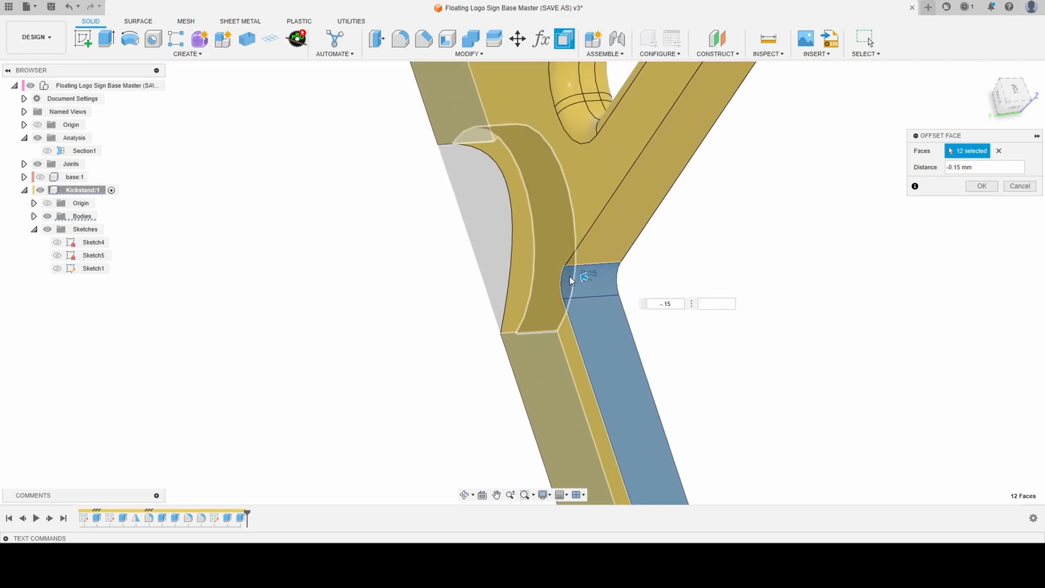
pyautogui.keyDown('shift'); pyautogui.moveTo(570, 288); pyautogui.dragTo(623, 286, button='middle'); pyautogui.keyUp('shift')
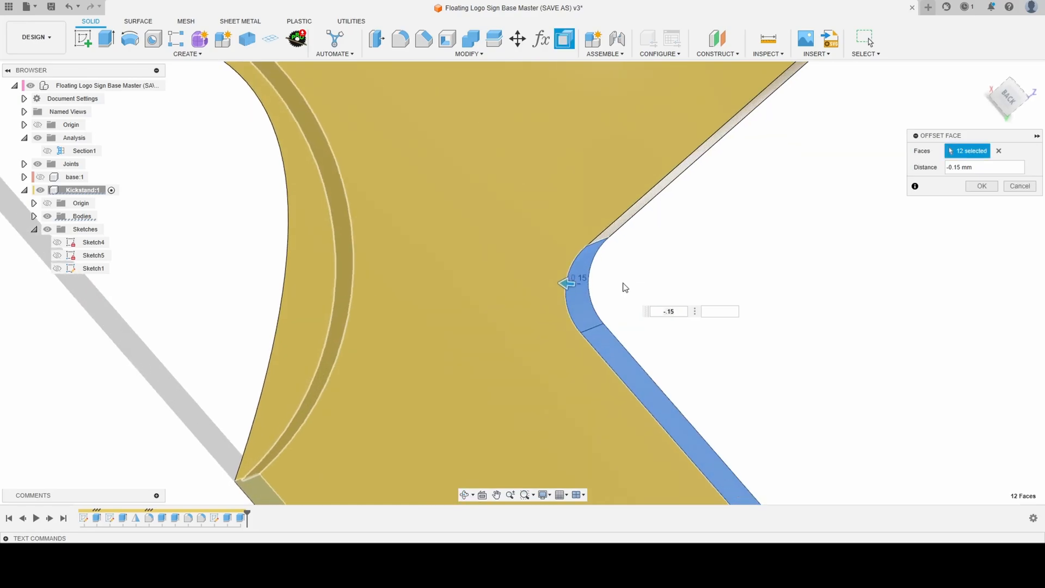
pyautogui.click(981, 186)
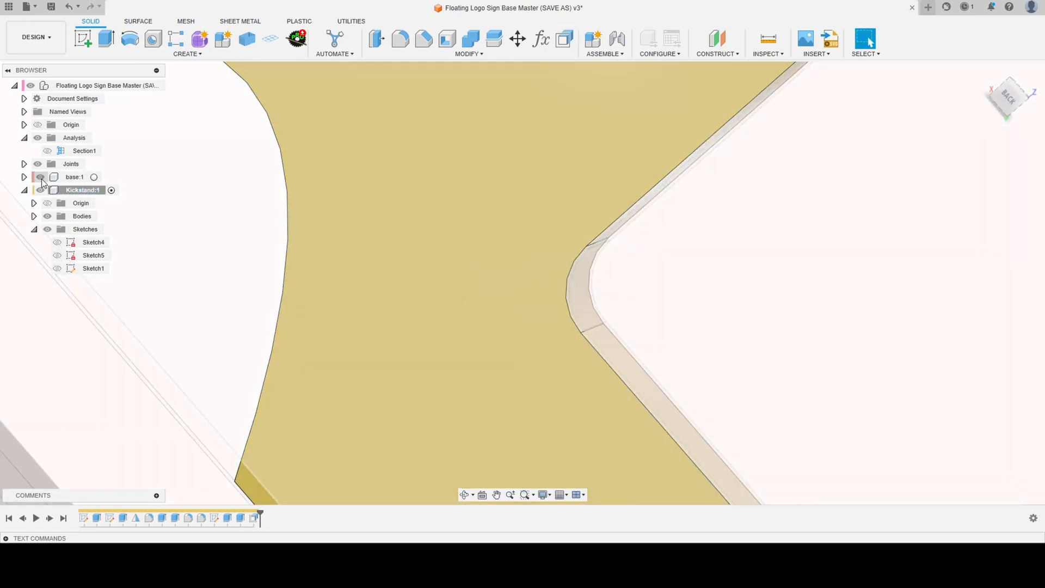
# - Show the base component again, activate the top-level assembly and view it squarely from the back
pyautogui.click(157, 86)
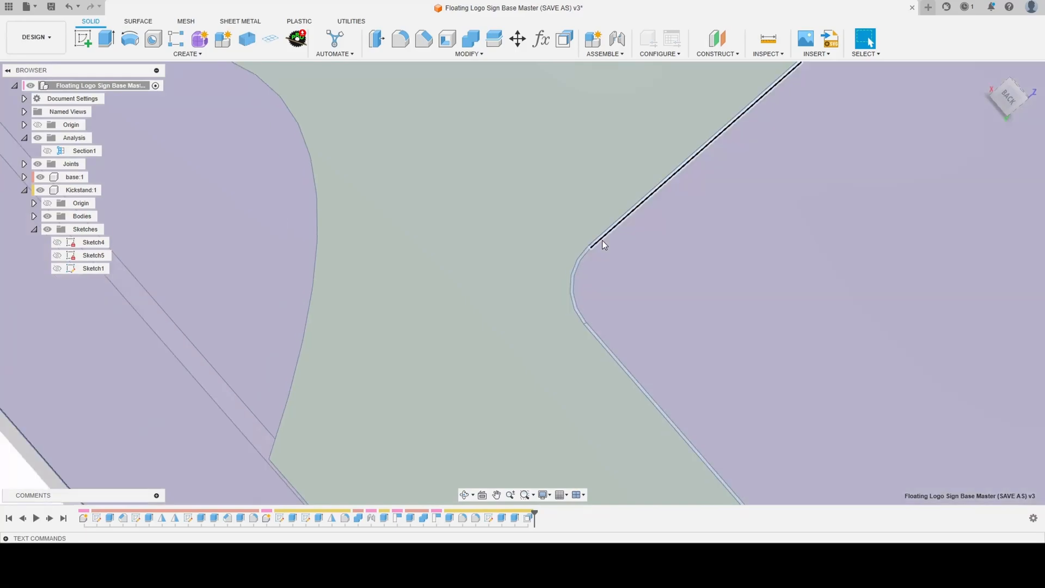
pyautogui.scroll(-3, 596, 250)
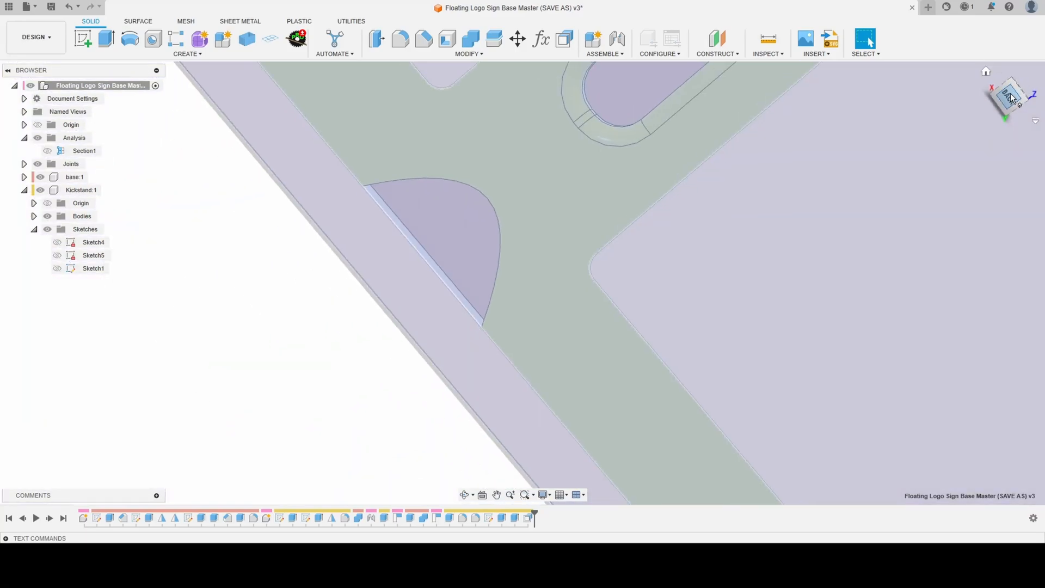
pyautogui.click(1010, 96)
pyautogui.scroll(5, 641, 308)
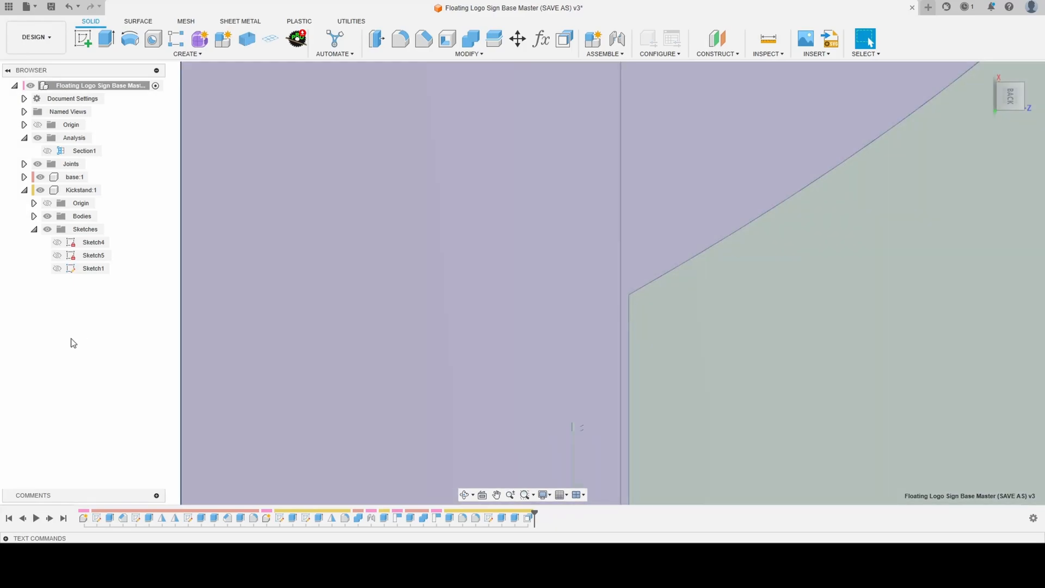
# - Examine the gap between the kickstand and the base pocket around the crossbar edges and inner corners
pyautogui.hotkey('shift', 'n')
pyautogui.scroll(-2, 71, 339)
pyautogui.scroll(-5, 98, 356)
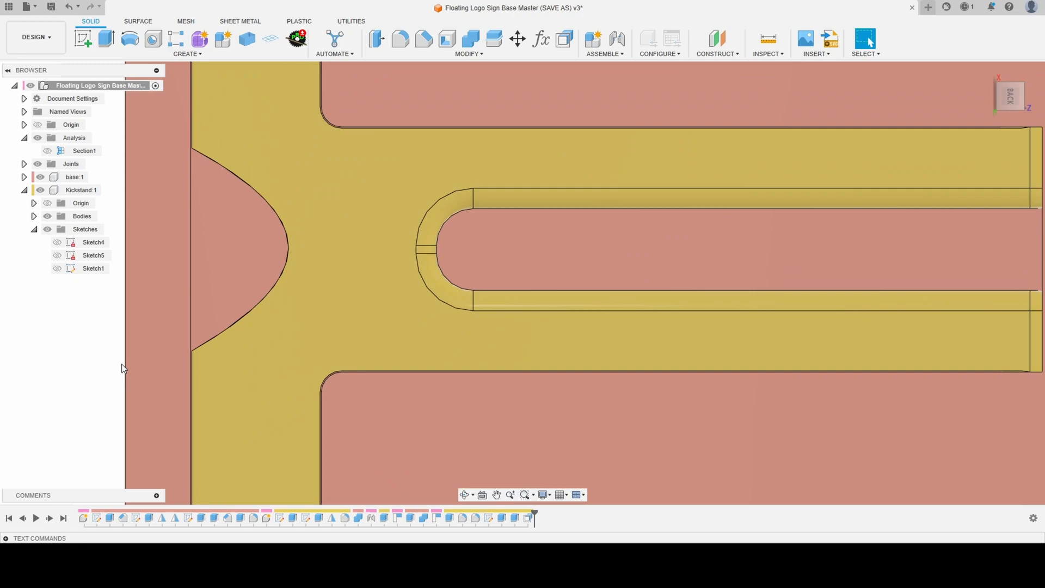
pyautogui.scroll(3, 332, 112)
pyautogui.scroll(3, 334, 116)
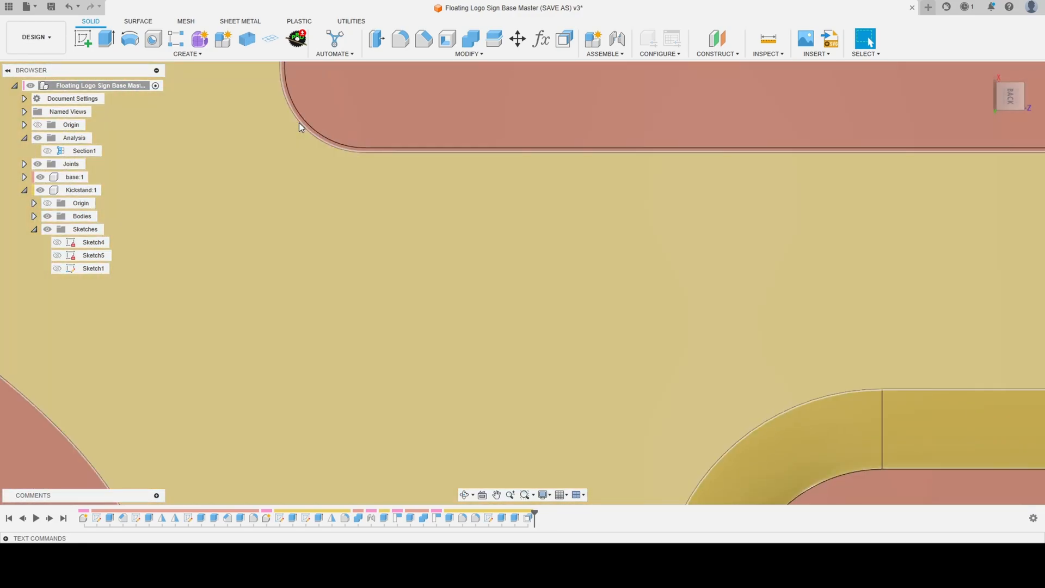
pyautogui.scroll(-2, 303, 119)
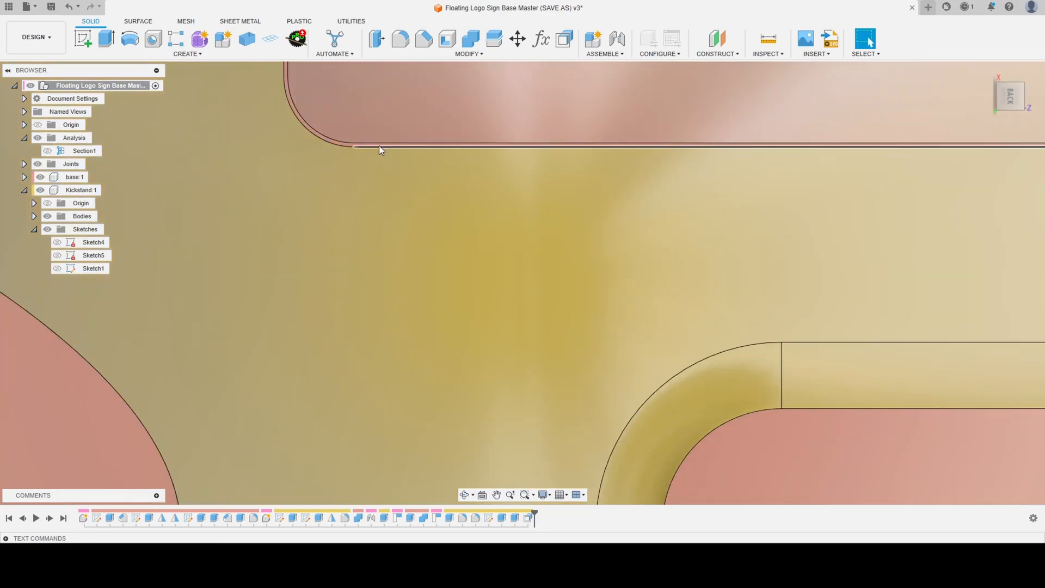
pyautogui.scroll(-2, 423, 135)
pyautogui.scroll(-5, 422, 132)
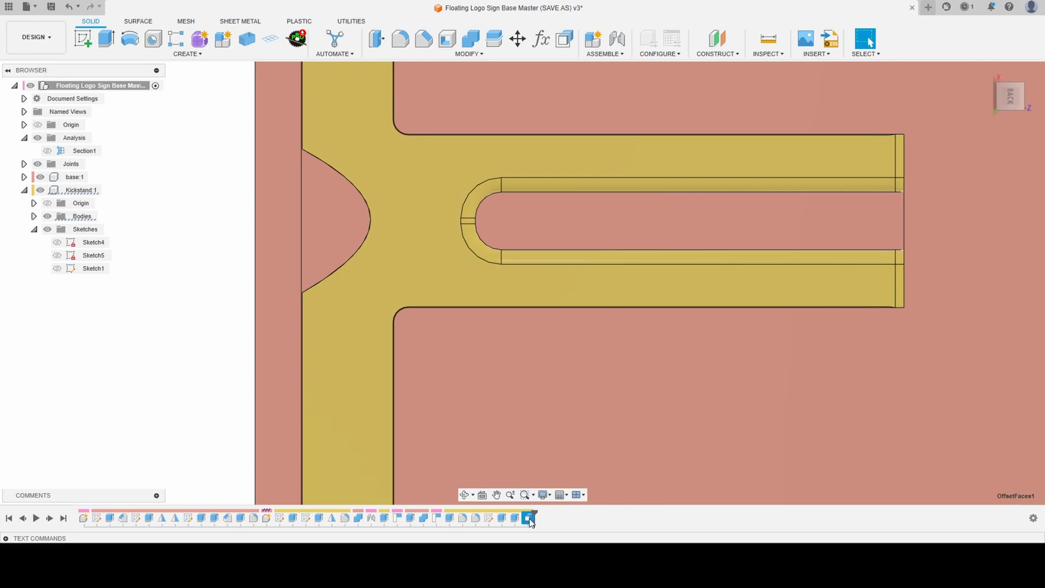
# - Edit the kickstand's face offset with the base hidden, removing the two inner corner fillet faces from its selection
pyautogui.doubleClick(529, 518)
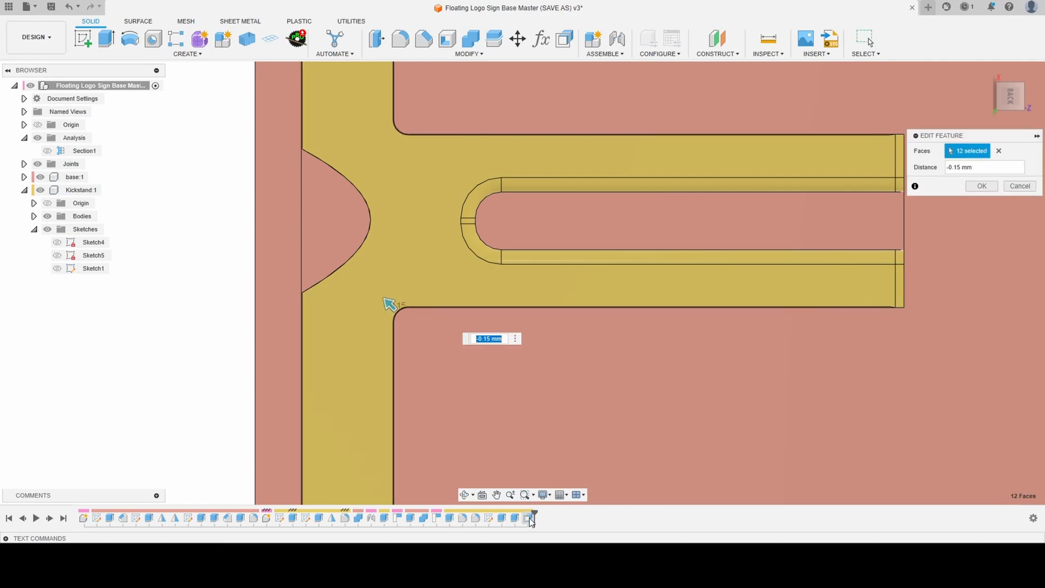
pyautogui.click(40, 177)
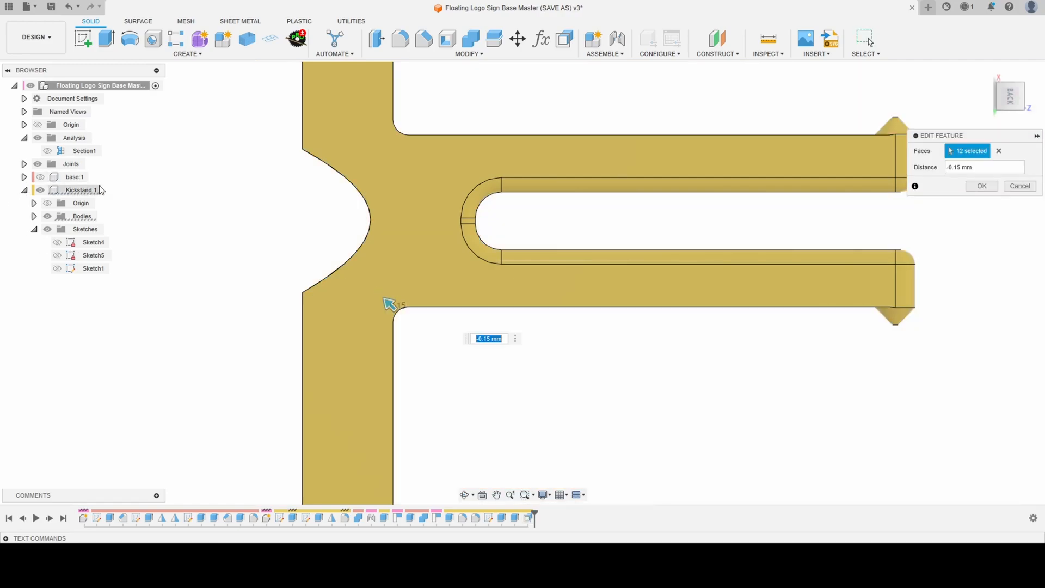
pyautogui.keyDown('shift'); pyautogui.moveTo(380, 310); pyautogui.dragTo(368, 295, button='middle'); pyautogui.keyUp('shift')
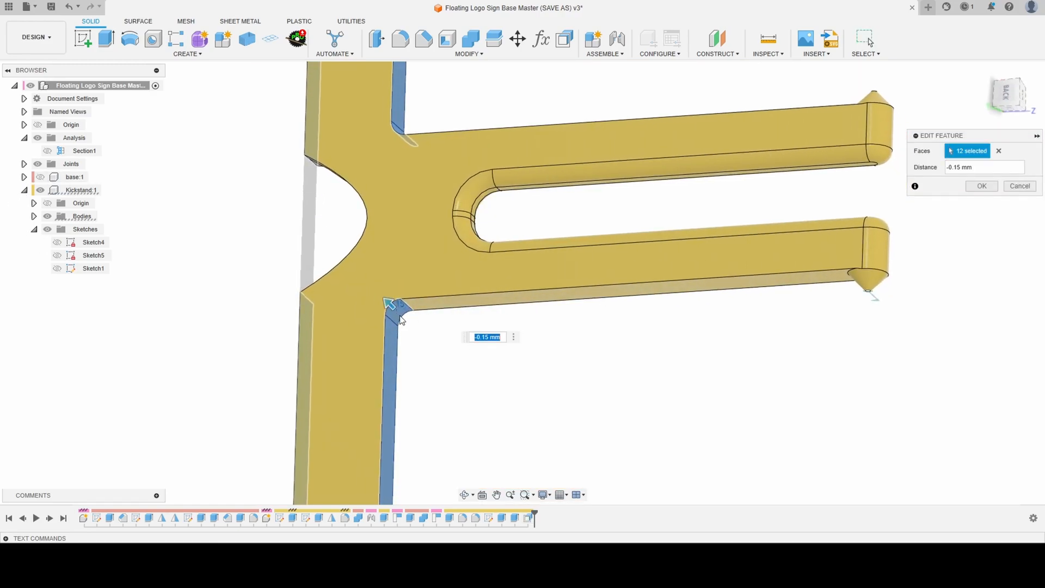
pyautogui.scroll(4, 401, 319)
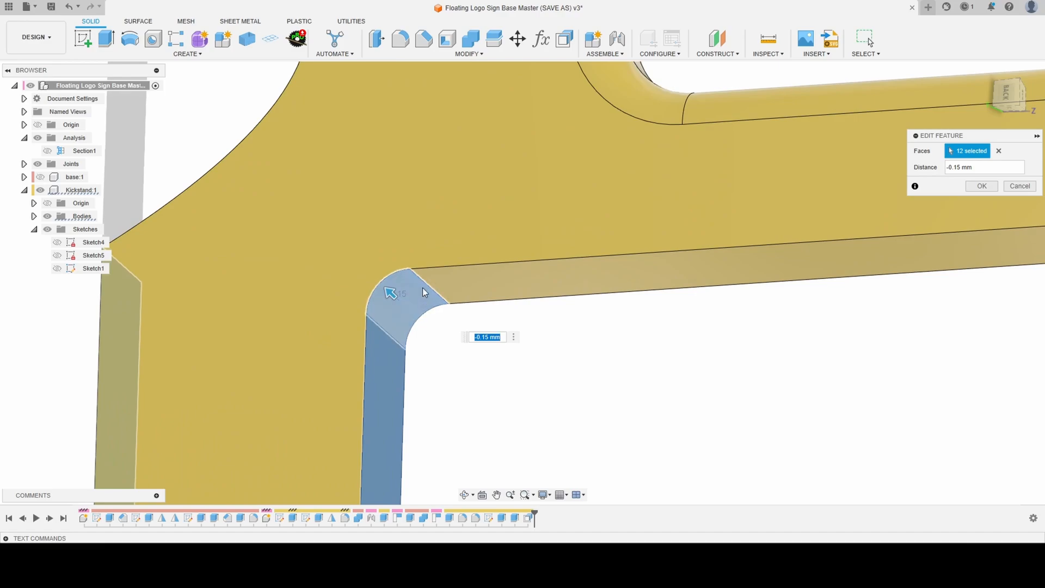
pyautogui.click(407, 311)
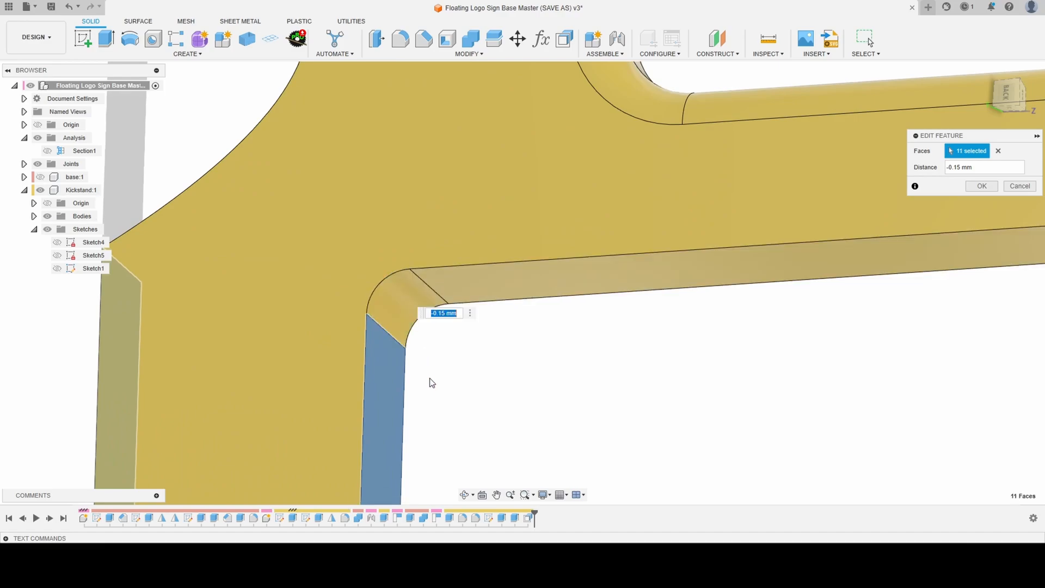
pyautogui.scroll(-3, 413, 403)
pyautogui.scroll(-2, 414, 402)
pyautogui.scroll(6, 415, 164)
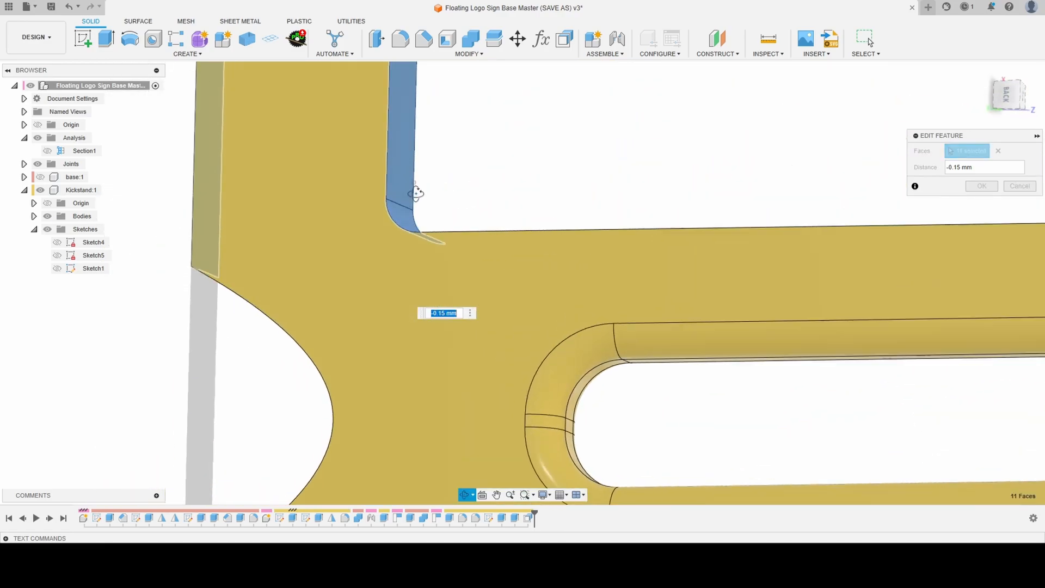
pyautogui.click(412, 239)
pyautogui.scroll(-1, 412, 239)
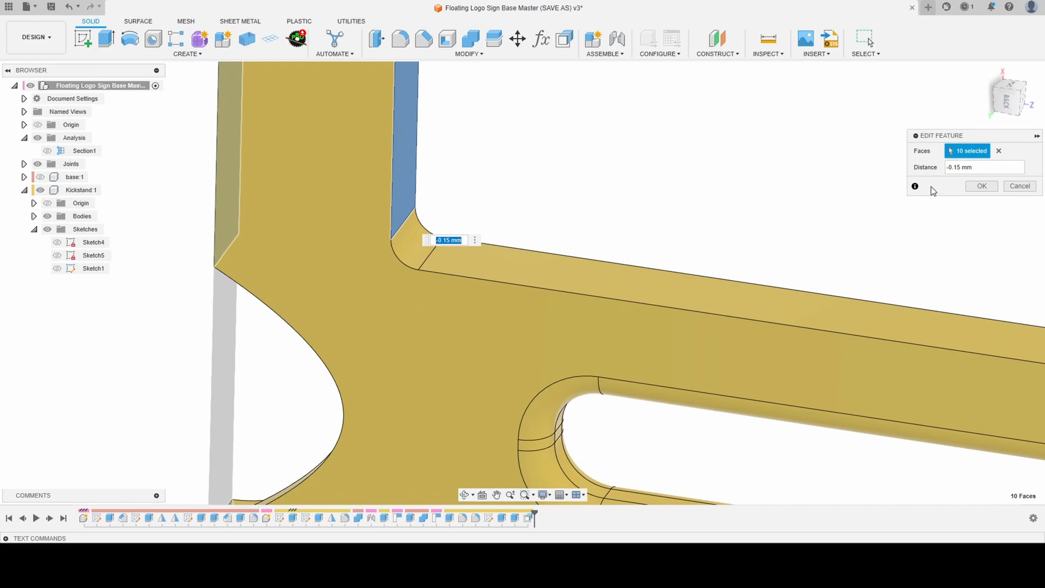
pyautogui.click(981, 186)
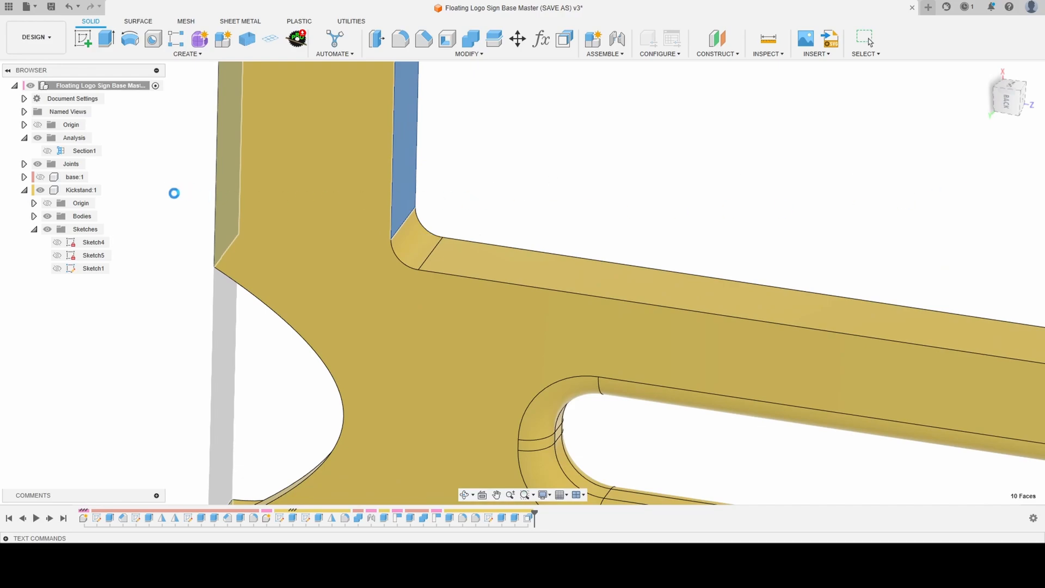
# - Show the base again and check the kickstand's inner corner clearance from the back
pyautogui.click(39, 178)
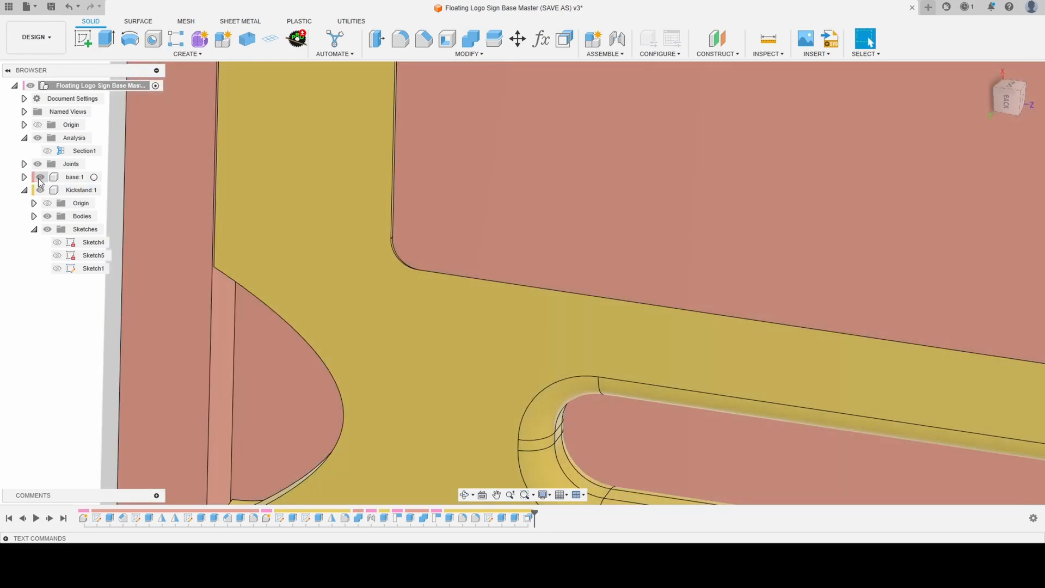
pyautogui.scroll(5, 322, 240)
pyautogui.keyDown('shift'); pyautogui.moveTo(506, 291); pyautogui.dragTo(526, 288, button='middle'); pyautogui.keyUp('shift')
pyautogui.click(1009, 98)
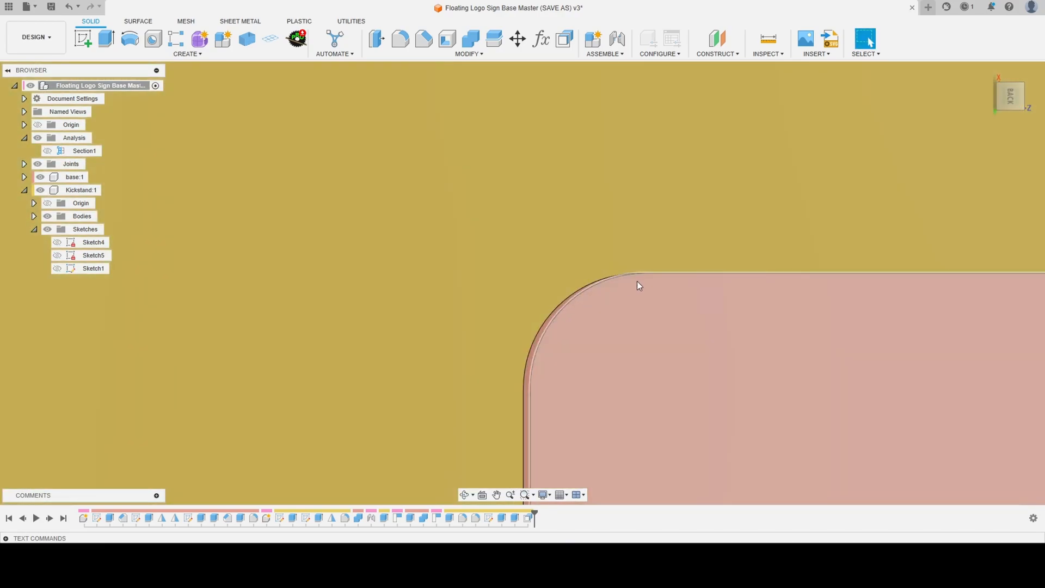
pyautogui.scroll(-6, 521, 370)
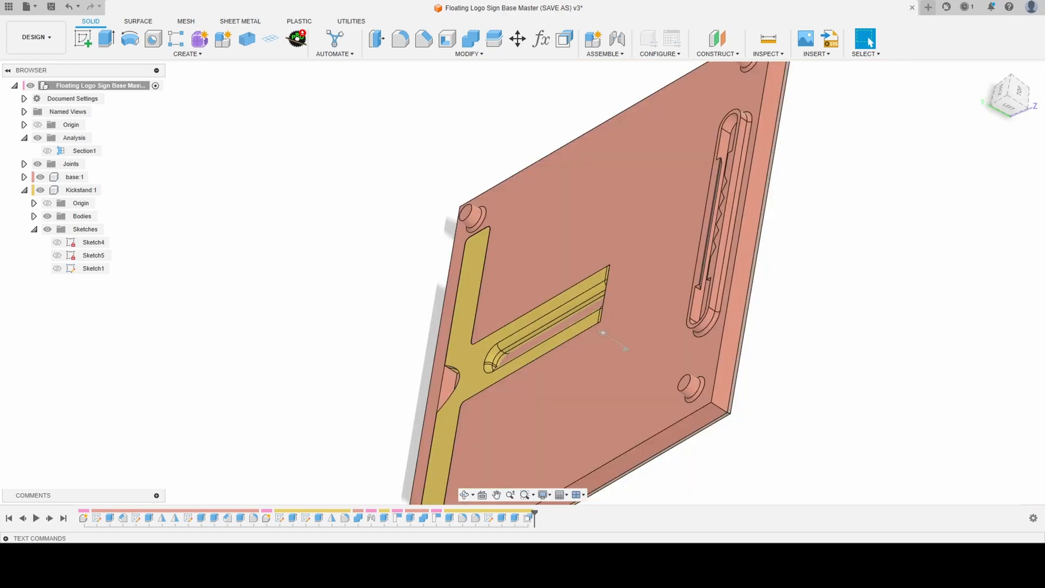
# - Examine how the kickstand and its arched finger cutout sit in the base pocket from several angles
pyautogui.scroll(-5, 628, 168)
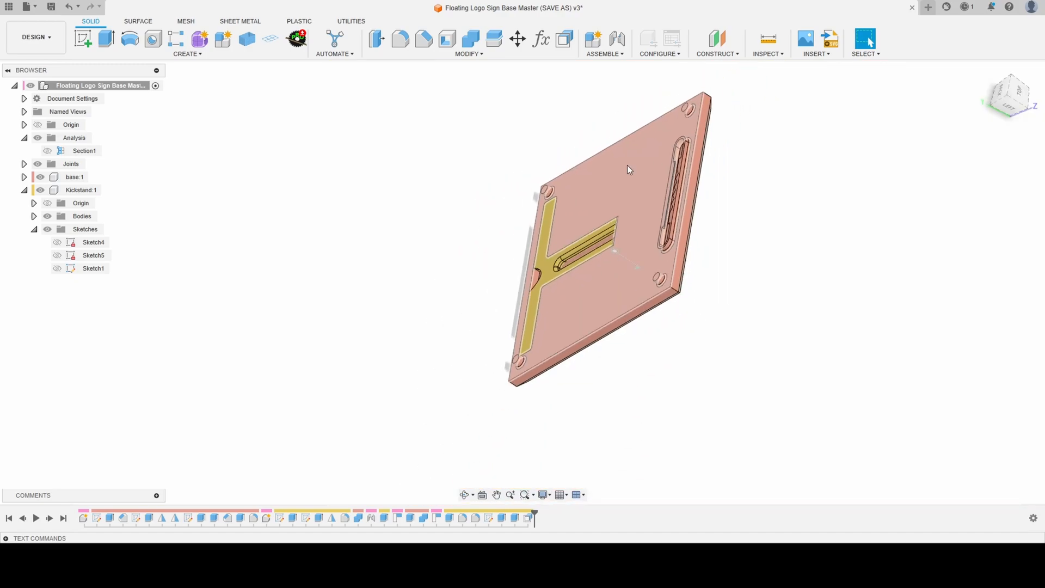
pyautogui.scroll(5, 512, 289)
pyautogui.keyDown('shift'); pyautogui.moveTo(555, 286); pyautogui.dragTo(678, 299, button='middle'); pyautogui.keyUp('shift')
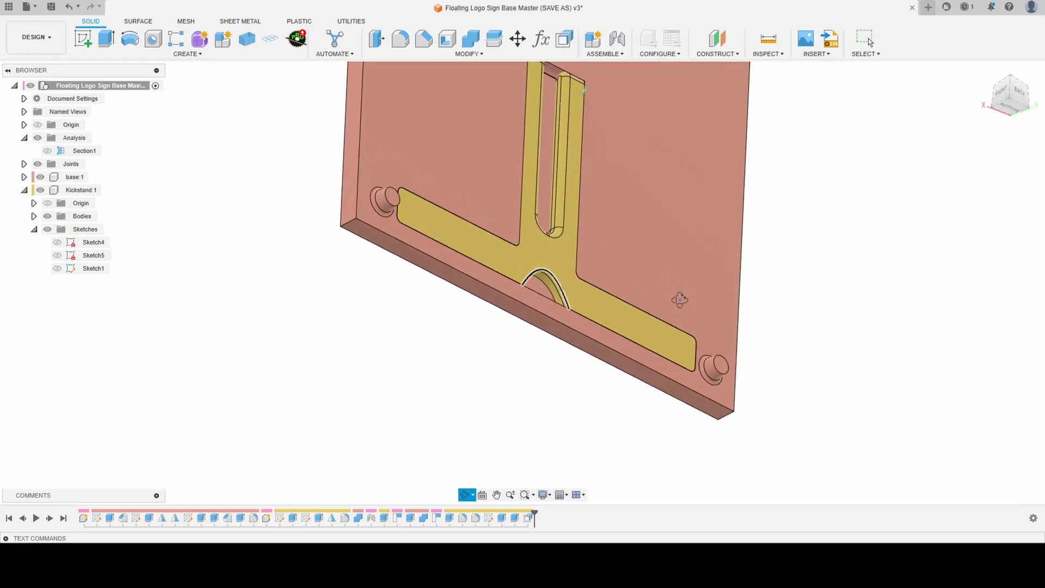
pyautogui.keyDown('shift'); pyautogui.moveTo(533, 230); pyautogui.dragTo(470, 248, button='middle'); pyautogui.keyUp('shift')
pyautogui.scroll(-1, 480, 353)
pyautogui.scroll(-4, 521, 280)
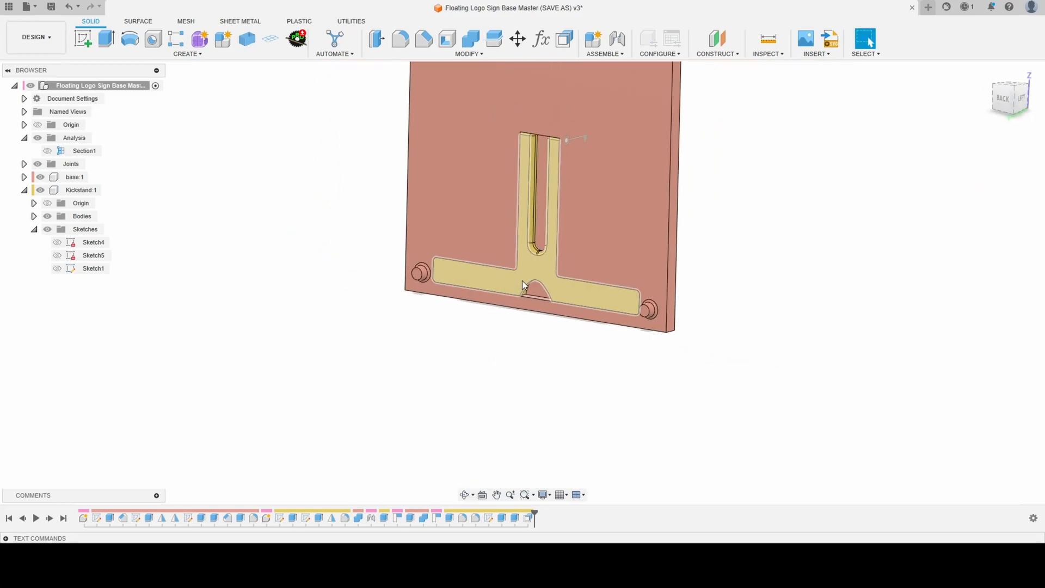
pyautogui.scroll(5, 550, 250)
pyautogui.scroll(-2, 547, 301)
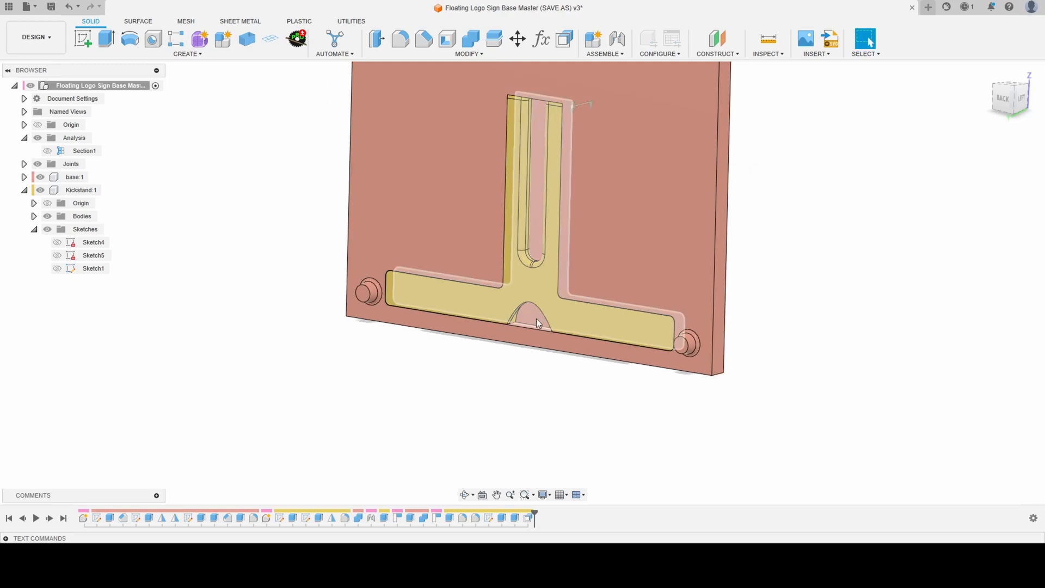
pyautogui.scroll(2, 533, 310)
pyautogui.scroll(-3, 499, 392)
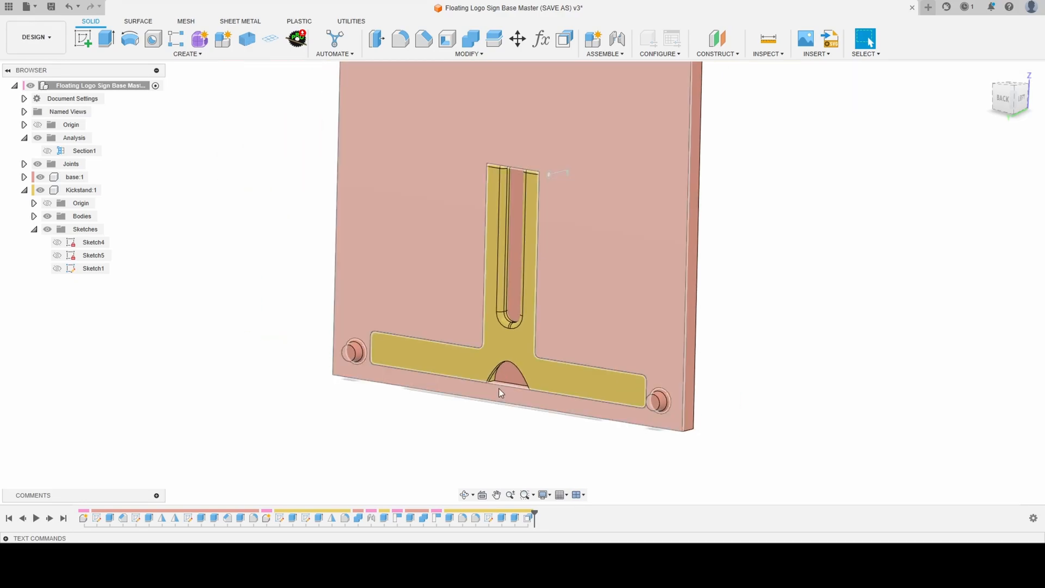
pyautogui.scroll(4, 510, 375)
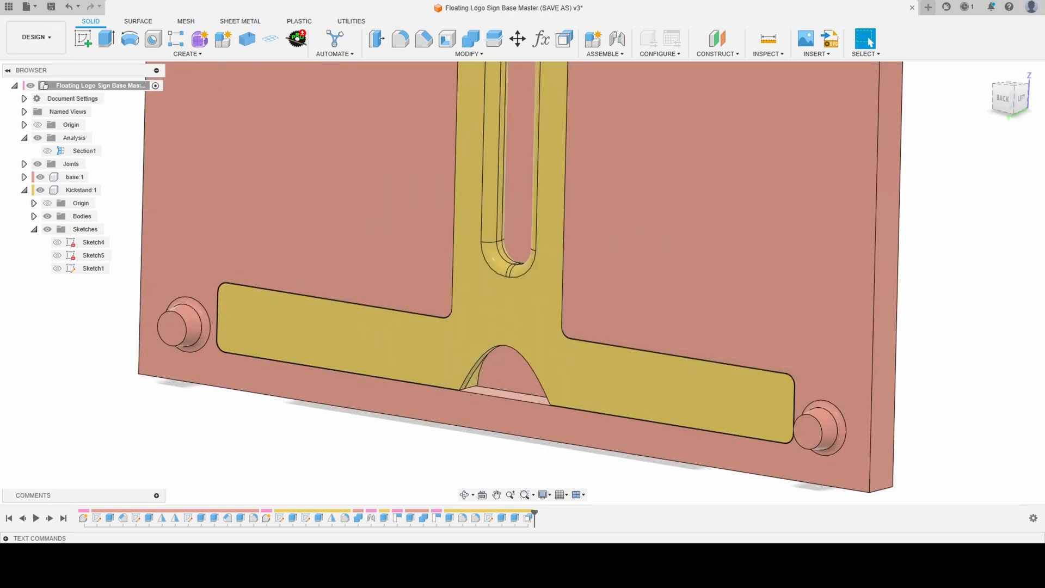
# - With only the kickstand shown, start a 1 mm fillet on the outline edges of its front and back faces
pyautogui.doubleClick(374, 339)
pyautogui.keyDown('shift'); pyautogui.moveTo(316, 260); pyautogui.dragTo(422, 275, button='middle'); pyautogui.keyUp('shift')
pyautogui.press('Escape')
pyautogui.click(401, 40)
pyautogui.click(401, 286)
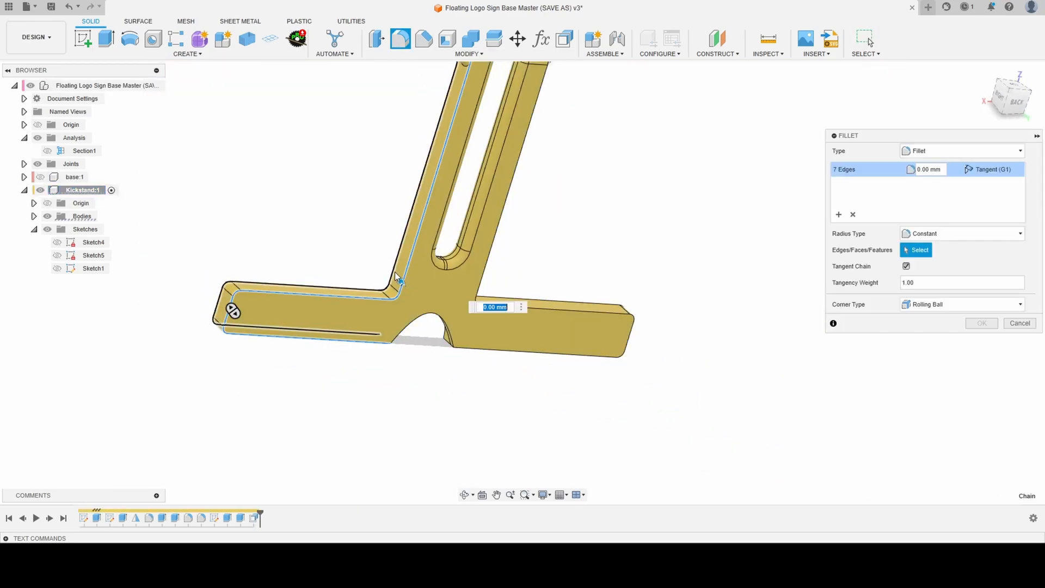
pyautogui.click(390, 283)
pyautogui.click(513, 307)
pyautogui.click(492, 297)
pyautogui.scroll(5, 490, 295)
pyautogui.moveTo(506, 293); pyautogui.dragTo(507, 300)
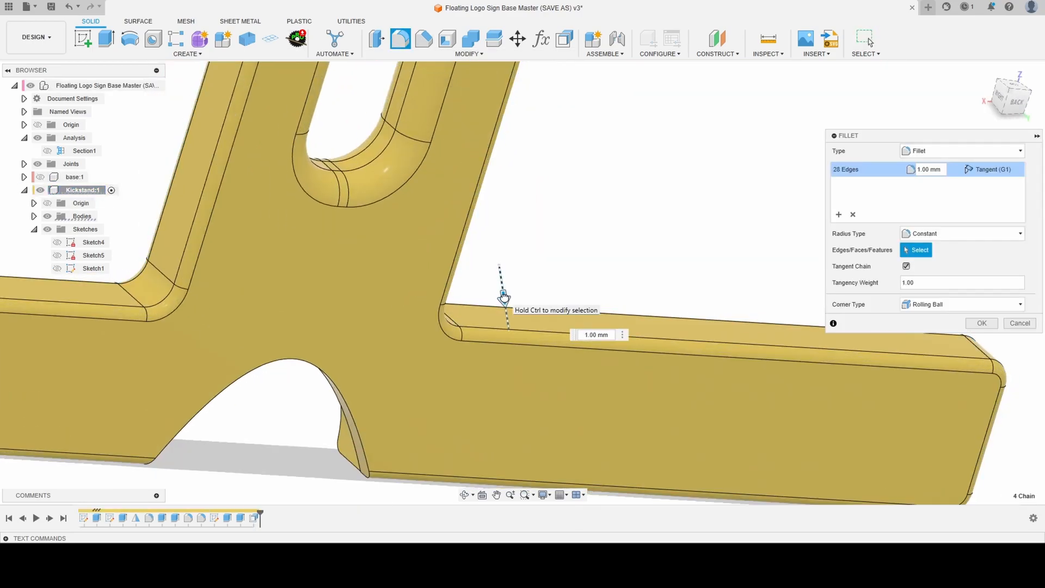
# - Add the edges of the arched finger cutout to the kickstand's 1 mm fillet and apply it
pyautogui.keyDown('ctrl'); pyautogui.click(362, 447); pyautogui.keyUp('ctrl')
pyautogui.keyDown('shift'); pyautogui.moveTo(331, 438); pyautogui.dragTo(413, 422, button='middle'); pyautogui.keyUp('shift')
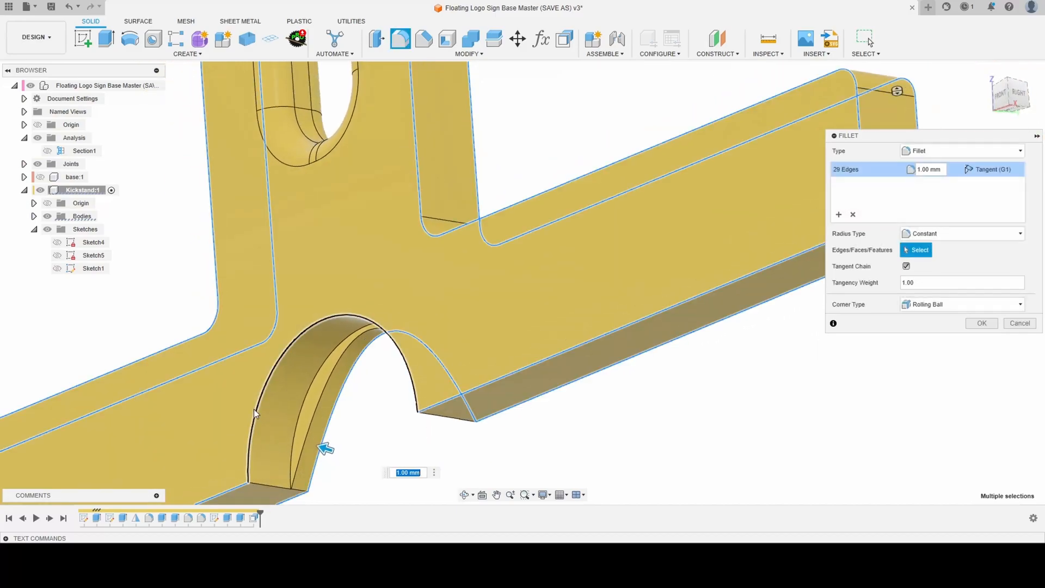
pyautogui.keyDown('ctrl'); pyautogui.click(254, 415); pyautogui.keyUp('ctrl')
pyautogui.scroll(-4, 309, 422)
pyautogui.keyDown('shift'); pyautogui.moveTo(311, 422); pyautogui.dragTo(182, 414, button='middle'); pyautogui.keyUp('shift')
pyautogui.scroll(-4, 183, 198)
pyautogui.press('Return')
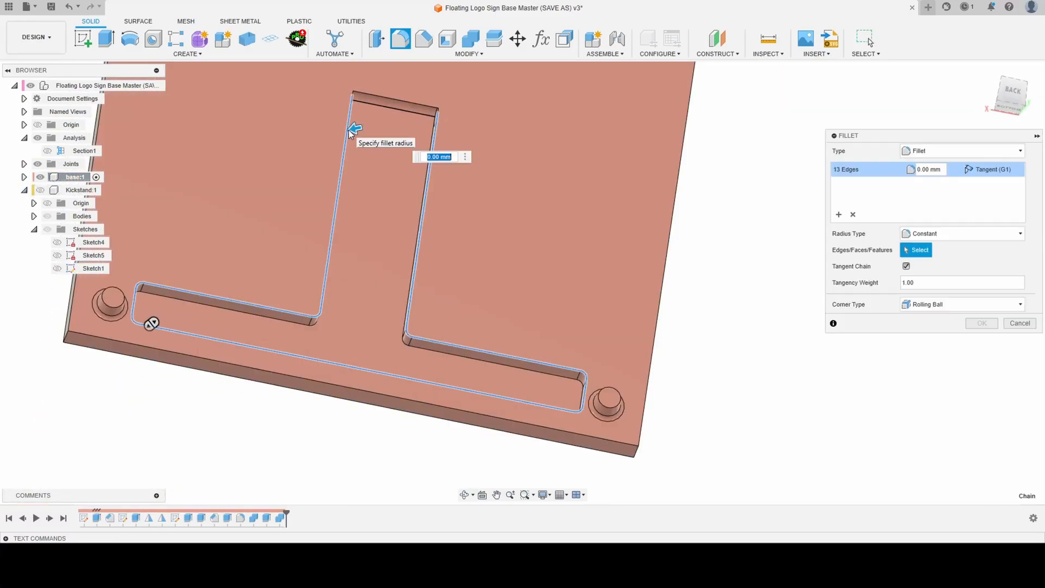
# - Add the edges at the pocket's hinge-end corners to the base's pocket rim fillet and set its radius to 0.25 mm
pyautogui.scroll(3, 350, 125)
pyautogui.moveTo(349, 120); pyautogui.dragTo(464, 181, button='middle')
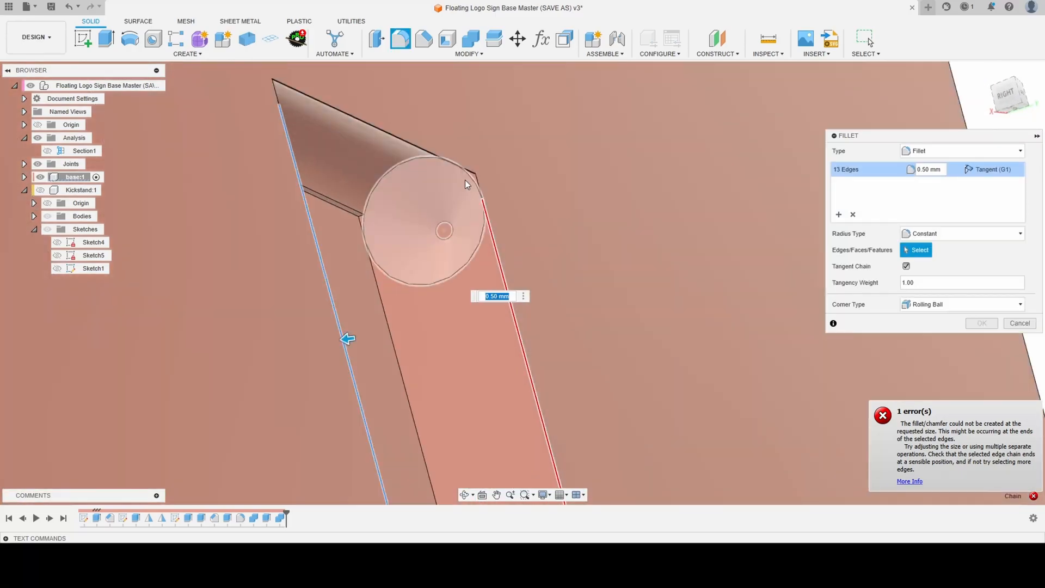
pyautogui.scroll(3, 472, 170)
pyautogui.click(486, 171)
pyautogui.keyDown('shift'); pyautogui.moveTo(334, 216); pyautogui.dragTo(245, 159, button='middle'); pyautogui.keyUp('shift')
pyautogui.scroll(3, 170, 123)
pyautogui.click(197, 118)
pyautogui.write('0.25')
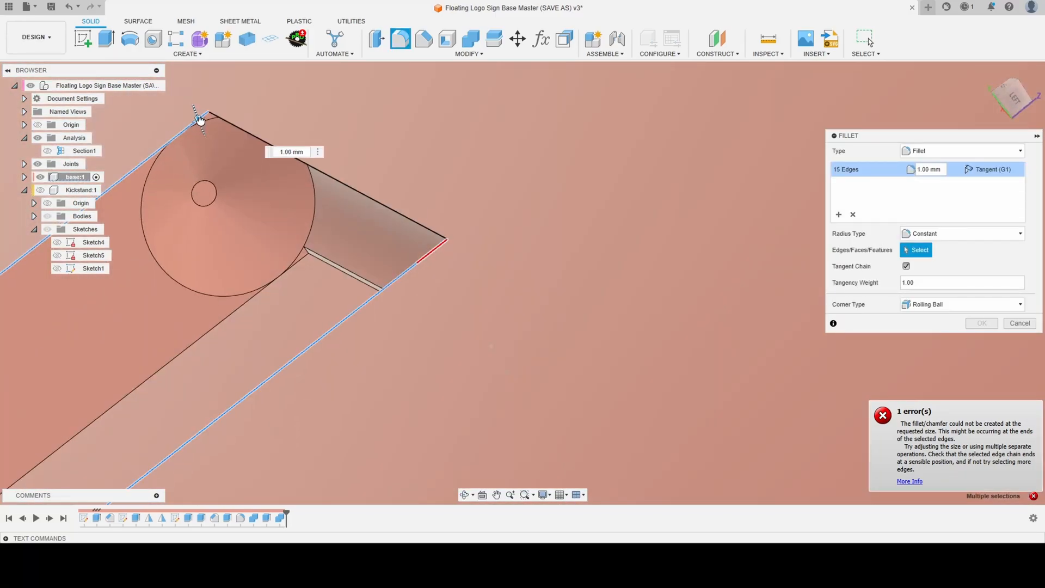
pyautogui.press('Return')
# - Check the fillet preview at the pocket's hinge-end corner and apply the fillet to the base
pyautogui.scroll(-2, 204, 118)
pyautogui.keyDown('shift'); pyautogui.moveTo(256, 133); pyautogui.dragTo(407, 254, button='middle'); pyautogui.keyUp('shift')
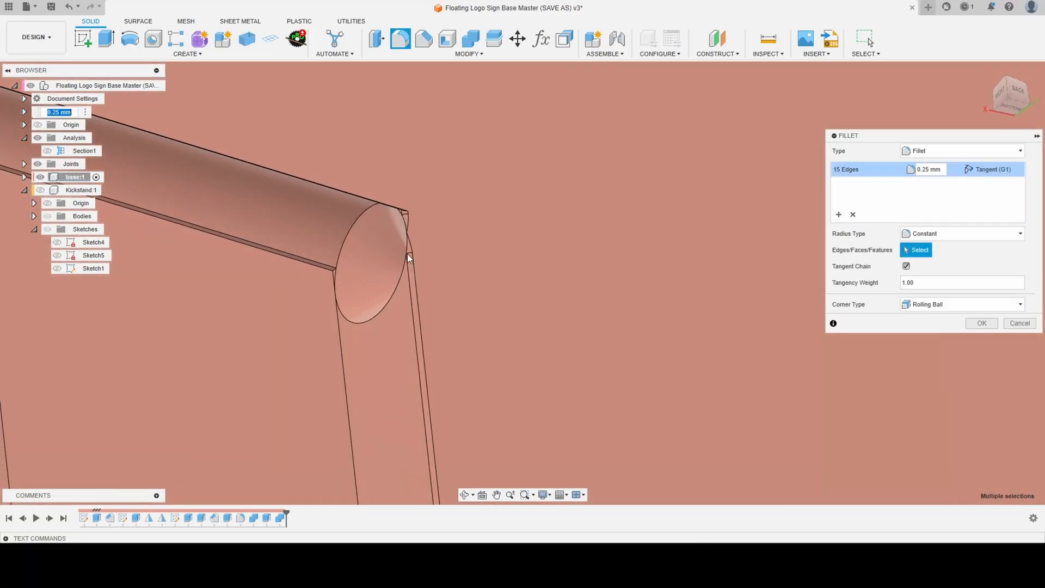
pyautogui.scroll(3, 413, 231)
pyautogui.scroll(-8, 366, 224)
pyautogui.keyDown('shift'); pyautogui.moveTo(365, 224); pyautogui.dragTo(131, 310, button='middle'); pyautogui.keyUp('shift')
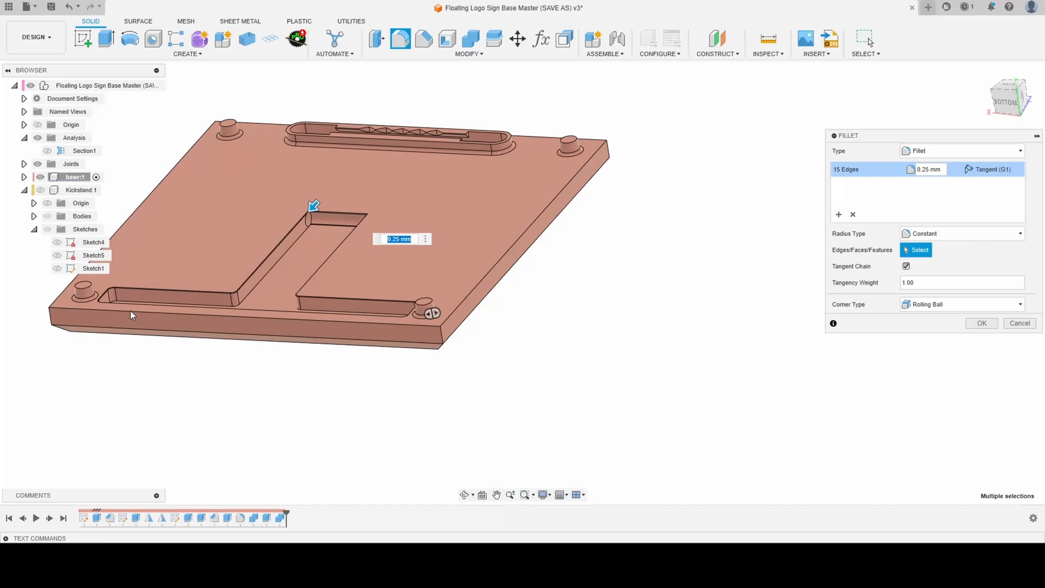
pyautogui.click(982, 322)
# - Activate the top-level assembly and examine the filleted kickstand and pocket together from the back
pyautogui.scroll(-2, 958, 354)
pyautogui.scroll(3, 332, 285)
pyautogui.click(155, 85)
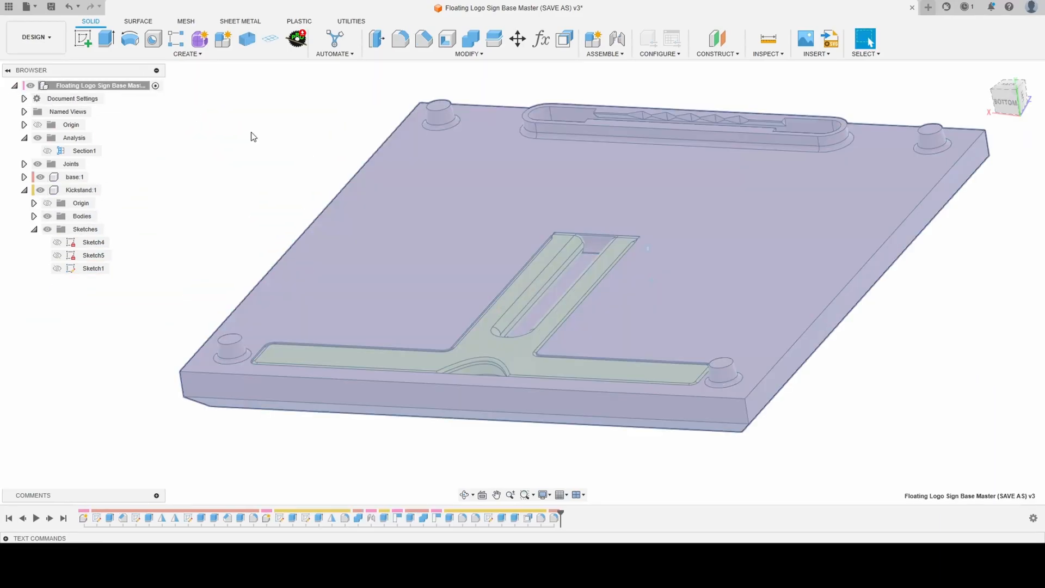
pyautogui.keyDown('shift'); pyautogui.moveTo(252, 135); pyautogui.dragTo(537, 334, button='middle'); pyautogui.keyUp('shift')
pyautogui.scroll(3, 357, 235)
pyautogui.scroll(-3, 357, 235)
pyautogui.keyDown('shift'); pyautogui.moveTo(506, 297); pyautogui.dragTo(489, 381, button='middle'); pyautogui.keyUp('shift')
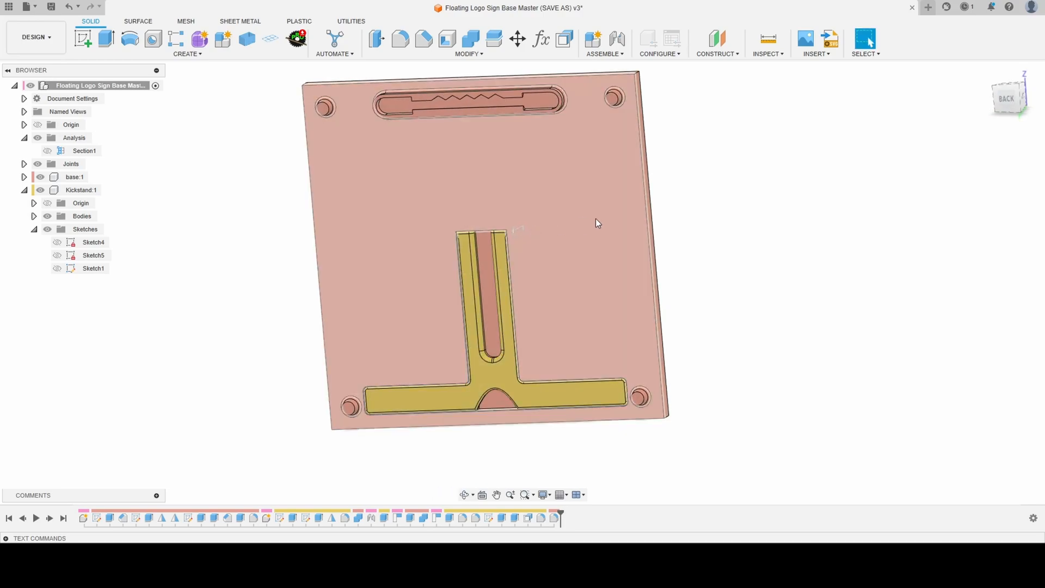
# - Set the basewidth and baseheight user parameters to 130 mm and examine the resized base and kickstand
pyautogui.hotkey('shift', 'p')
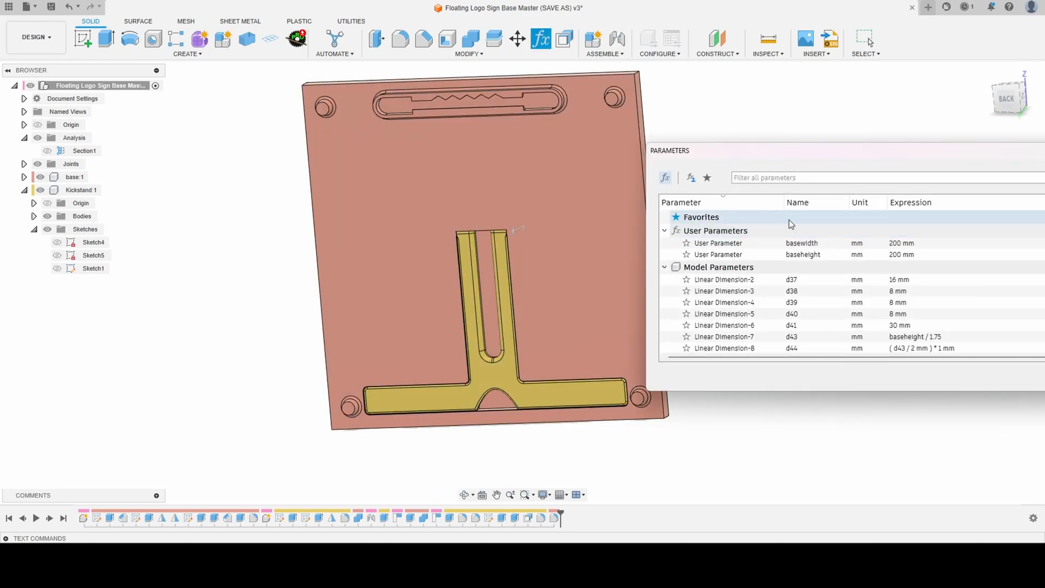
pyautogui.click(914, 244)
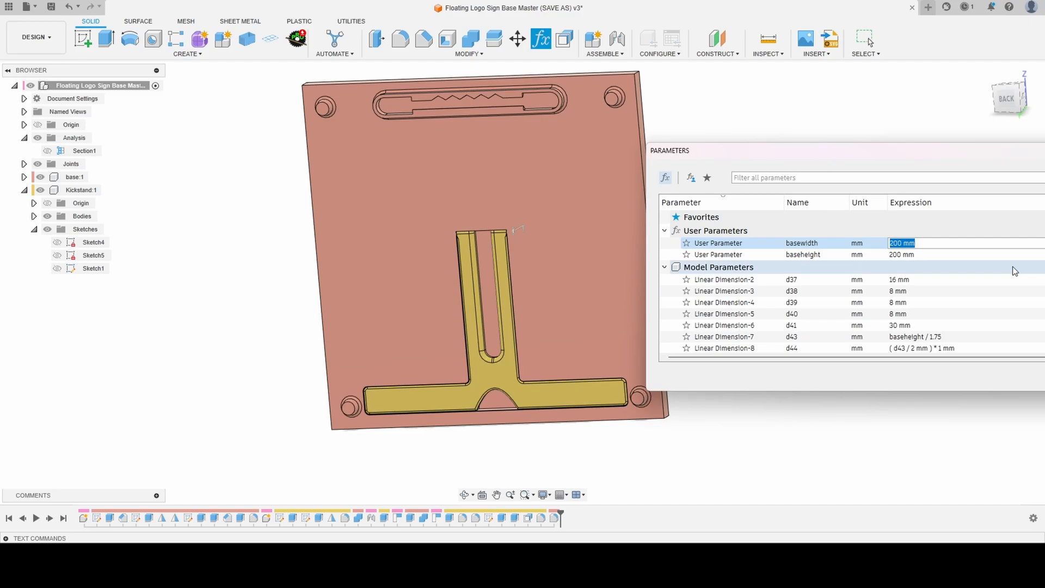
pyautogui.write('130')
pyautogui.press('Return')
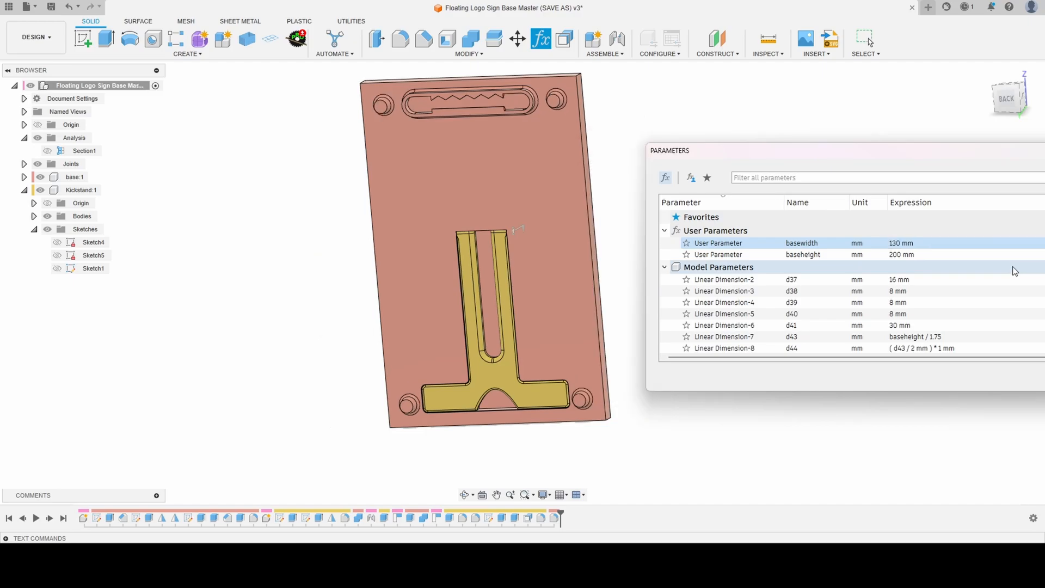
pyautogui.click(911, 254)
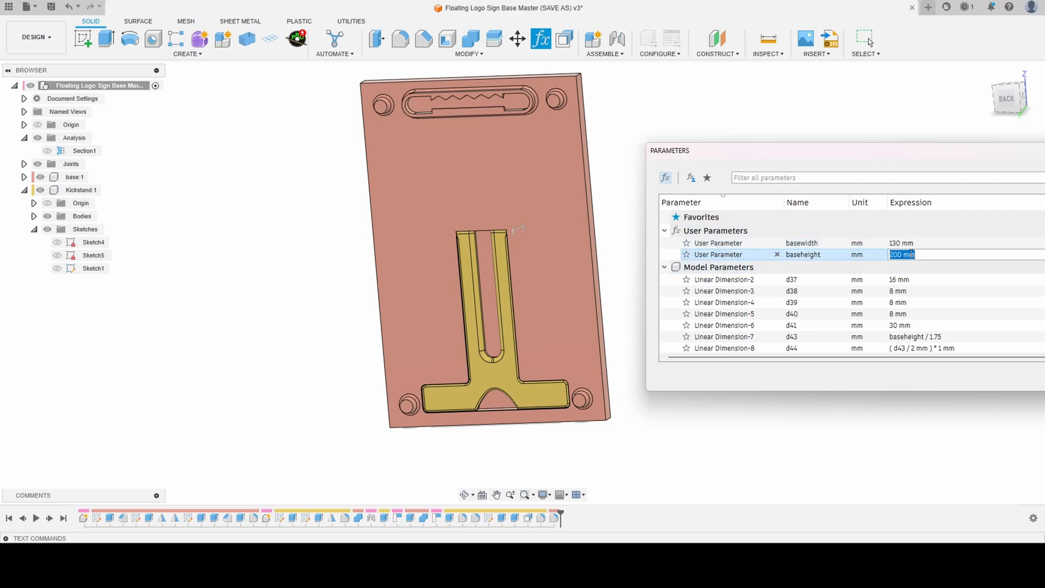
pyautogui.write('130')
pyautogui.press('Return')
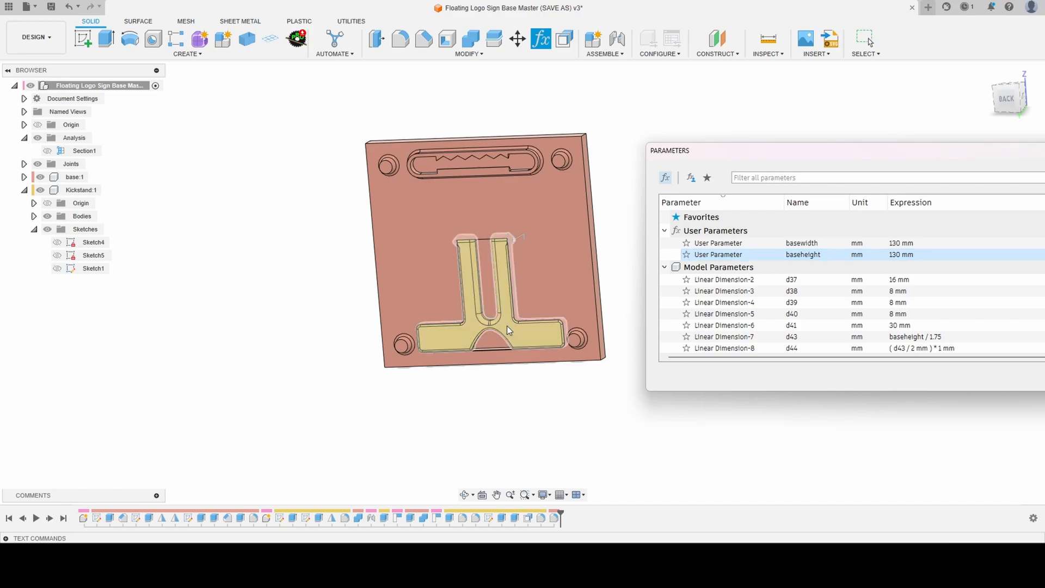
pyautogui.scroll(5, 539, 305)
pyautogui.keyDown('shift'); pyautogui.moveTo(558, 300); pyautogui.dragTo(449, 316, button='middle'); pyautogui.keyUp('shift')
pyautogui.scroll(-4, 388, 373)
# - Set the basewidth and baseheight user parameters back to 200 mm and finish editing the parameters
pyautogui.click(895, 242)
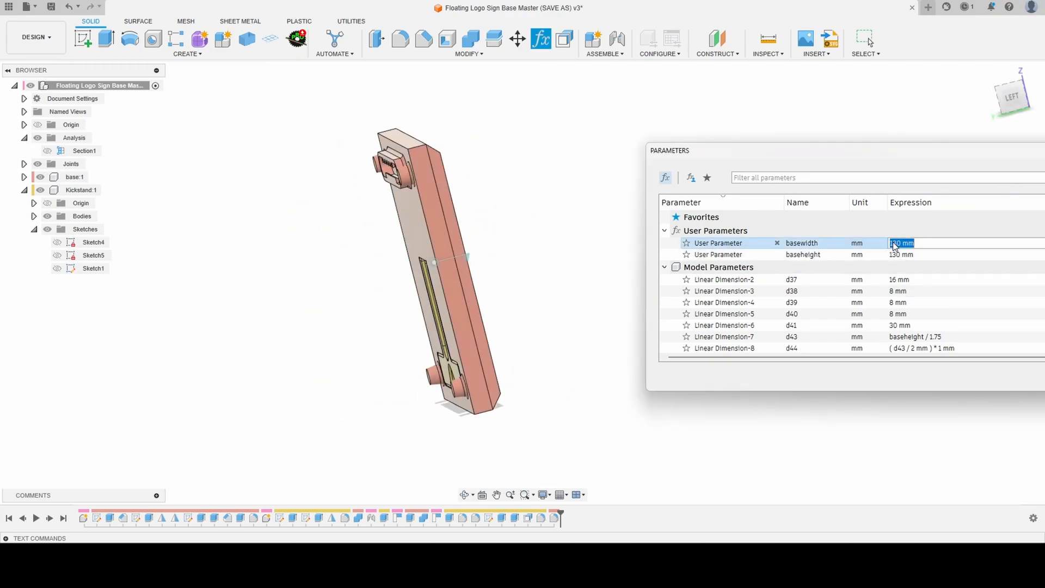
pyautogui.write('200')
pyautogui.click(938, 254)
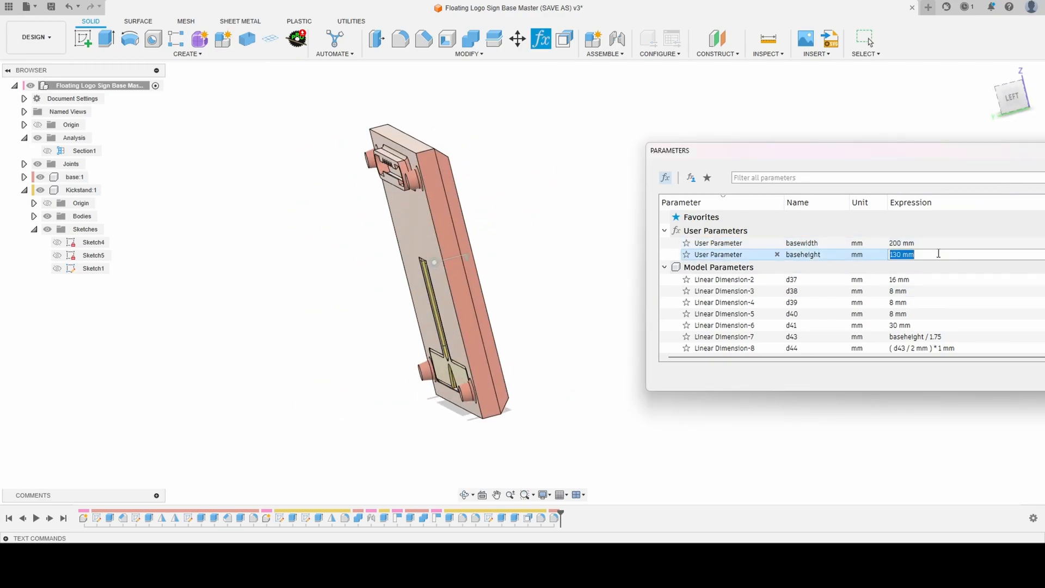
pyautogui.write('200')
pyautogui.press('Return')
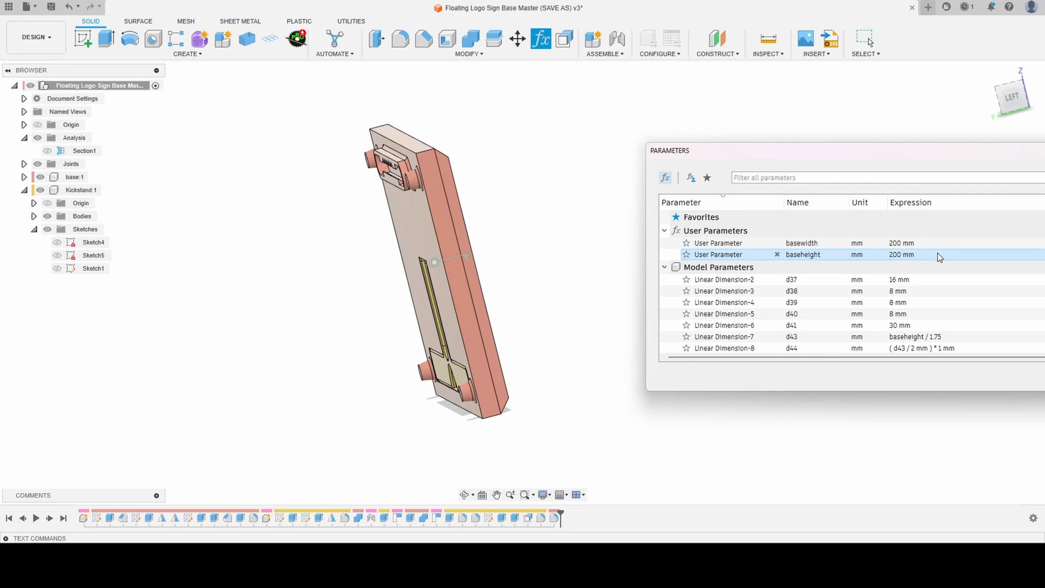
pyautogui.keyDown('shift'); pyautogui.moveTo(399, 292); pyautogui.dragTo(465, 287, button='middle'); pyautogui.keyUp('shift')
pyautogui.press('Escape')
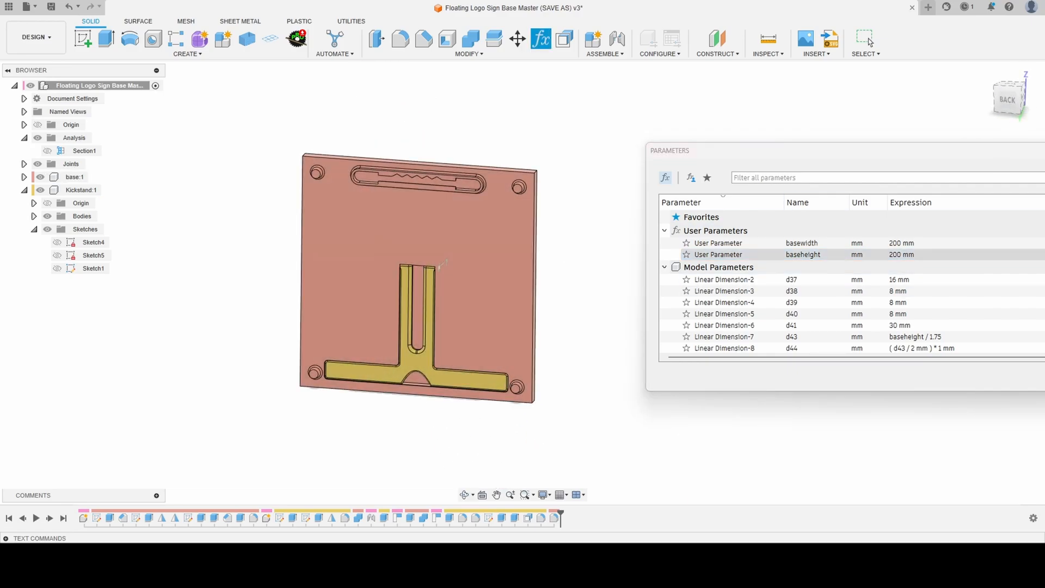
pyautogui.click(867, 39)
# - Drive the kickstand's revolute joint out to about 40 degrees and return it to the closed position
pyautogui.scroll(-2, 384, 351)
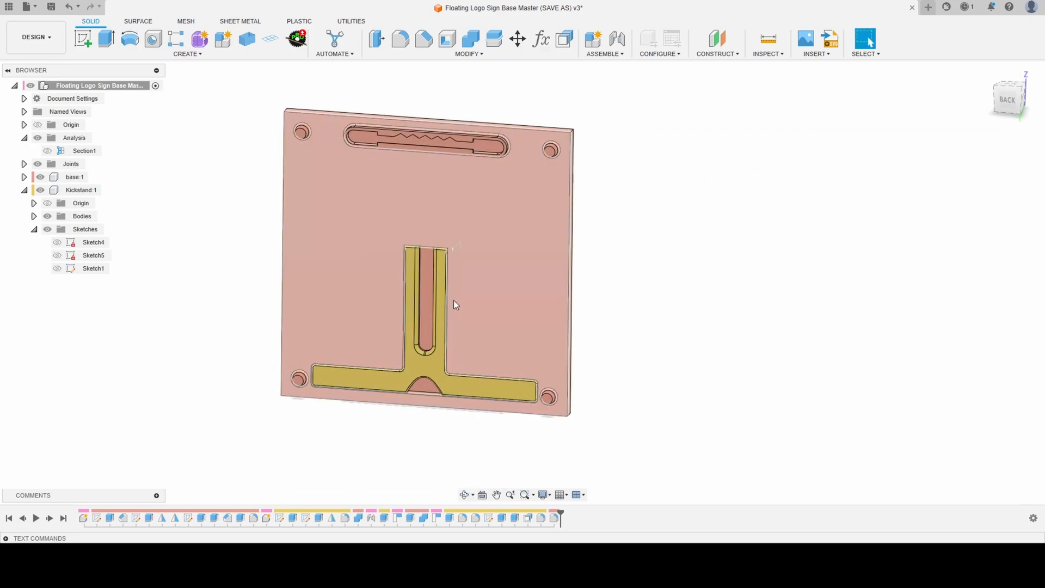
pyautogui.keyDown('shift'); pyautogui.moveTo(456, 305); pyautogui.dragTo(412, 314, button='middle'); pyautogui.keyUp('shift')
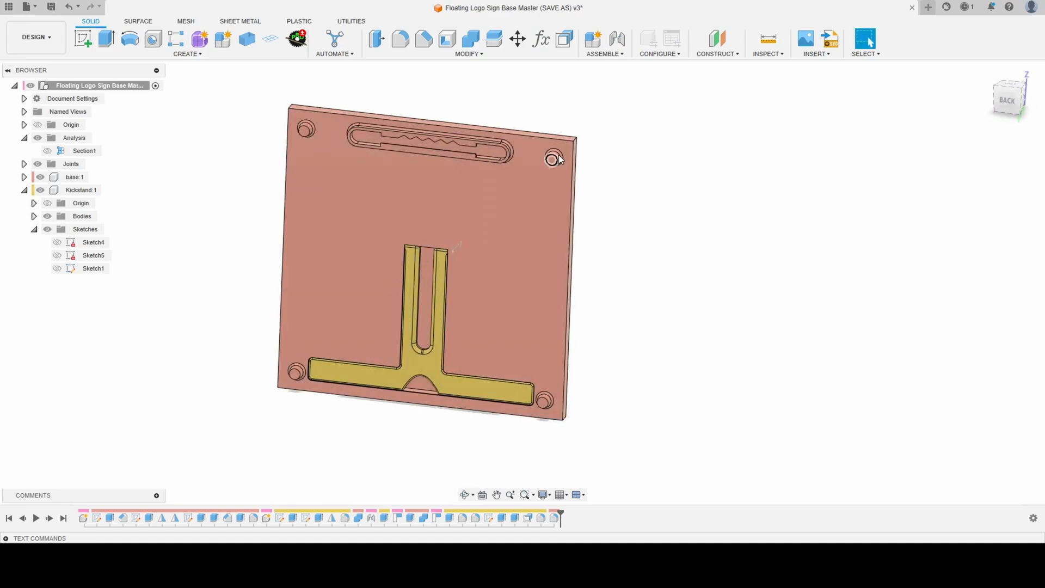
pyautogui.scroll(-2, 544, 160)
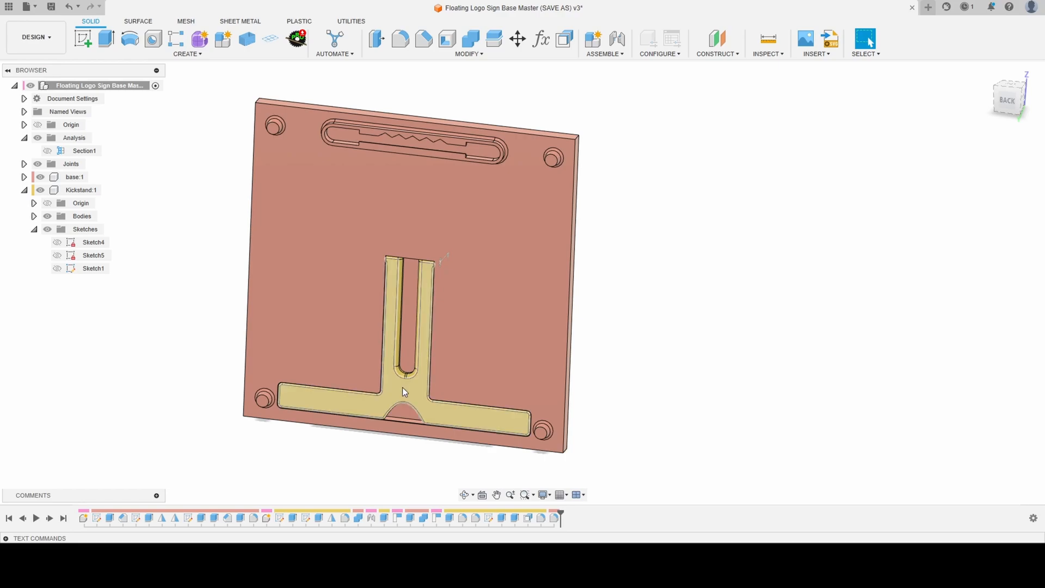
pyautogui.keyDown('shift'); pyautogui.moveTo(401, 385); pyautogui.dragTo(374, 389, button='middle'); pyautogui.keyUp('shift')
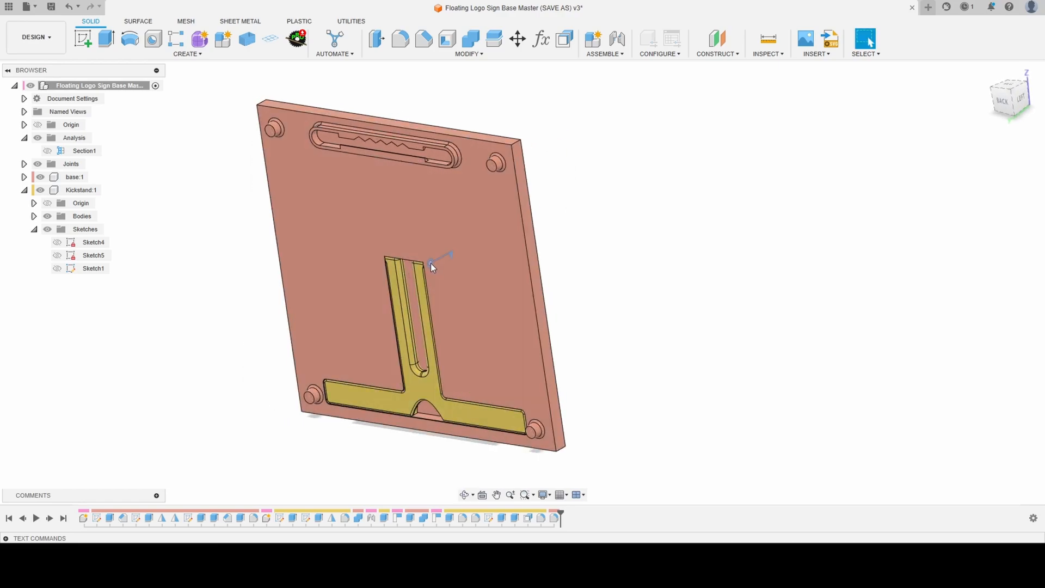
pyautogui.doubleClick(430, 263)
pyautogui.moveTo(466, 244); pyautogui.dragTo(450, 280)
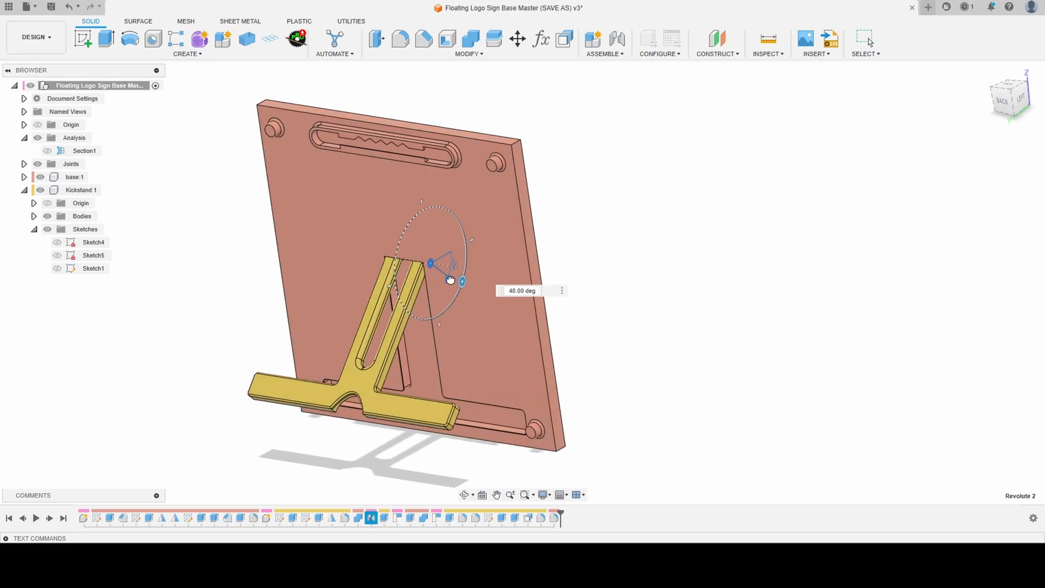
pyautogui.keyDown('shift'); pyautogui.moveTo(381, 319); pyautogui.dragTo(415, 295, button='middle'); pyautogui.keyUp('shift')
pyautogui.moveTo(451, 275); pyautogui.dragTo(483, 235)
pyautogui.press('Return')
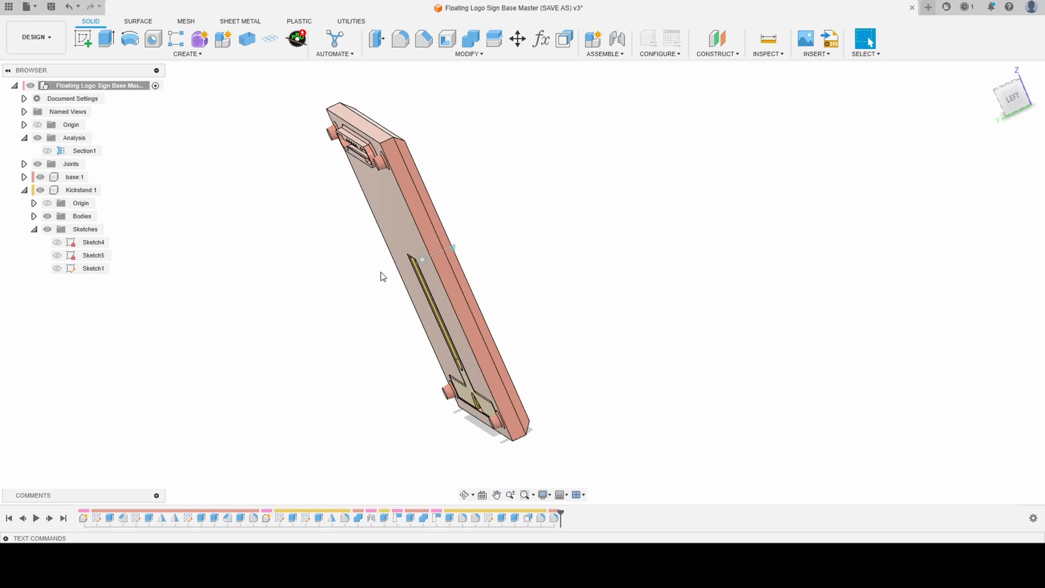
# - Create an internal standard component named Base and Kickstand under the top-level assembly
pyautogui.scroll(-3, 381, 276)
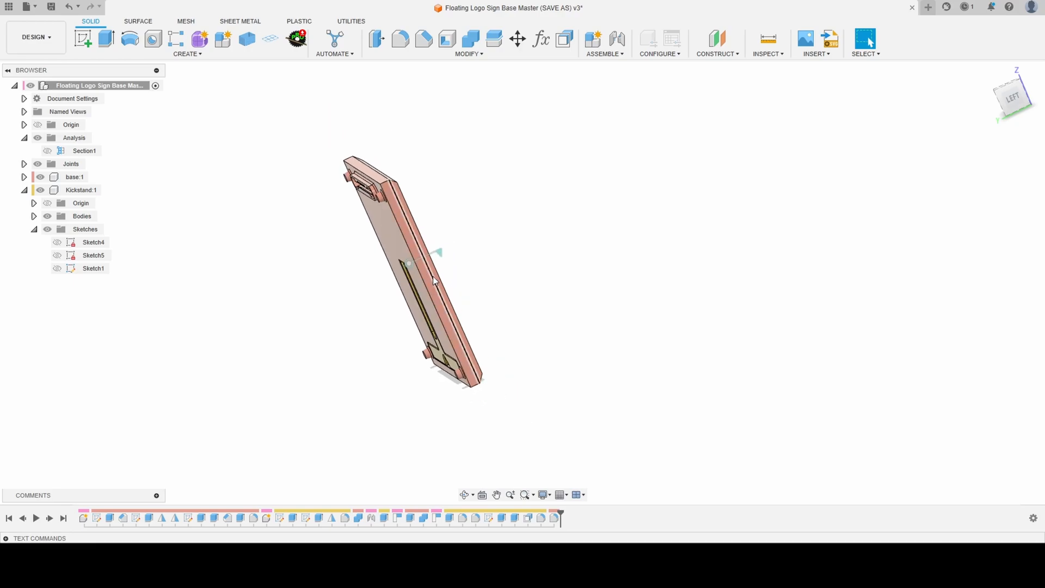
pyautogui.click(24, 190)
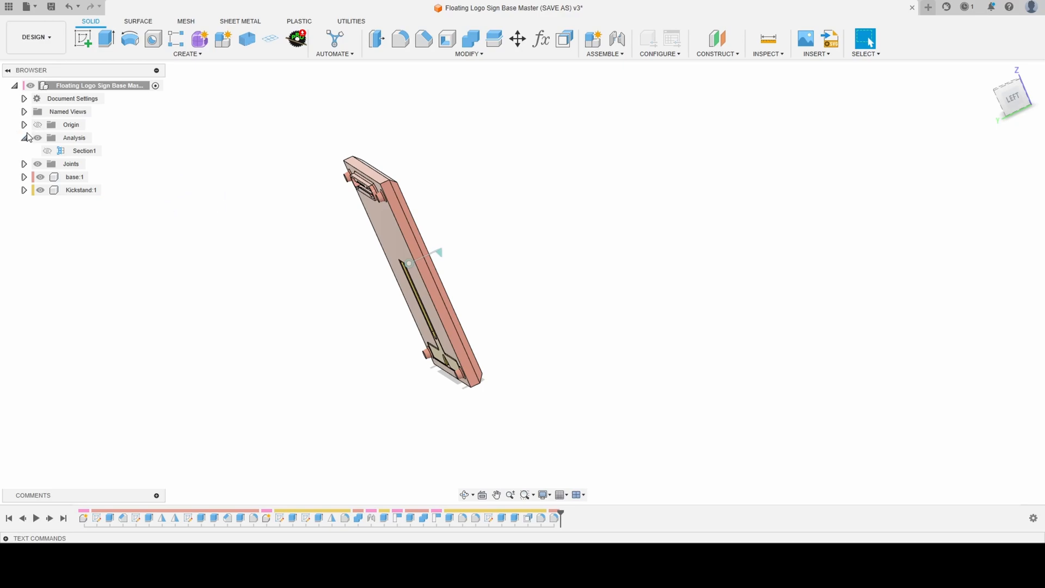
pyautogui.rightClick(125, 86)
pyautogui.click(154, 95)
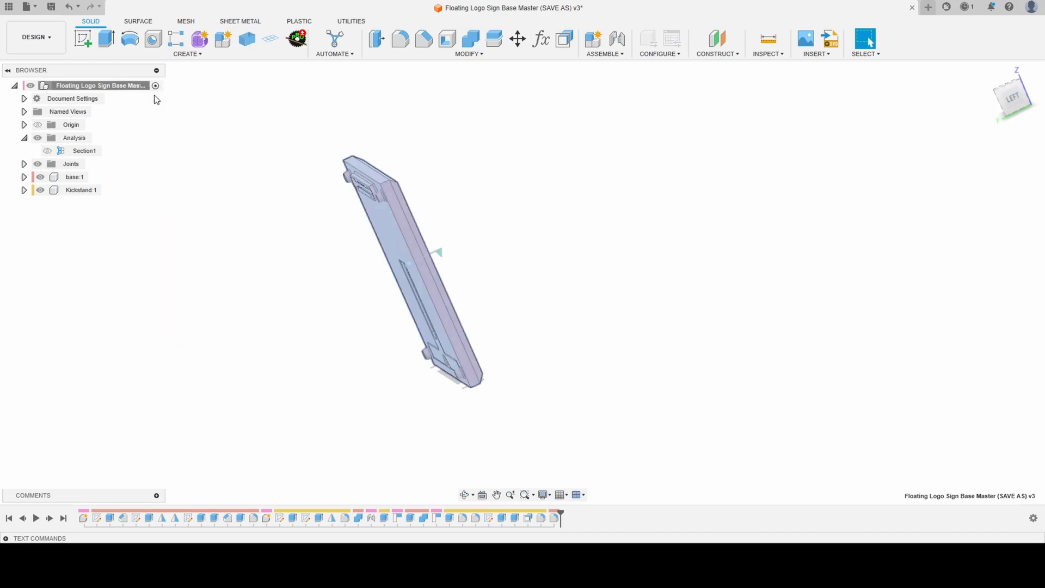
pyautogui.doubleClick(928, 200)
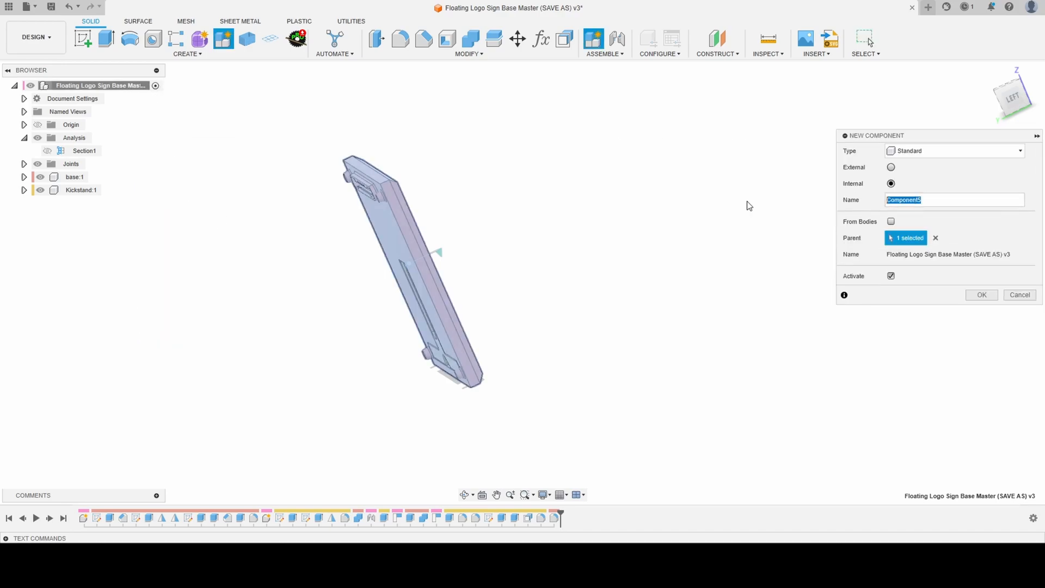
pyautogui.write('Base and Kickstand')
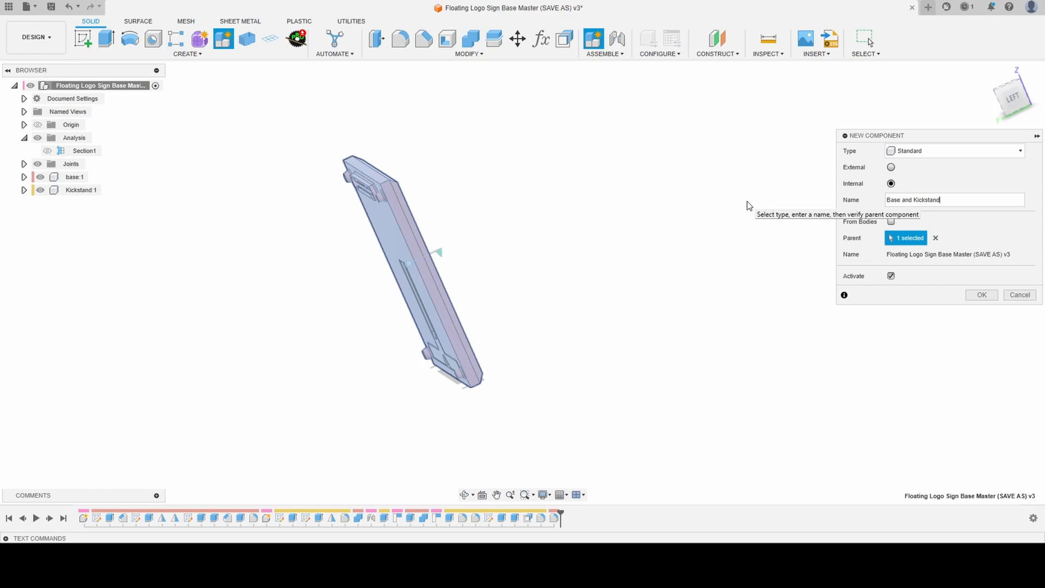
pyautogui.press('Return')
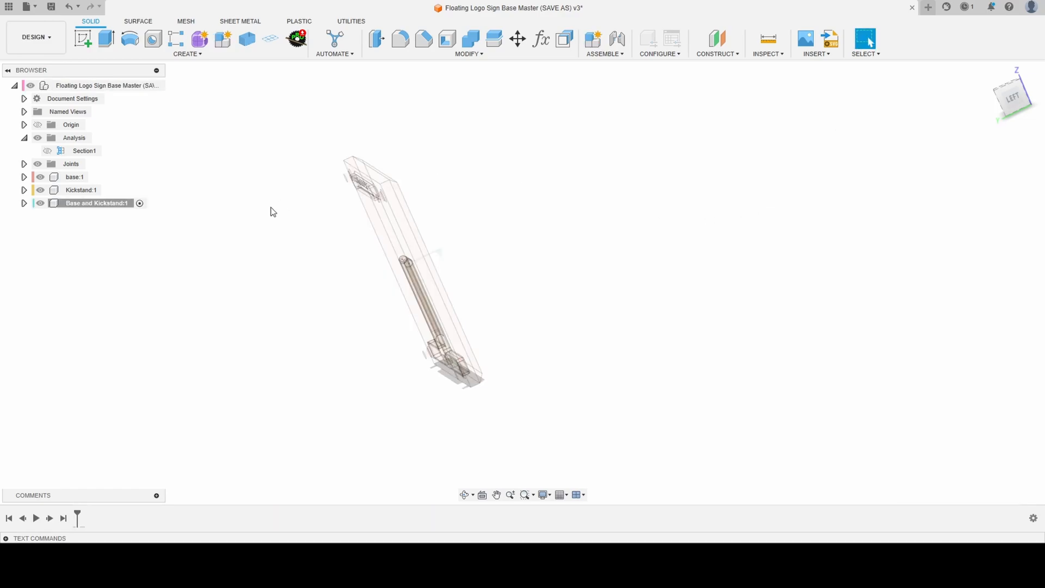
# - Move the base and Kickstand components into the Base and Kickstand component
pyautogui.click(73, 177)
pyautogui.keyDown('ctrl'); pyautogui.click(84, 194); pyautogui.keyUp('ctrl')
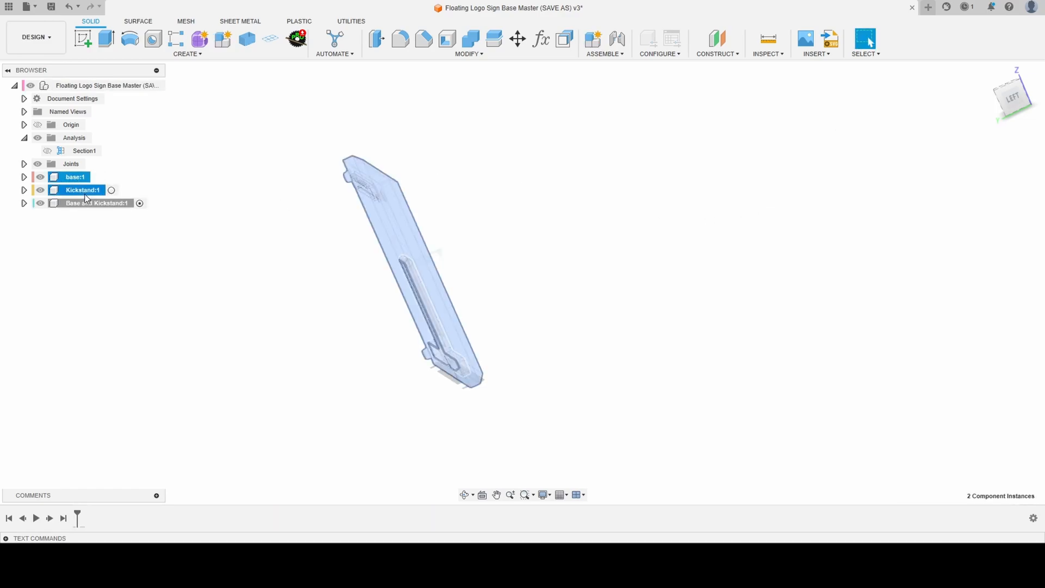
pyautogui.moveTo(80, 195); pyautogui.dragTo(80, 203)
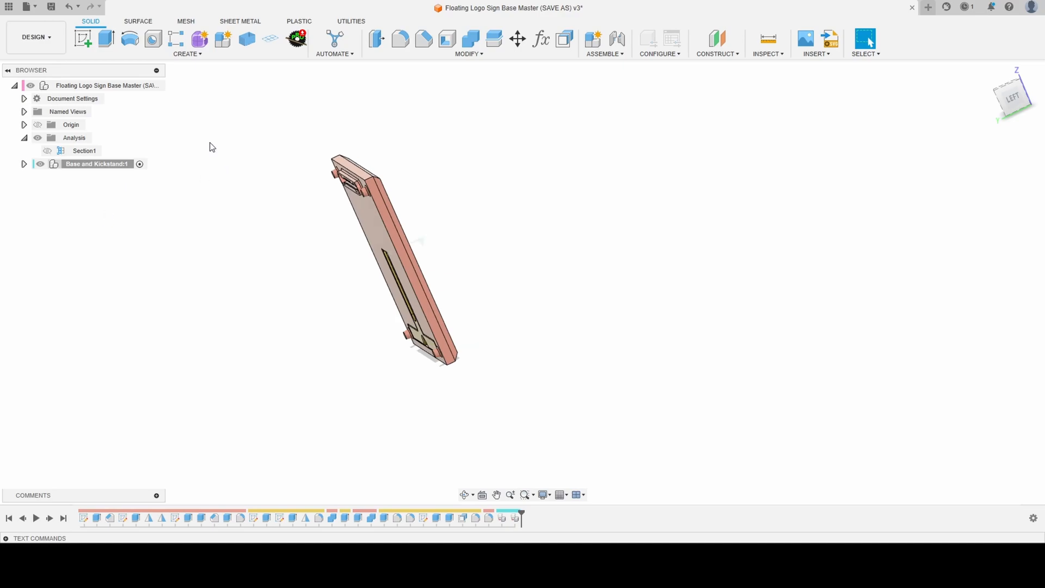
# - Create an active internal standard component named Logo under the top-level assembly
pyautogui.keyDown('shift'); pyautogui.moveTo(284, 194); pyautogui.dragTo(358, 238, button='middle'); pyautogui.keyUp('shift')
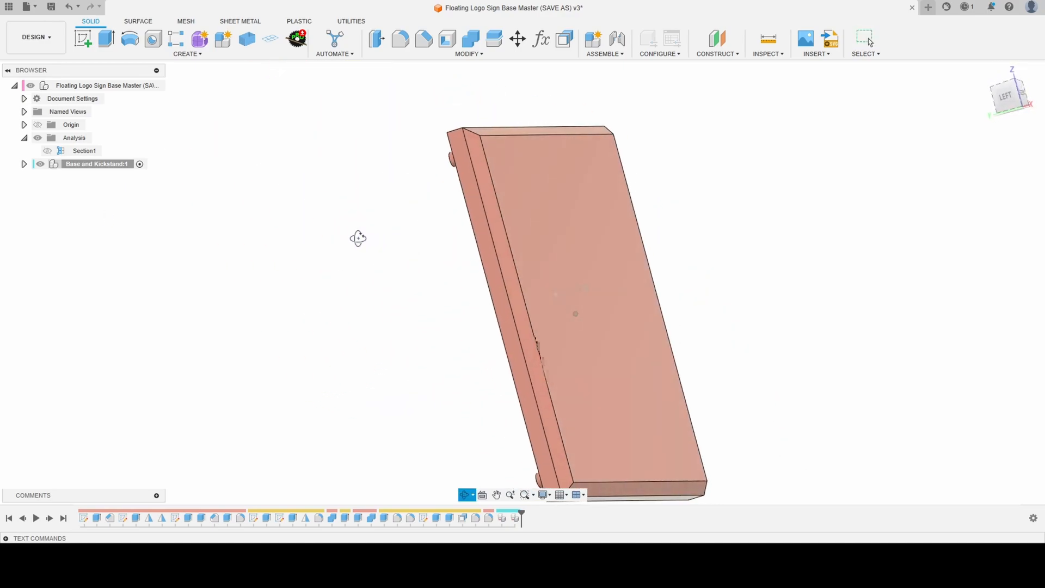
pyautogui.scroll(-2, 182, 184)
pyautogui.rightClick(59, 88)
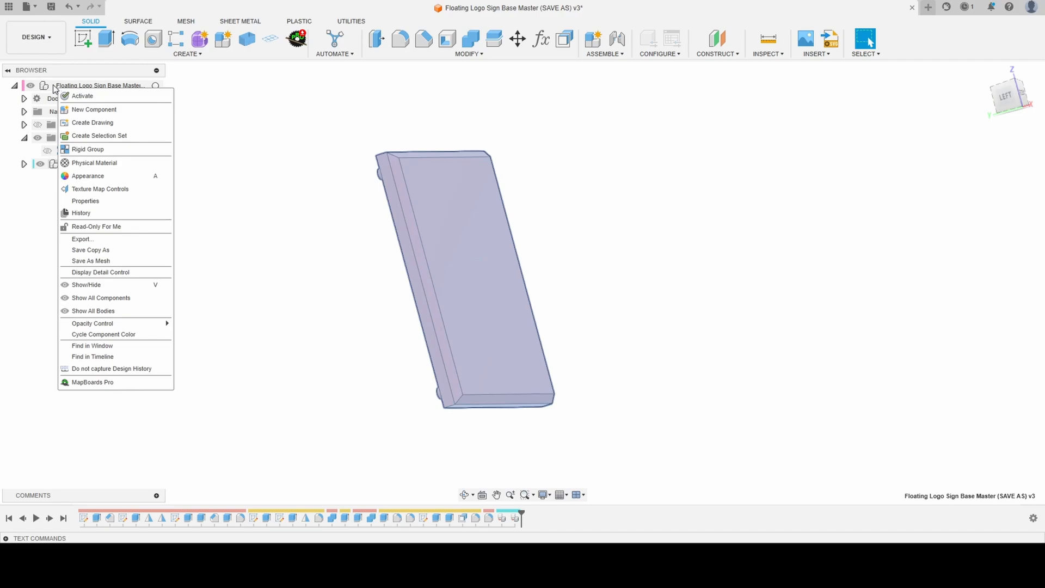
pyautogui.rightClick(52, 85)
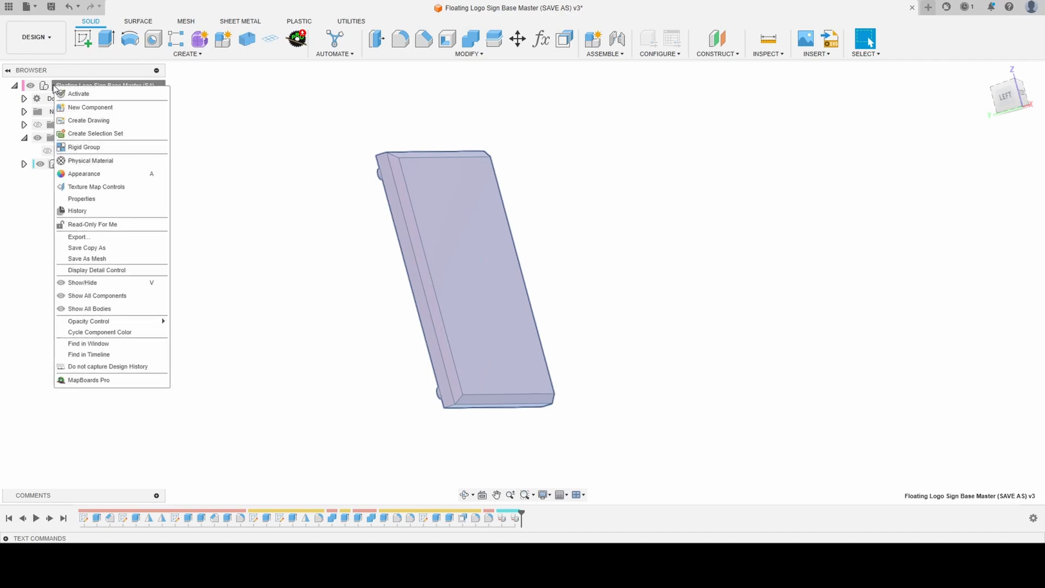
pyautogui.click(90, 107)
pyautogui.doubleClick(922, 197)
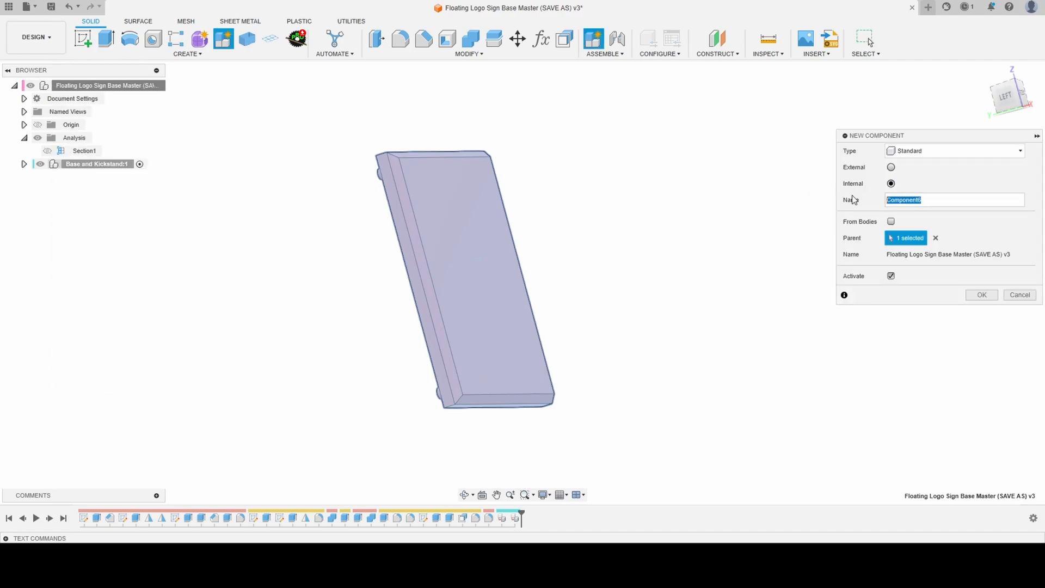
pyautogui.write('Logo')
pyautogui.press('Return')
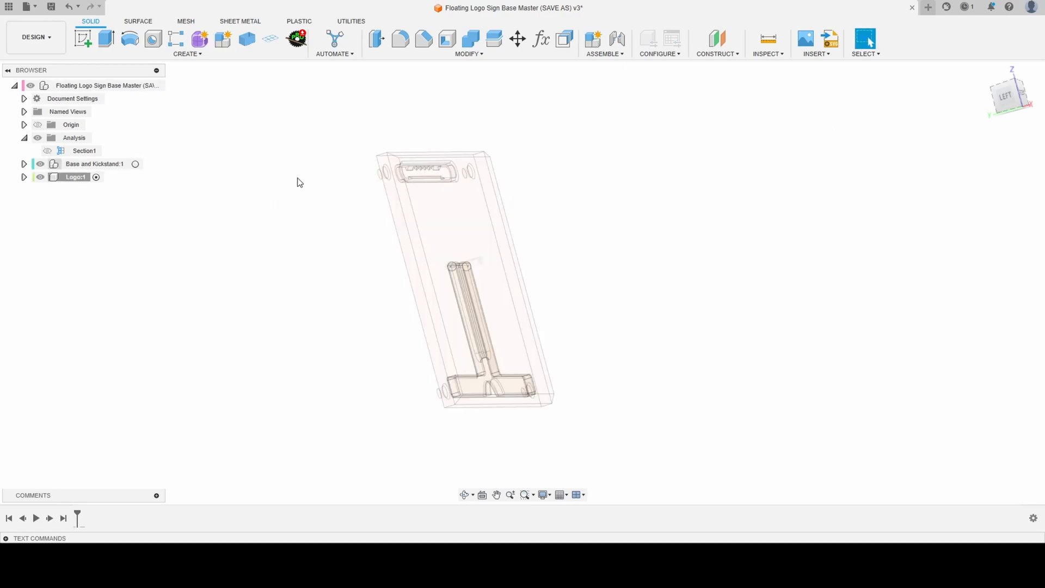
# - Measure the area and loop length of the base's large front face
pyautogui.click(768, 38)
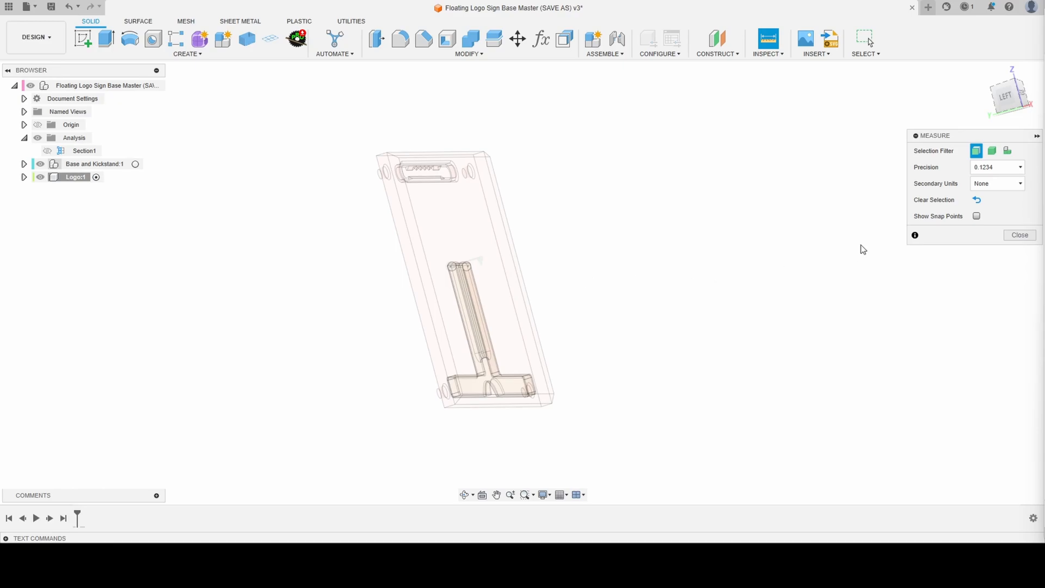
pyautogui.click(449, 212)
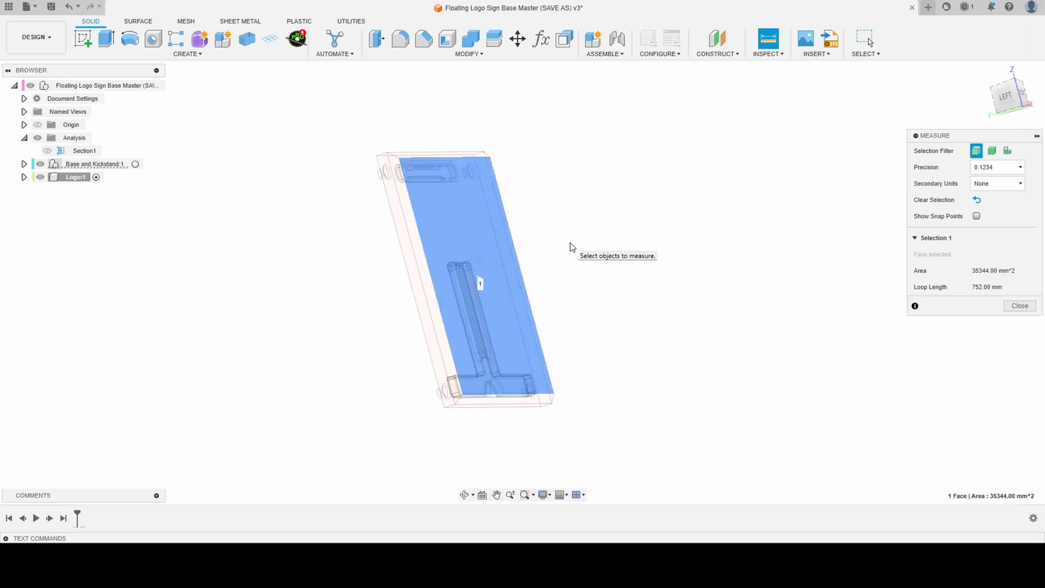
pyautogui.click(1020, 306)
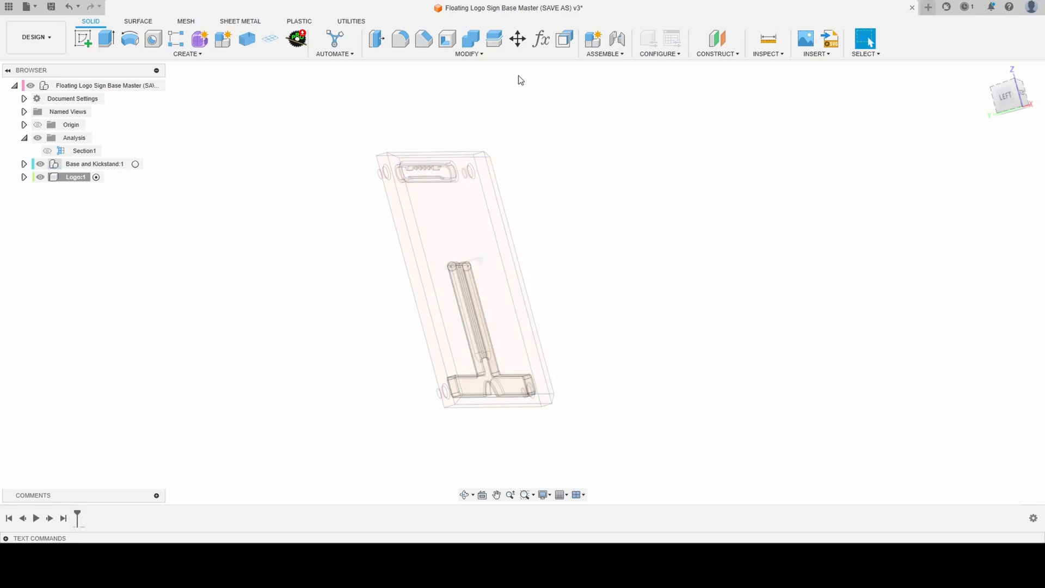
# - Create a construction plane offset 40 mm outward from the base's large front face
pyautogui.click(717, 39)
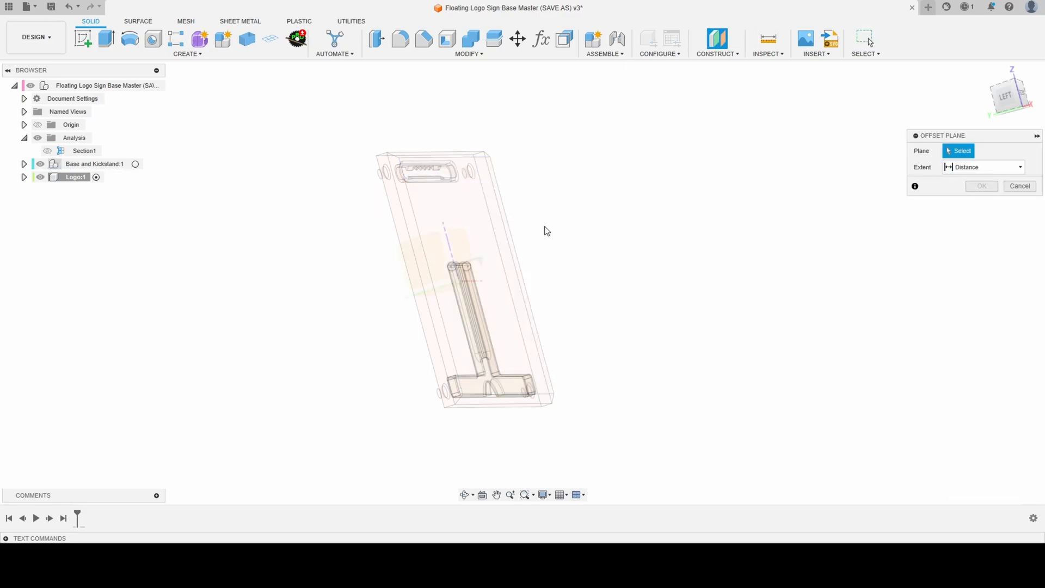
pyautogui.click(475, 217)
pyautogui.write('40')
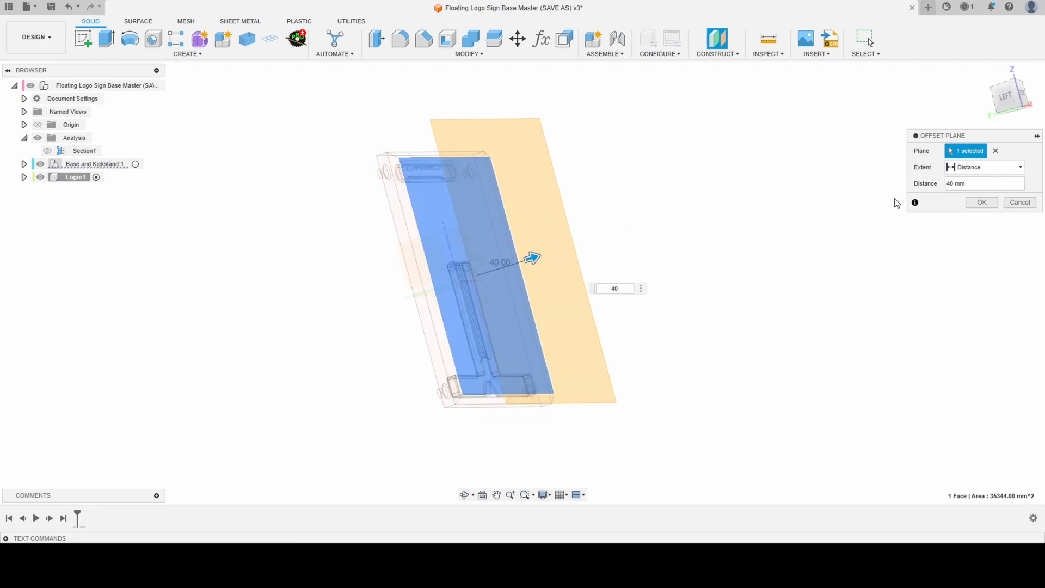
pyautogui.click(981, 203)
# - Examine the offset plane's position in front of the base from several angles and distances
pyautogui.keyDown('shift'); pyautogui.moveTo(743, 259); pyautogui.dragTo(724, 234, button='middle'); pyautogui.keyUp('shift')
pyautogui.scroll(2, 710, 407)
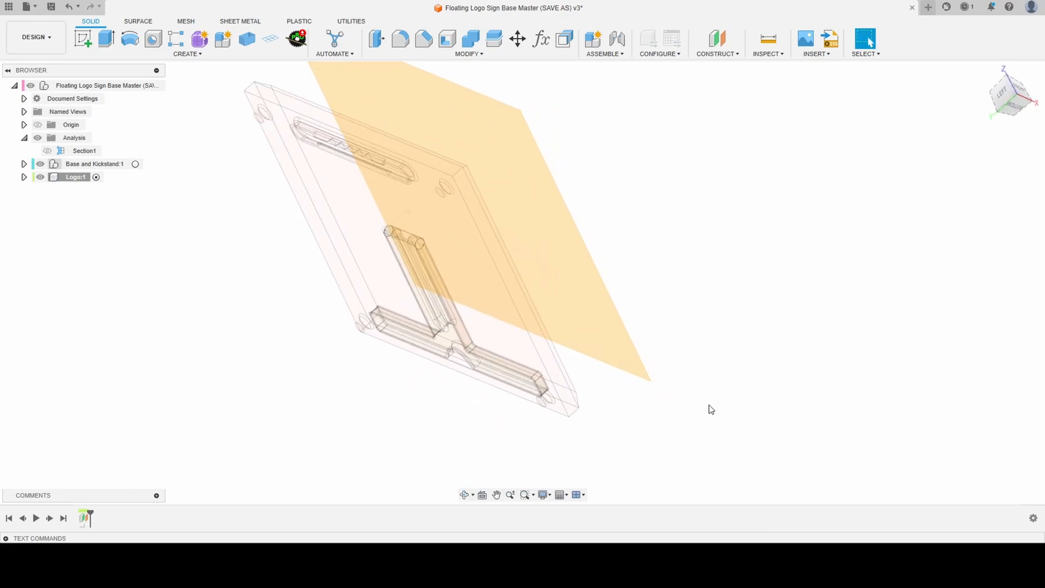
pyautogui.scroll(-4, 681, 397)
pyautogui.scroll(4, 621, 325)
pyautogui.moveTo(620, 325)
pyautogui.keyDown('shift'); pyautogui.mouseDown(button='middle')
pyautogui.moveTo(688, 326)
pyautogui.moveTo(622, 336)
pyautogui.mouseUp(button='middle'); pyautogui.keyUp('shift')
pyautogui.scroll(-1, 607, 343)
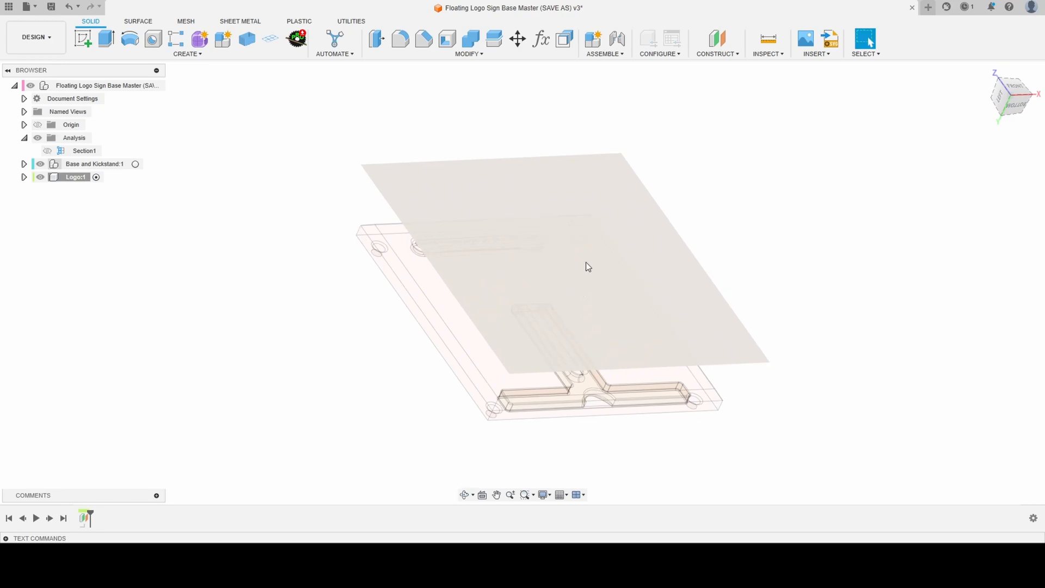
pyautogui.scroll(-4, 456, 97)
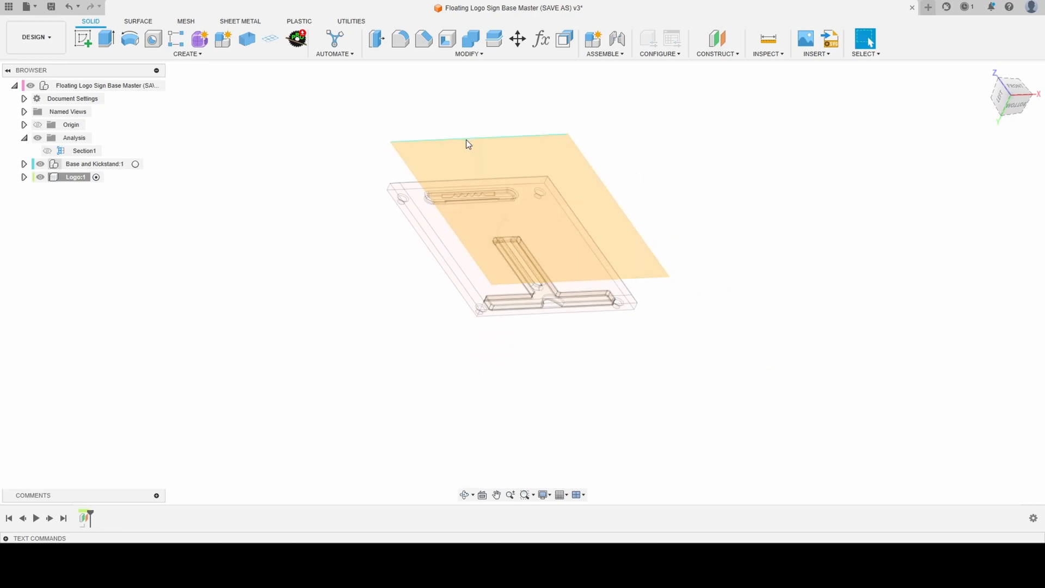
pyautogui.scroll(3, 490, 121)
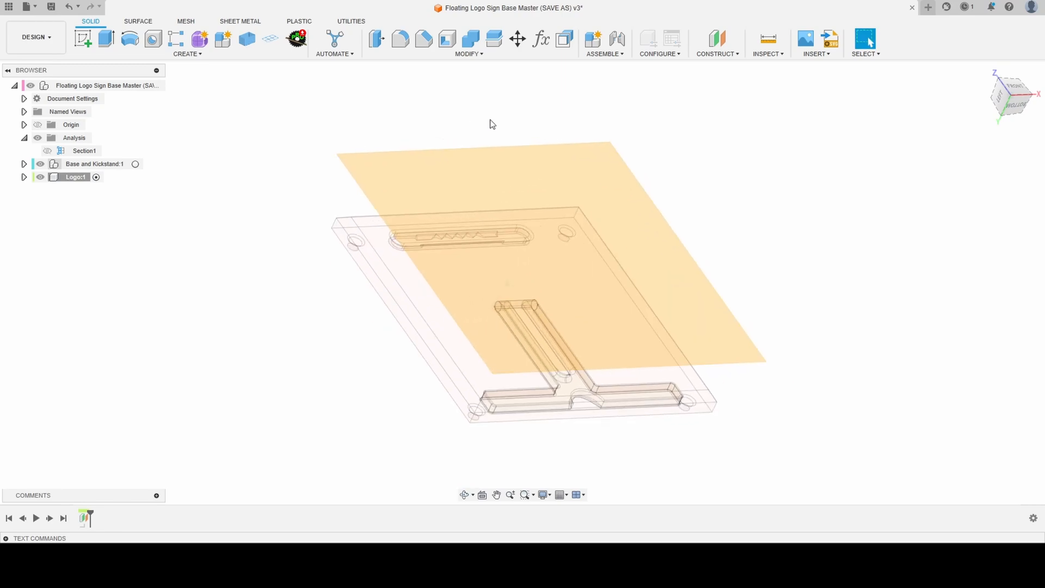